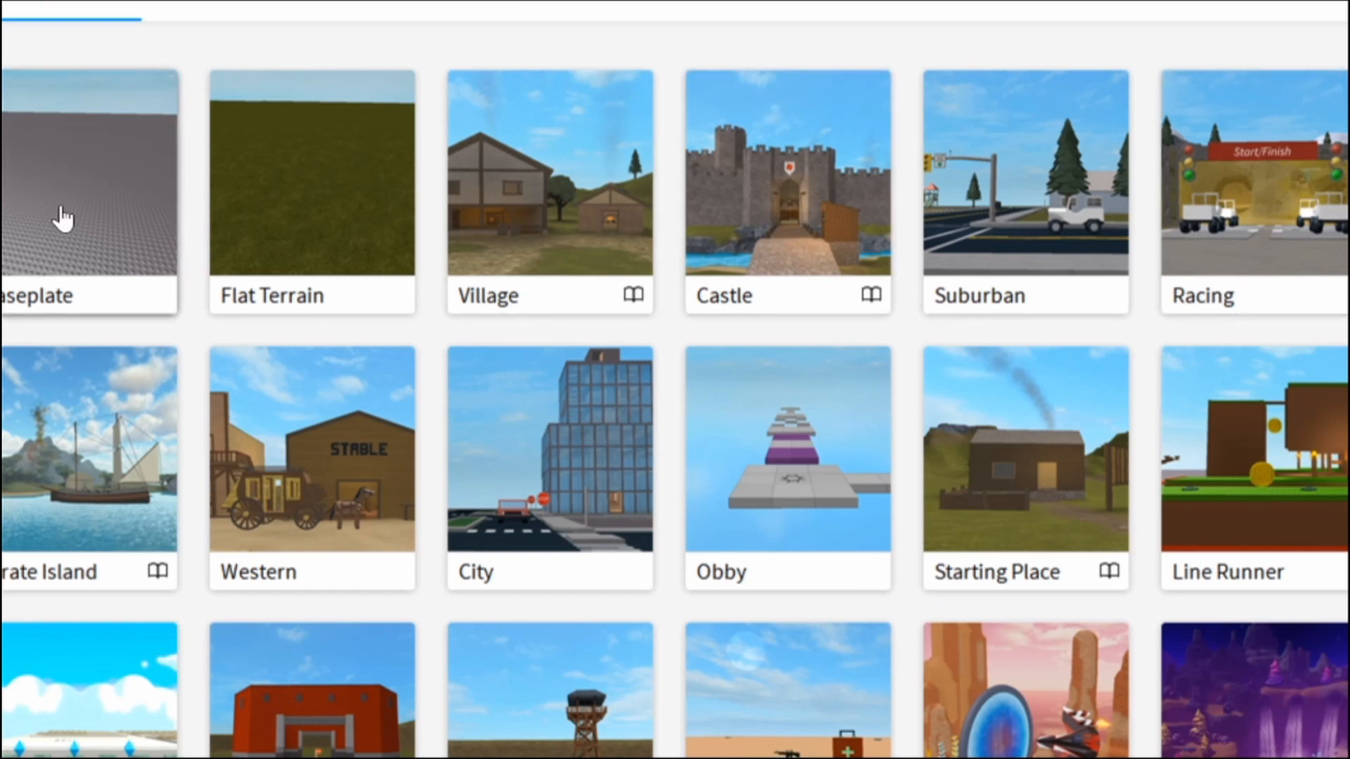
# Create a new place from the Baseplate template and bring up the available plugin tools
pyautogui.click(63, 219)
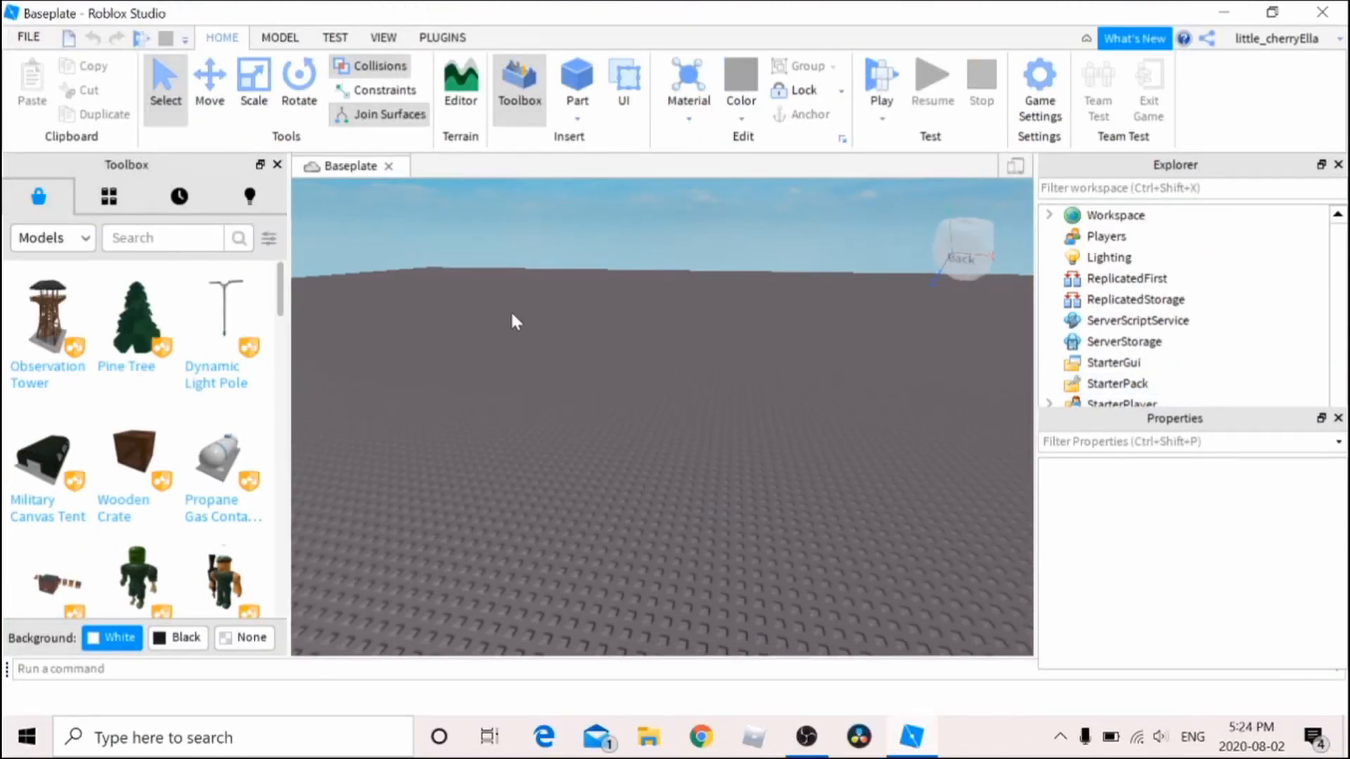
pyautogui.click(383, 39)
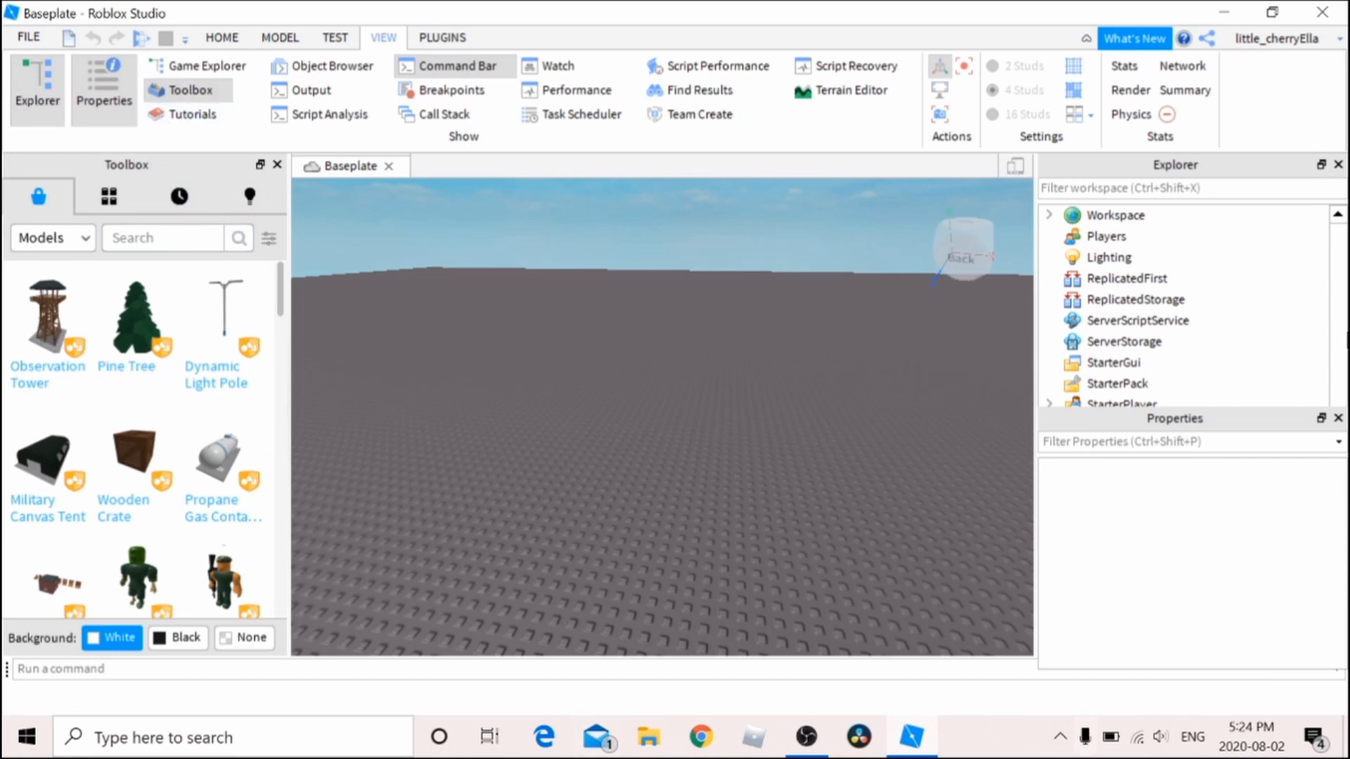
pyautogui.click(434, 39)
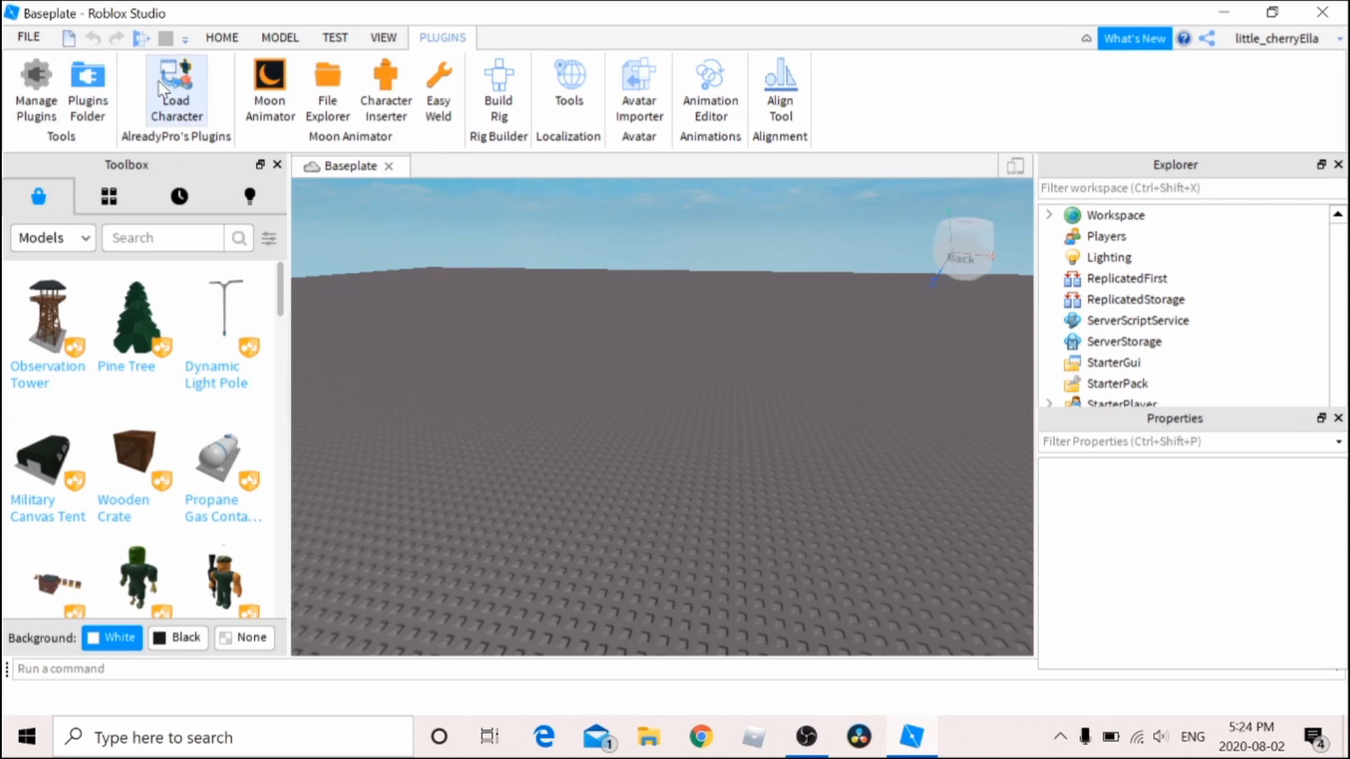
# Browse the Toolbox's Plugins category and view the details of the Load Character plugin
pyautogui.click(52, 237)
pyautogui.click(47, 366)
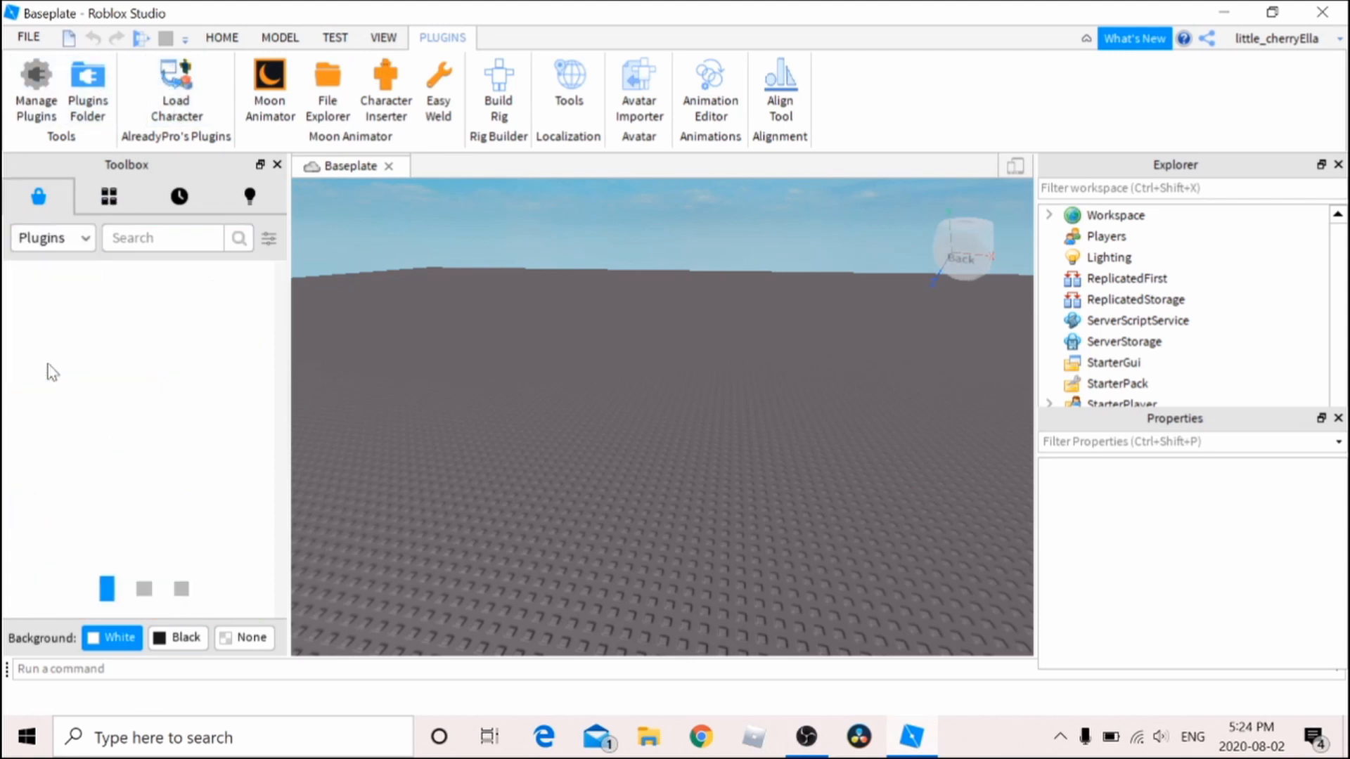
pyautogui.moveTo(44, 348)
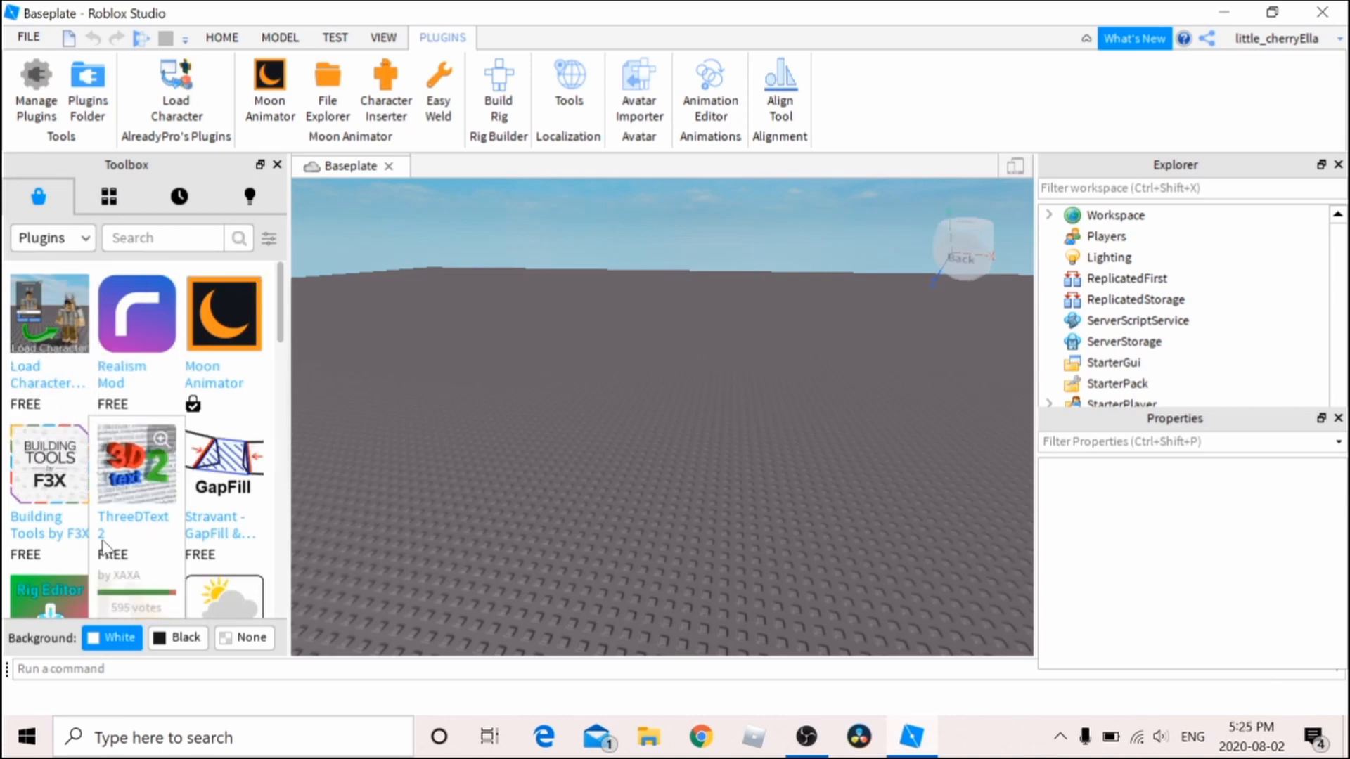
pyautogui.scroll(-2, 98, 422)
pyautogui.scroll(1, 95, 415)
pyautogui.moveTo(95, 415)
pyautogui.scroll(1, 96, 411)
pyautogui.click(49, 313)
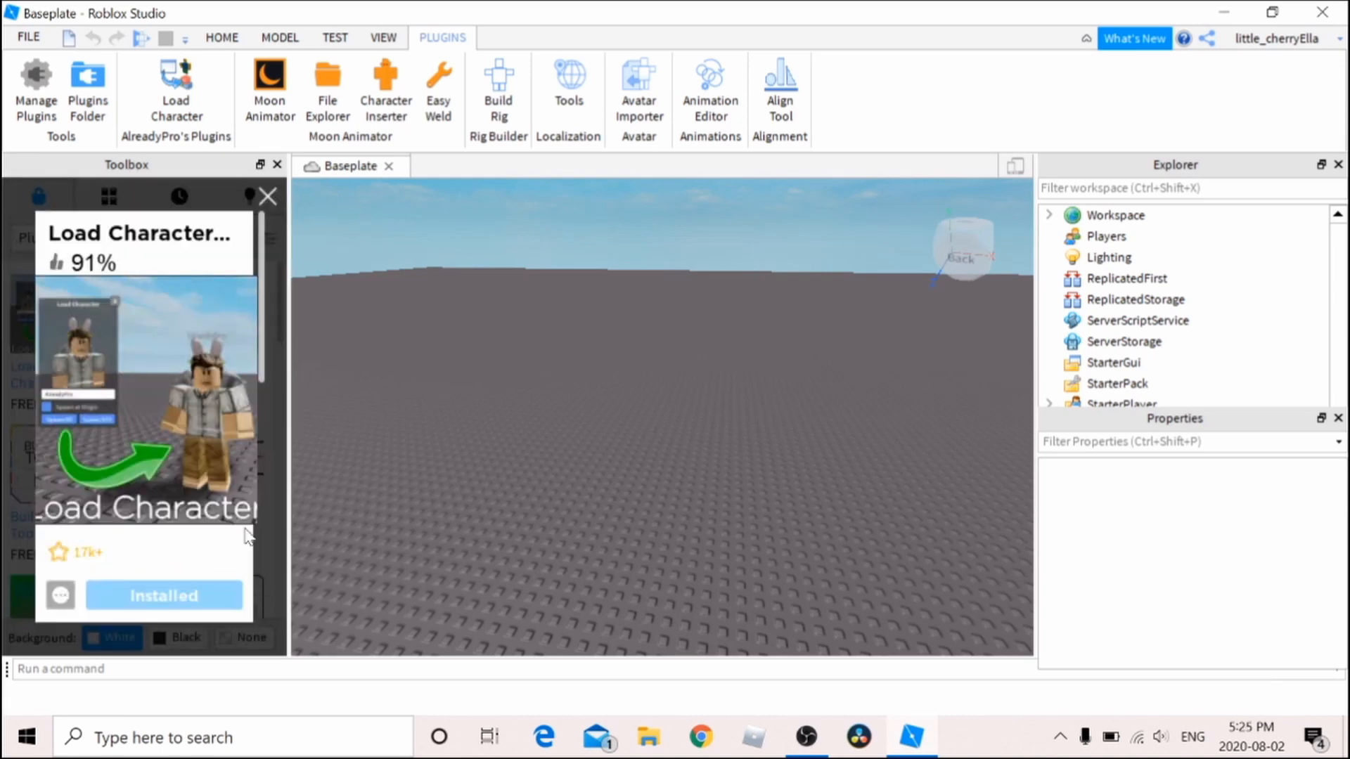
pyautogui.click(267, 197)
# Spawn the avatar at the origin with the Load Character plugin, entering the account's username, and close the plugin window
pyautogui.click(176, 88)
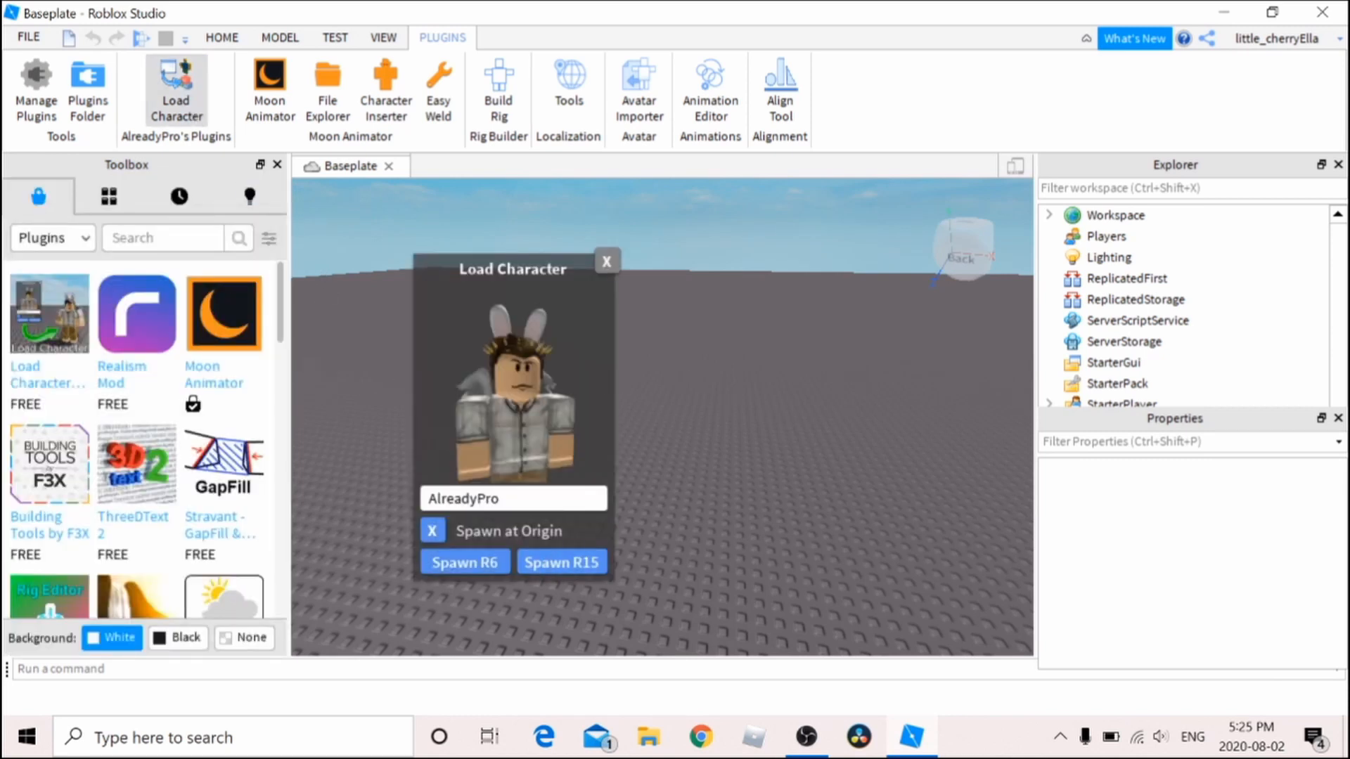
pyautogui.click(523, 499)
pyautogui.press('BackSpace')
pyautogui.press('BackSpace')
pyautogui.press('BackSpace')
pyautogui.press('BackSpace')
pyautogui.press('BackSpace')
pyautogui.press('BackSpace')
pyautogui.press('BackSpace')
pyautogui.press('BackSpace')
pyautogui.press('BackSpace')
pyautogui.press('BackSpace')
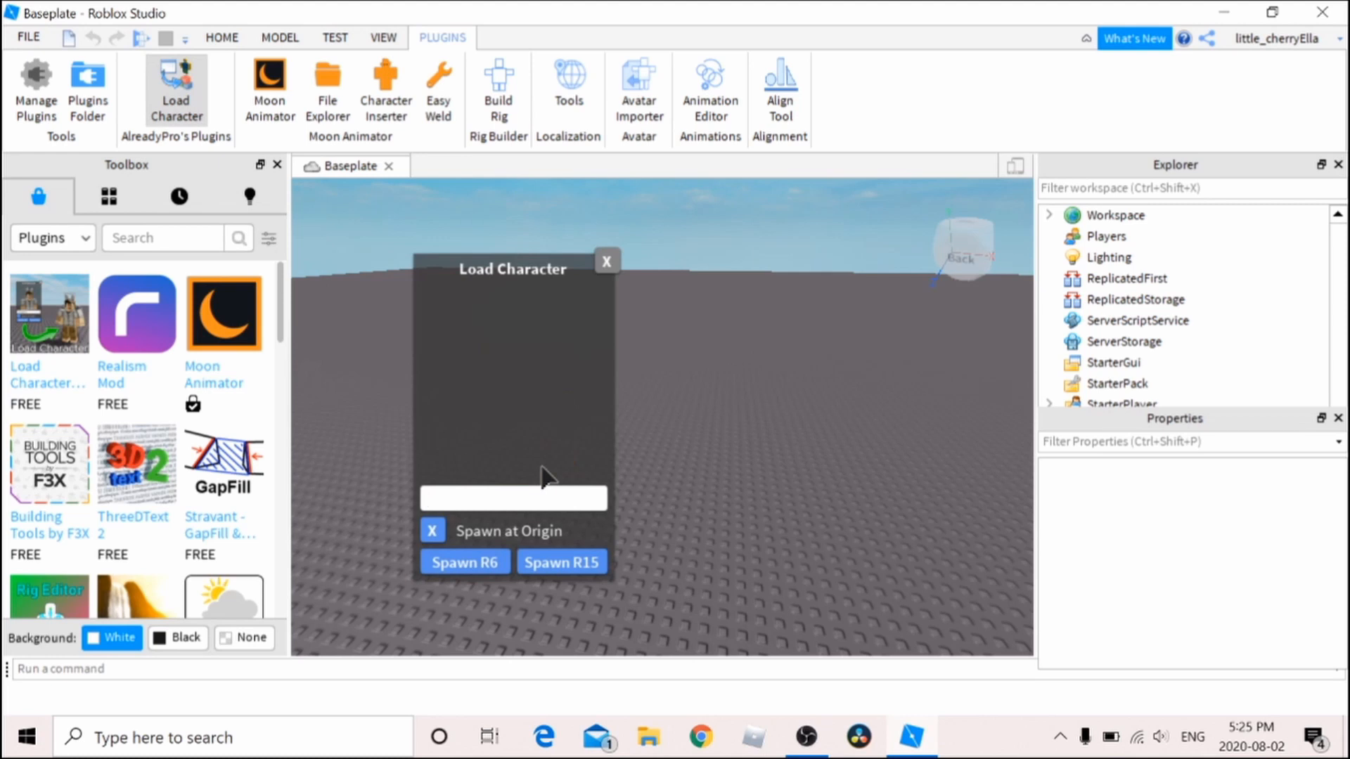
pyautogui.write('little_cherryElla')
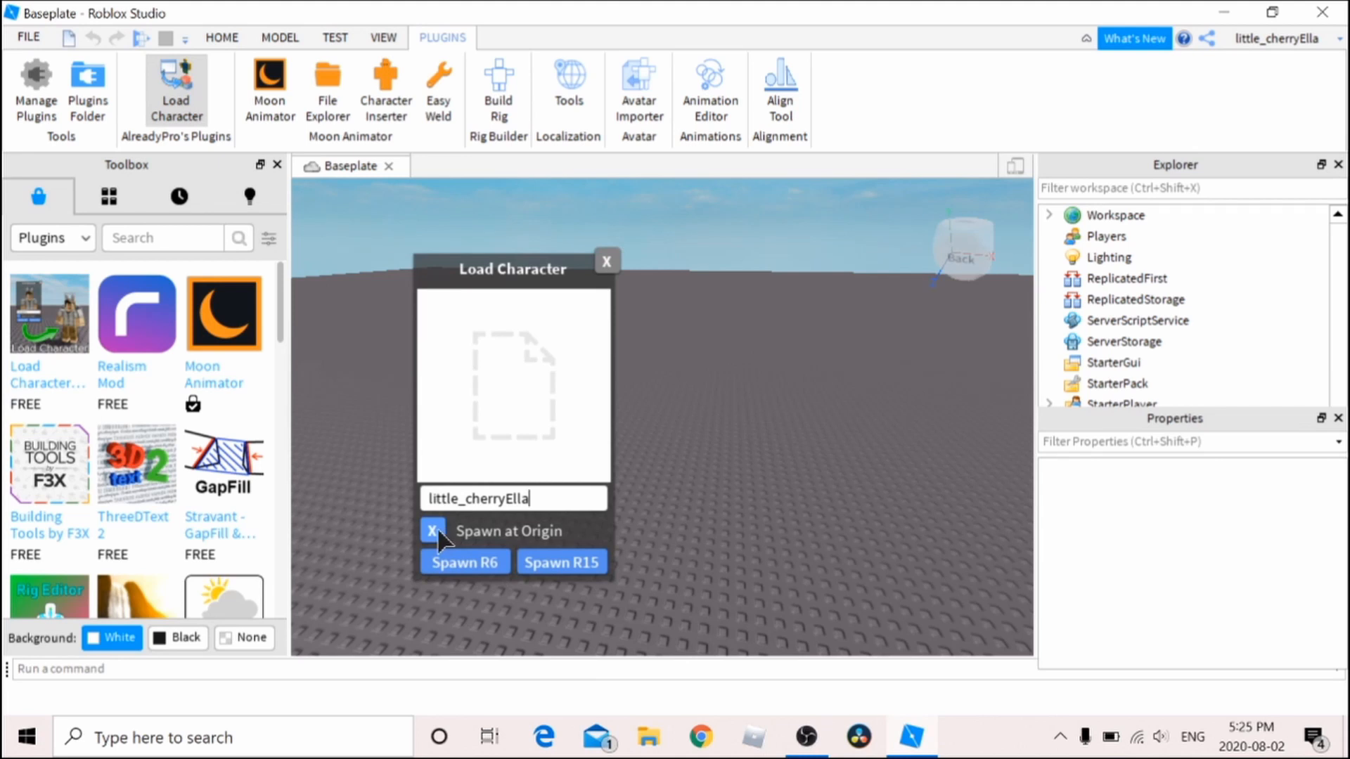
pyautogui.moveTo(817, 429); pyautogui.dragTo(802, 444, button='right')
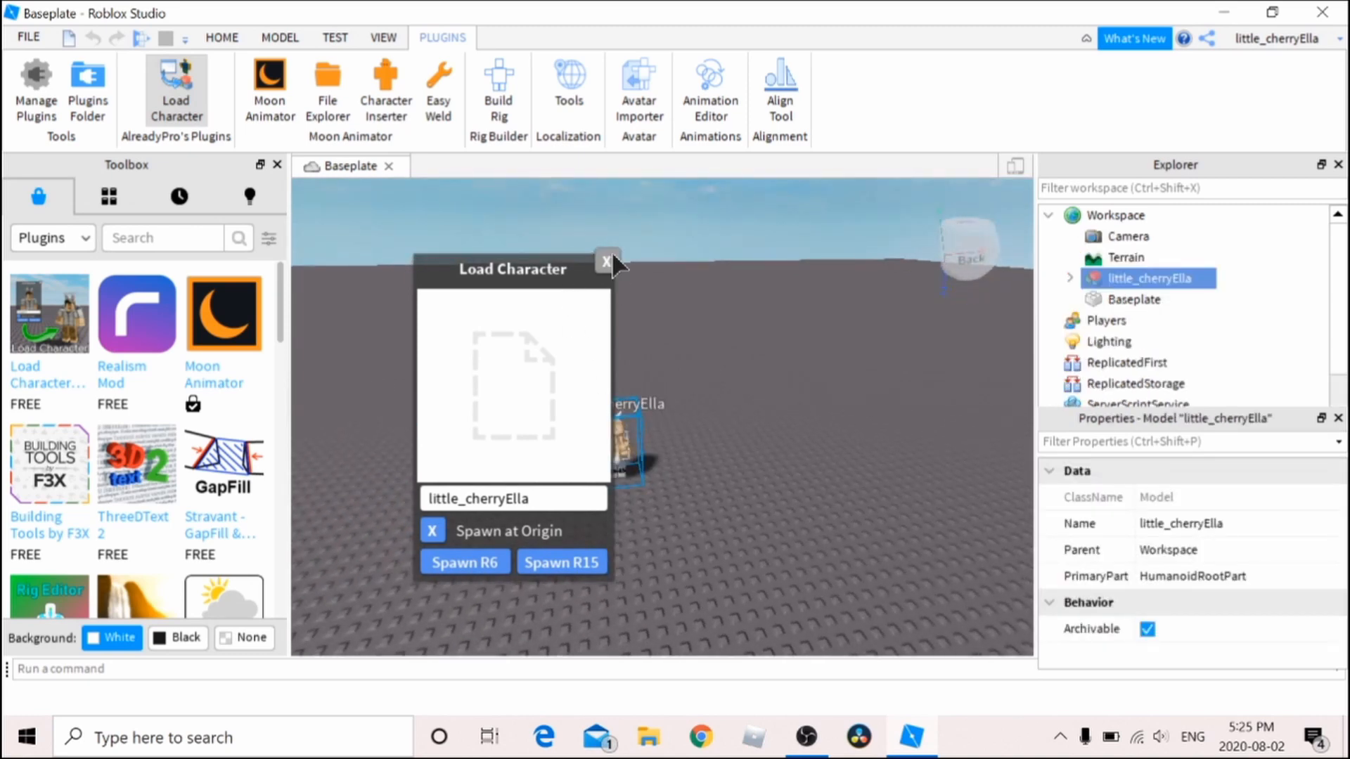
pyautogui.click(606, 262)
pyautogui.moveTo(674, 490); pyautogui.dragTo(707, 486, button='right')
pyautogui.scroll(4, 673, 487)
pyautogui.scroll(-5, 672, 487)
pyautogui.scroll(4, 673, 487)
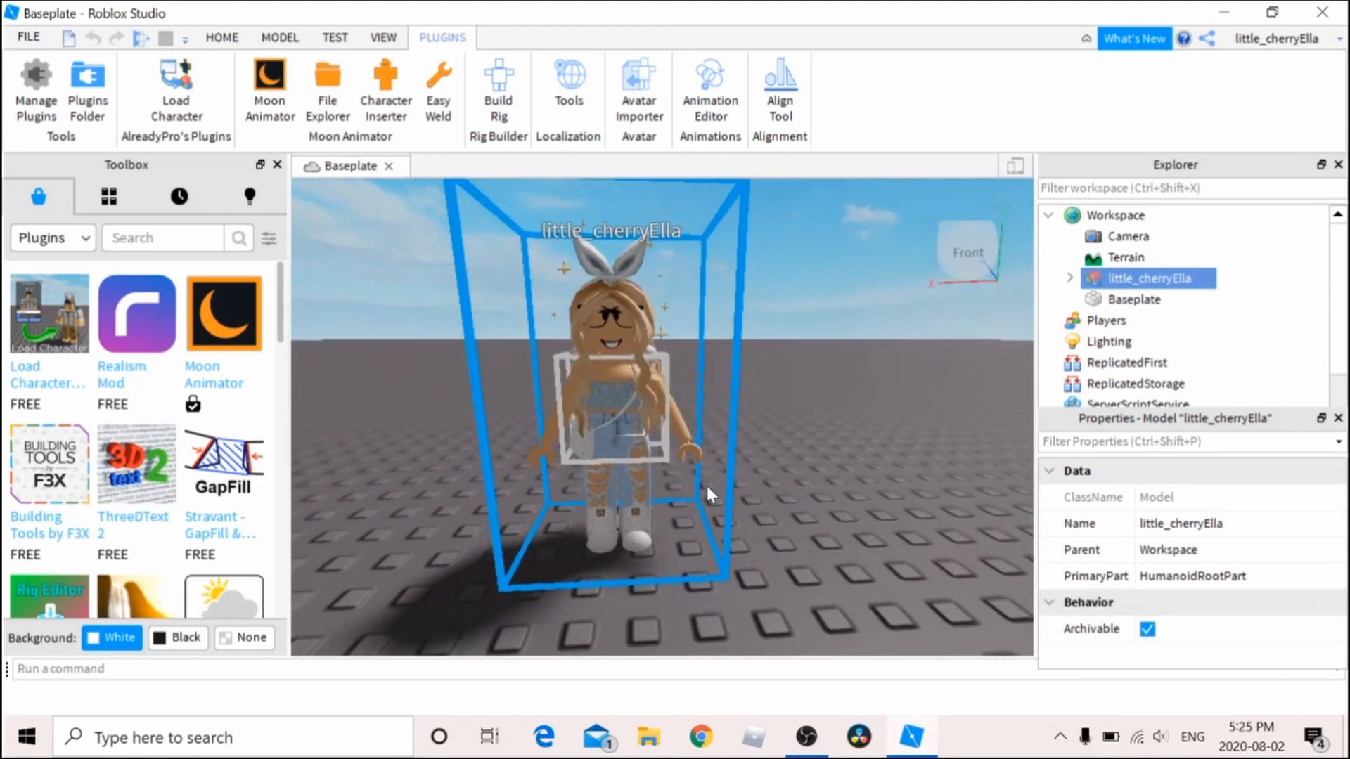
# Switch the Toolbox to the Models category and filter the models by the creator's username
pyautogui.click(53, 237)
pyautogui.click(52, 269)
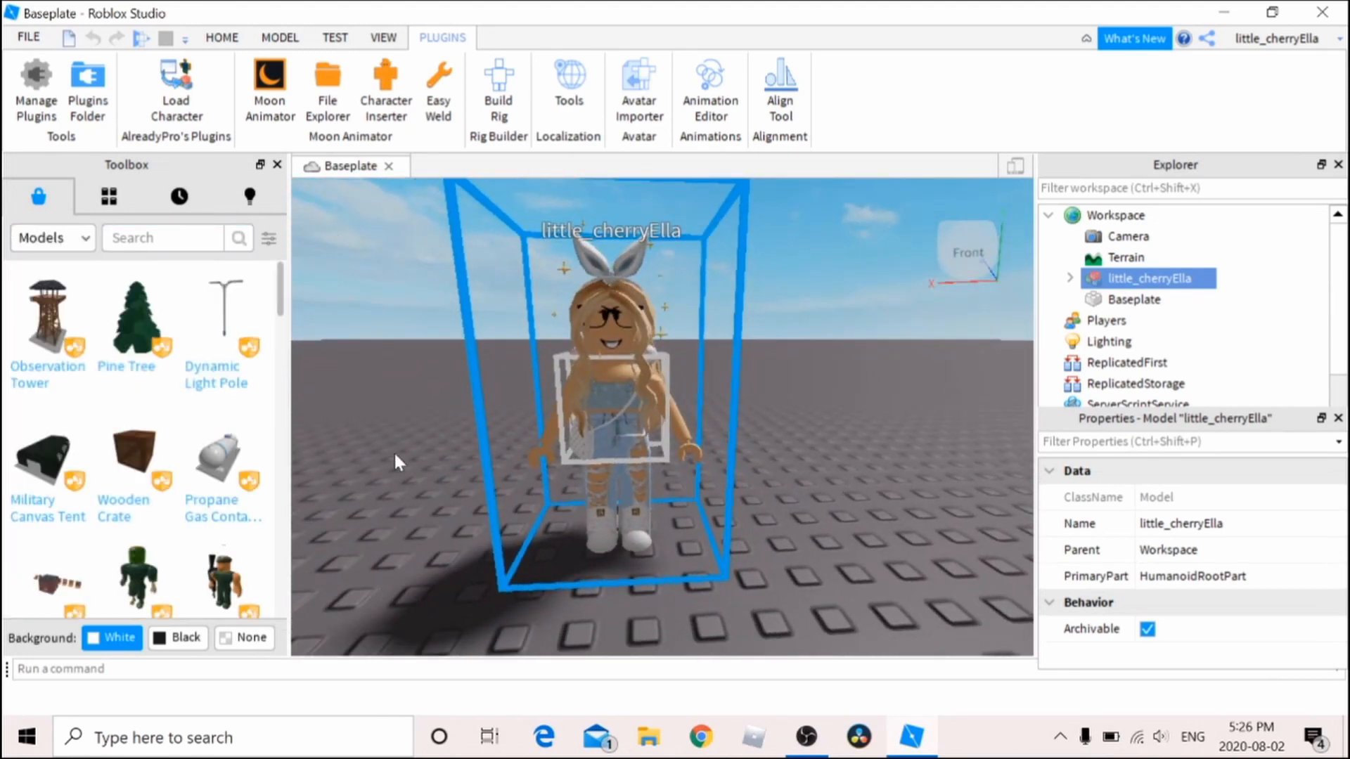
pyautogui.click(270, 236)
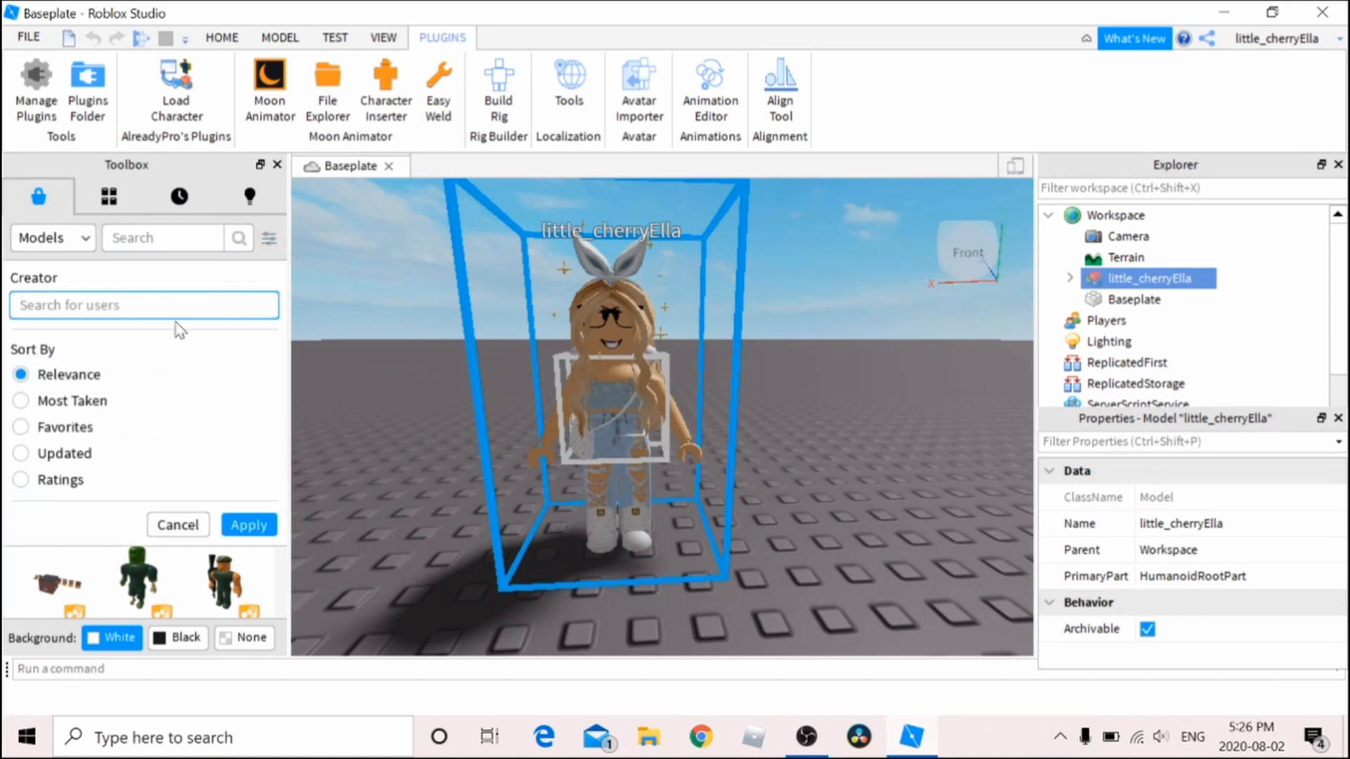
pyautogui.write('fa')
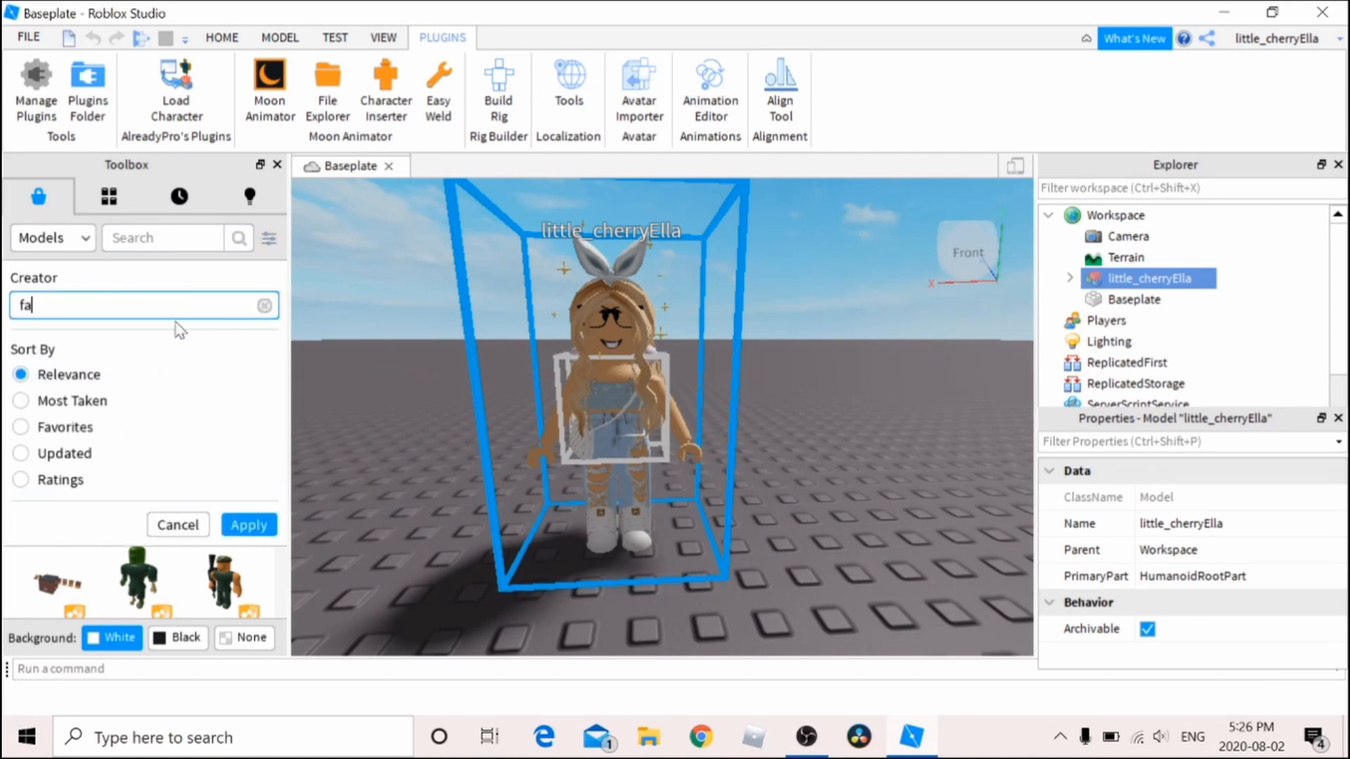
pyautogui.write('iryjhull')
pyautogui.press('Return')
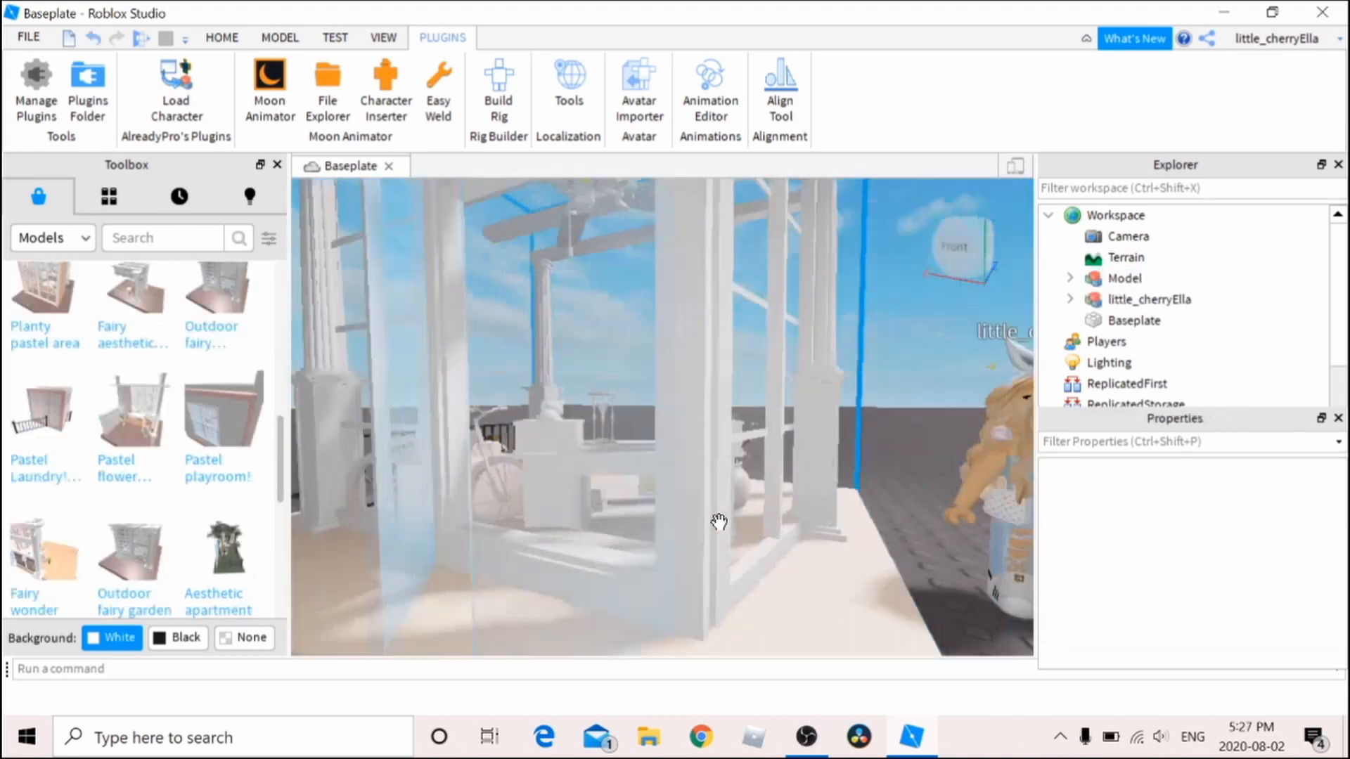
# Examine the inserted white glass building and the avatar standing beside it
pyautogui.scroll(-5, 718, 522)
pyautogui.moveTo(719, 522); pyautogui.dragTo(775, 482, button='right')
pyautogui.scroll(-4, 774, 482)
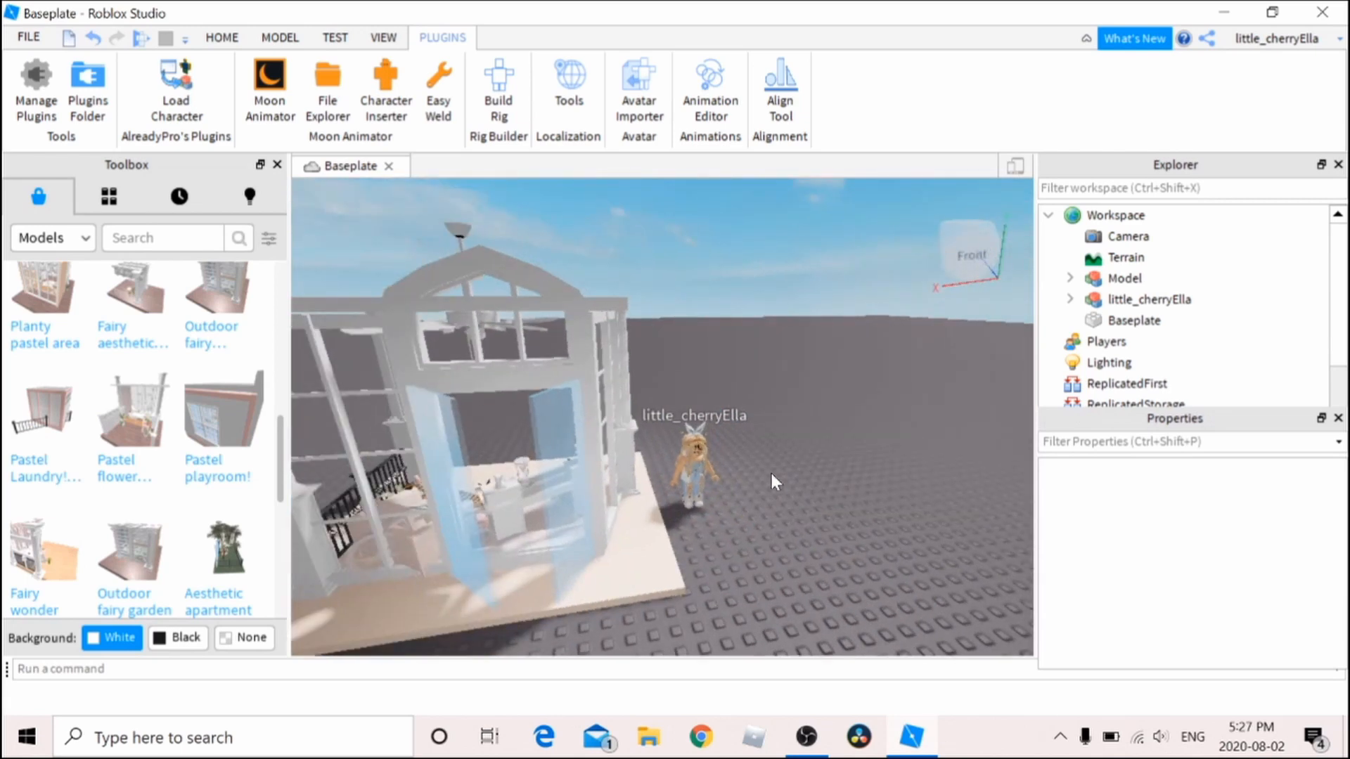
pyautogui.scroll(3, 767, 470)
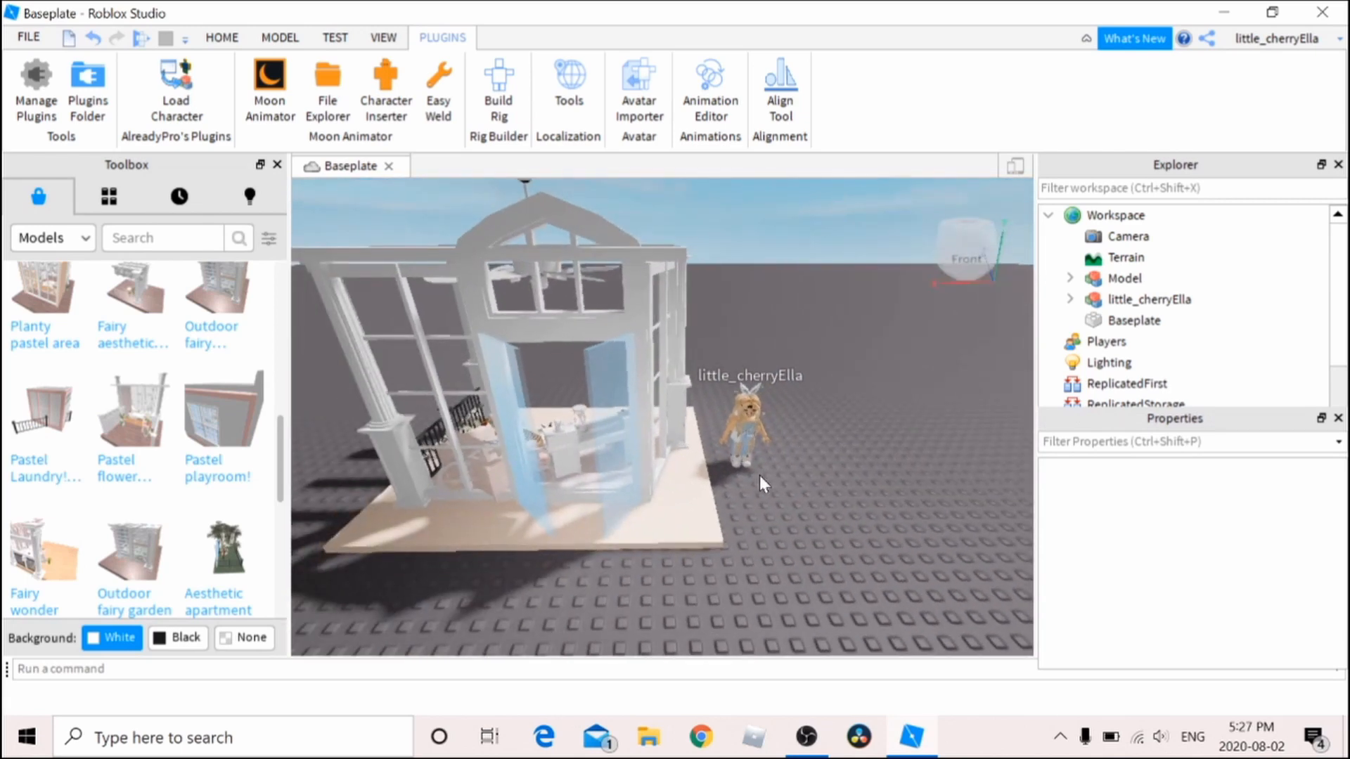
pyautogui.scroll(5, 720, 337)
pyautogui.scroll(-6, 720, 337)
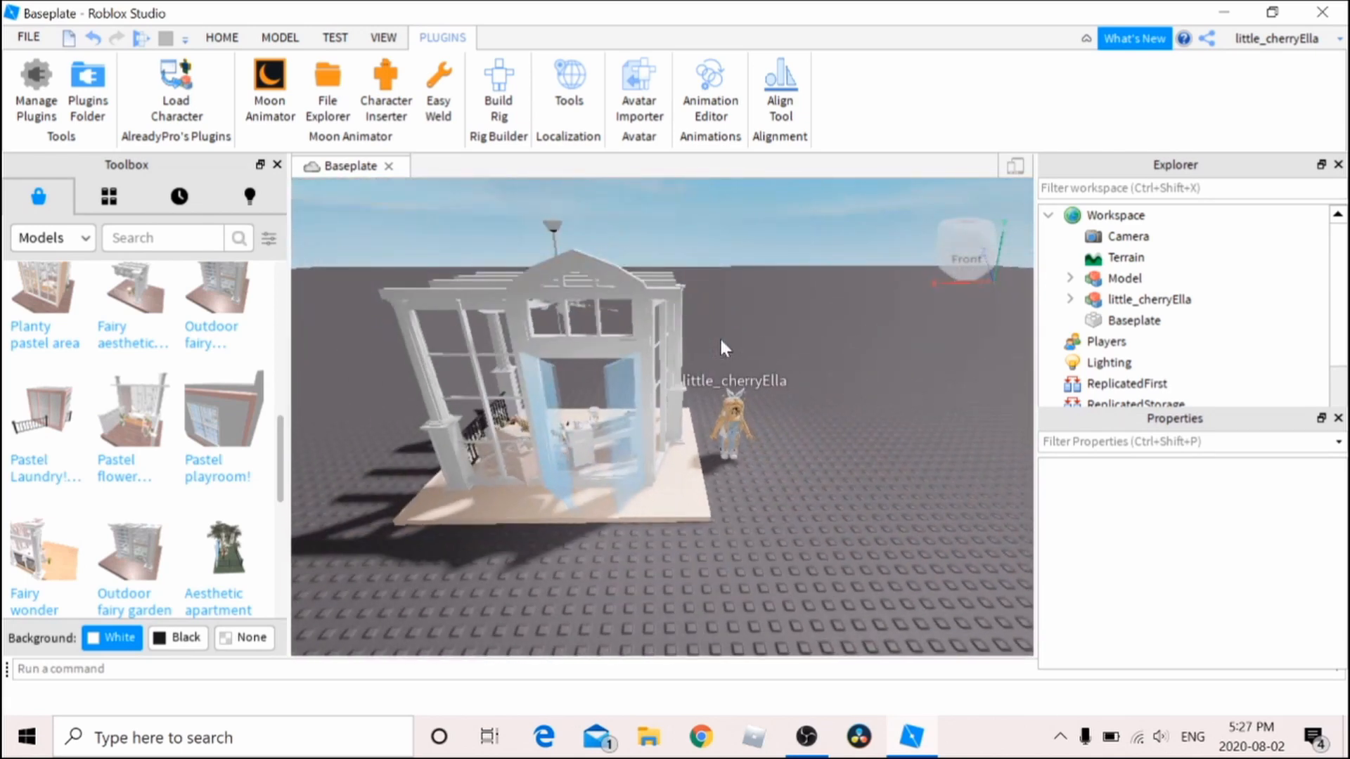
pyautogui.moveTo(720, 336); pyautogui.dragTo(725, 361, button='right')
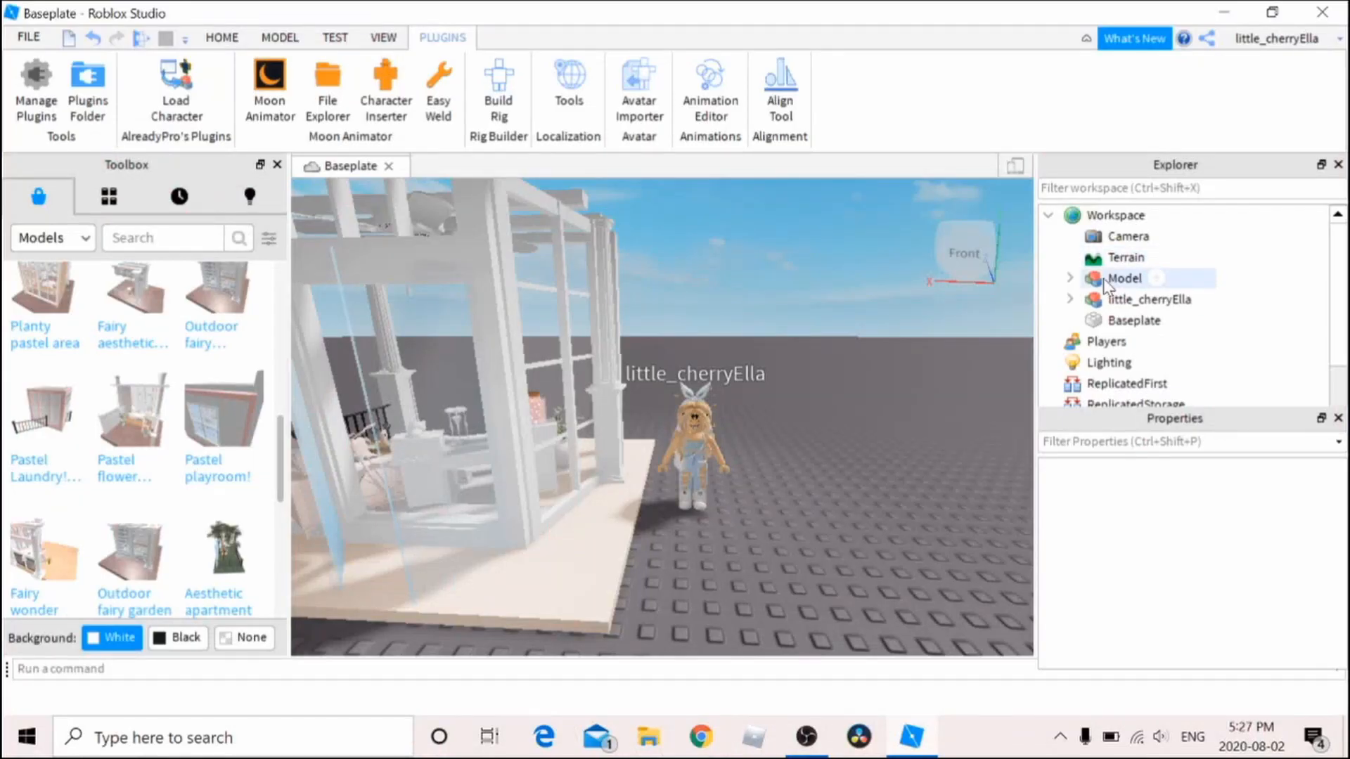
# Export the building model as an OBJ file named video into the ~+roblox related~+ folder in Documents
pyautogui.rightClick(1103, 279)
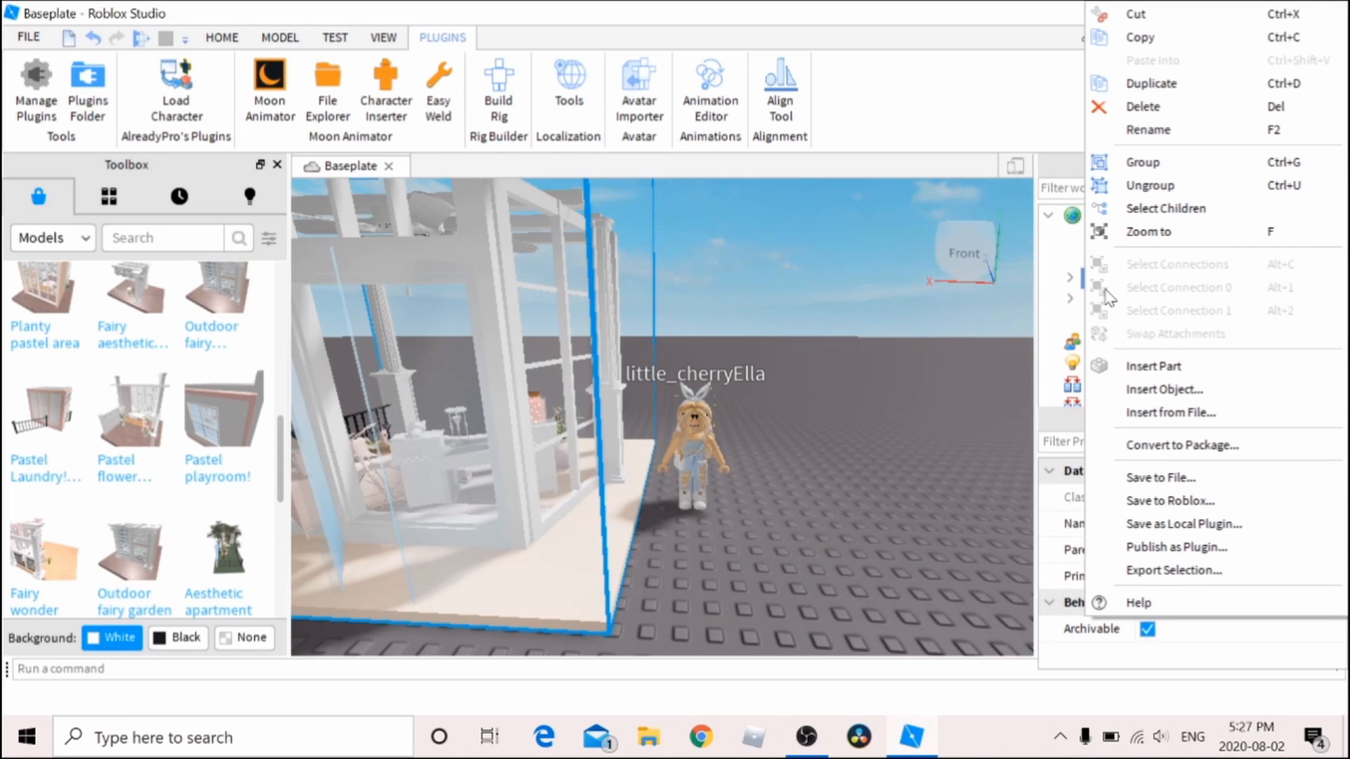
pyautogui.click(1169, 571)
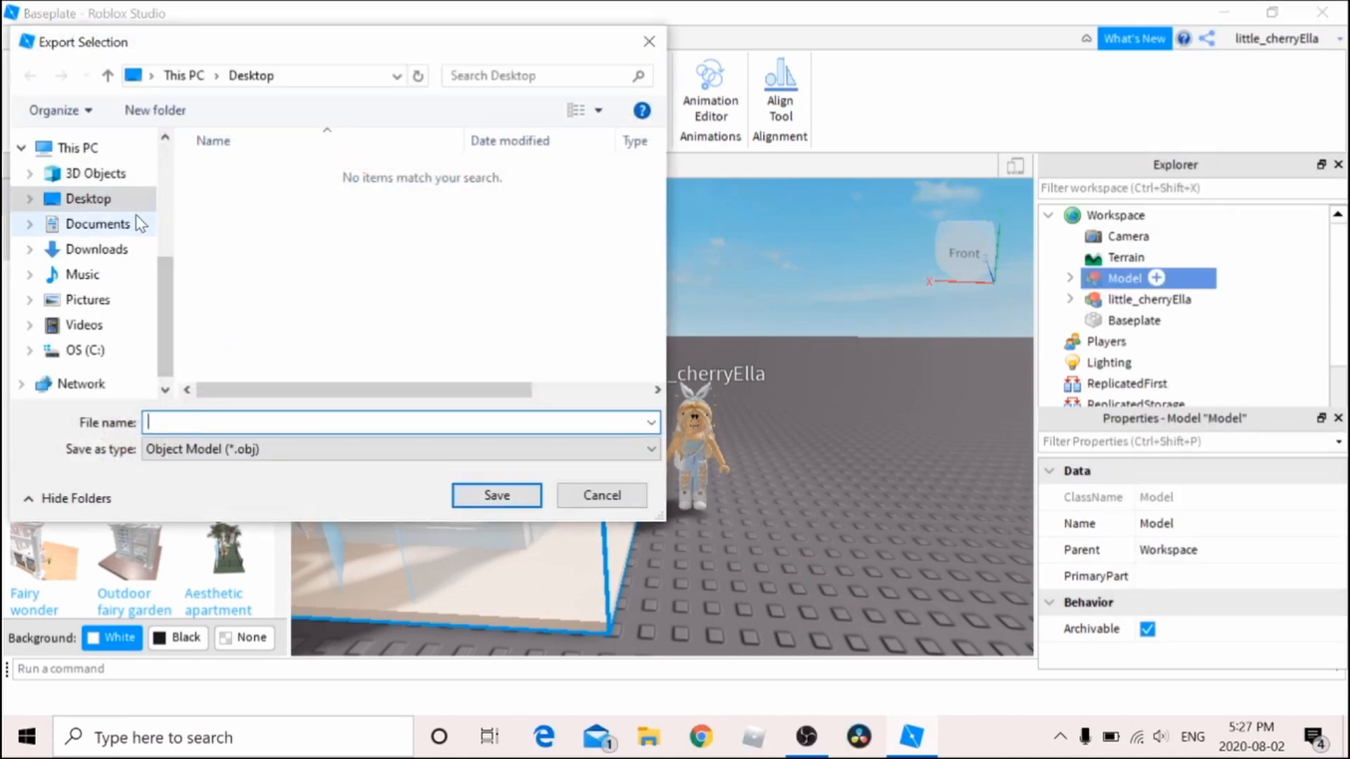
pyautogui.click(98, 224)
pyautogui.doubleClick(267, 211)
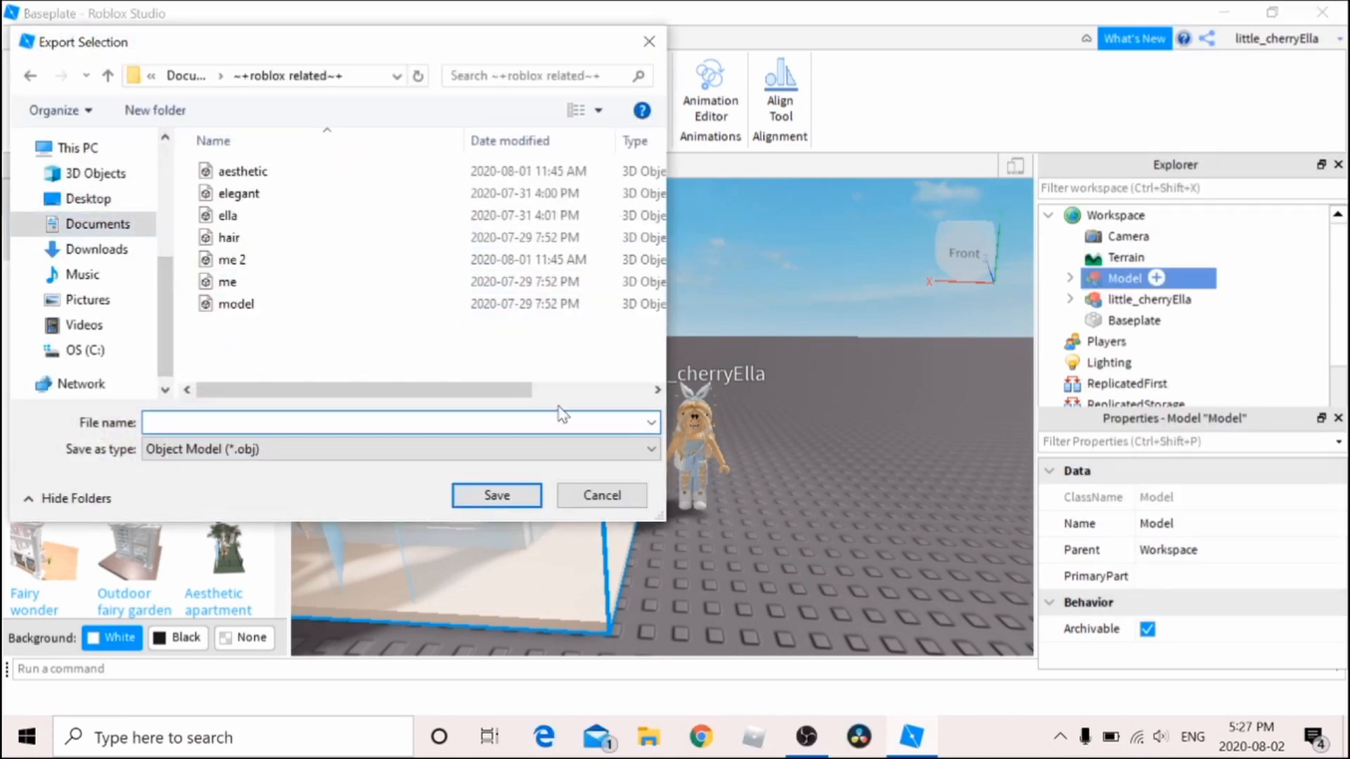
pyautogui.write('video')
pyautogui.click(513, 497)
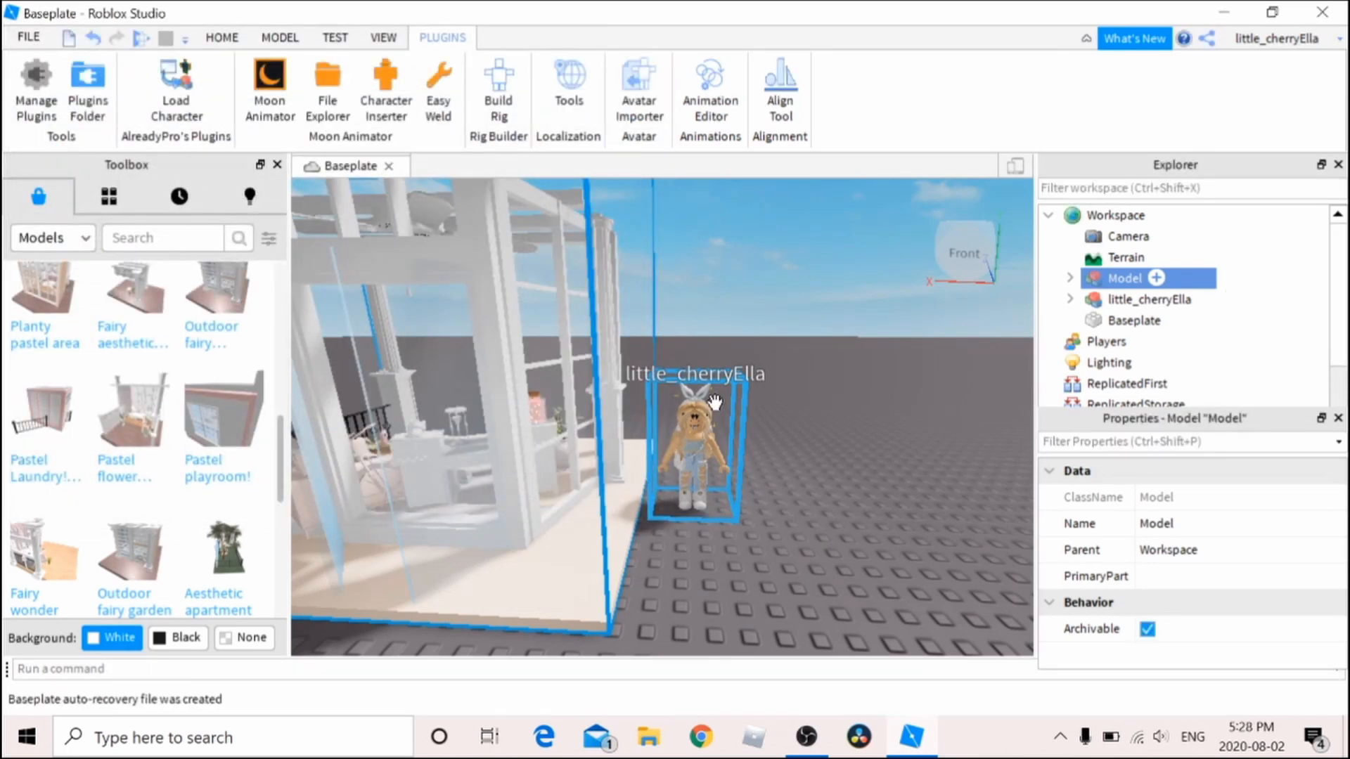
# Export the avatar model from the workspace with Export Selection
pyautogui.moveTo(715, 429); pyautogui.dragTo(714, 432, button='right')
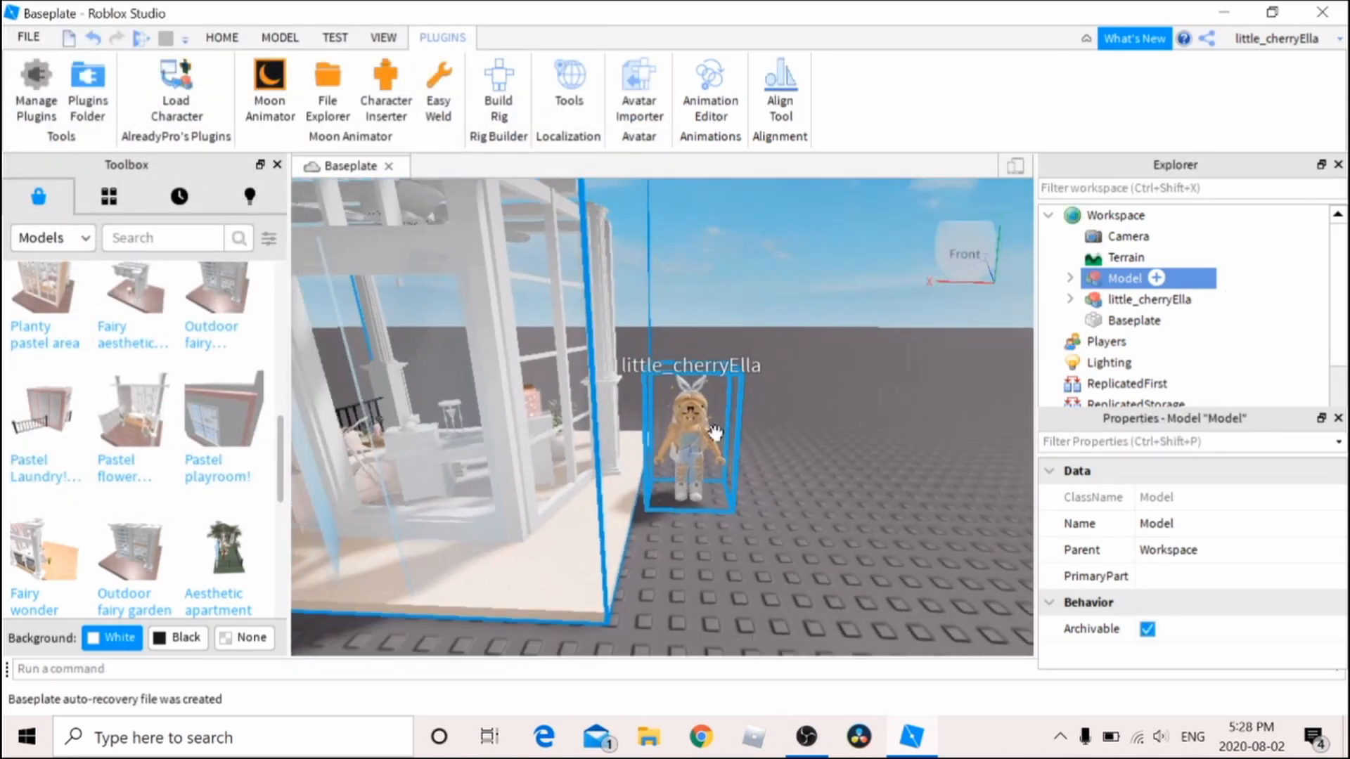
pyautogui.click(1118, 299)
pyautogui.rightClick(1086, 300)
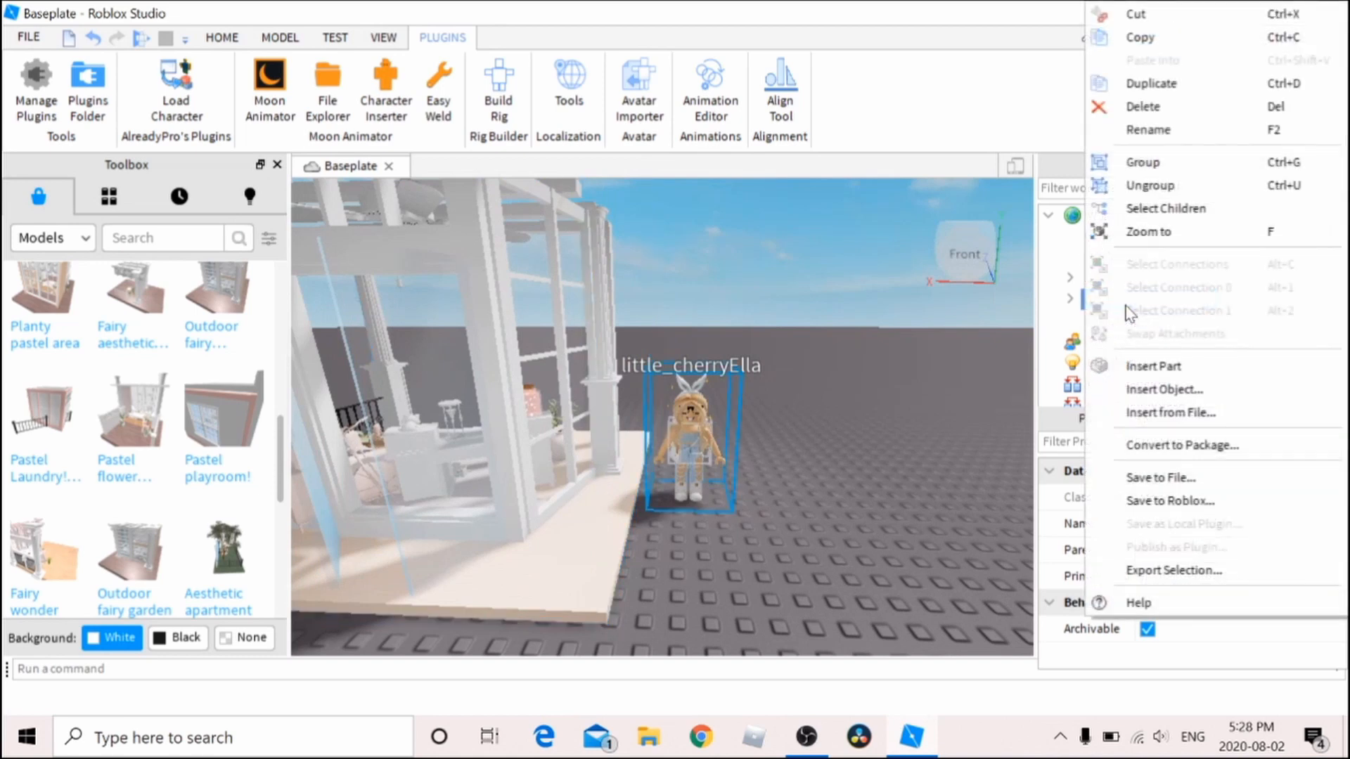
pyautogui.click(1184, 570)
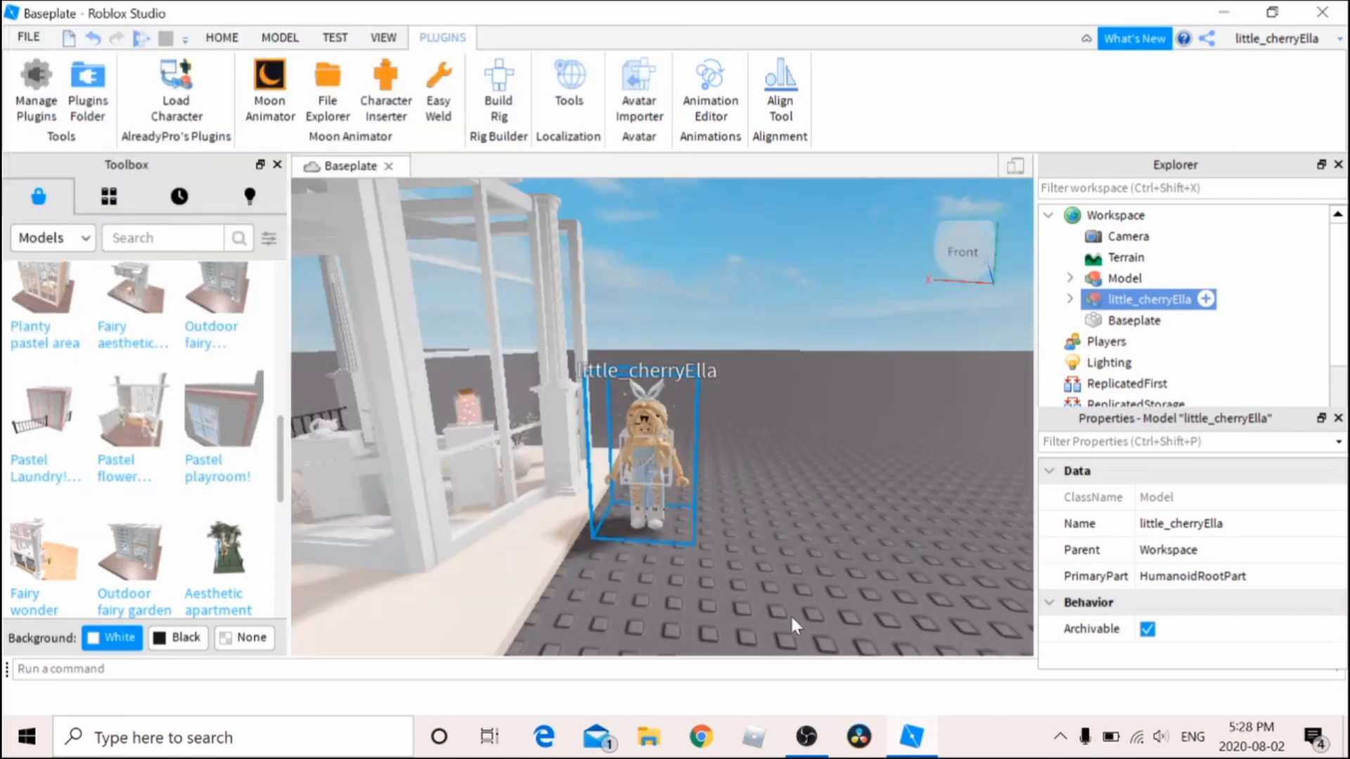
pyautogui.moveTo(866, 499); pyautogui.dragTo(774, 492, button='right')
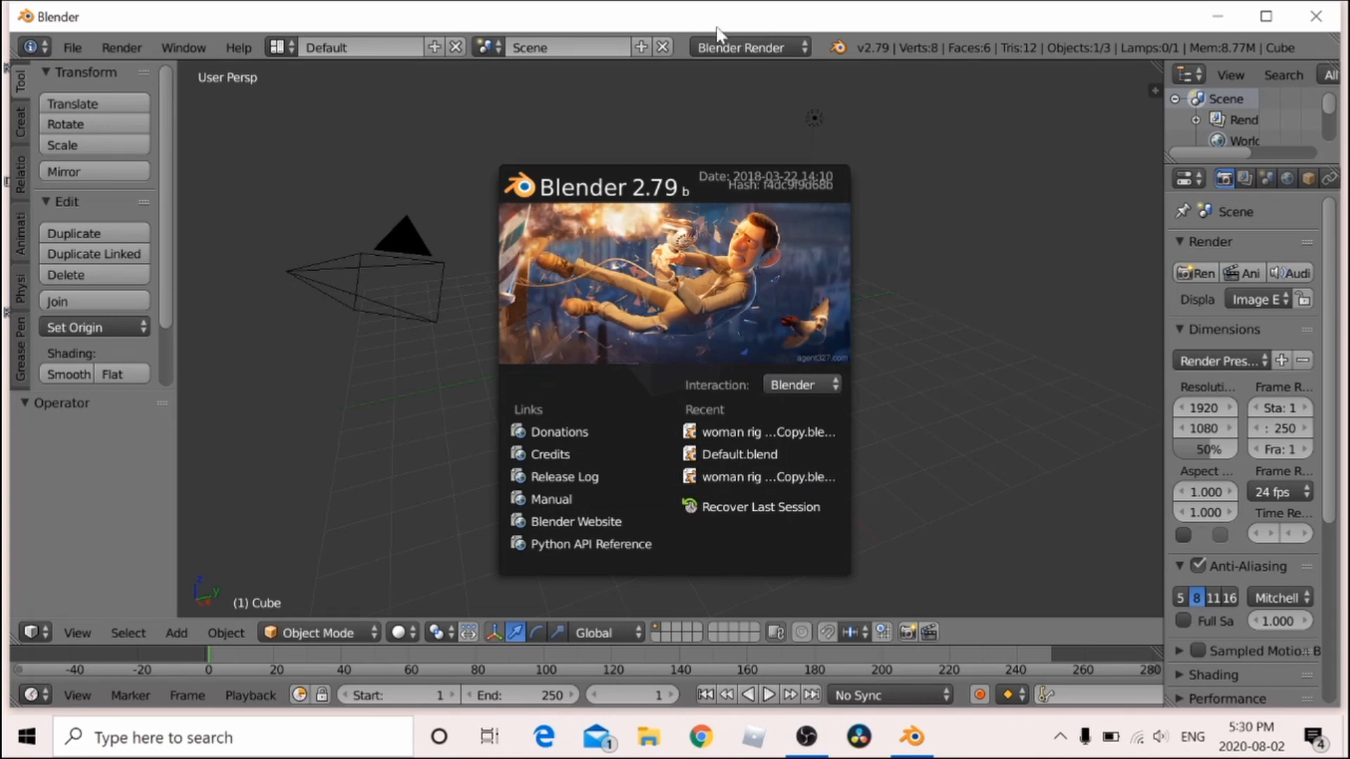
# Switch to Blender, dismiss the splash screen and set the render engine to Cycles Render
pyautogui.click(1040, 294)
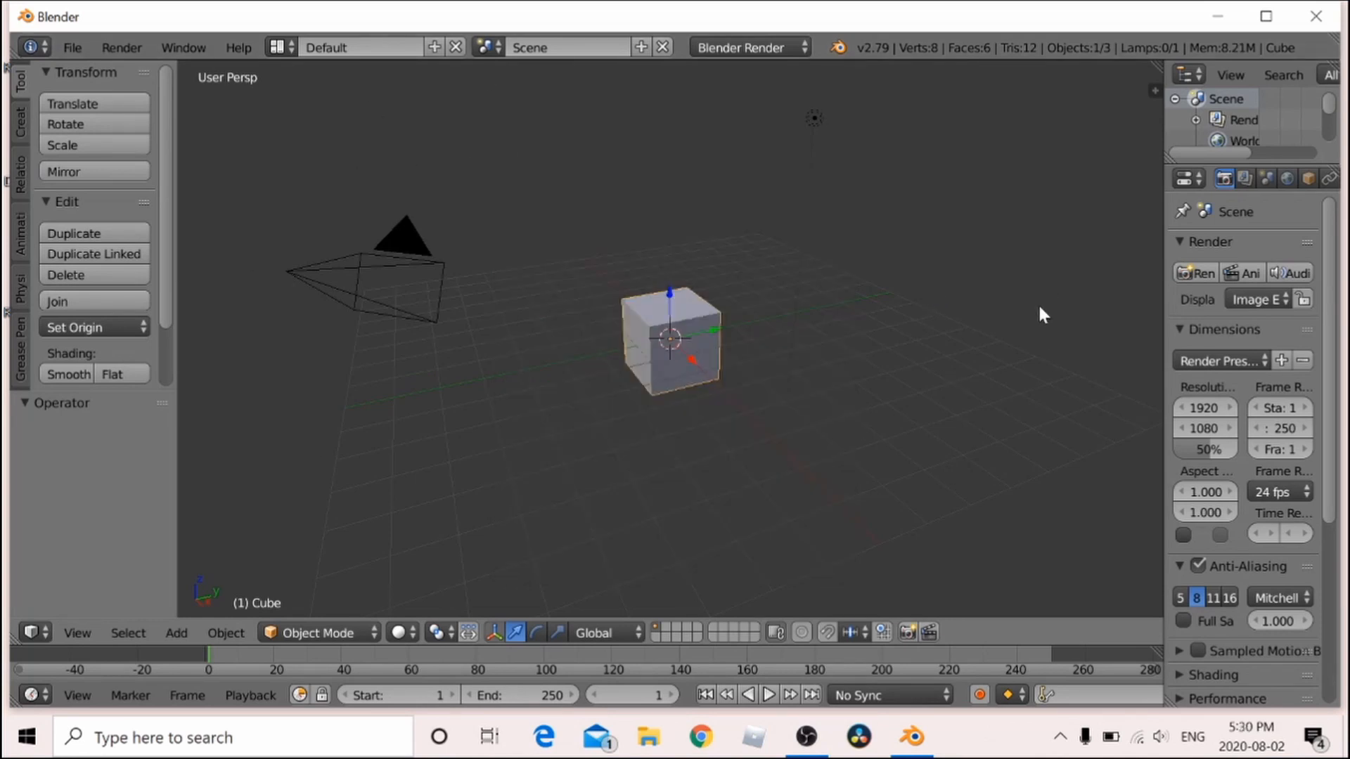
pyautogui.click(753, 49)
pyautogui.click(766, 118)
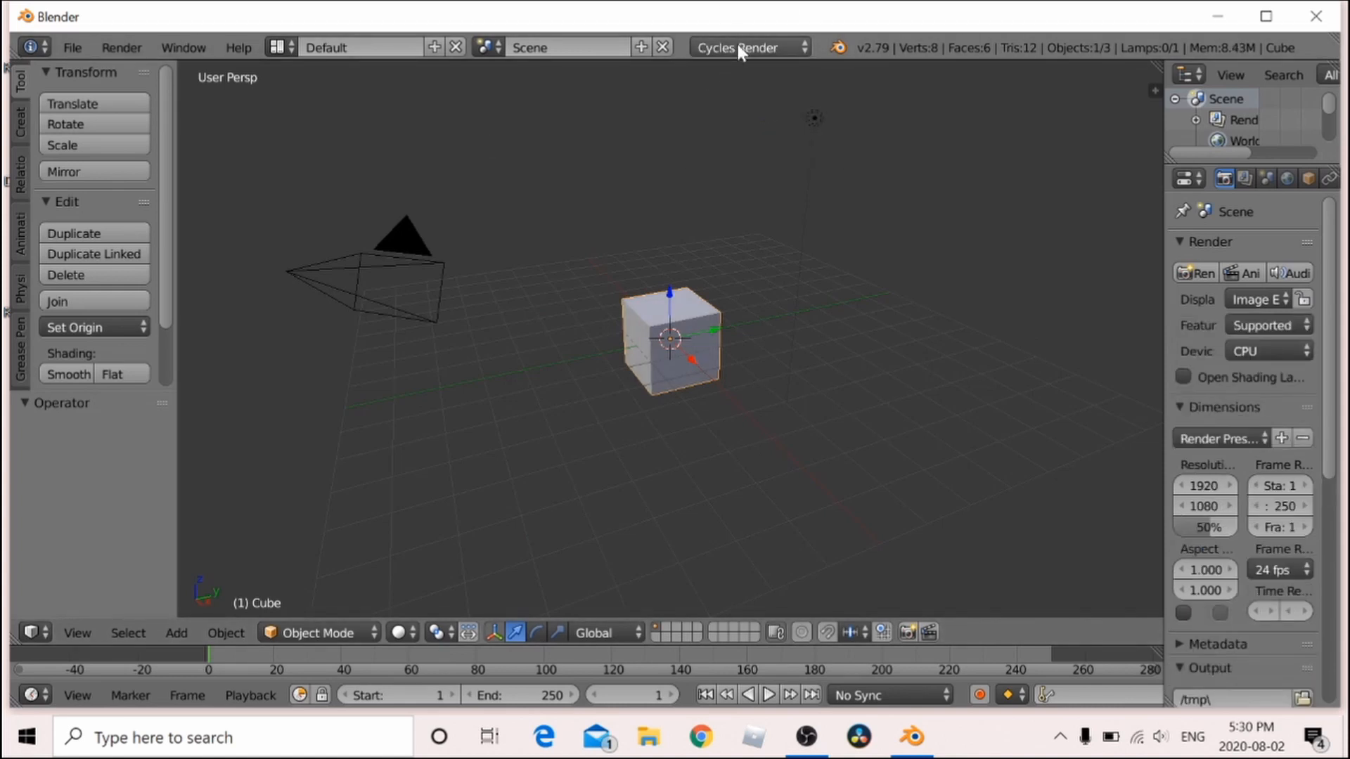
# Open the file woman rig - Copy - Copy (2) - Copy.blend from the Documents folder
pyautogui.click(73, 47)
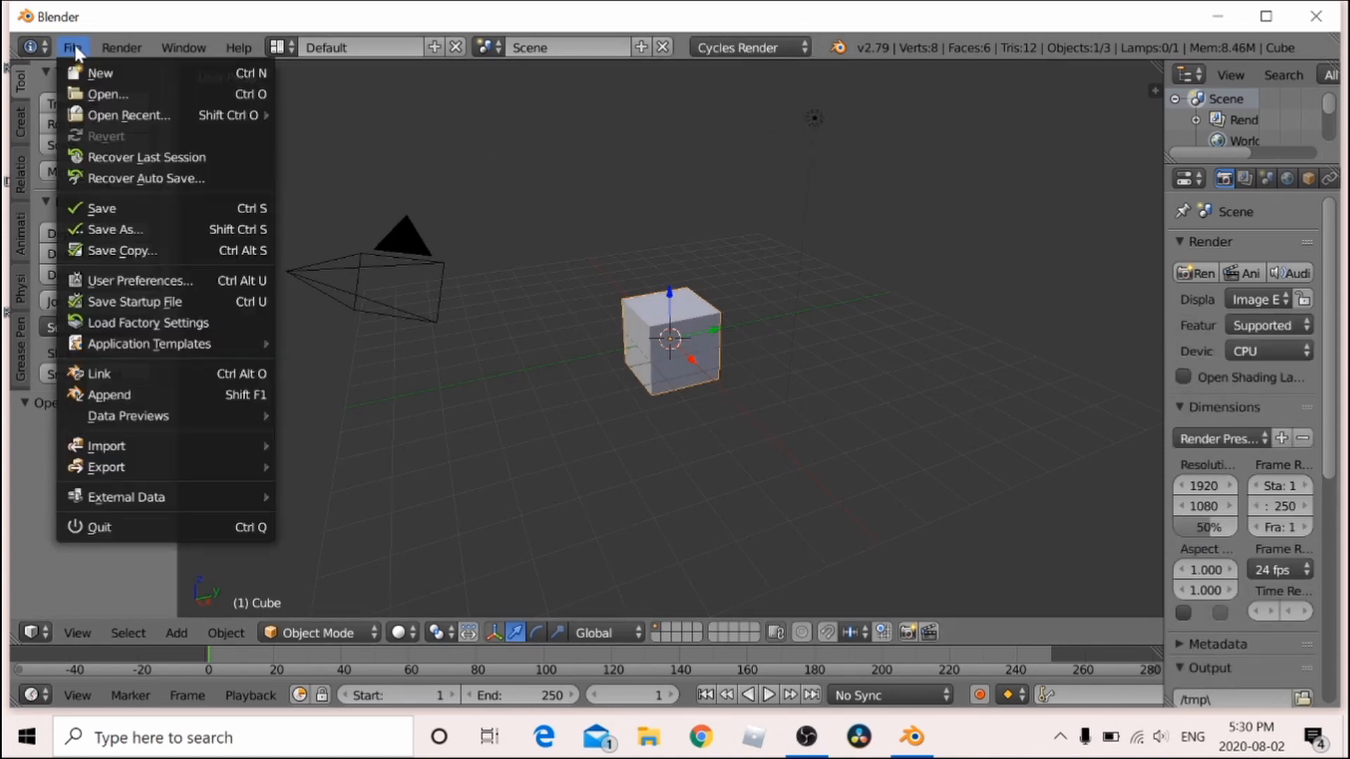
pyautogui.click(99, 93)
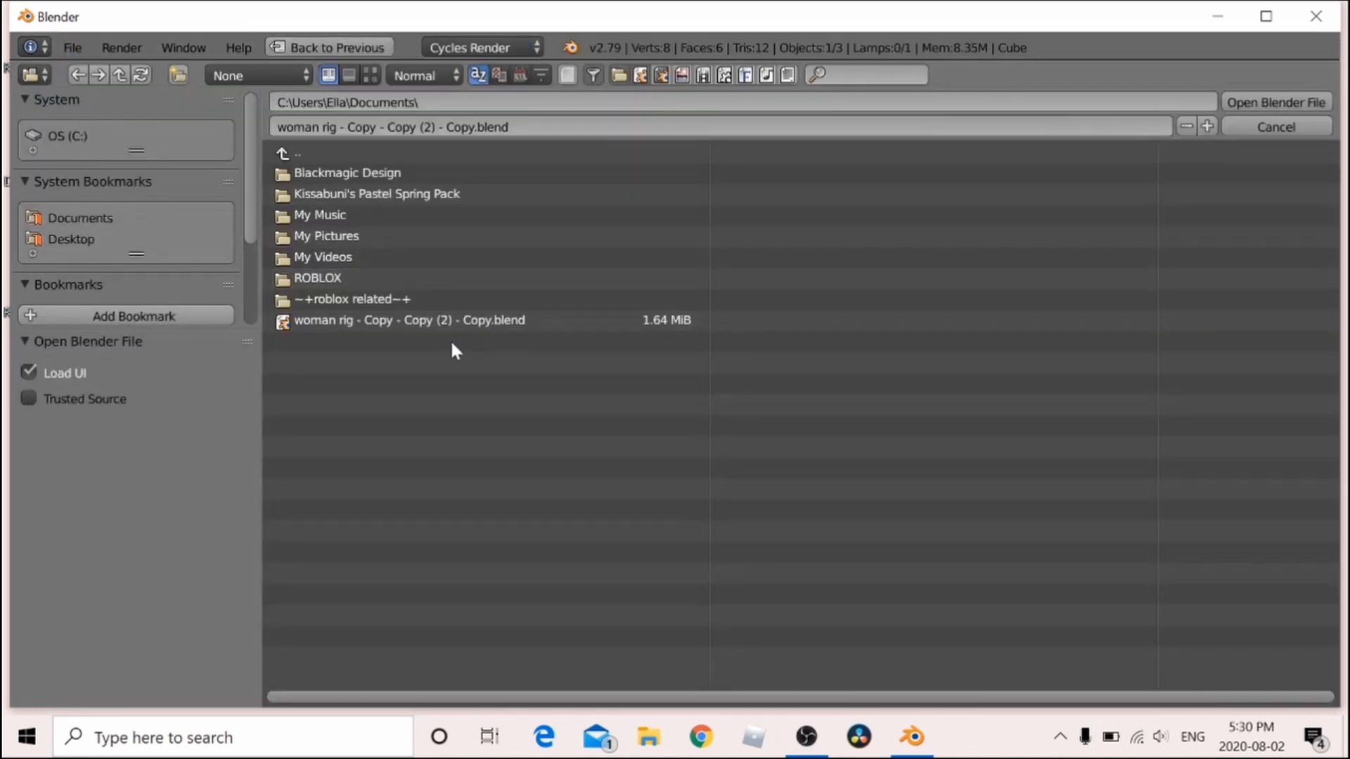
pyautogui.click(587, 319)
pyautogui.click(1251, 102)
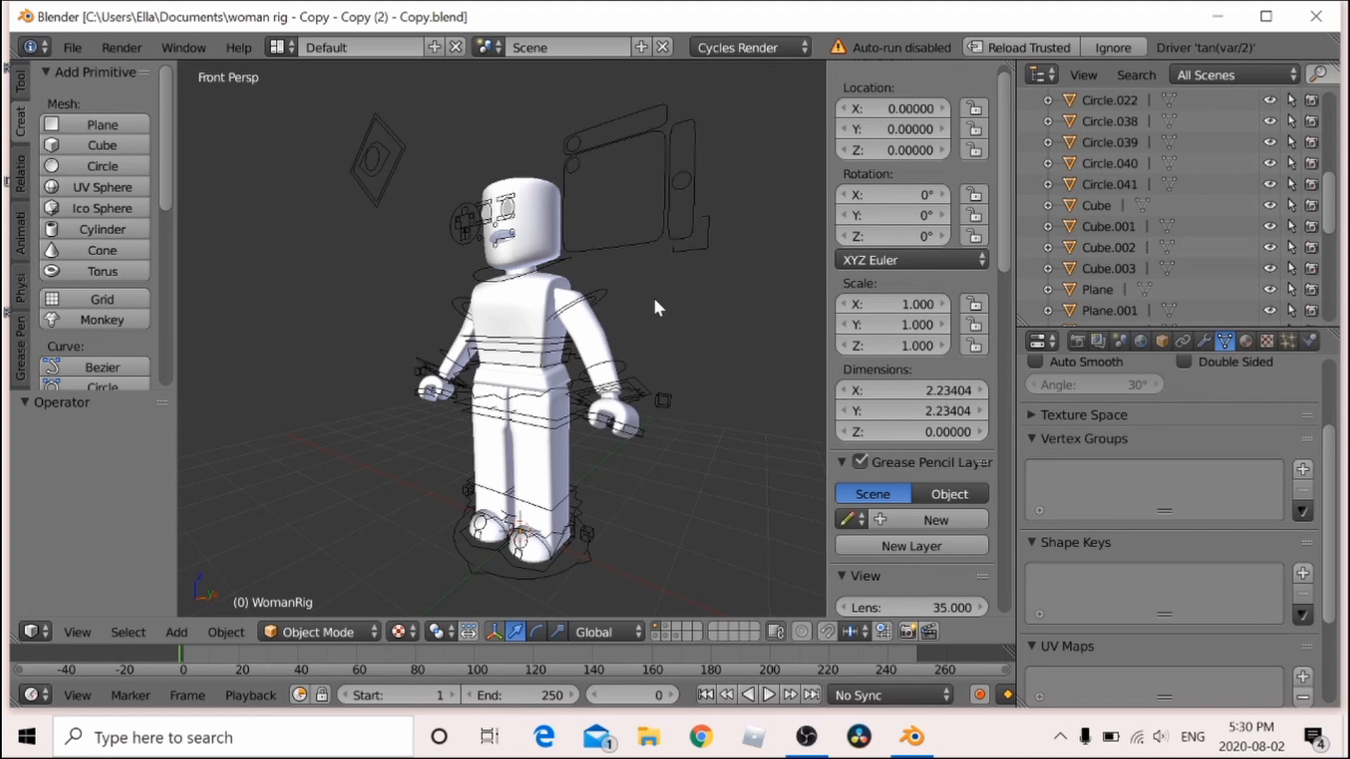
# Hide the 3D view's sidebar and delete the head mesh of the woman rig
pyautogui.press('n')
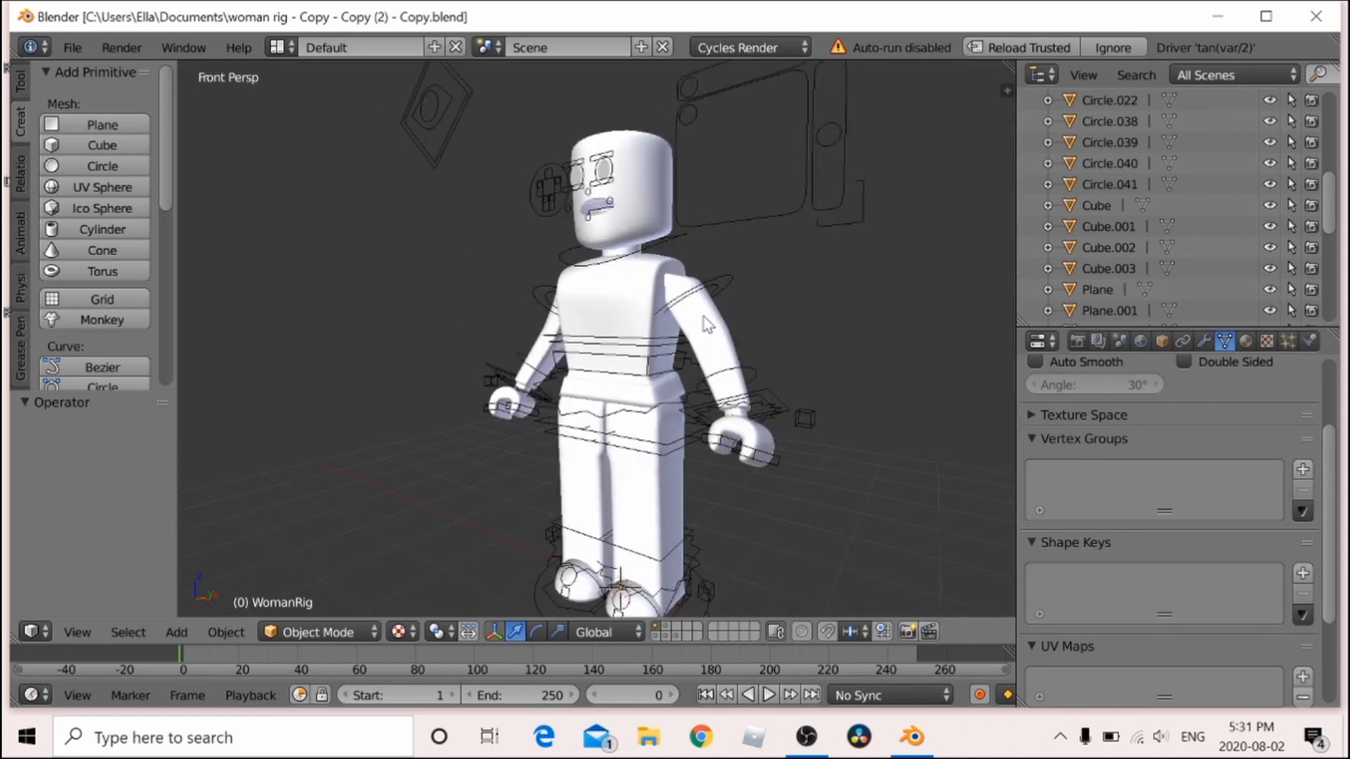
pyautogui.hotkey('shift', 'f')
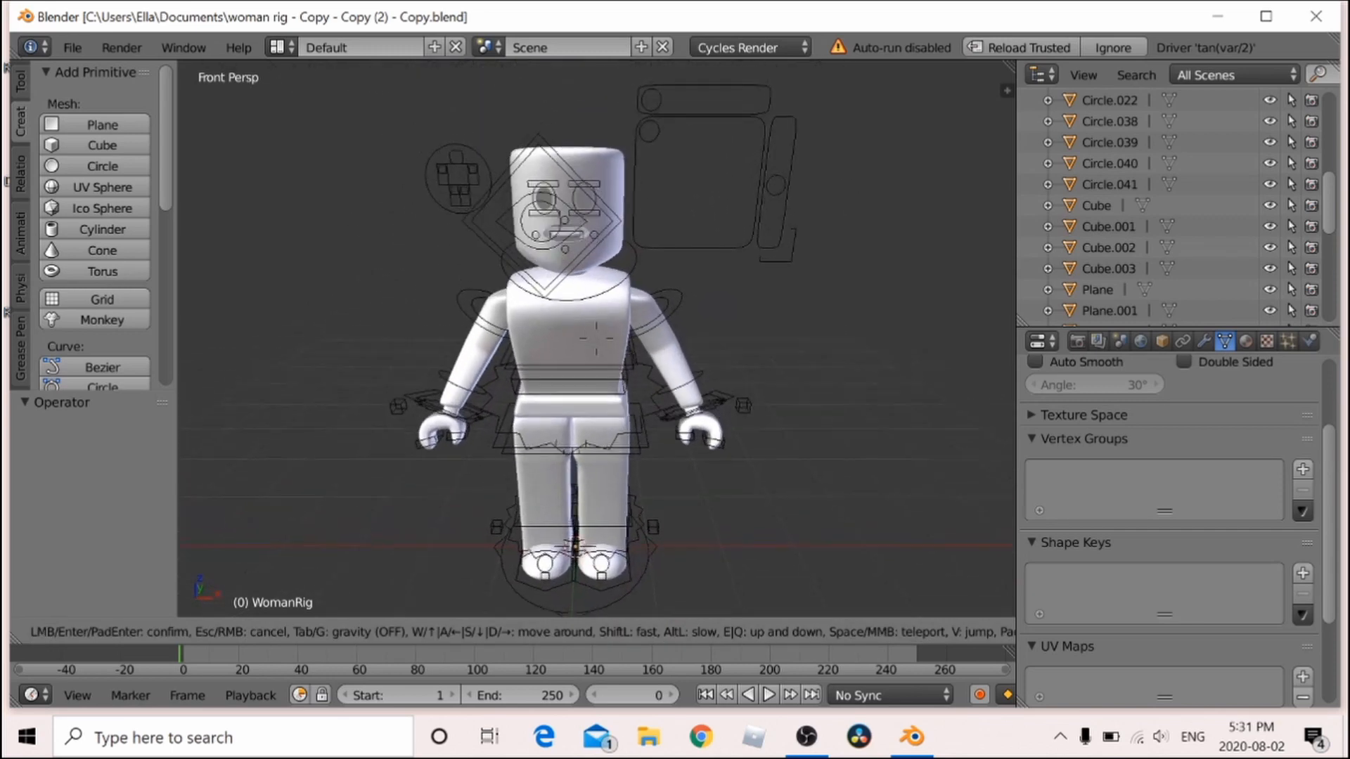
pyautogui.press('w')
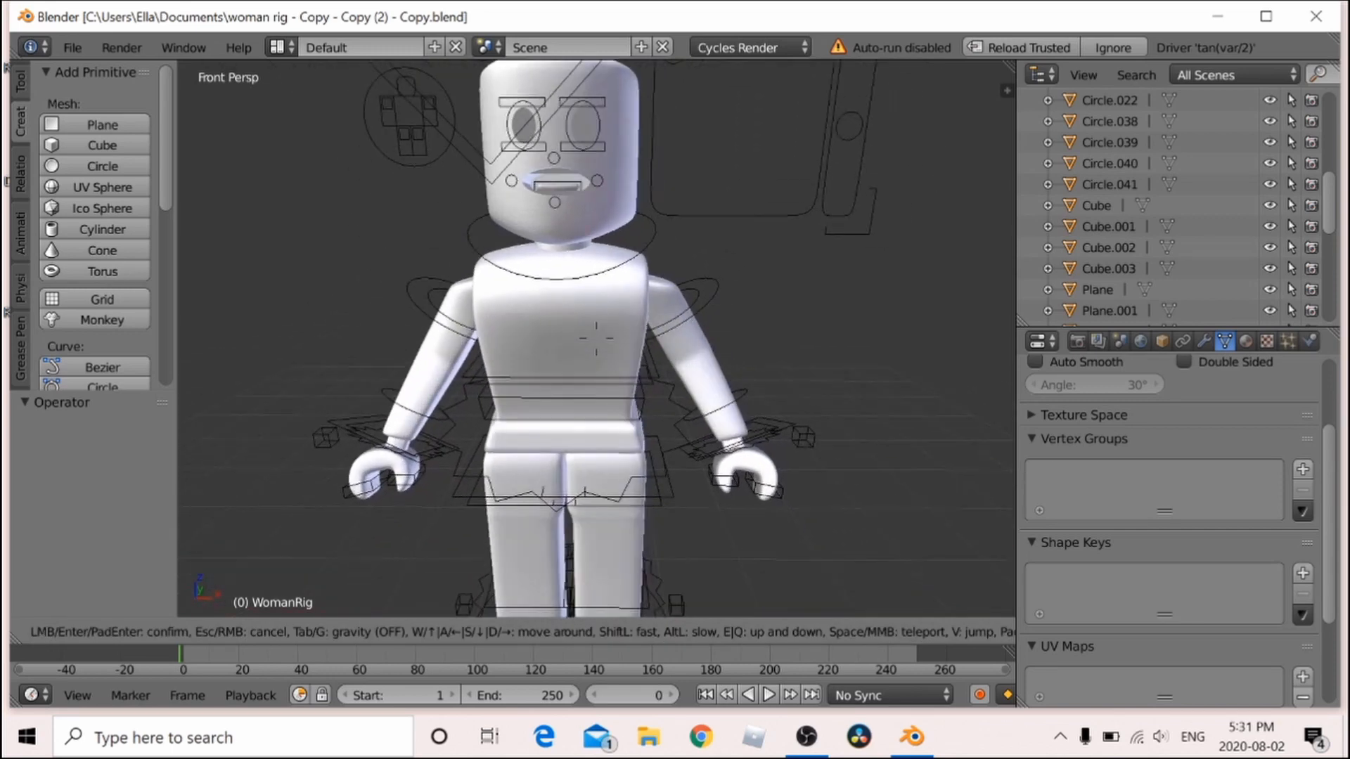
pyautogui.press('s')
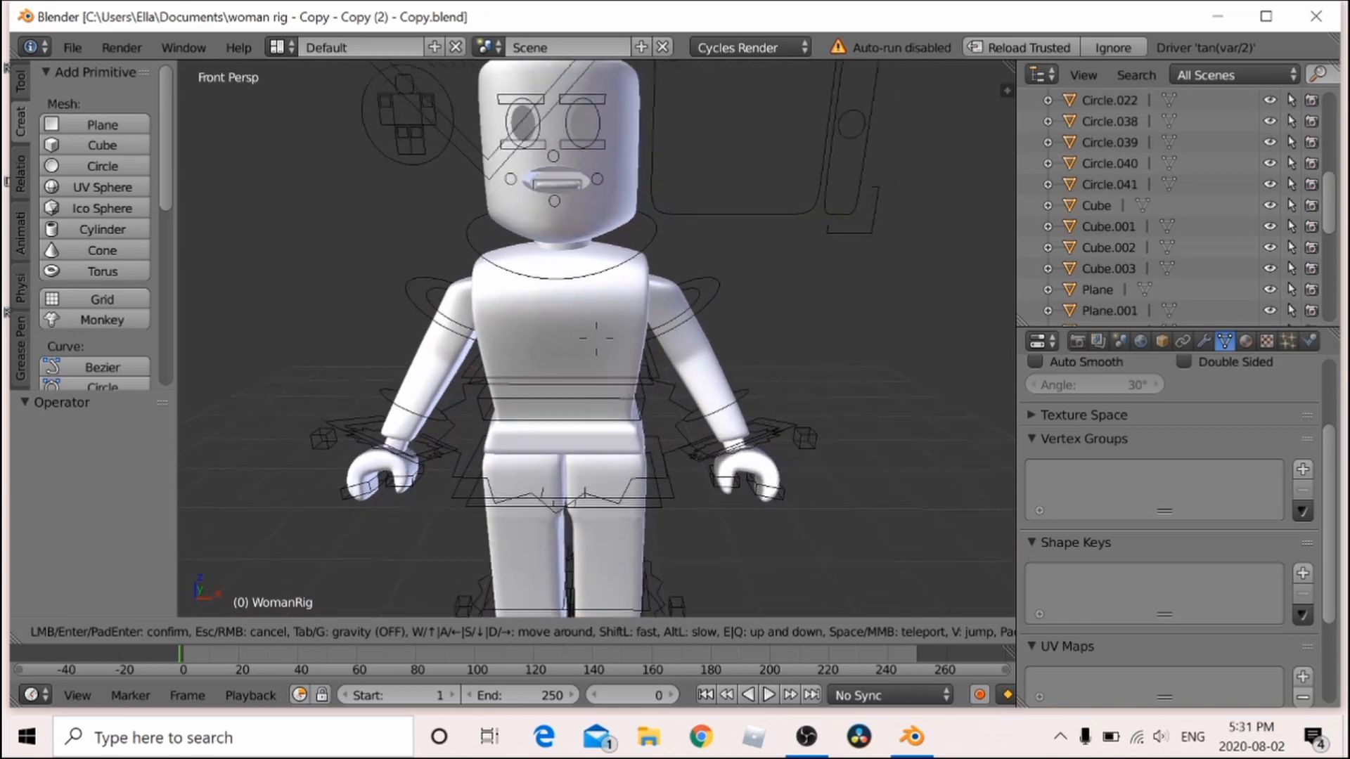
pyautogui.press('w')
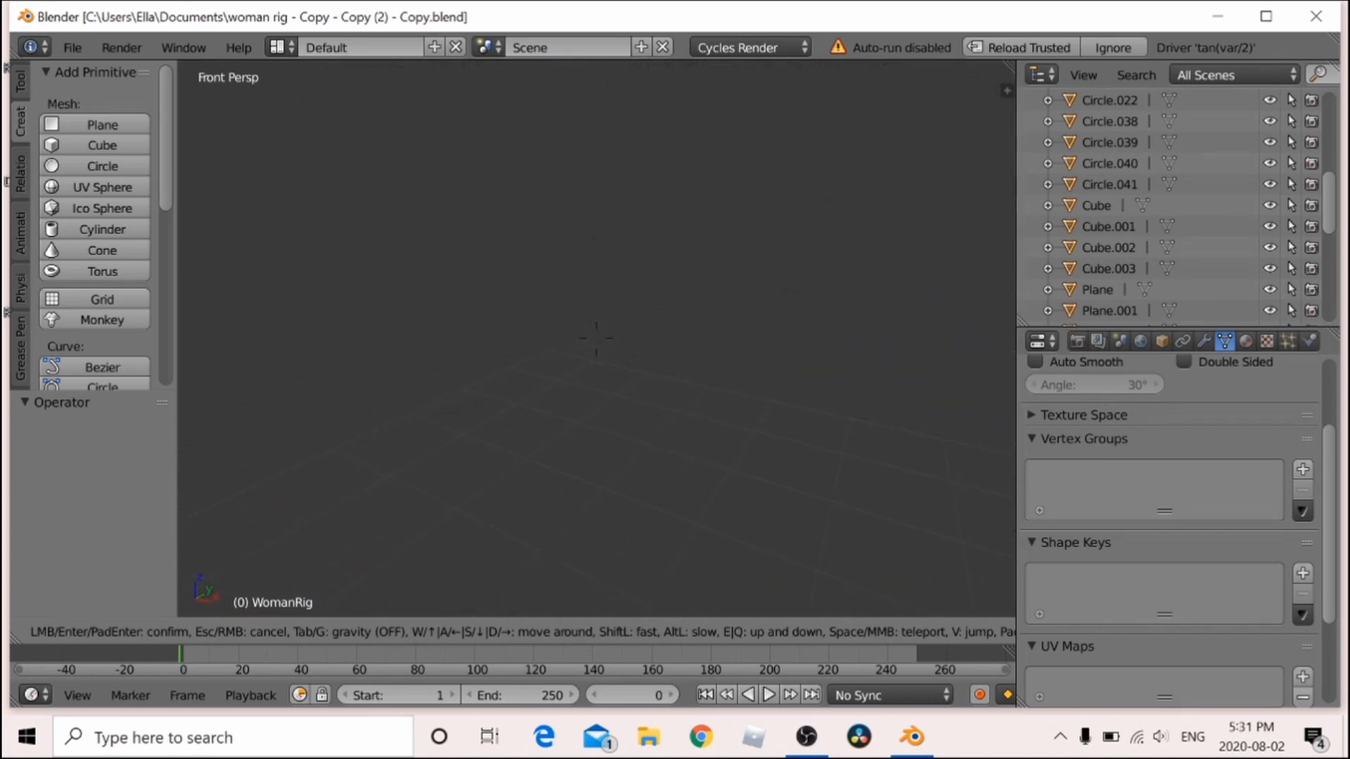
pyautogui.press('s')
pyautogui.click(596, 338)
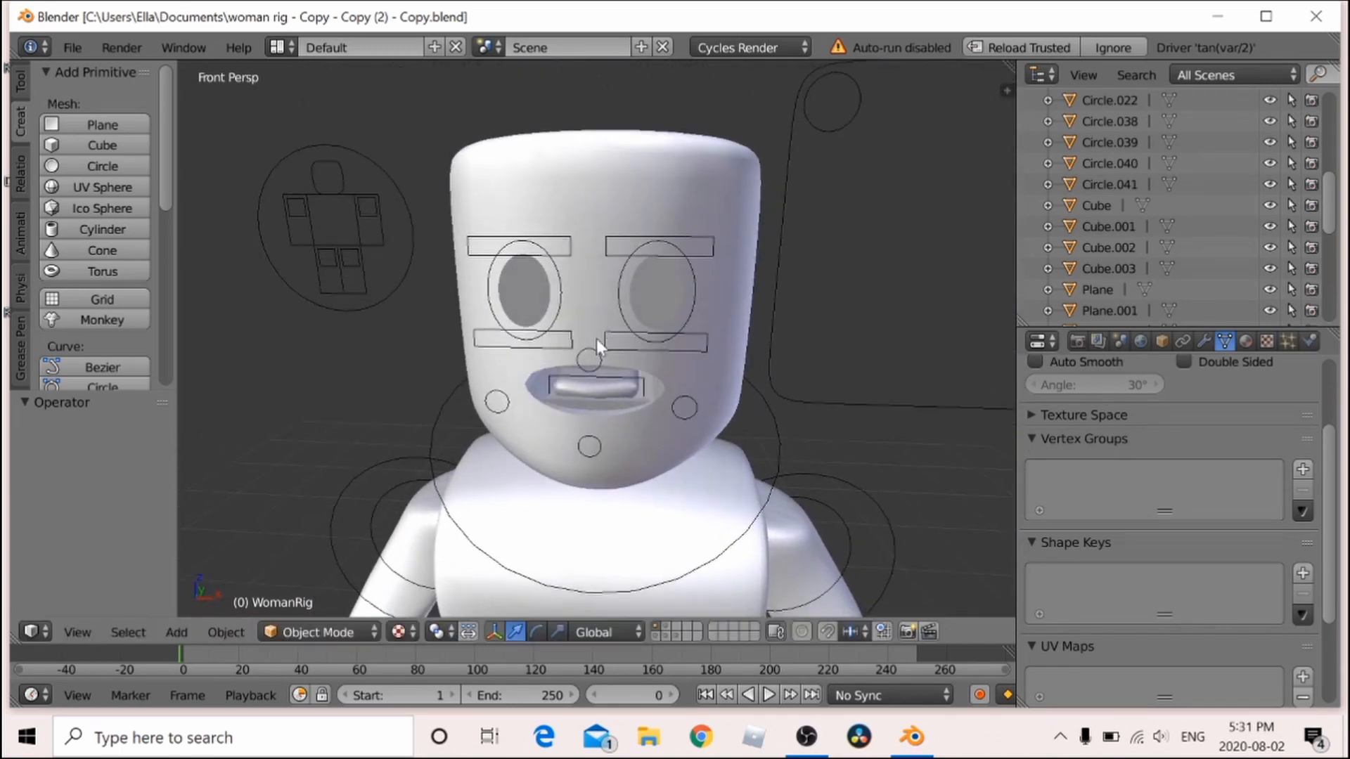
pyautogui.press('Delete')
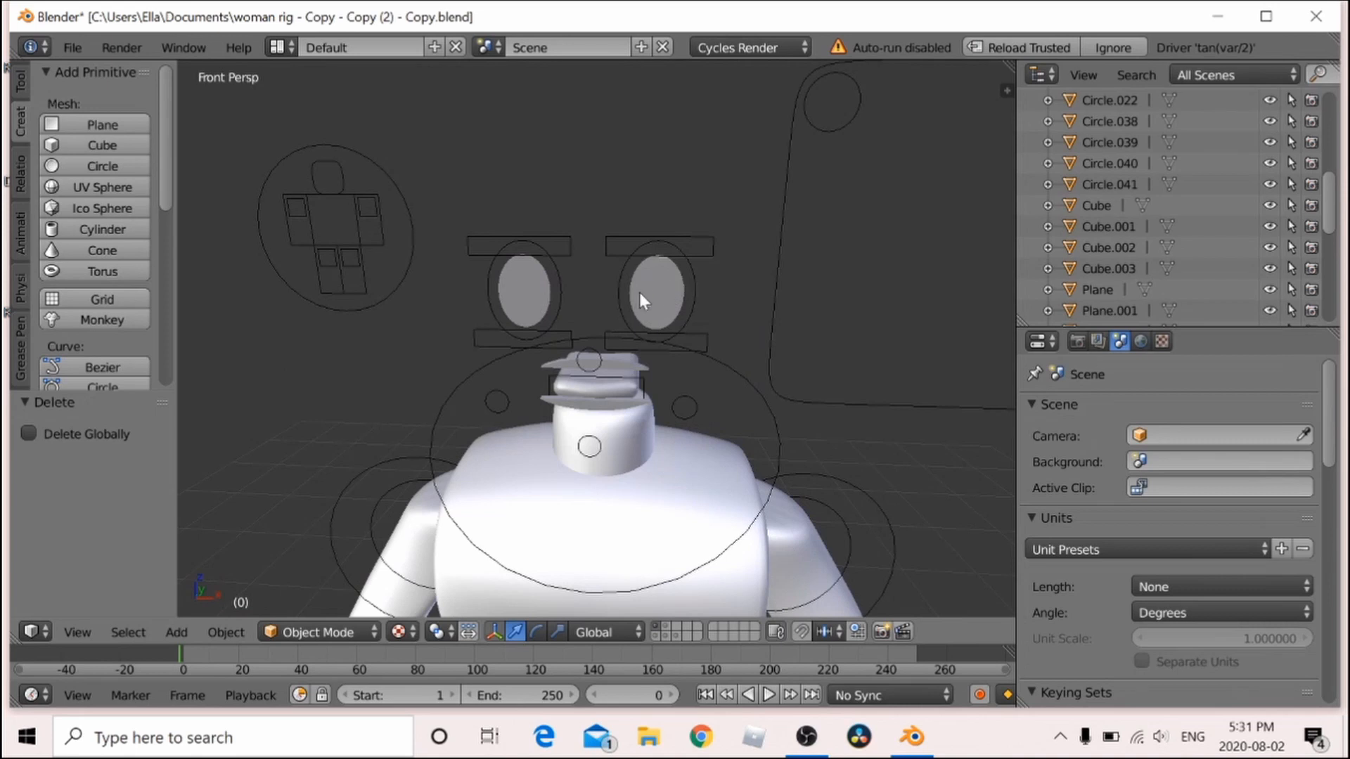
# Delete both eye meshes and the lower lip mesh of the rig's face
pyautogui.rightClick(647, 289)
pyautogui.press('x')
pyautogui.click(655, 284)
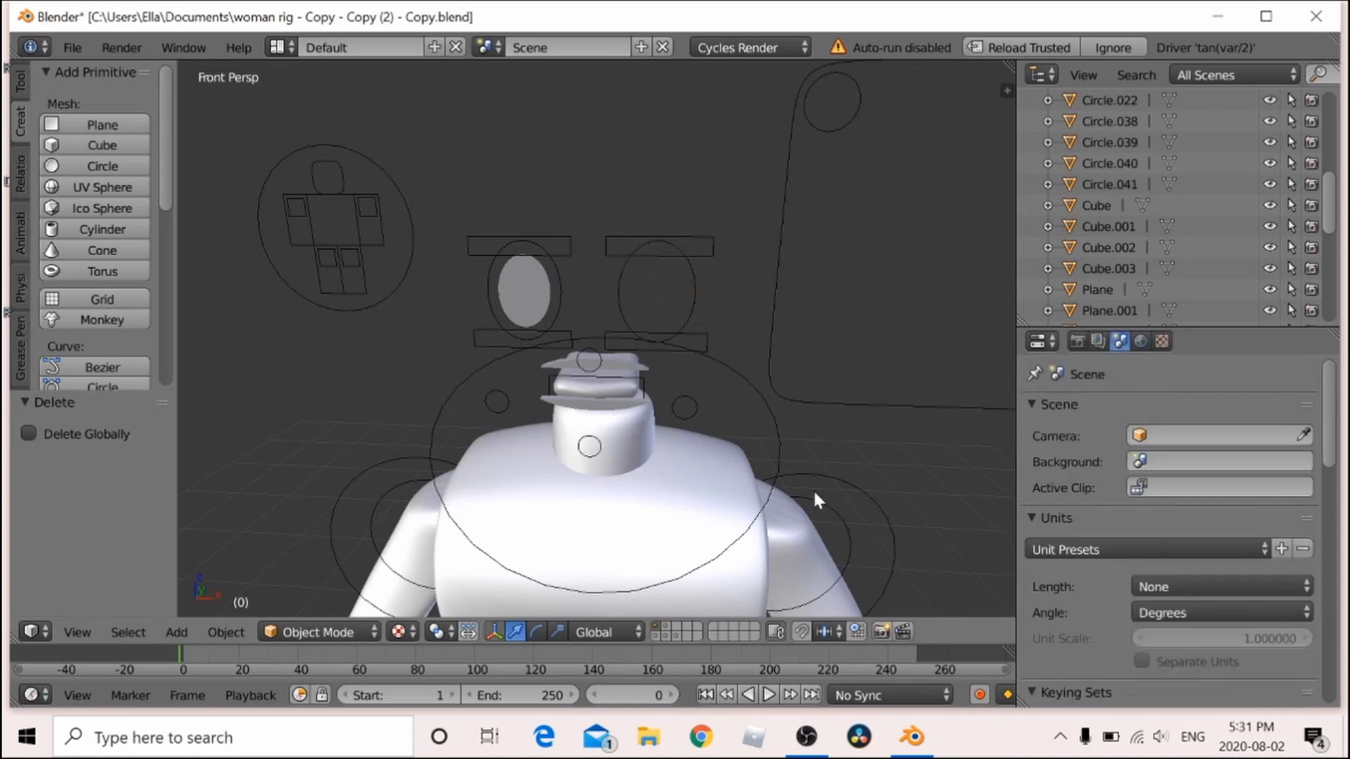
pyautogui.rightClick(527, 289)
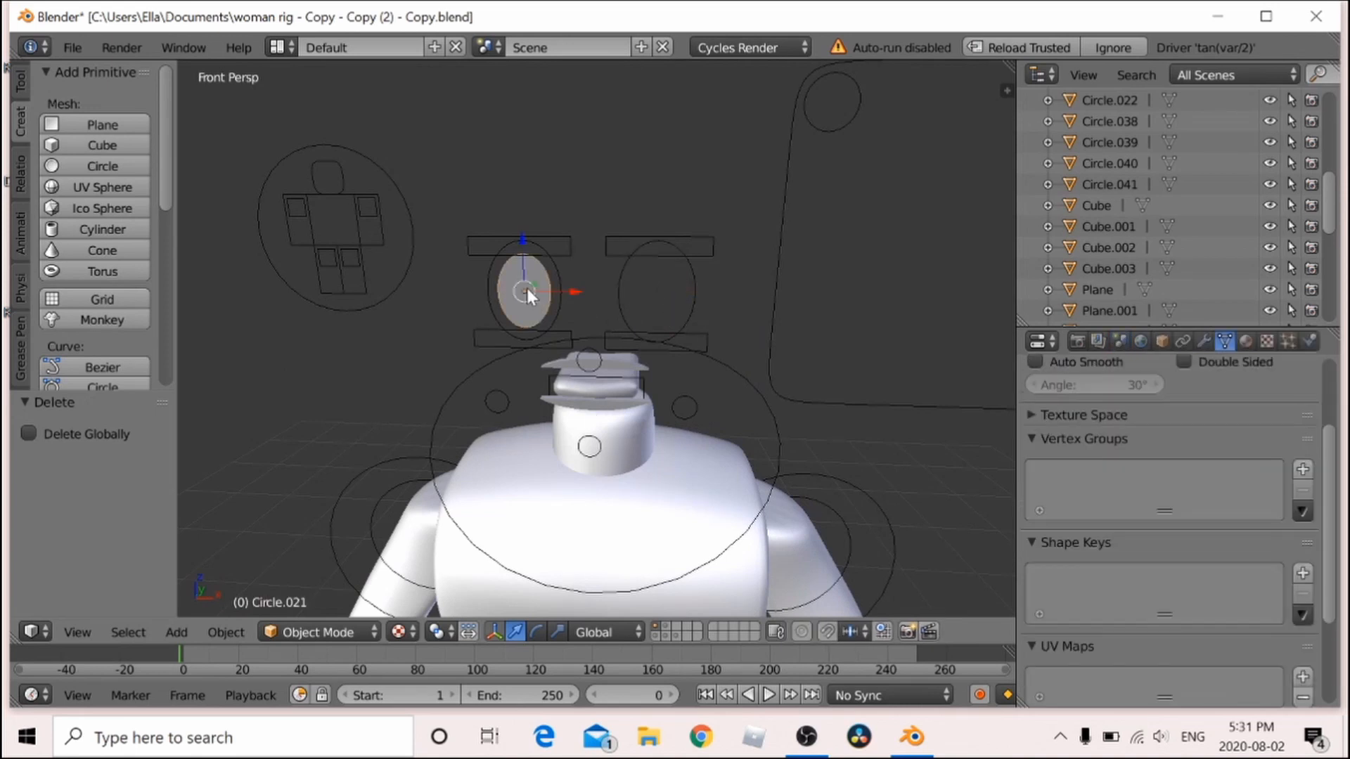
pyautogui.keyDown('shift'); pyautogui.rightClick(604, 412); pyautogui.keyUp('shift')
pyautogui.press('x')
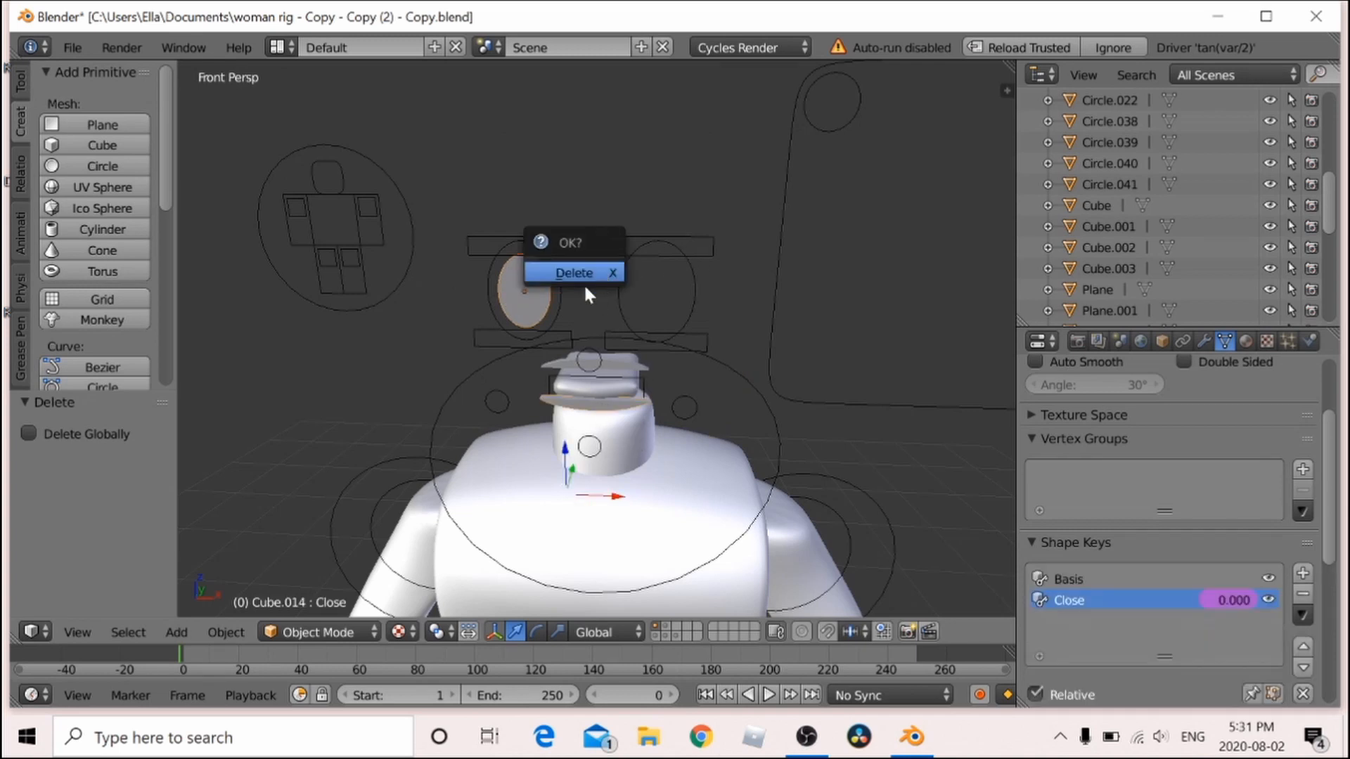
pyautogui.click(595, 273)
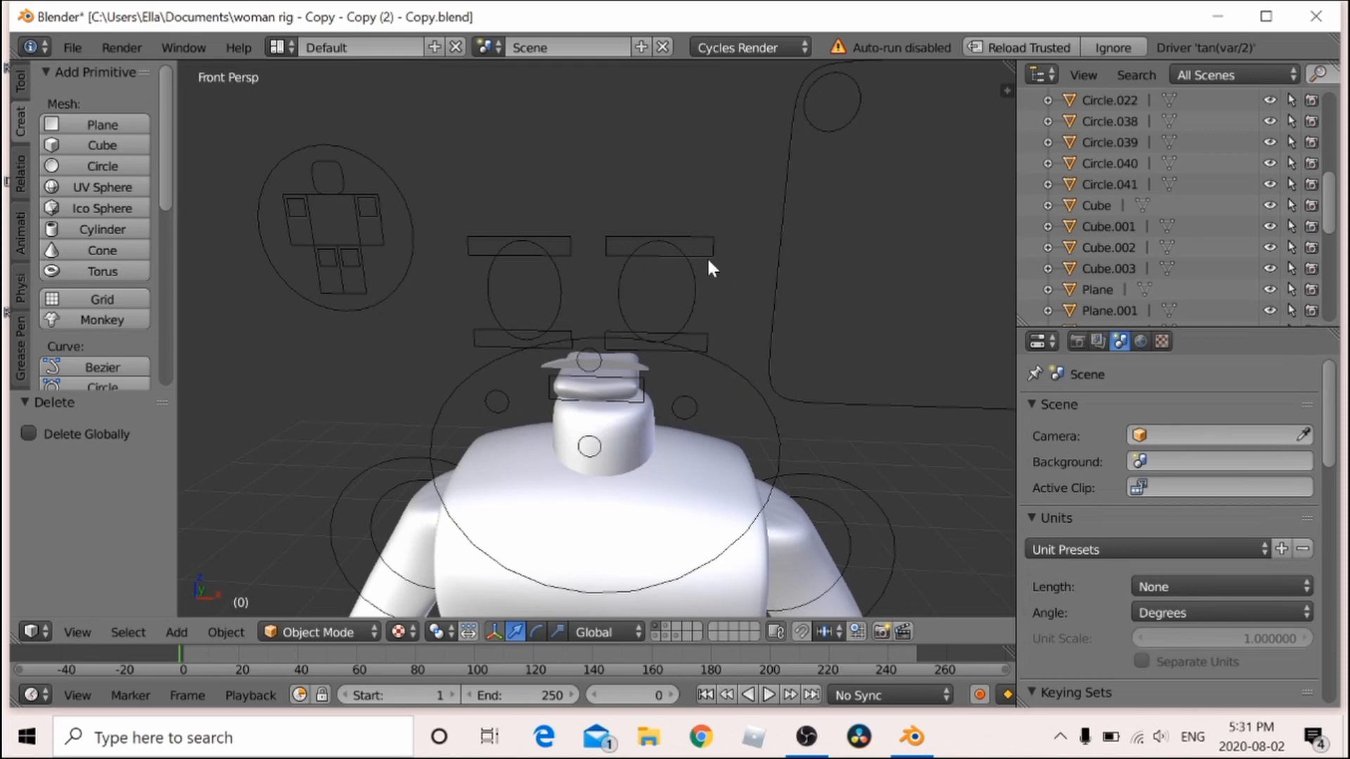
# Delete the remaining mouth meshes floating above the rig's neck
pyautogui.hotkey('shift', 'f')
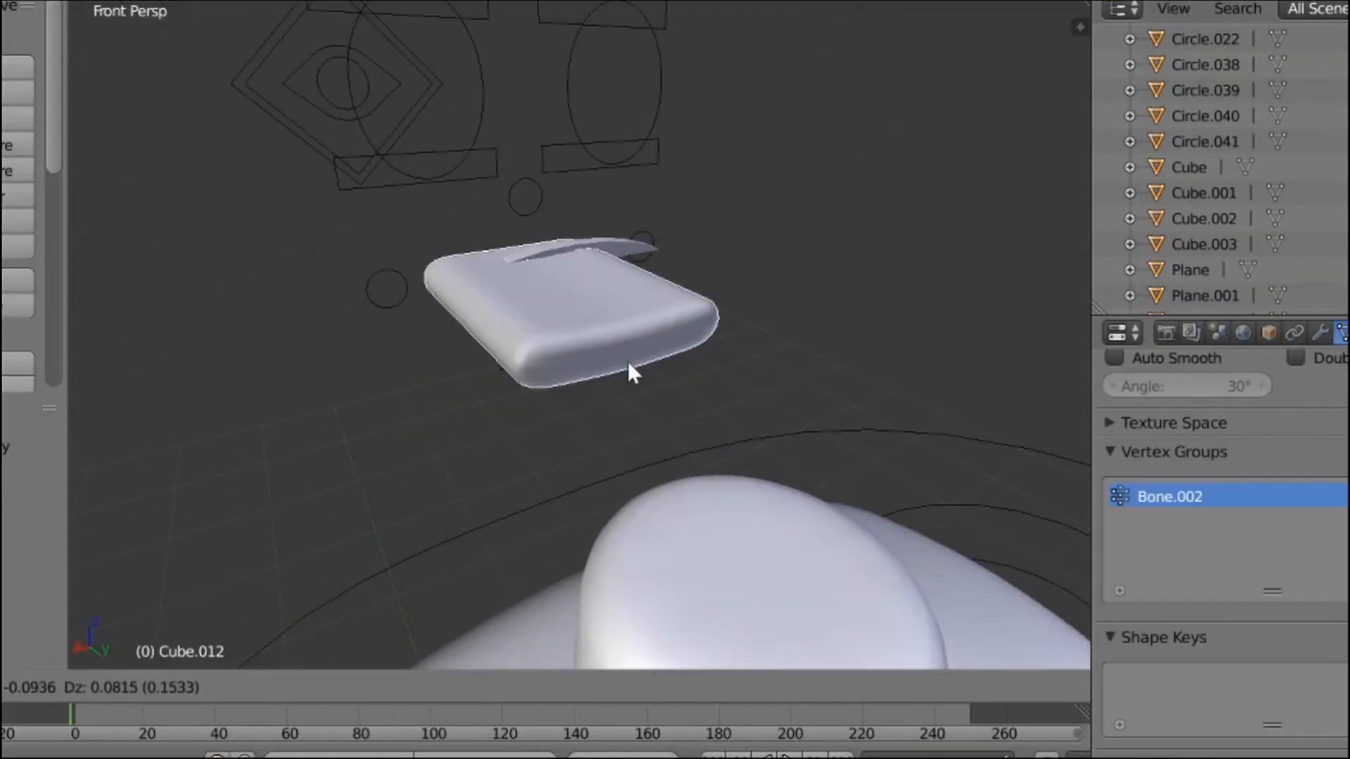
pyautogui.press('x')
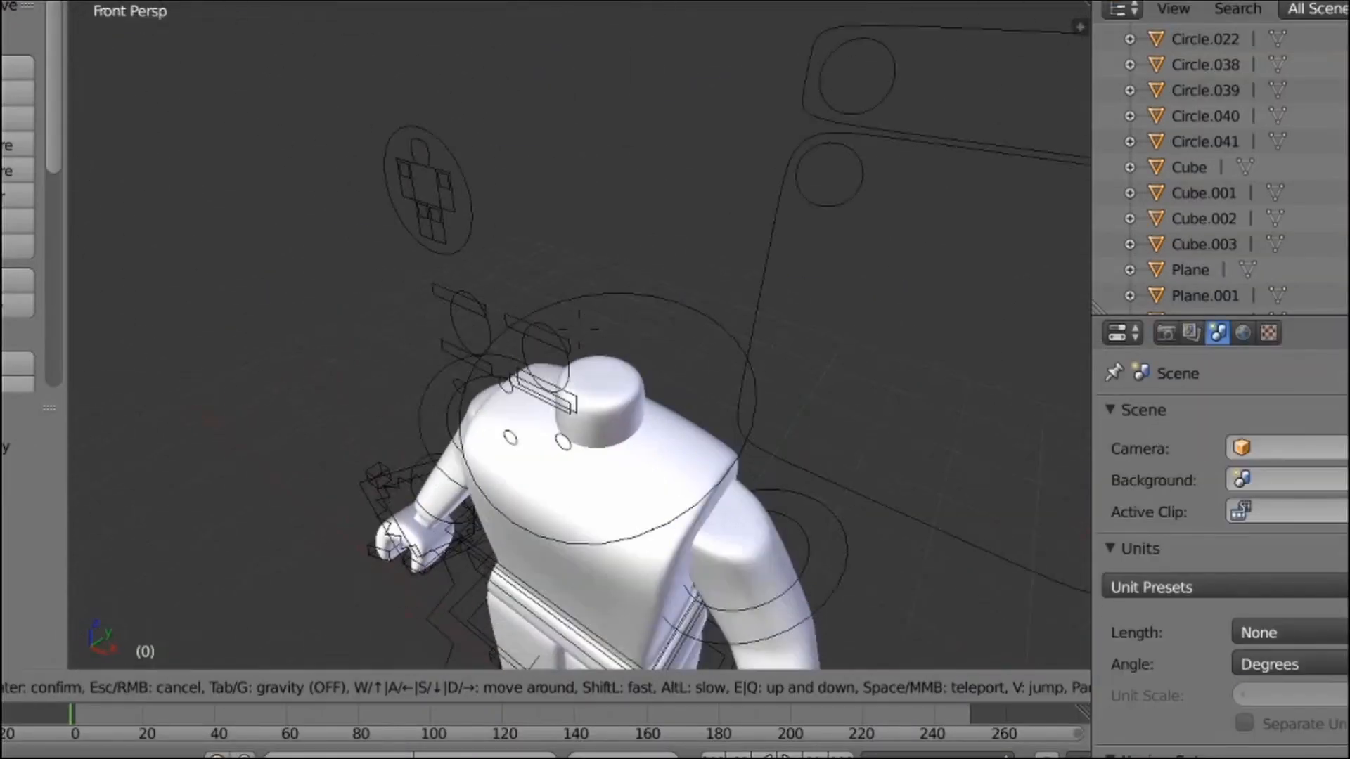
pyautogui.press('s')
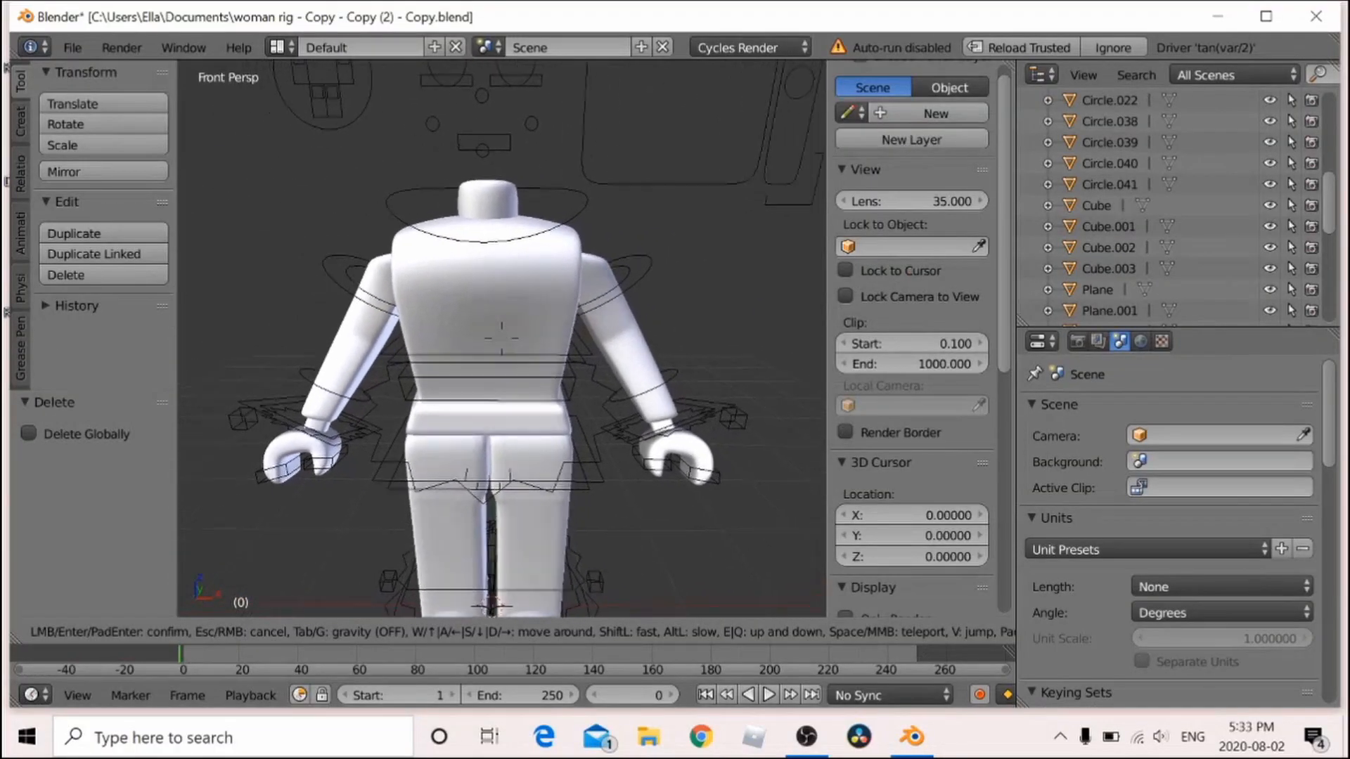
pyautogui.press('s')
pyautogui.press('w')
pyautogui.click(502, 340)
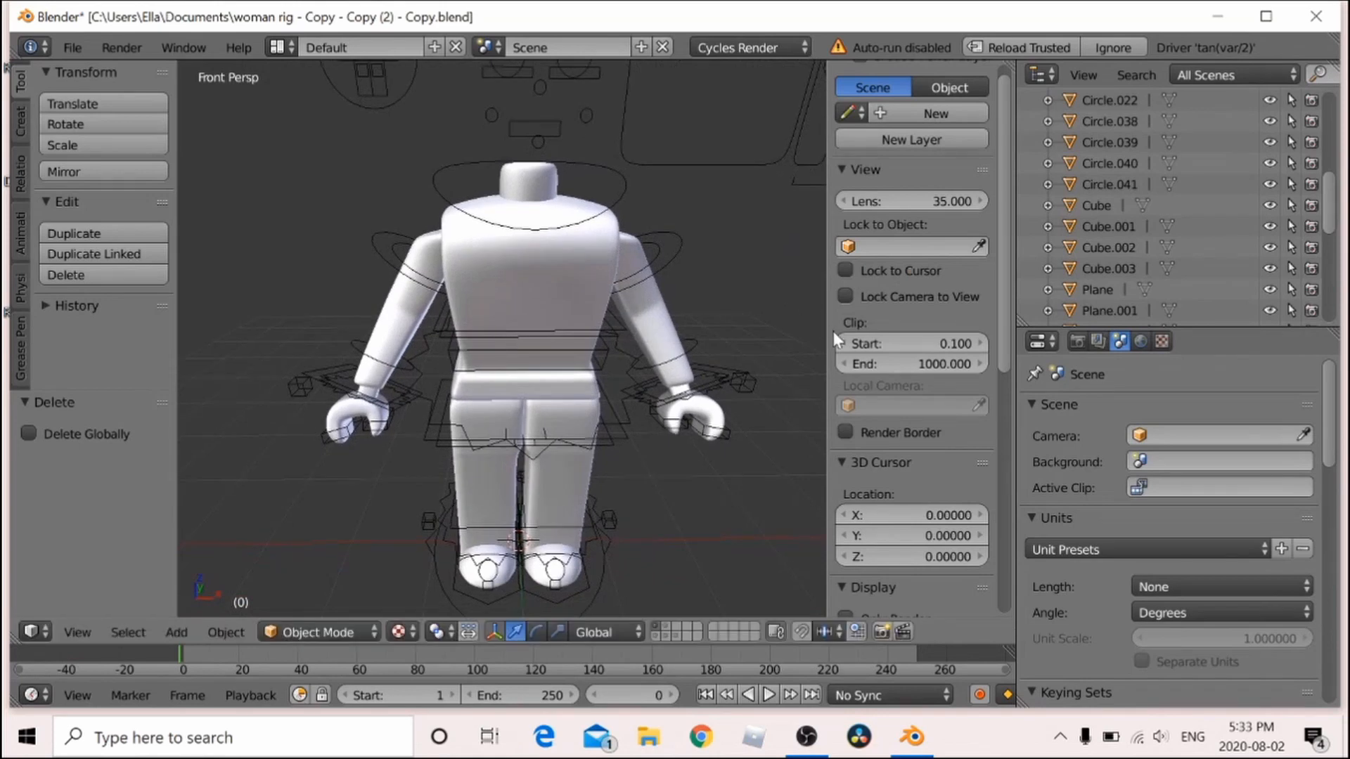
# Hide the 3D view's sidebar again and select the rig's body mesh in Object Mode
pyautogui.moveTo(827, 333); pyautogui.dragTo(985, 352)
pyautogui.hotkey('shift', 'f')
pyautogui.press('s')
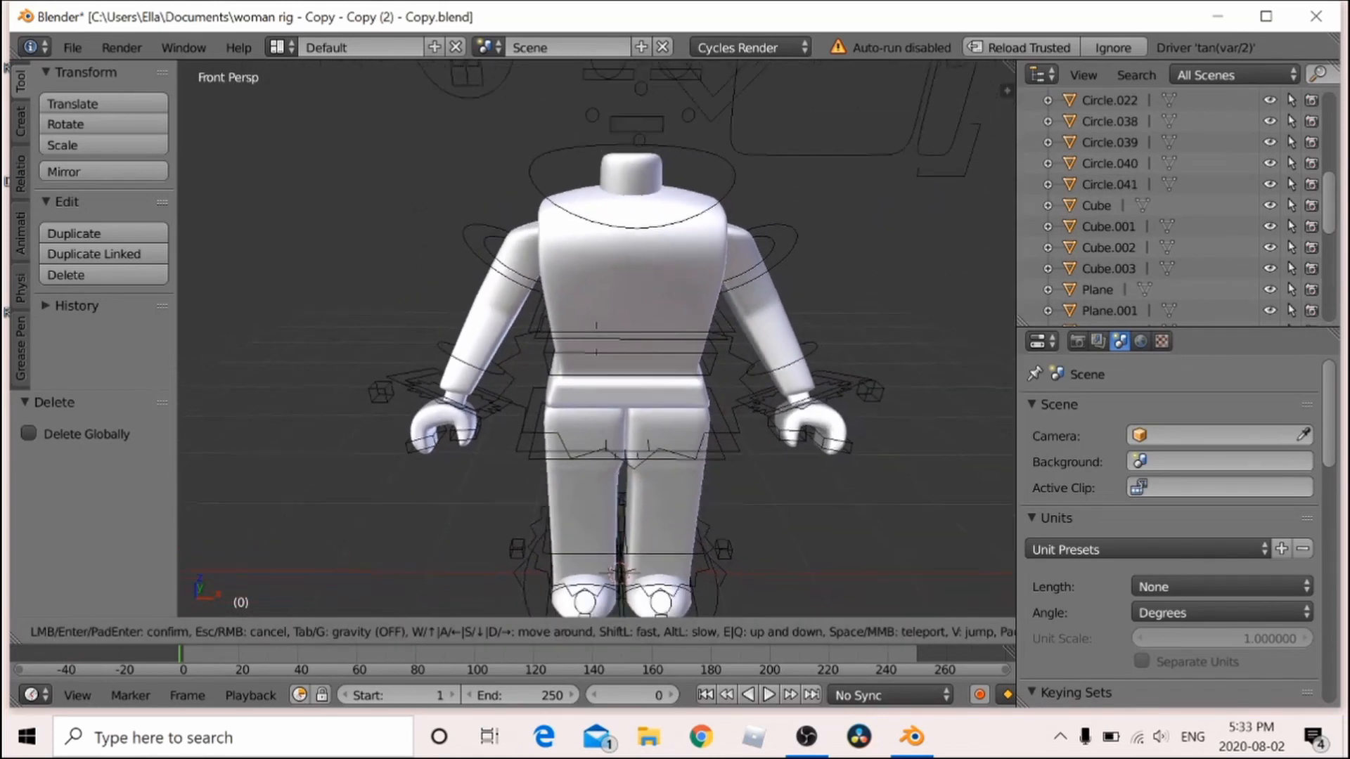
pyautogui.click(537, 349)
pyautogui.rightClick(550, 365)
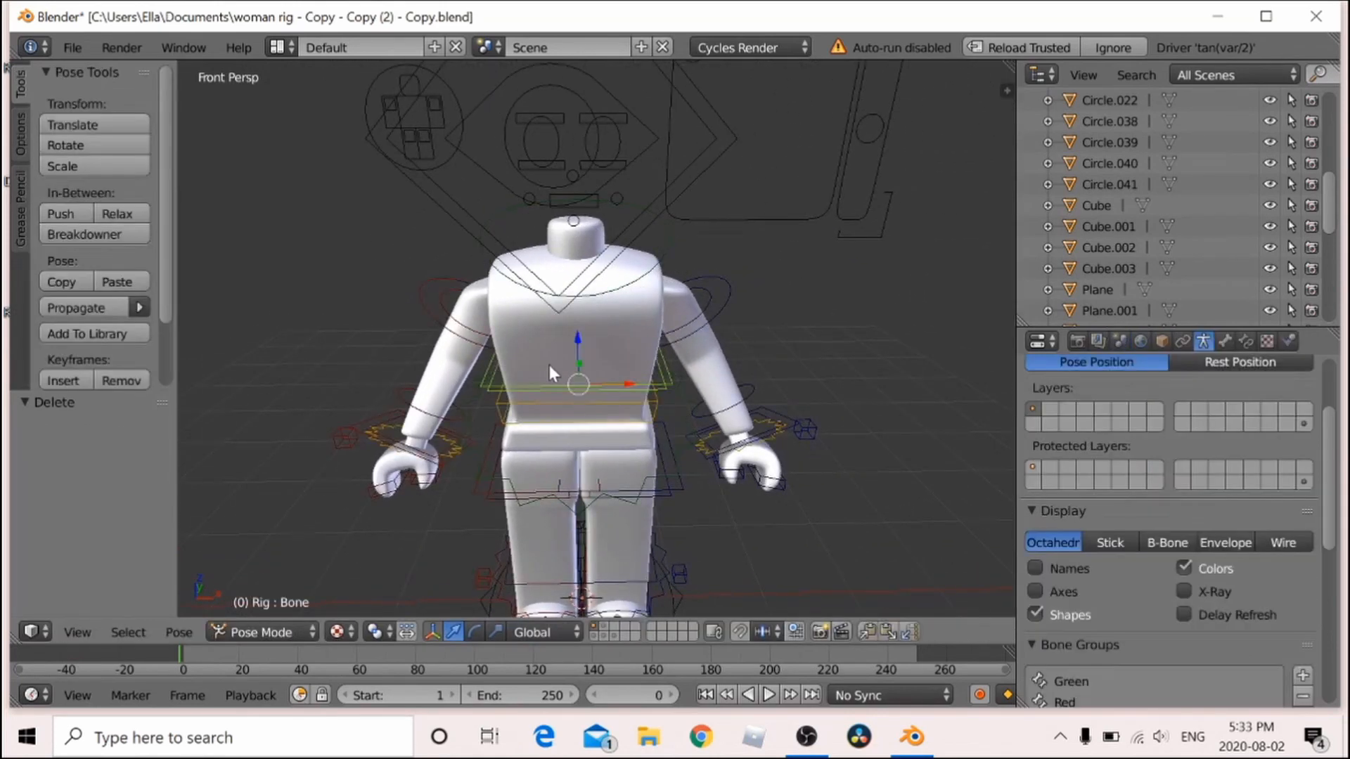
pyautogui.rightClick(618, 342)
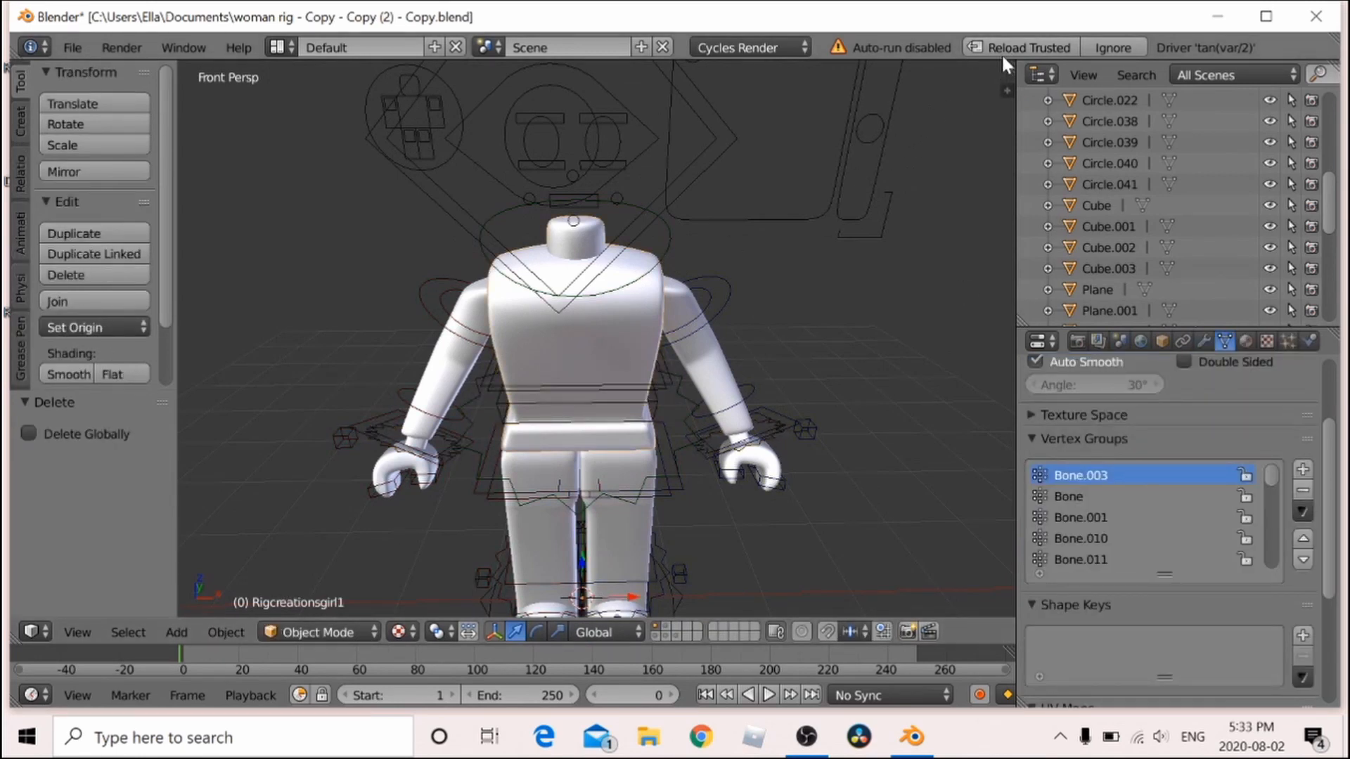
# Split the 3D view horizontally and change the upper area to the Node Editor
pyautogui.moveTo(1009, 68); pyautogui.dragTo(94, 389)
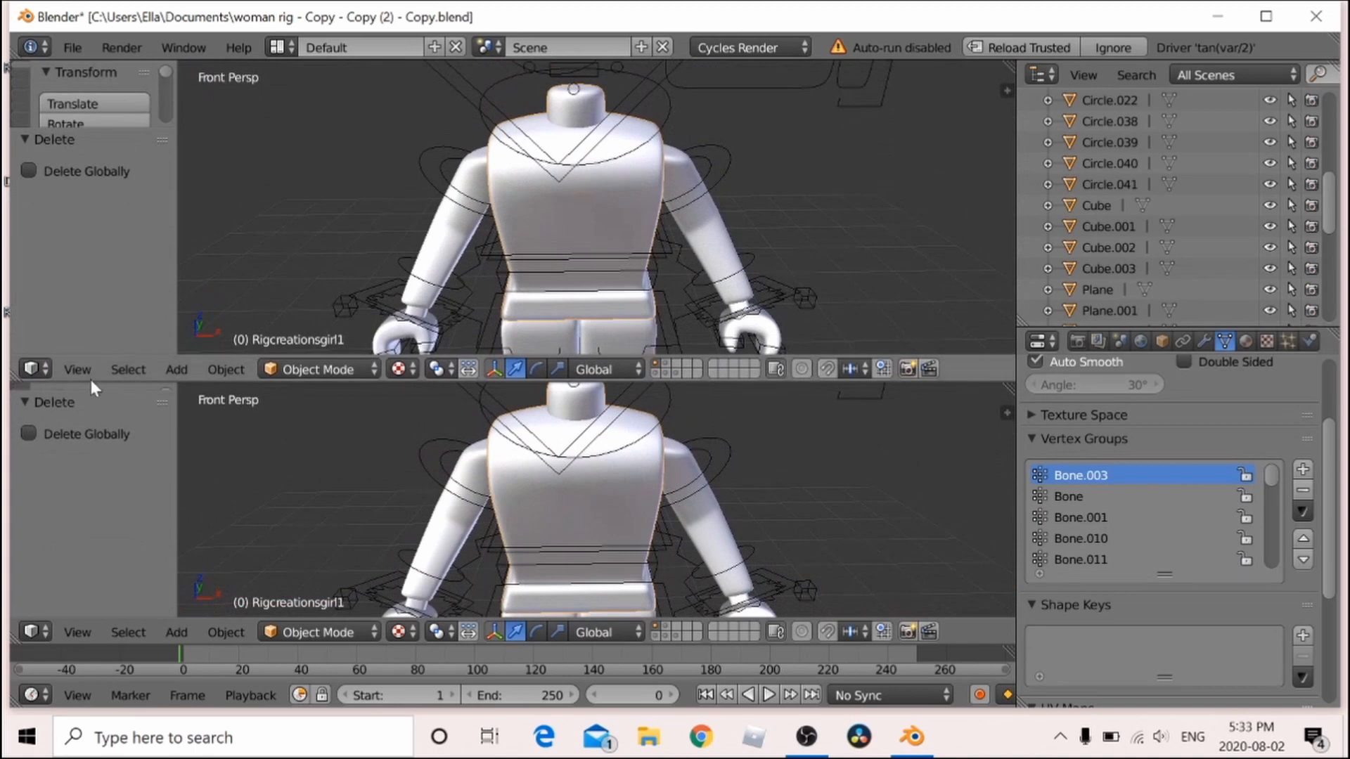
pyautogui.click(29, 369)
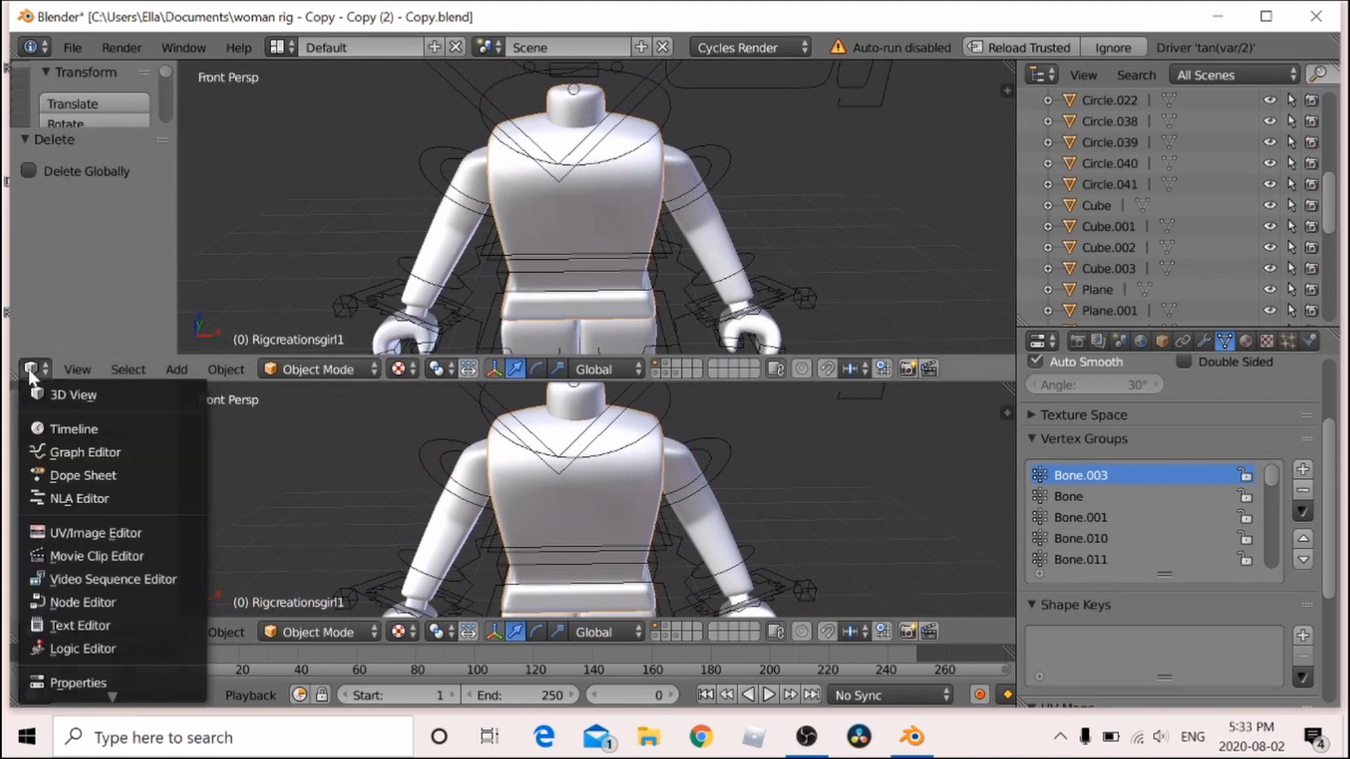
pyautogui.click(175, 603)
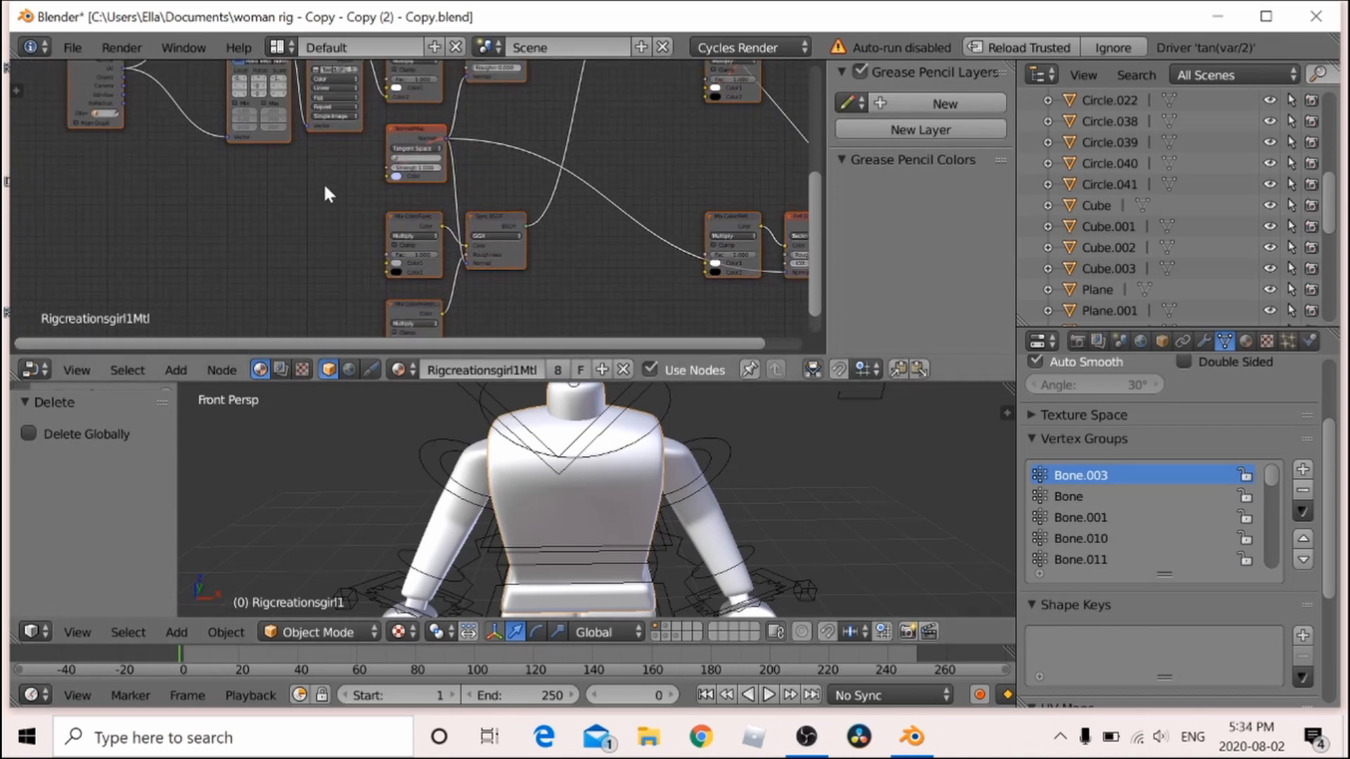
# Load Littlecherryella4Tex.png from the ~+roblox related~+ folder in Documents into the body material's Image Texture node
pyautogui.press('g')
pyautogui.click(396, 304)
pyautogui.scroll(5, 445, 149)
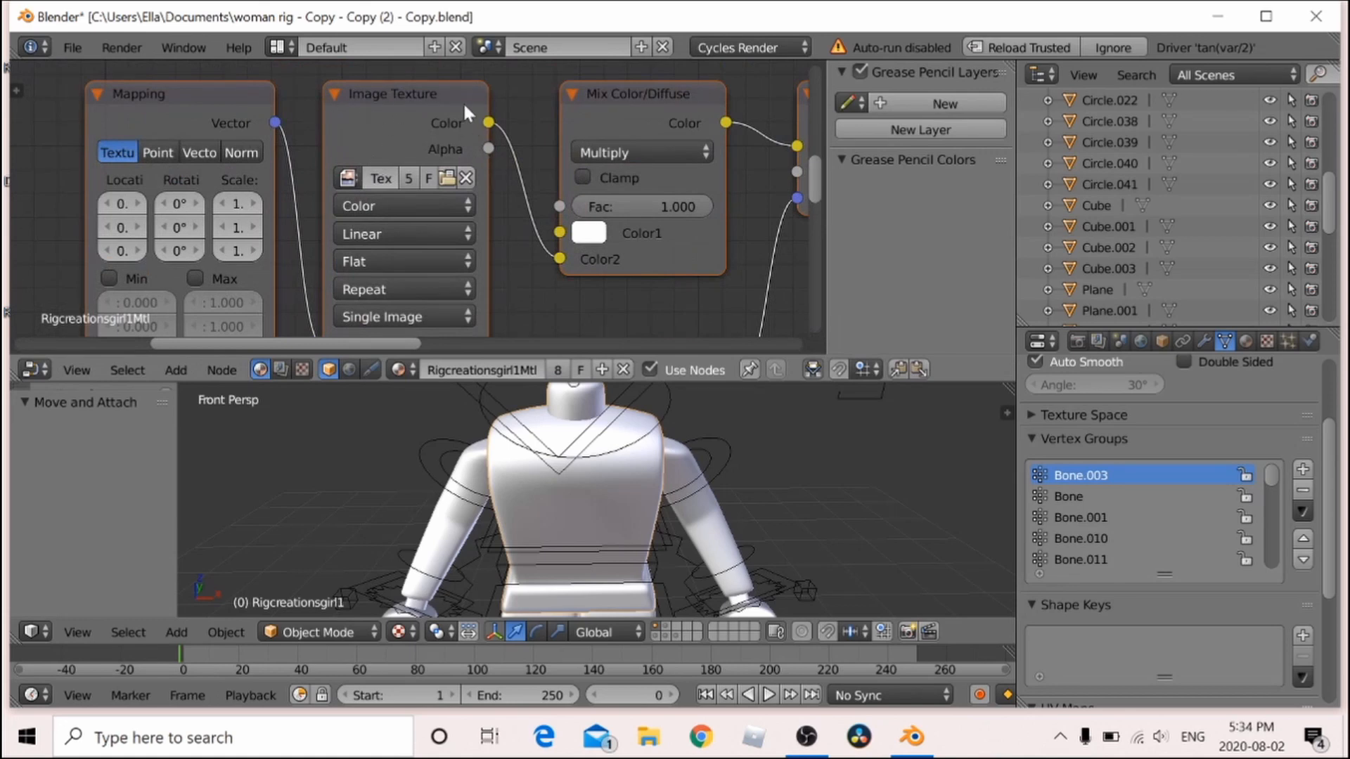
pyautogui.click(447, 178)
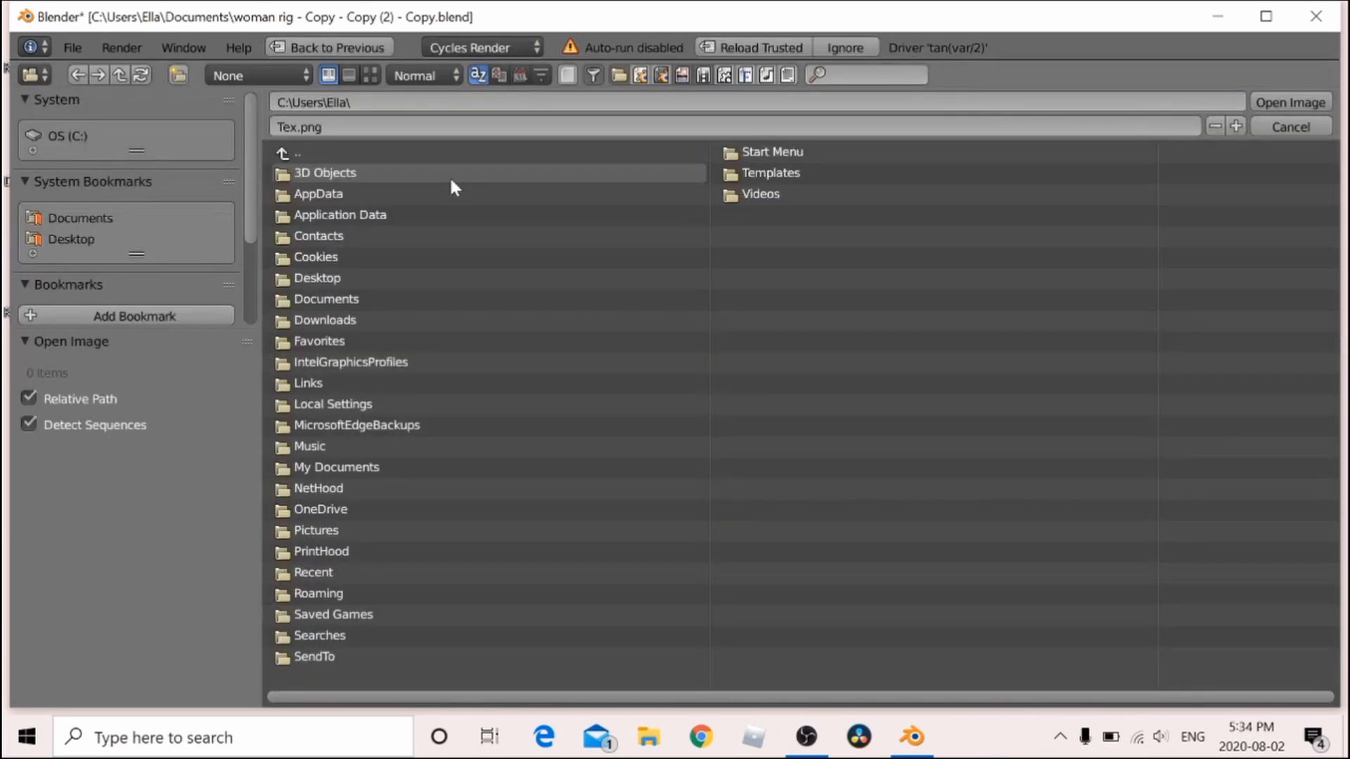
pyautogui.click(80, 218)
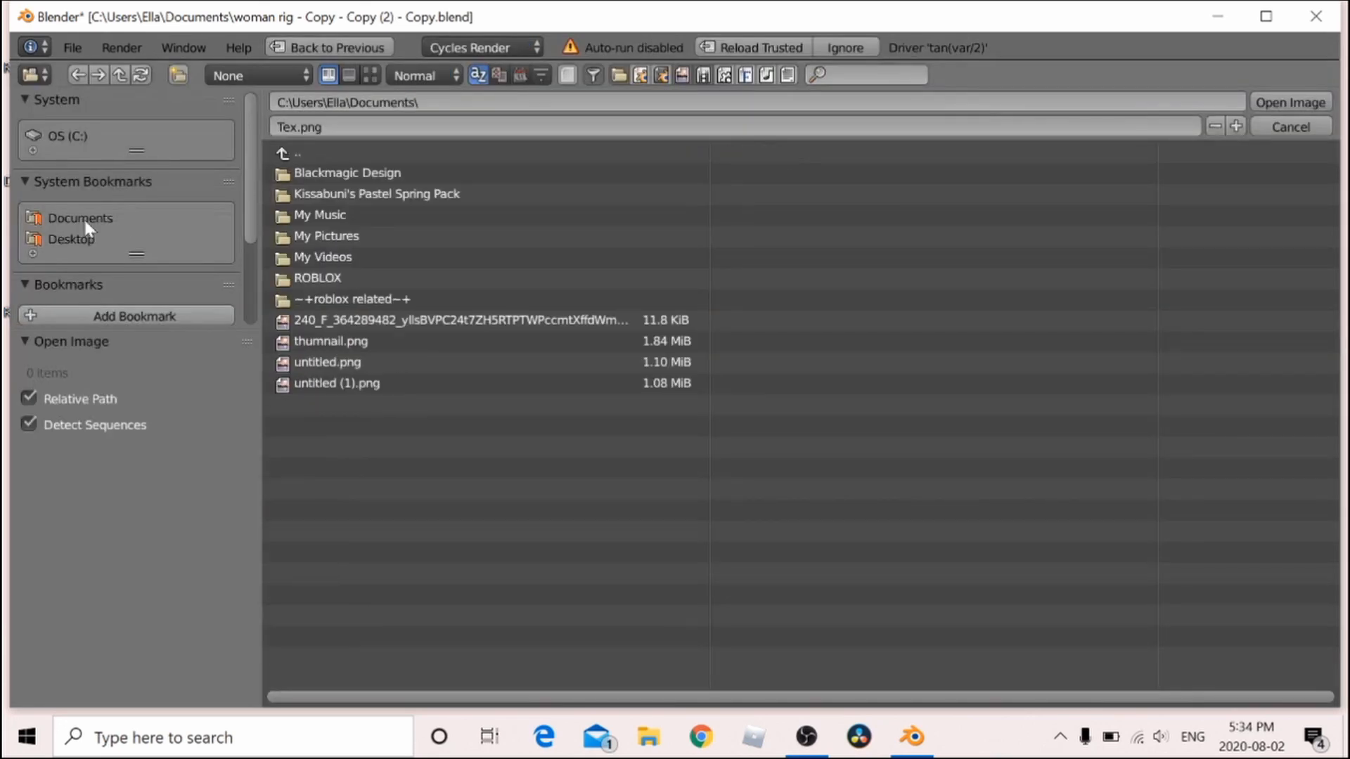
pyautogui.click(455, 302)
pyautogui.click(342, 383)
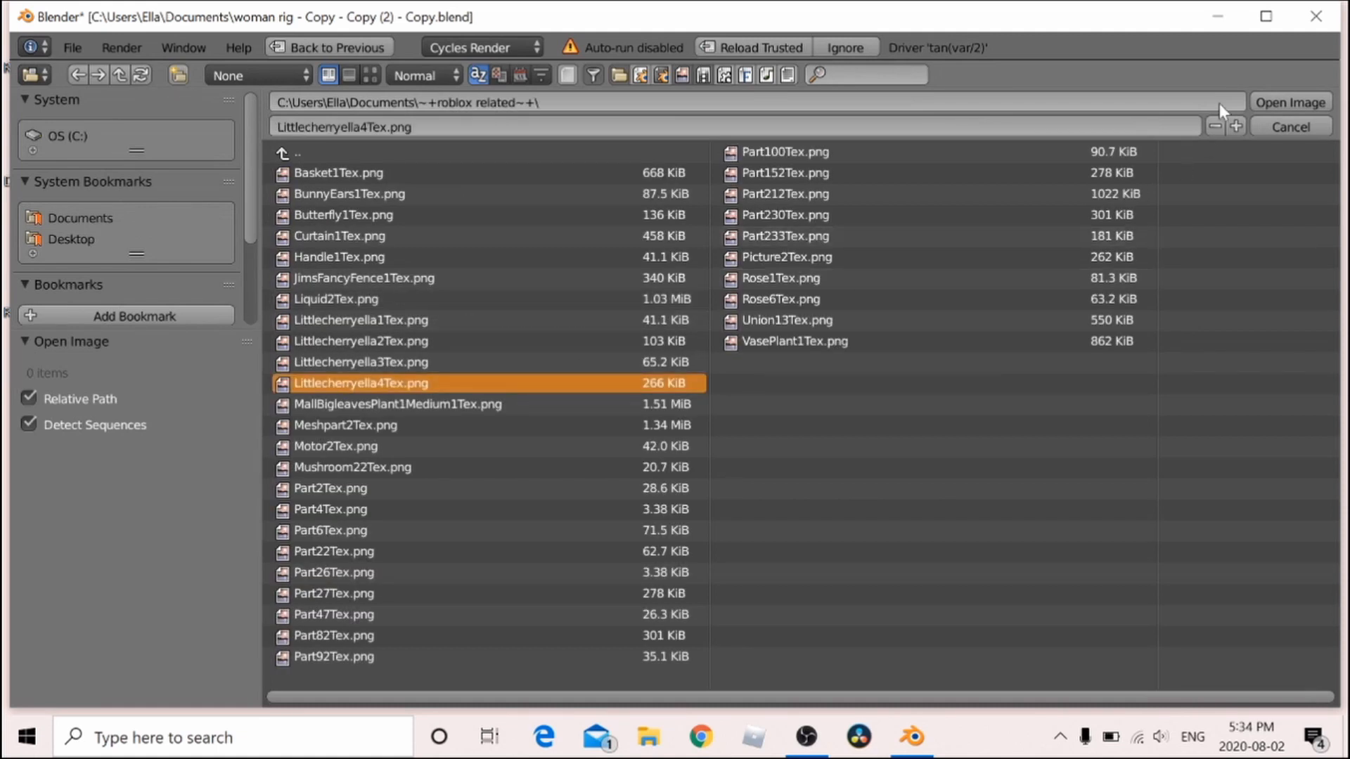
pyautogui.click(1290, 102)
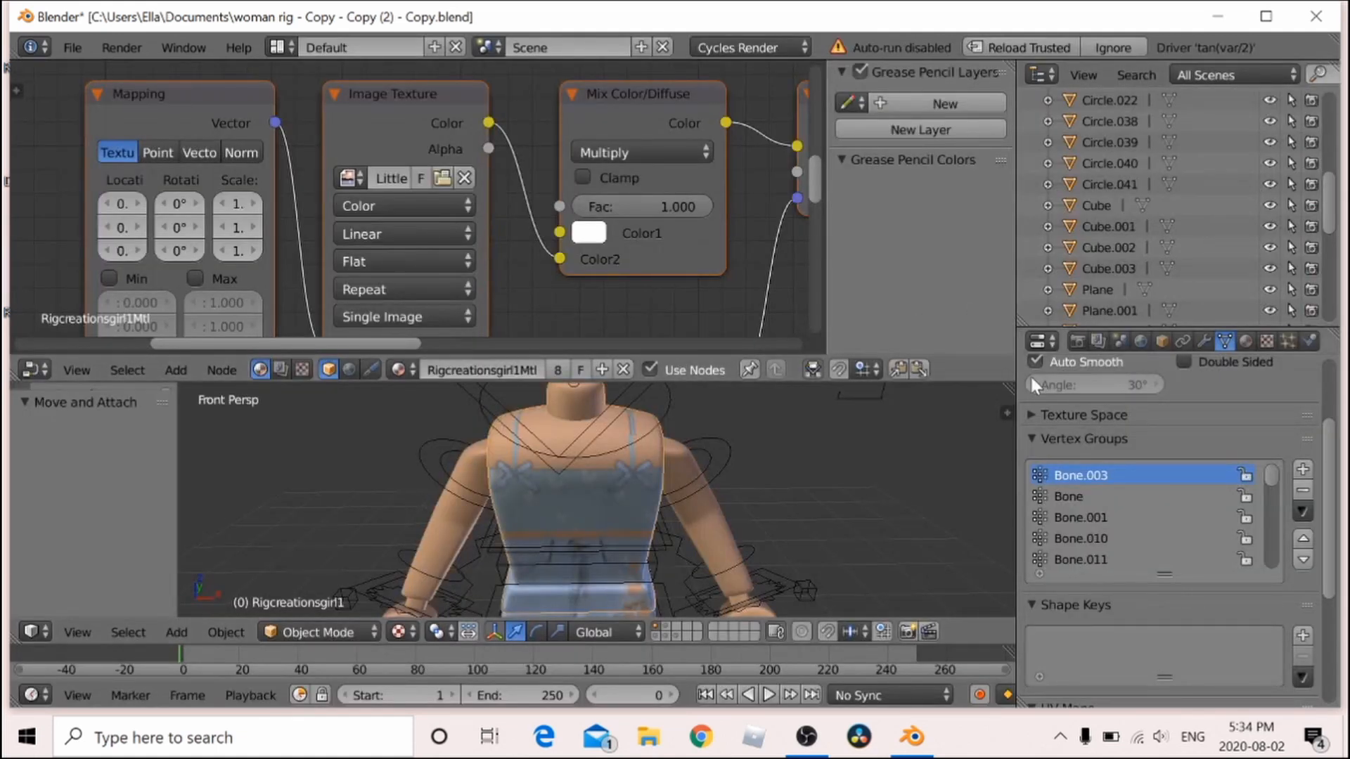
# Restore a single large 3D view without the Node Editor and frame the whole textured body
pyautogui.hotkey('ctrl', 'Up')
pyautogui.hotkey('shift', 'f')
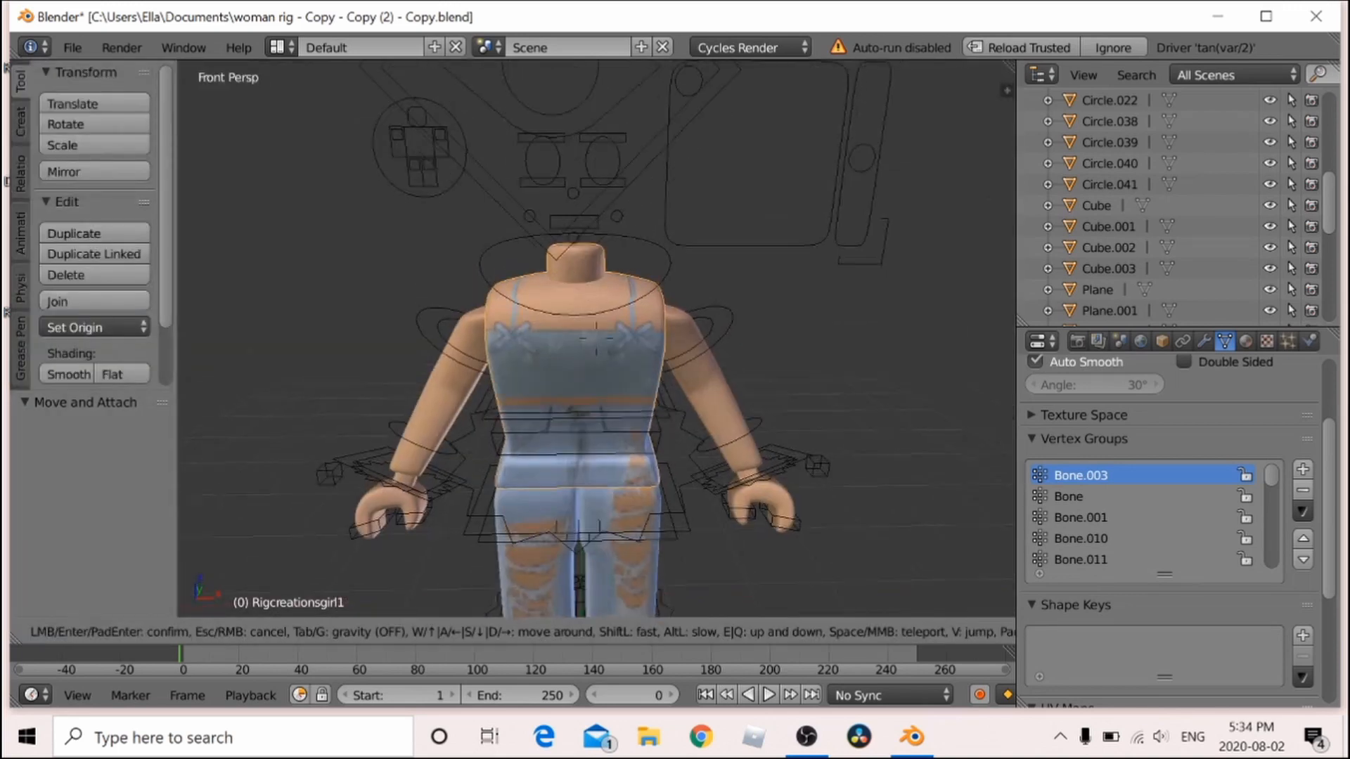
pyautogui.press('s')
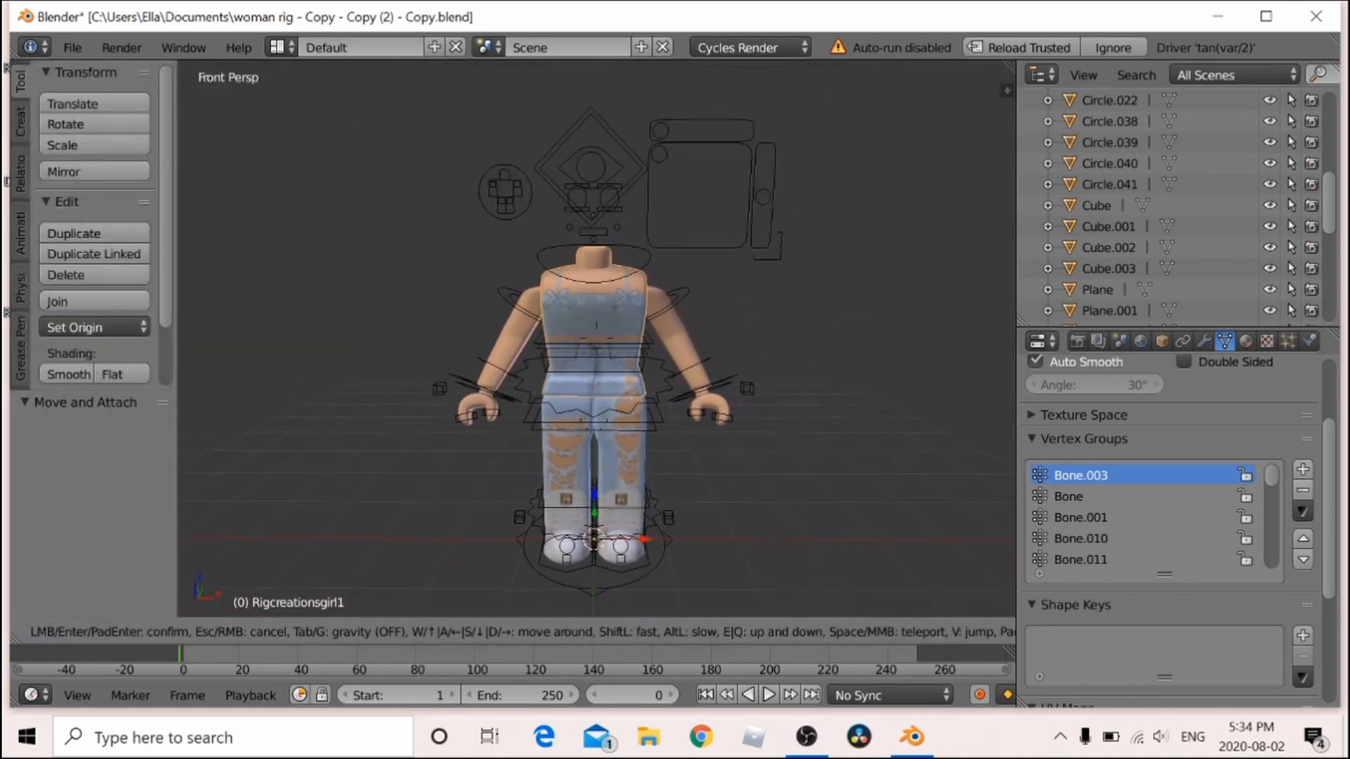
pyautogui.press('w')
pyautogui.click(595, 342)
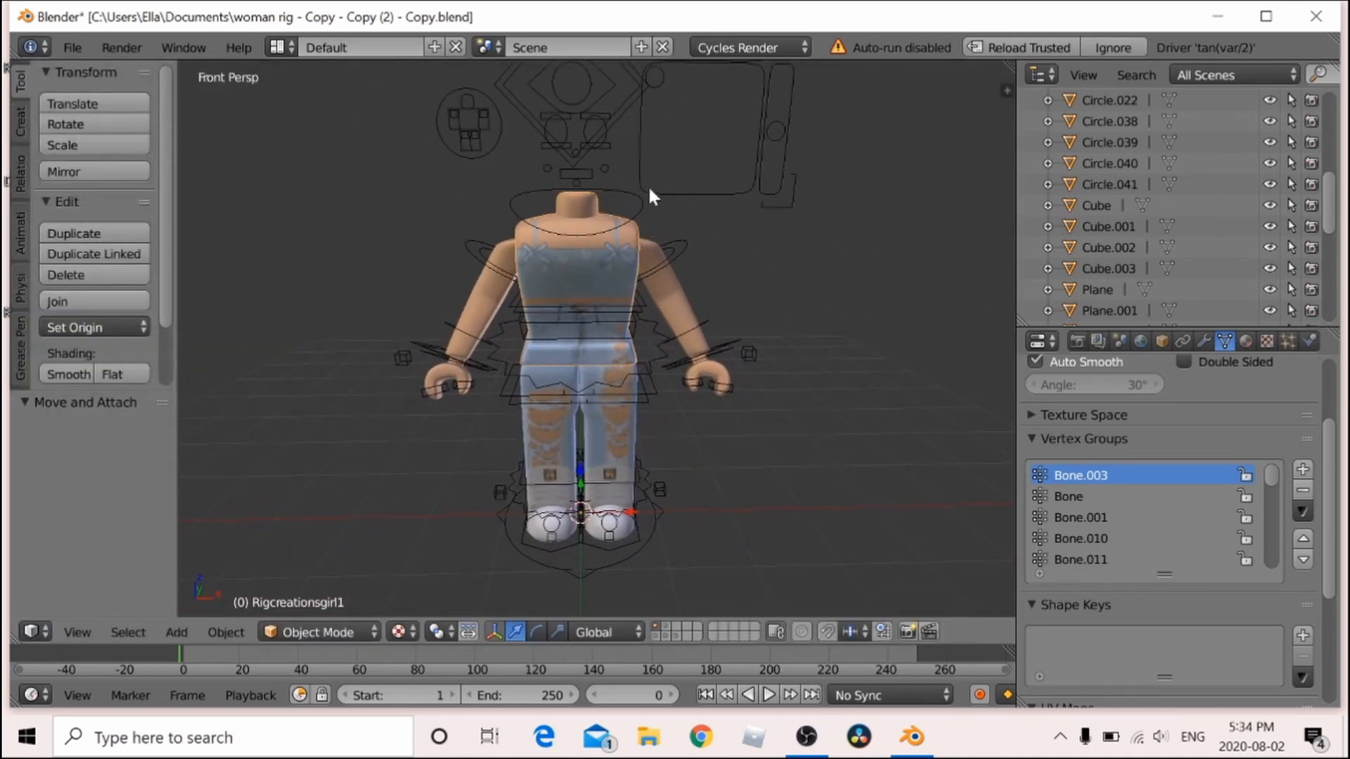
# Import video.obj as a Wavefront model from the ~+roblox related~+ folder in Documents
pyautogui.click(71, 51)
pyautogui.moveTo(123, 452)
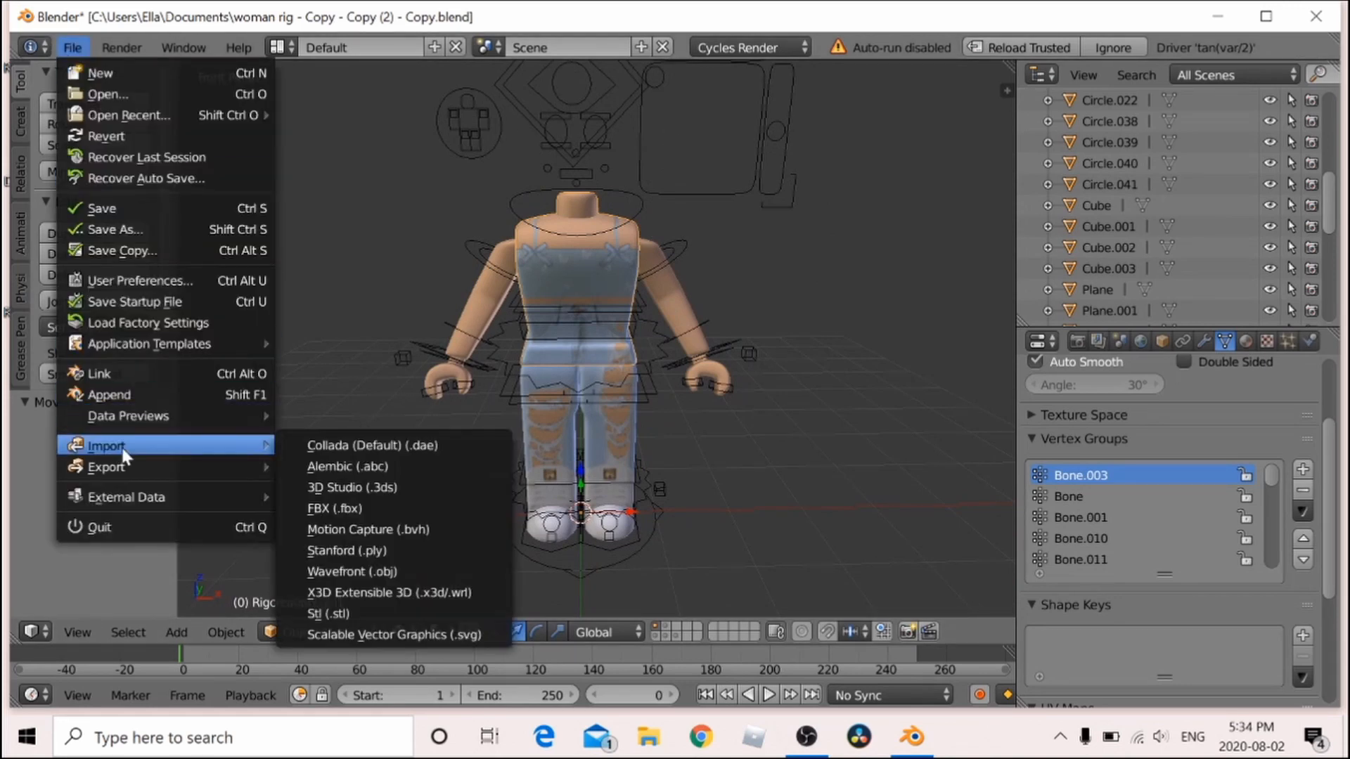
pyautogui.click(365, 570)
pyautogui.click(80, 218)
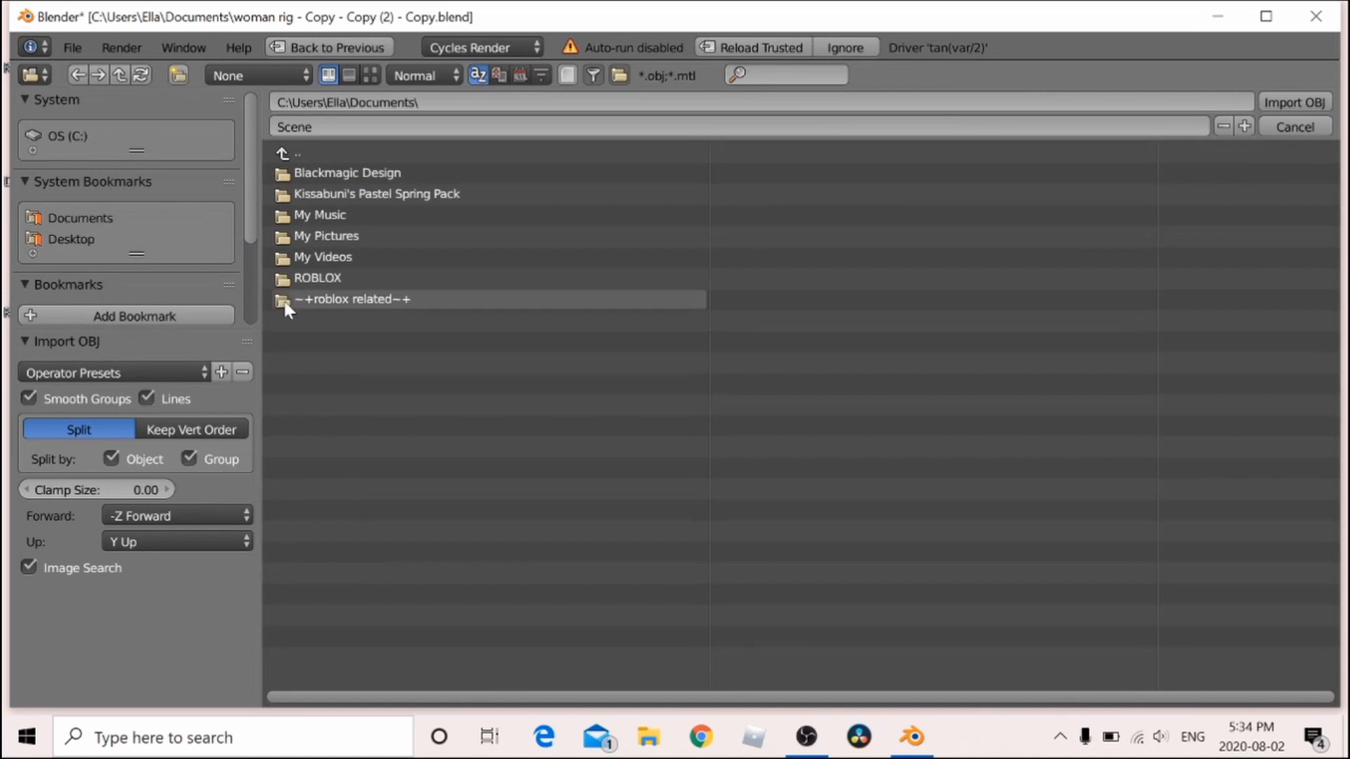
pyautogui.click(311, 294)
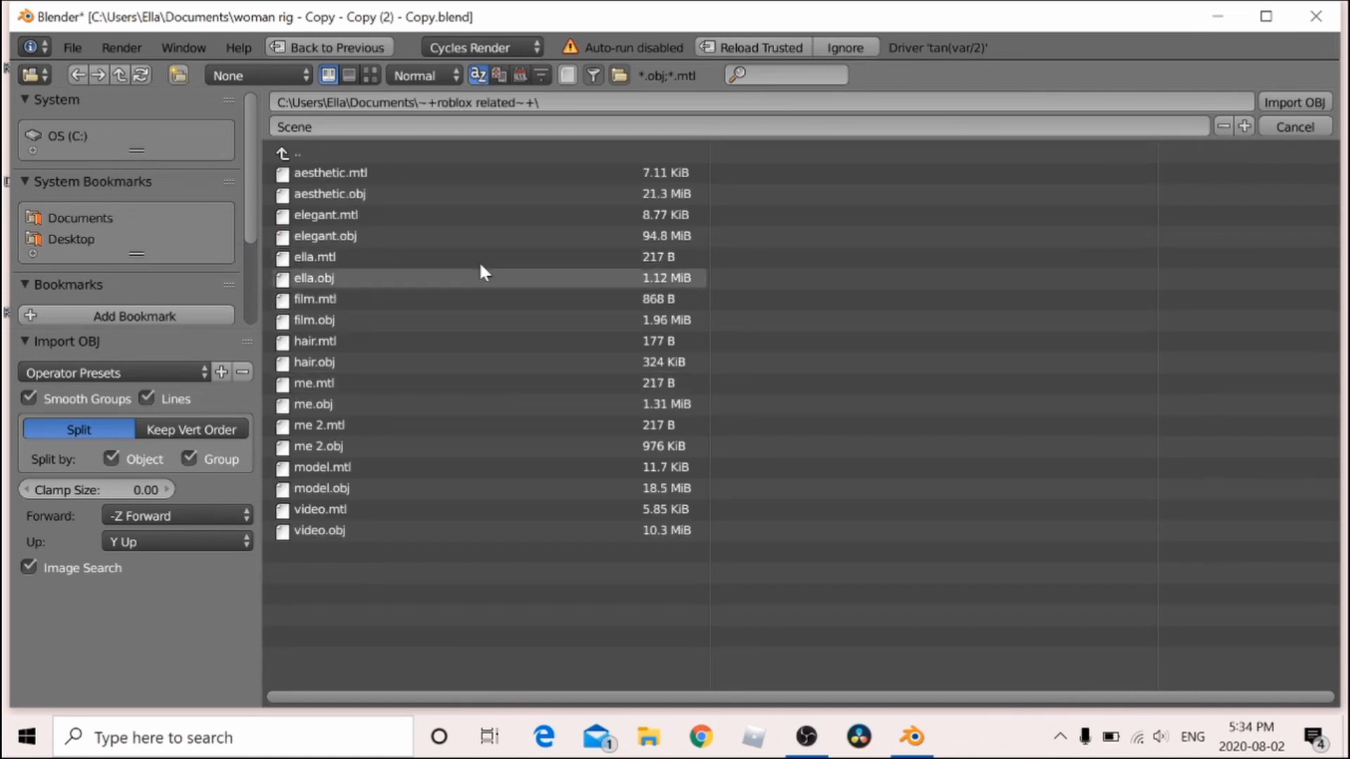
pyautogui.click(417, 531)
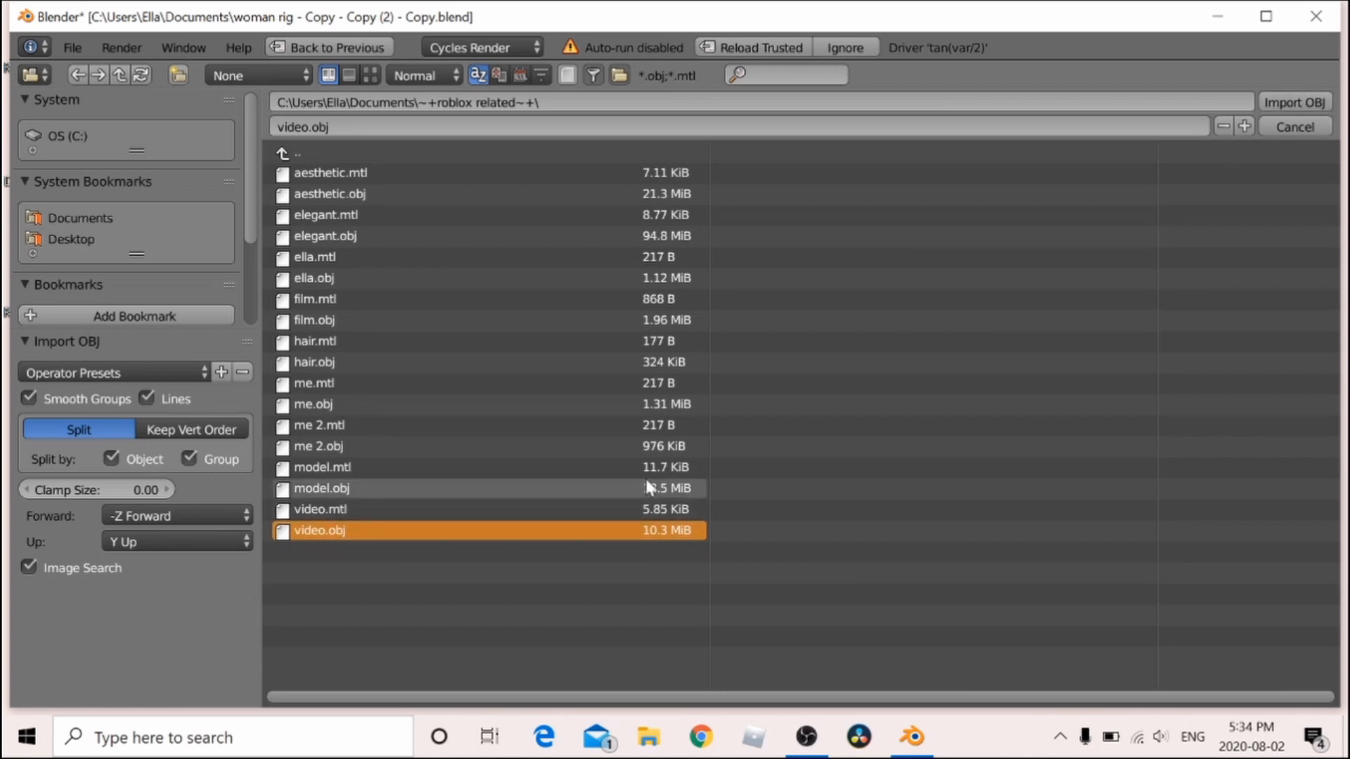
pyautogui.click(1313, 102)
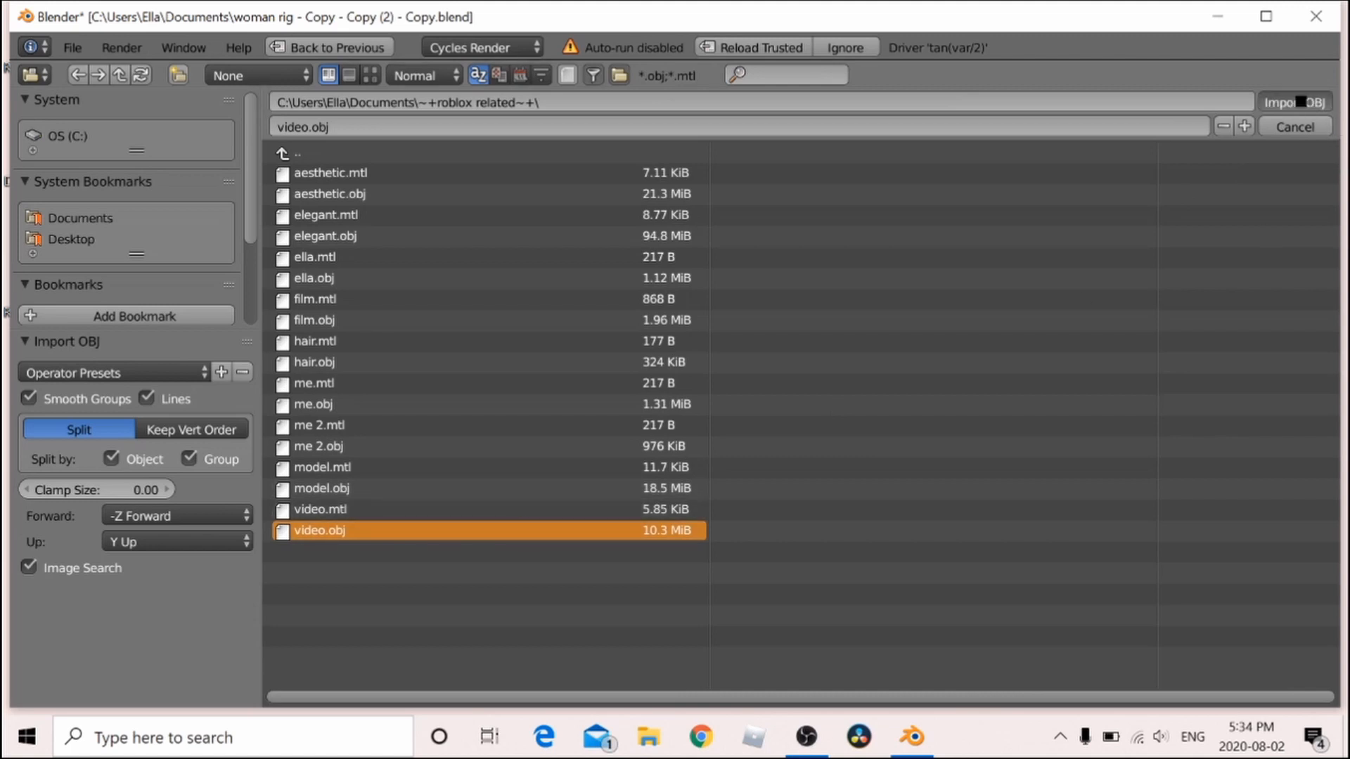
pyautogui.hotkey('shift', 'f')
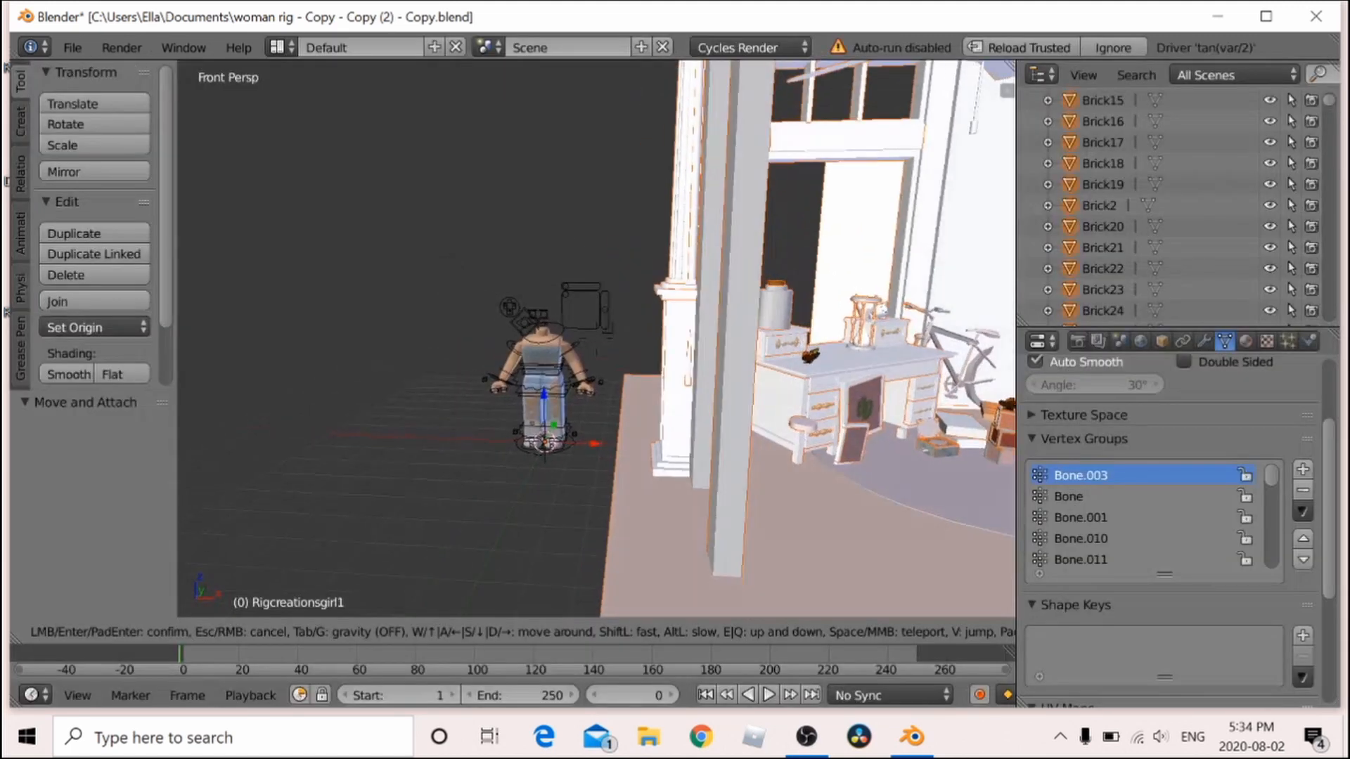
# Move the imported building 10.327 units along Y and set its parts' origins to their geometry
pyautogui.press('w')
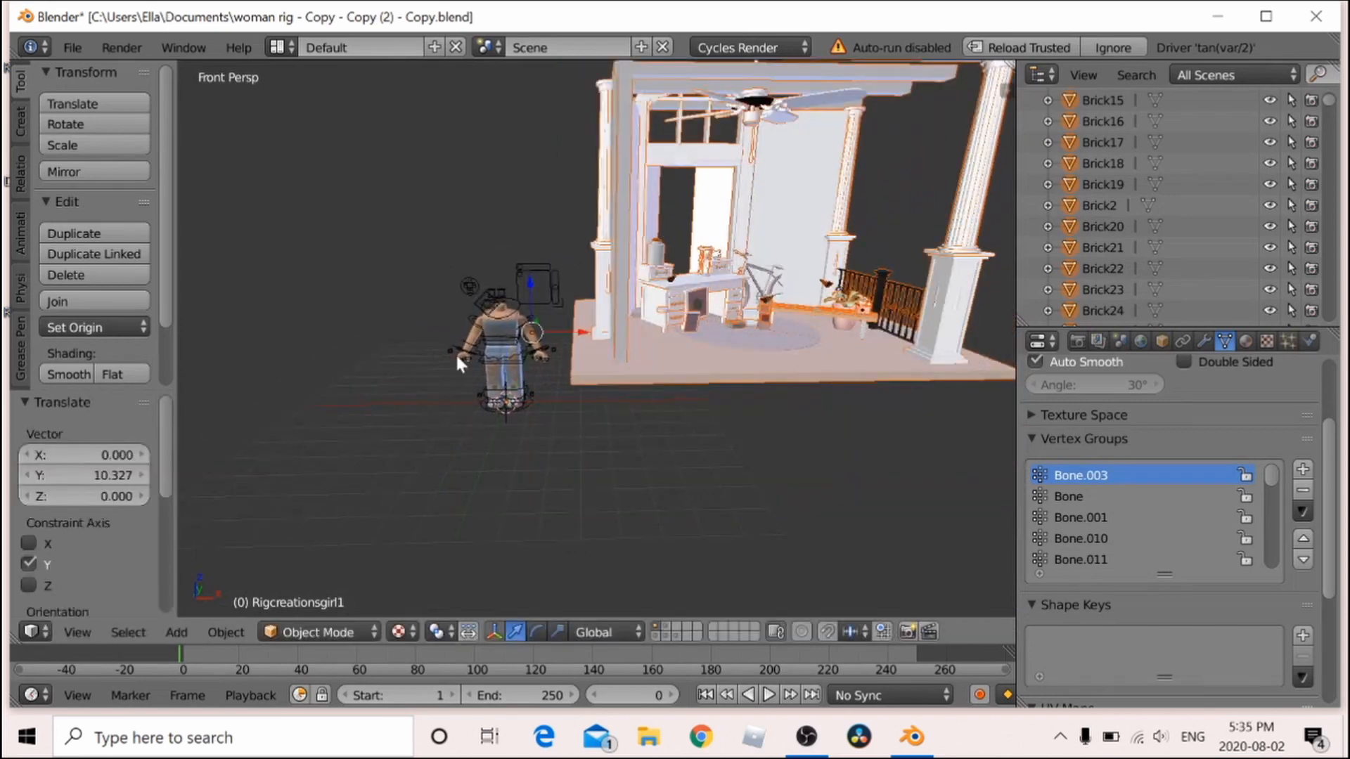
pyautogui.moveTo(530, 287); pyautogui.dragTo(540, 261)
pyautogui.rightClick(540, 262)
pyautogui.moveTo(579, 336)
pyautogui.mouseDown()
pyautogui.moveTo(496, 327)
pyautogui.moveTo(556, 336)
pyautogui.mouseUp()
pyautogui.rightClick(556, 335)
pyautogui.click(99, 326)
pyautogui.click(95, 376)
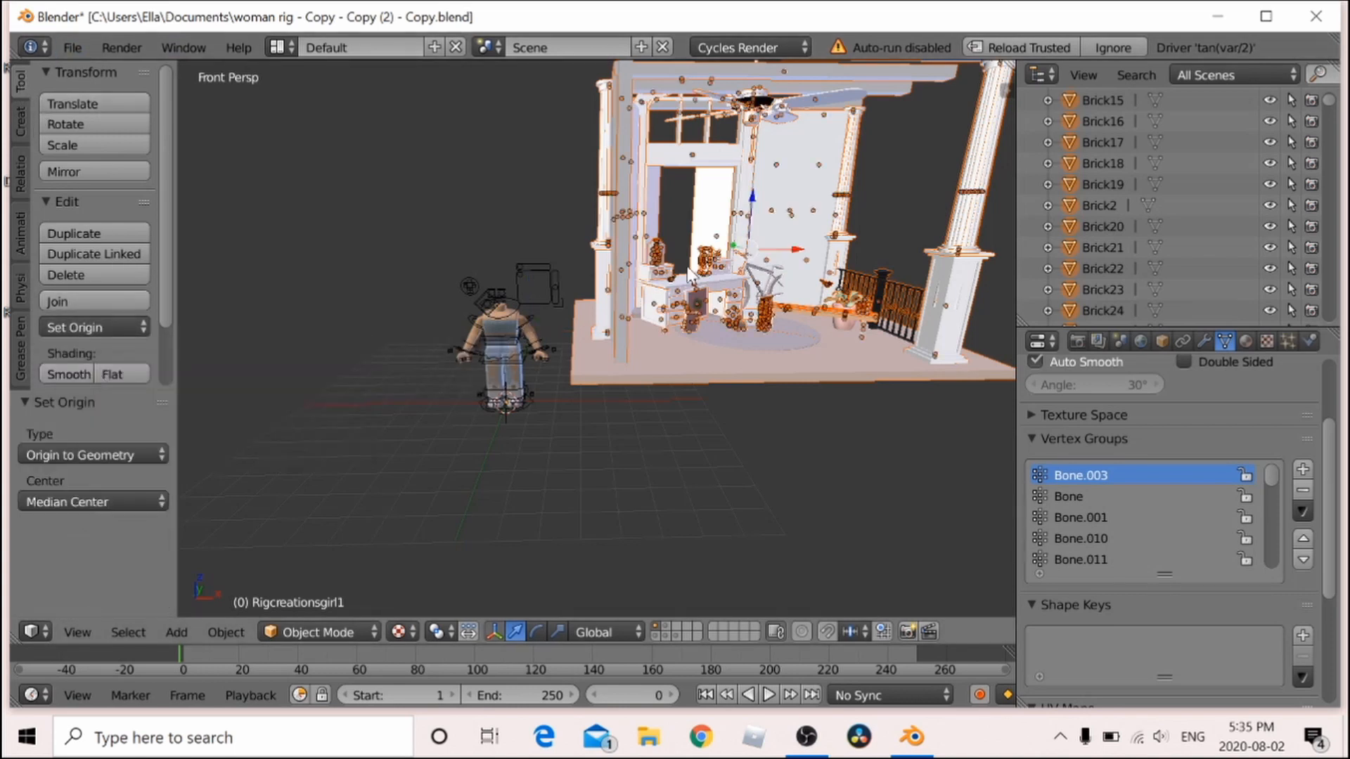
# Move the building -12.837 units along X so it stands behind the woman rig
pyautogui.moveTo(792, 252); pyautogui.dragTo(561, 401)
pyautogui.scroll(3, 560, 401)
pyautogui.hotkey('shift', 'f')
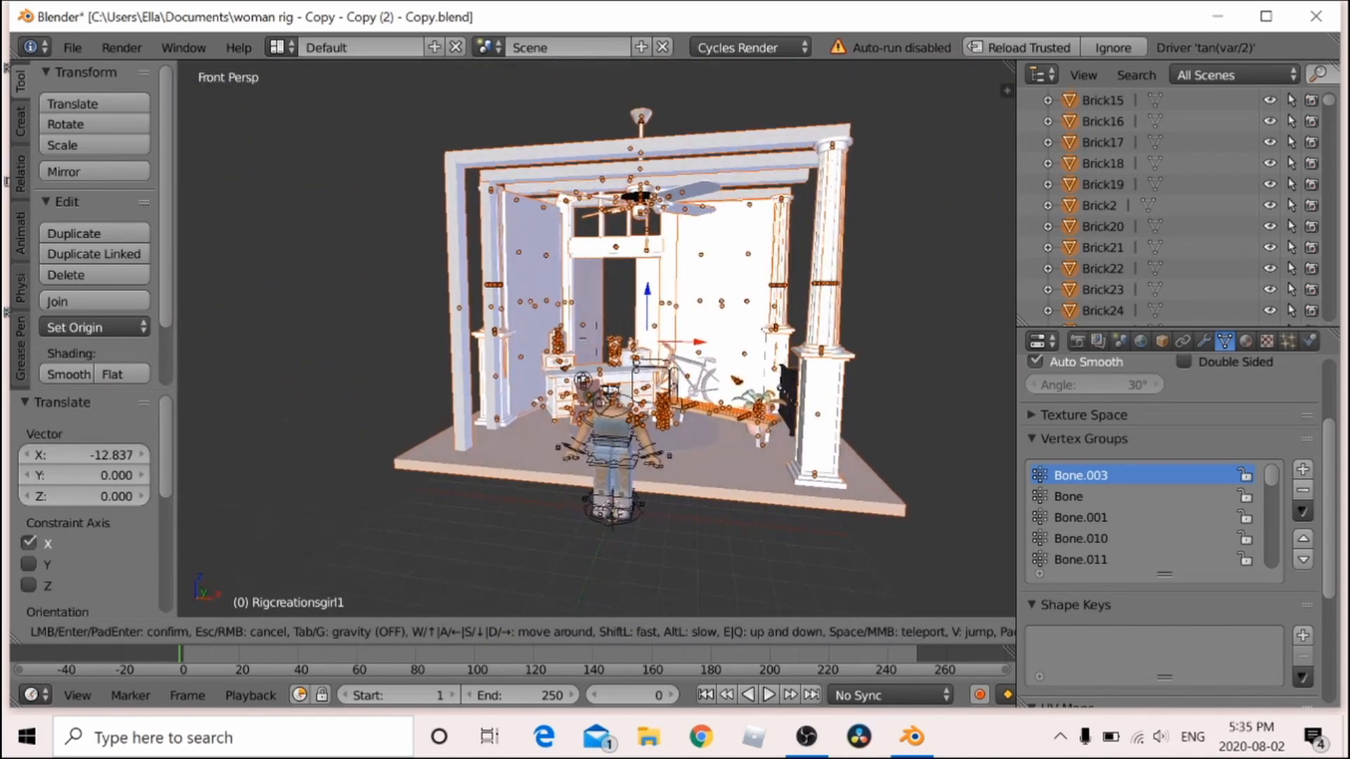
pyautogui.press('w')
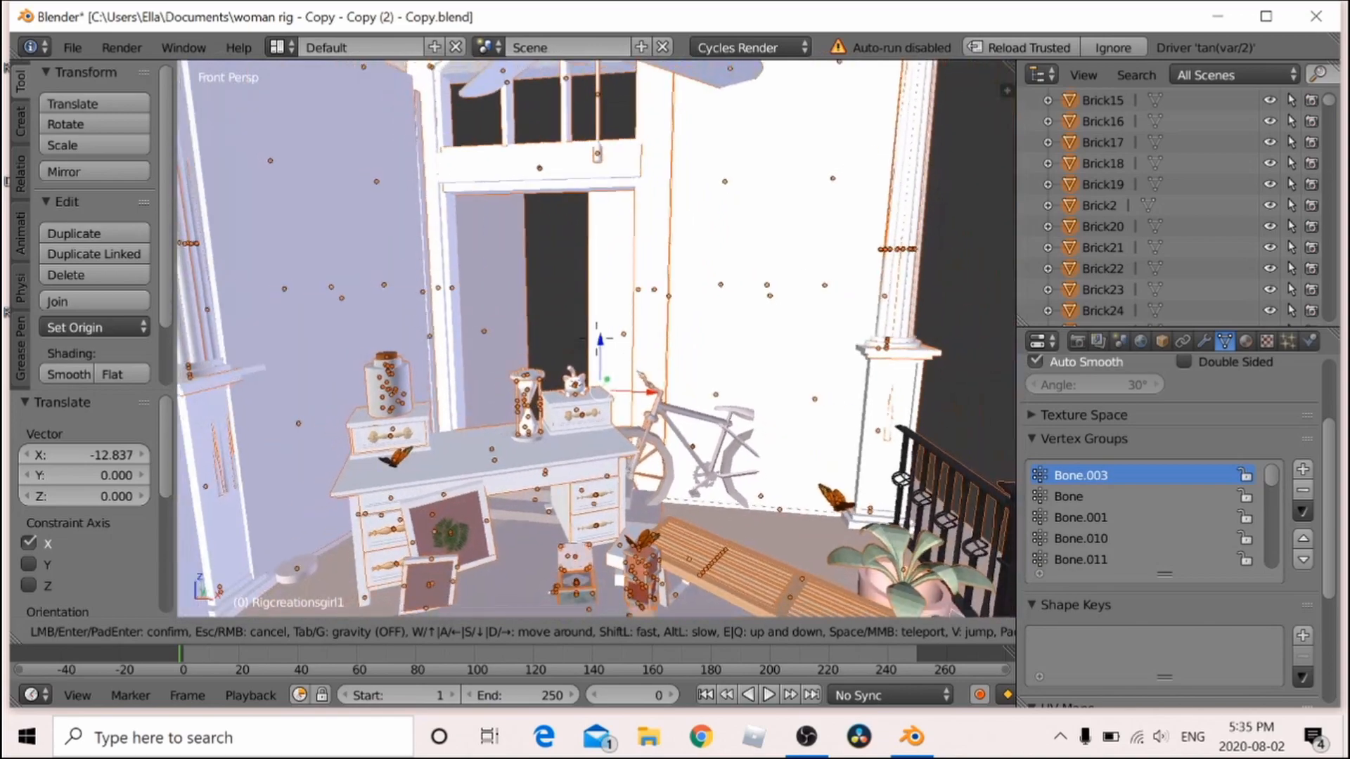
pyautogui.press('s')
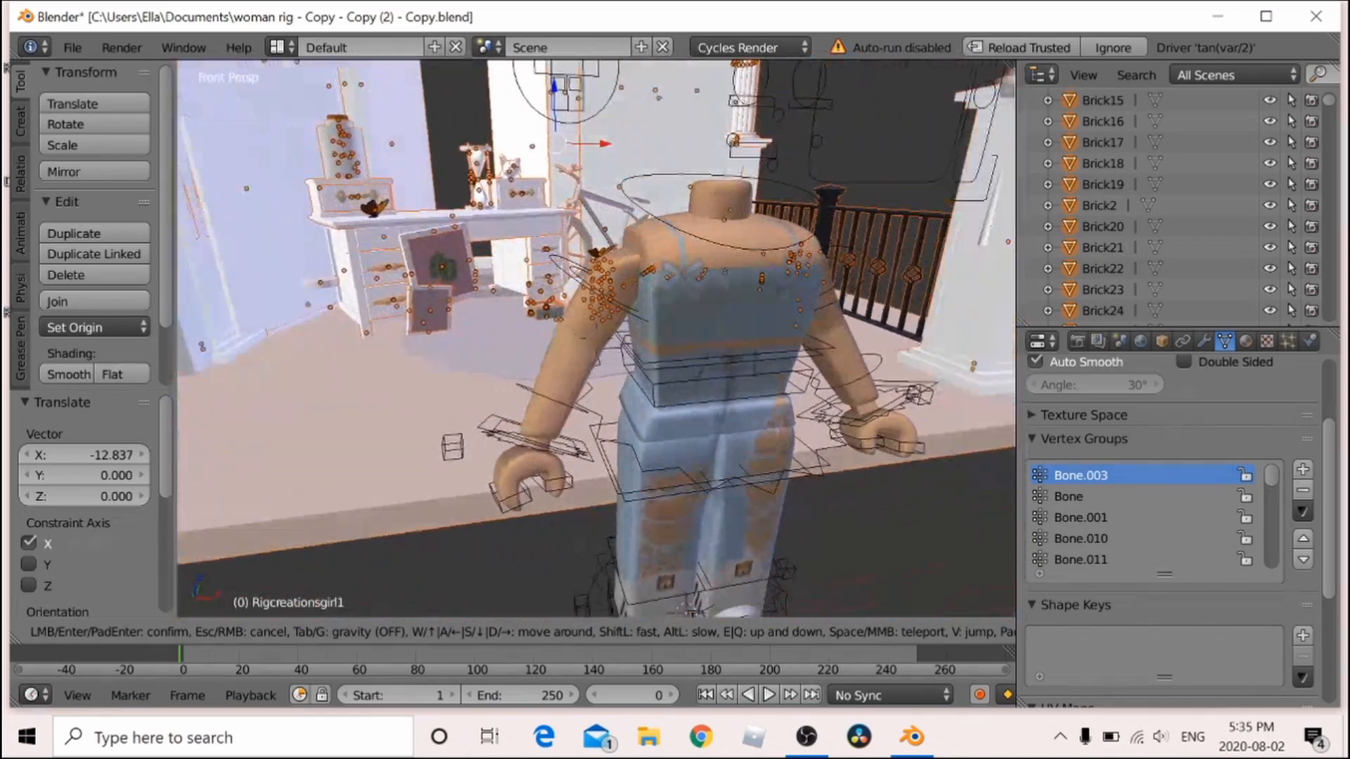
pyautogui.click(583, 549)
# Select the WomanRig root circle at the feet and move it along Y onto the building floor, raising it 1.367 on Z
pyautogui.hotkey('shift', 'f')
pyautogui.press('w')
pyautogui.click(646, 335)
pyautogui.rightClick(656, 339)
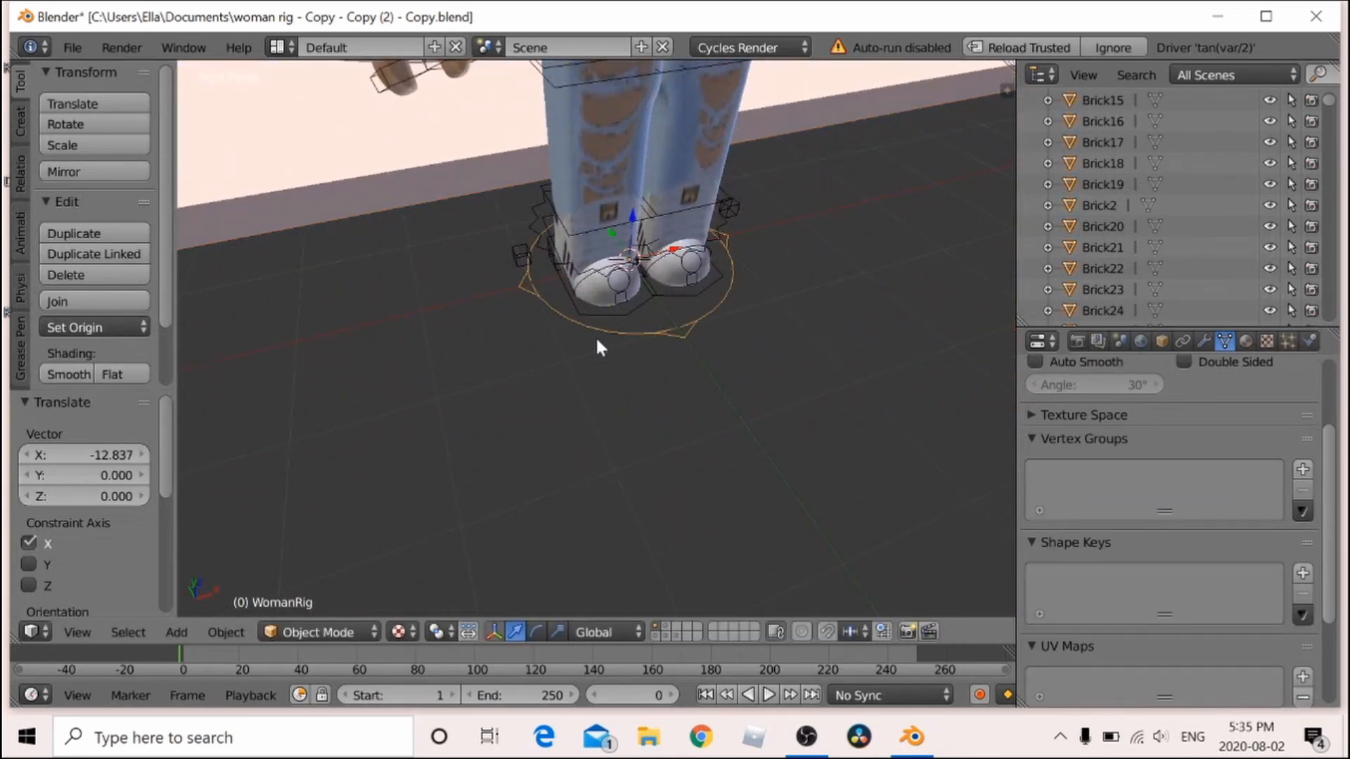
pyautogui.hotkey('shift', 'f')
pyautogui.click(722, 520)
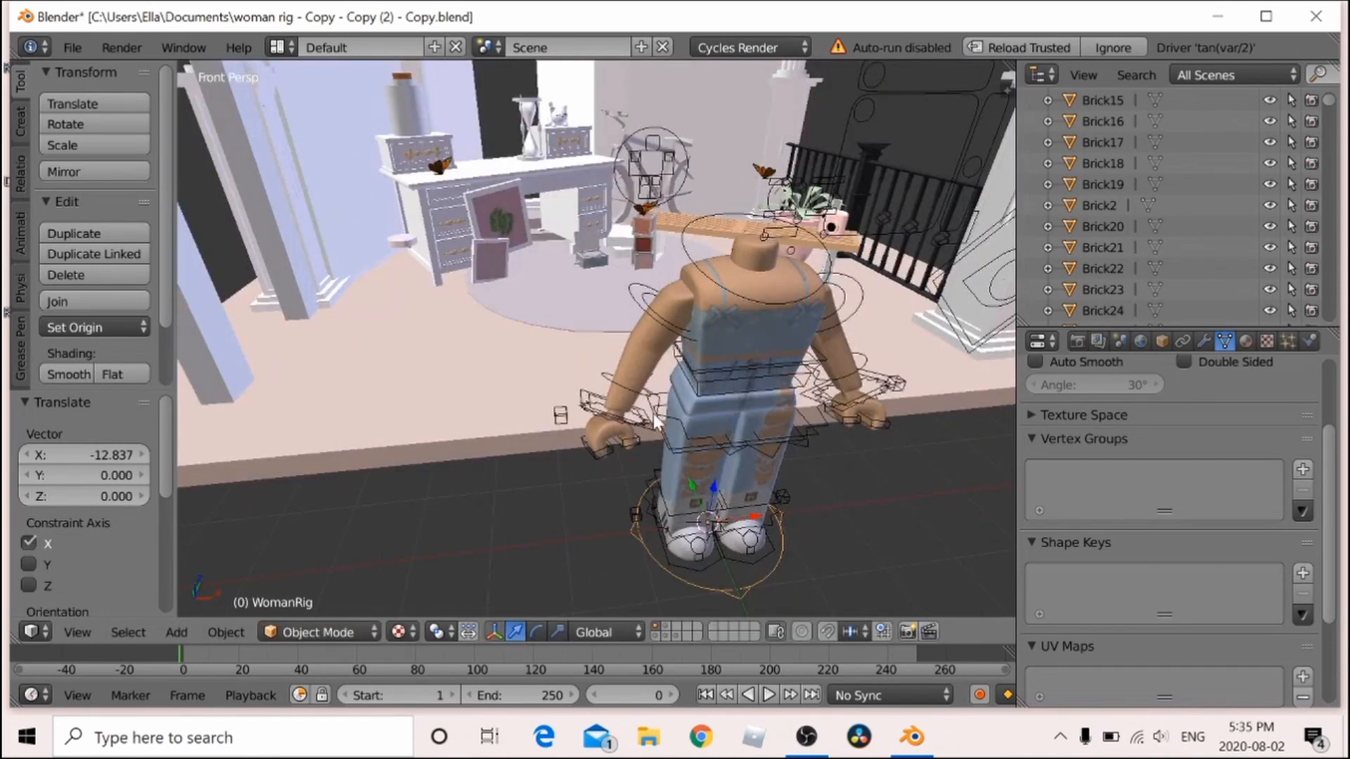
pyautogui.press('g')
pyautogui.press('y')
pyautogui.click(628, 308)
pyautogui.press('g')
pyautogui.press('z')
pyautogui.click(609, 288)
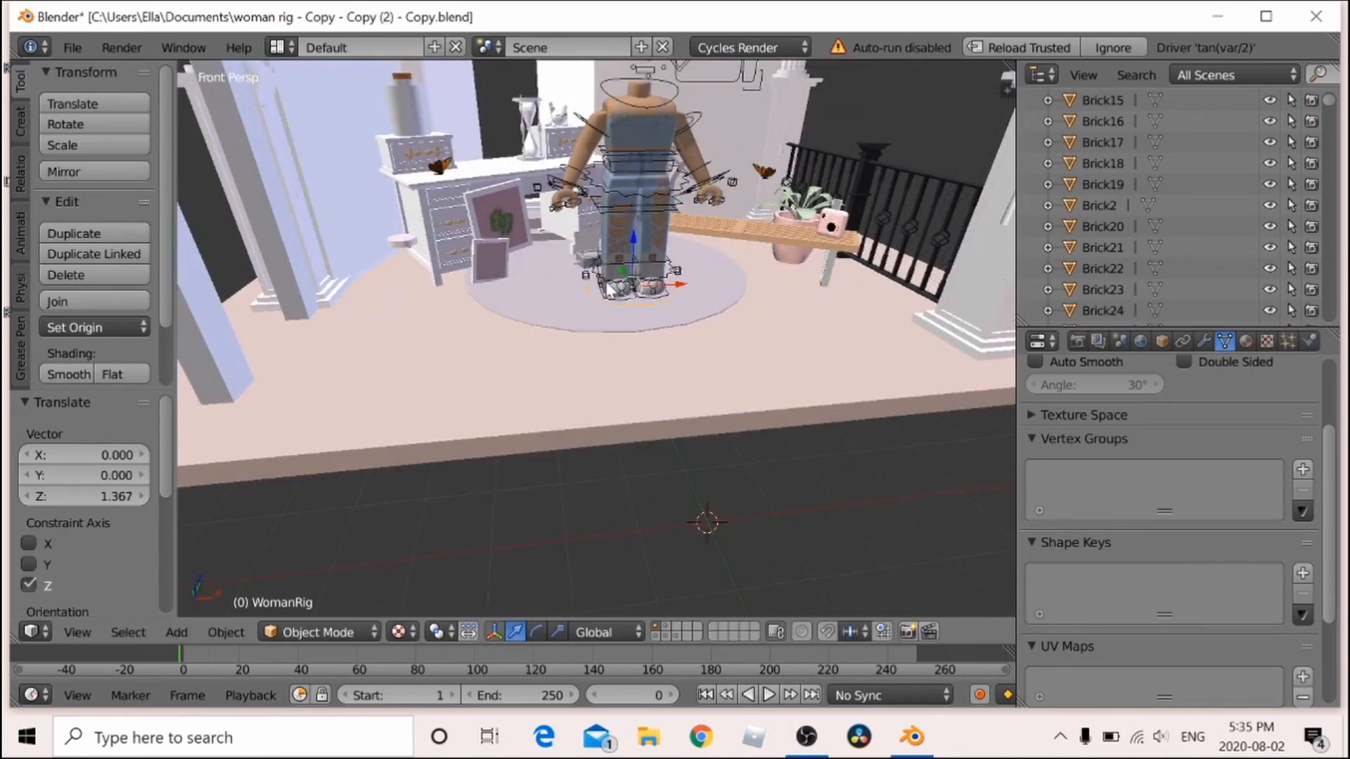
# Place the rig in front of the desk by moving it 2.205 along Y, shifting it along X and lowering it 0.815 on Z
pyautogui.press('g')
pyautogui.press('x')
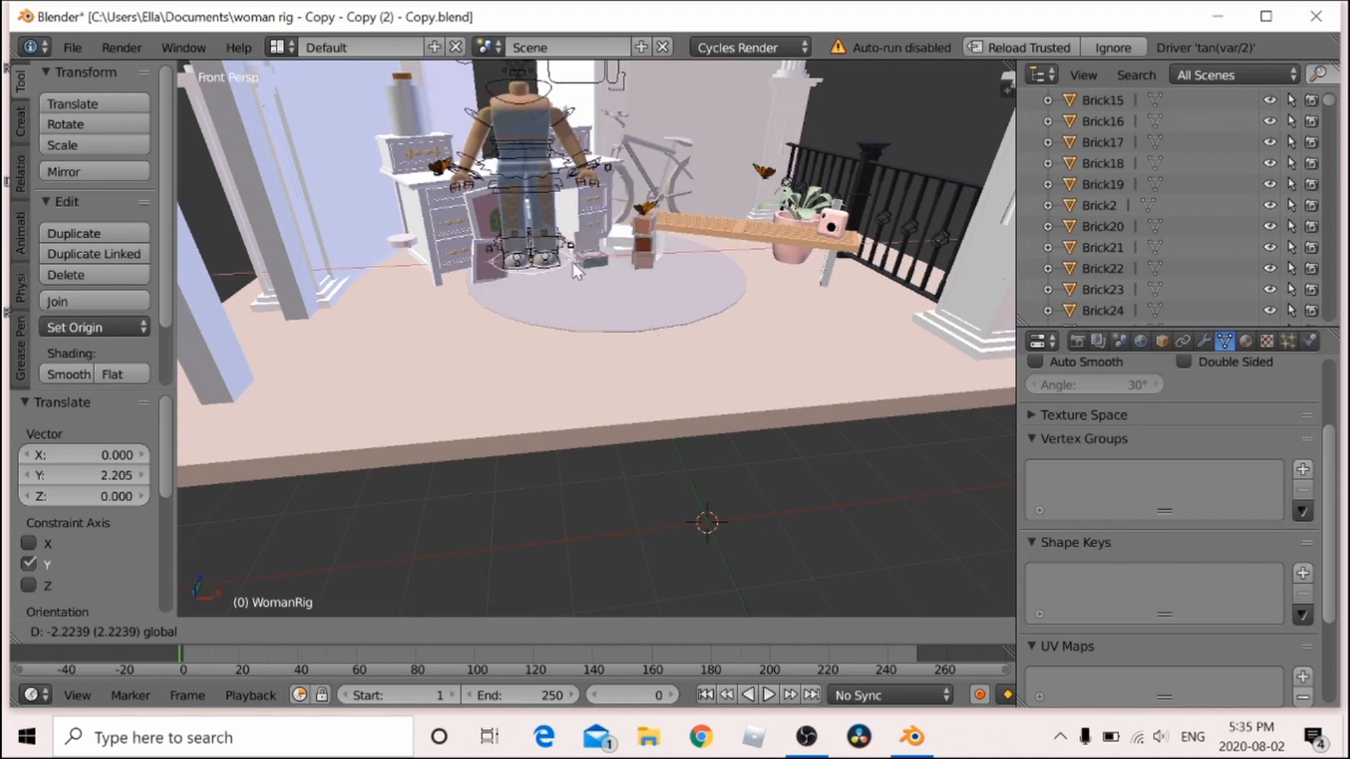
pyautogui.press('z')
pyautogui.press('Return')
# Put the character's armature in Pose Mode with the left upper arm bone selected and switch the manipulator to rotation
pyautogui.hotkey('shift', 'f')
pyautogui.press('w')
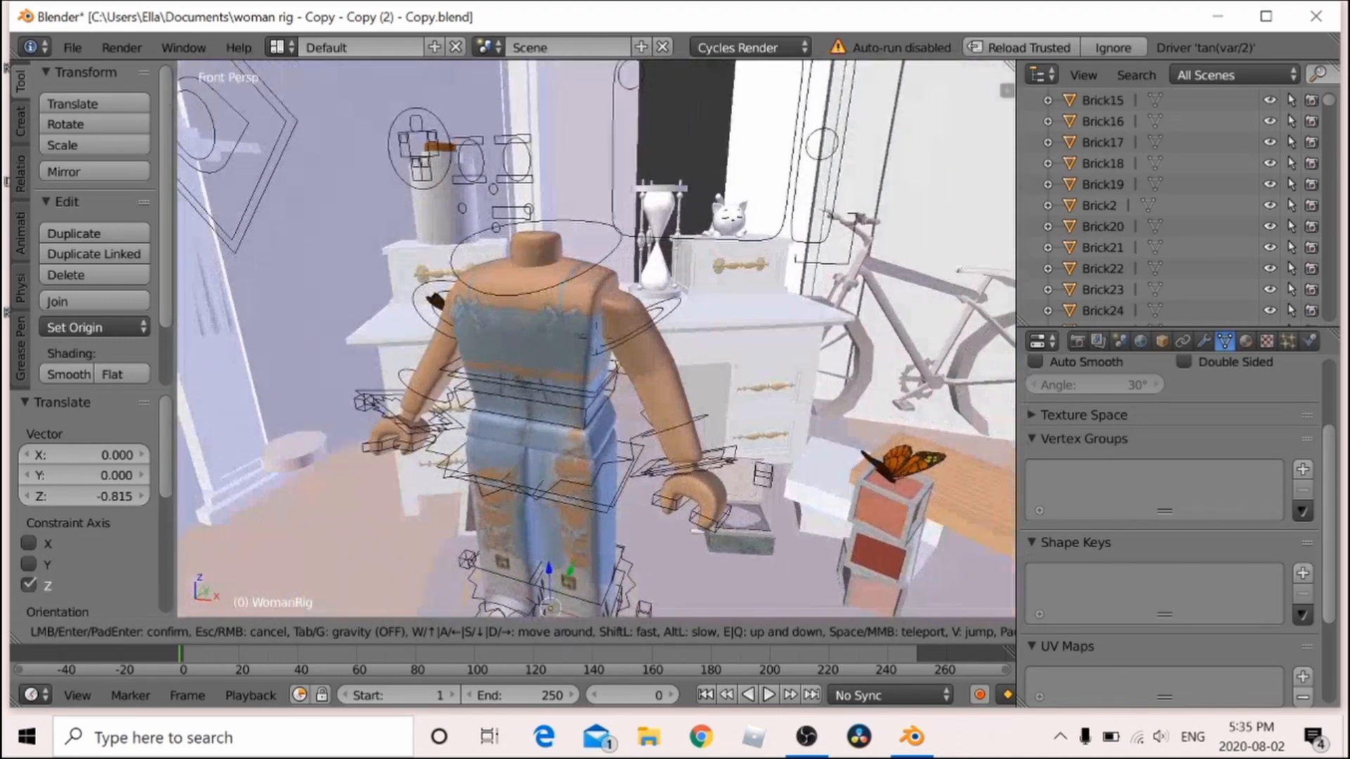
pyautogui.press('s')
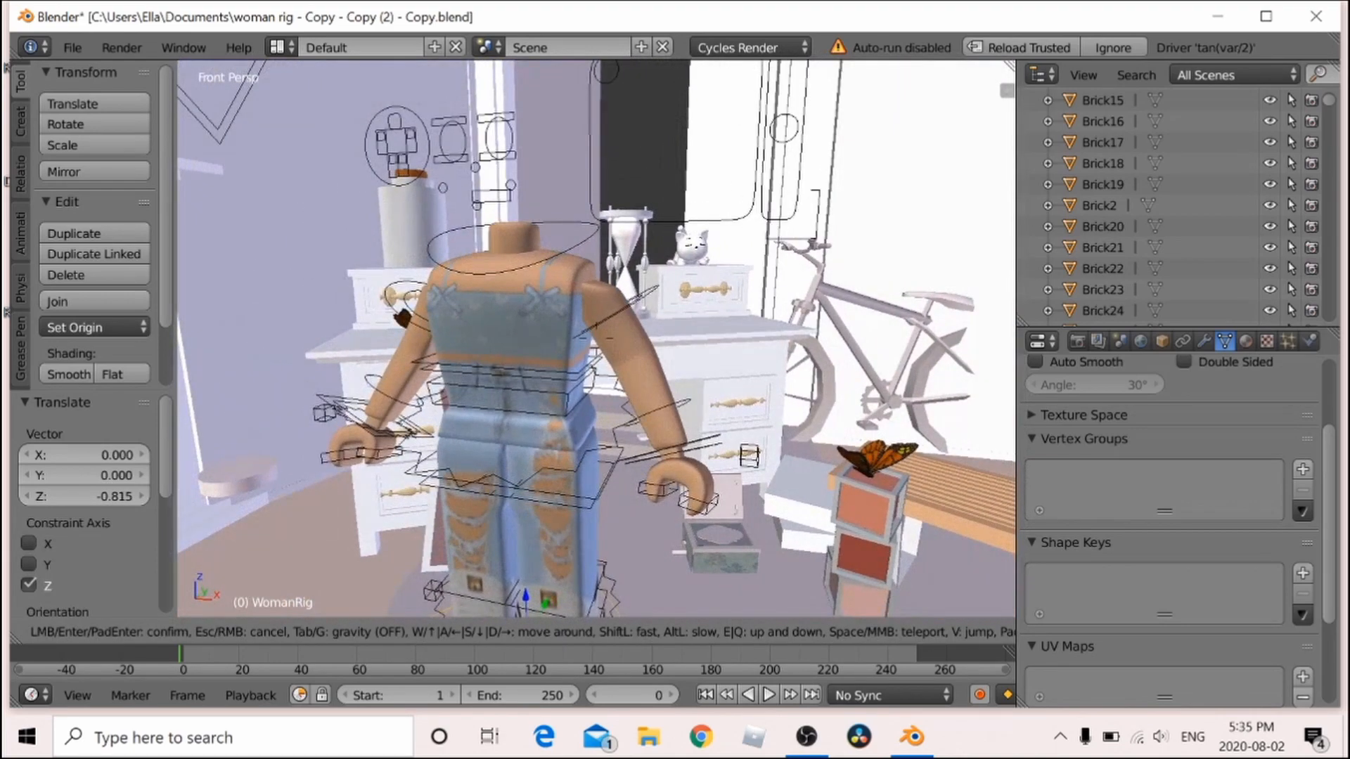
pyautogui.press('w')
pyautogui.press('d')
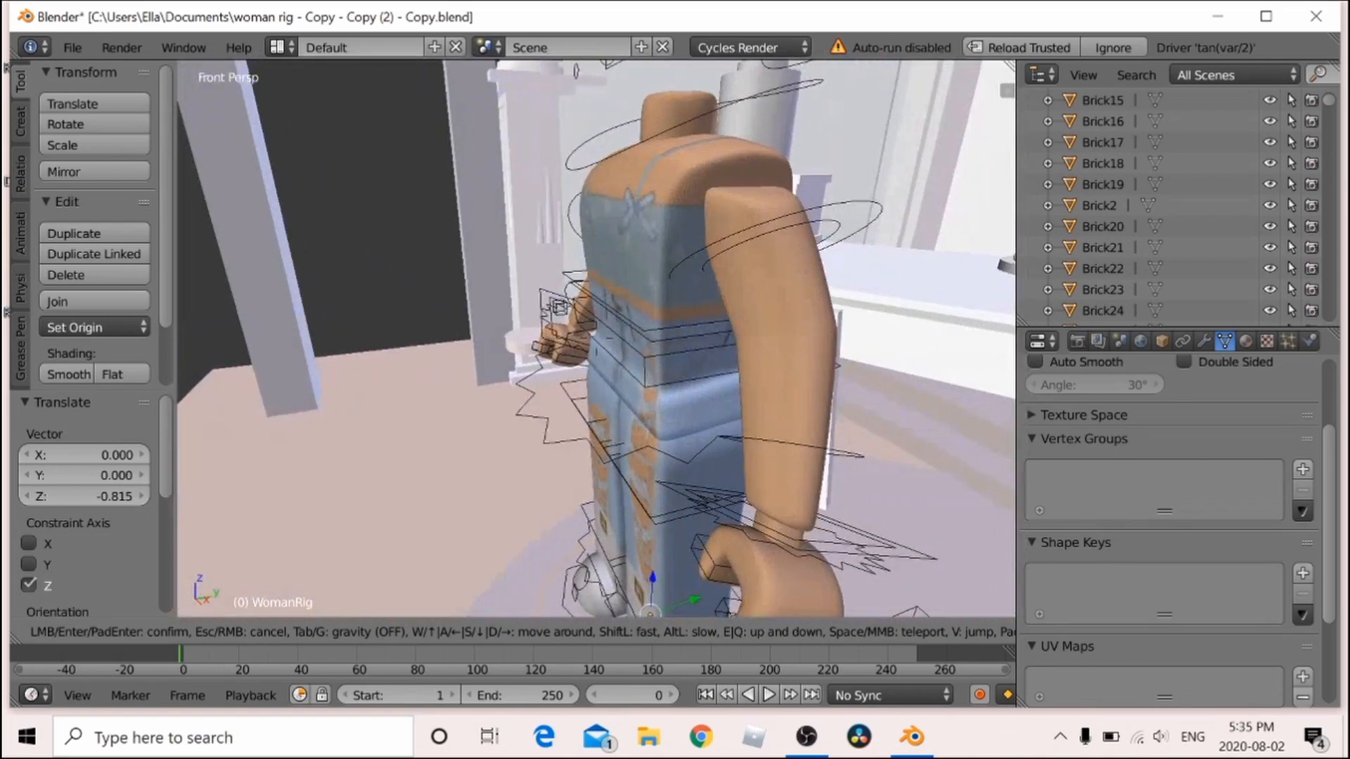
pyautogui.press('a')
pyautogui.press('d')
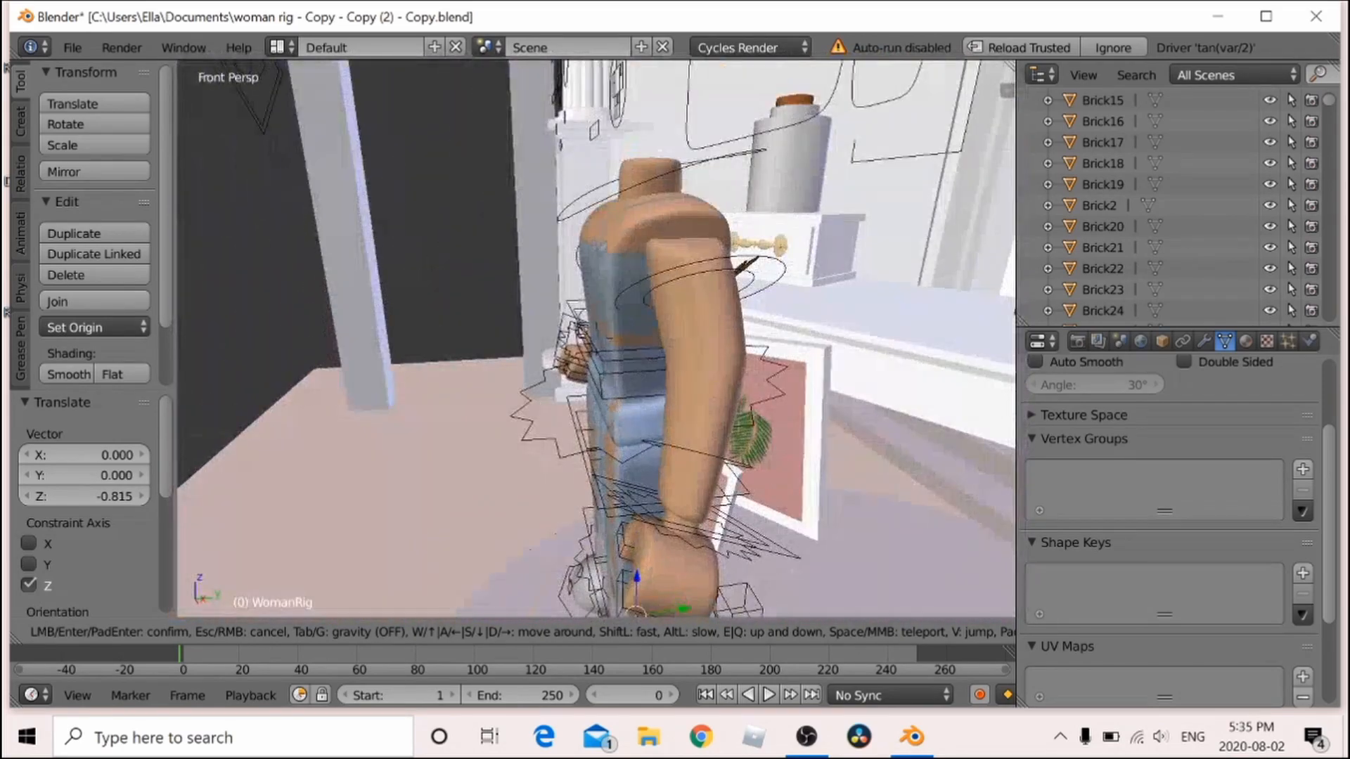
pyautogui.click(727, 271)
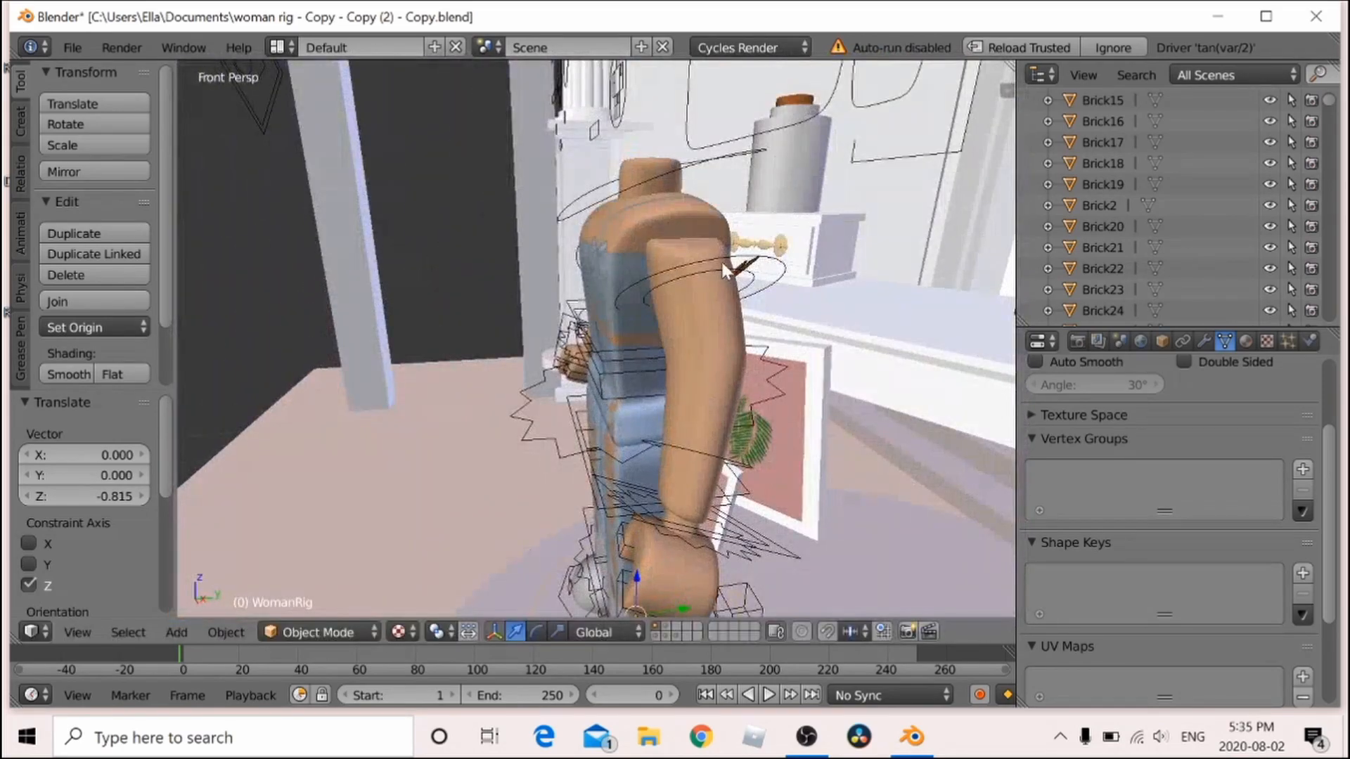
pyautogui.rightClick(711, 251)
pyautogui.hotkey('ctrl', 'Tab')
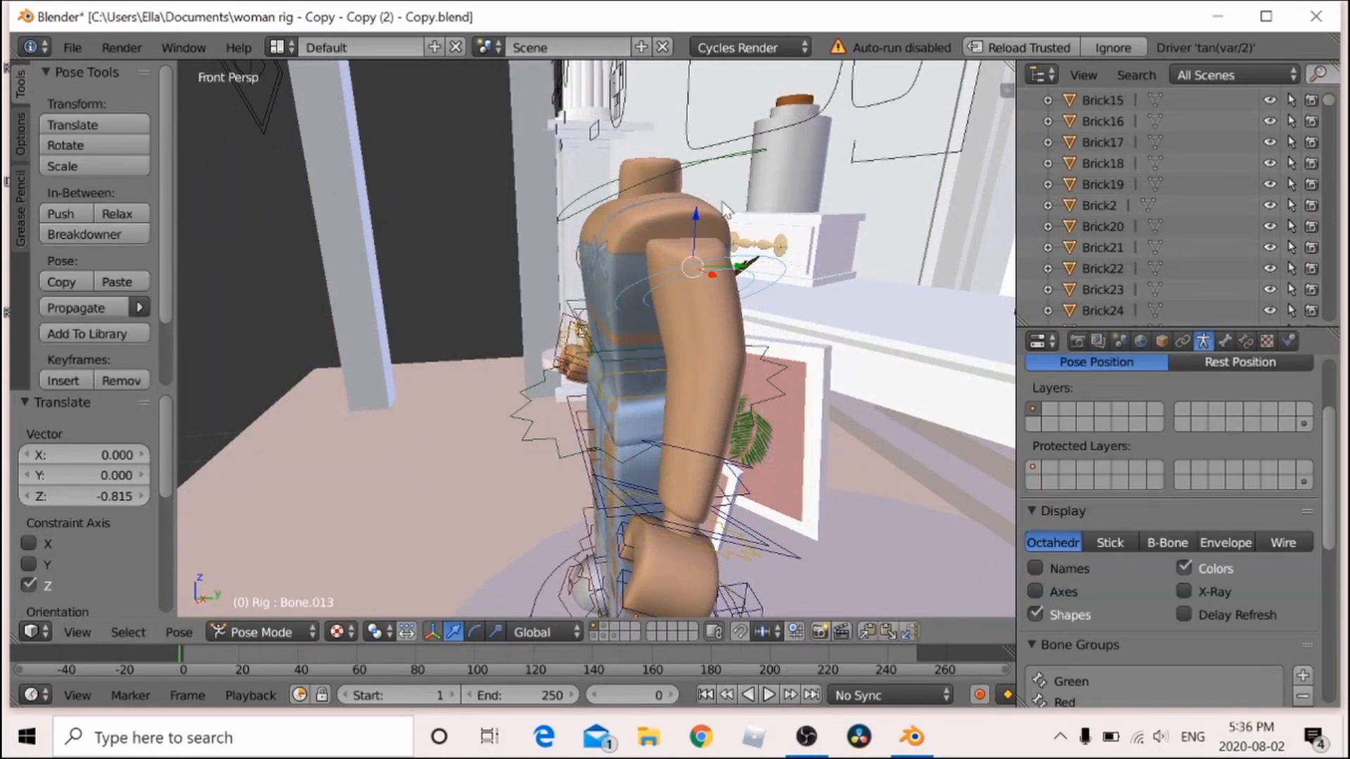
pyautogui.click(474, 633)
# Try rotating the left upper arm bone in the Global orientation
pyautogui.moveTo(646, 281); pyautogui.dragTo(646, 423)
pyautogui.rightClick(646, 423)
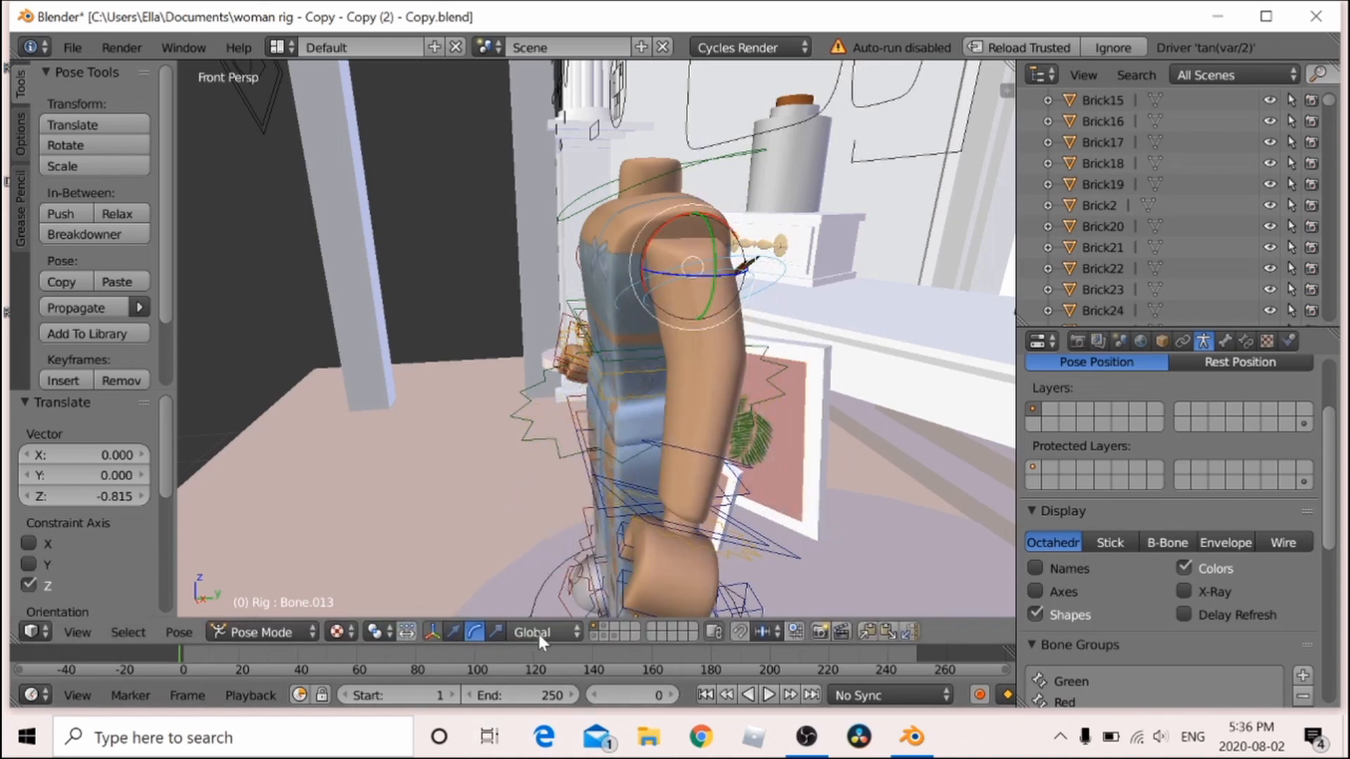
pyautogui.moveTo(701, 326); pyautogui.dragTo(833, 405)
pyautogui.rightClick(833, 405)
# Try rotating the left upper arm bone in the View and Gimbal transform orientations
pyautogui.click(573, 632)
pyautogui.click(583, 516)
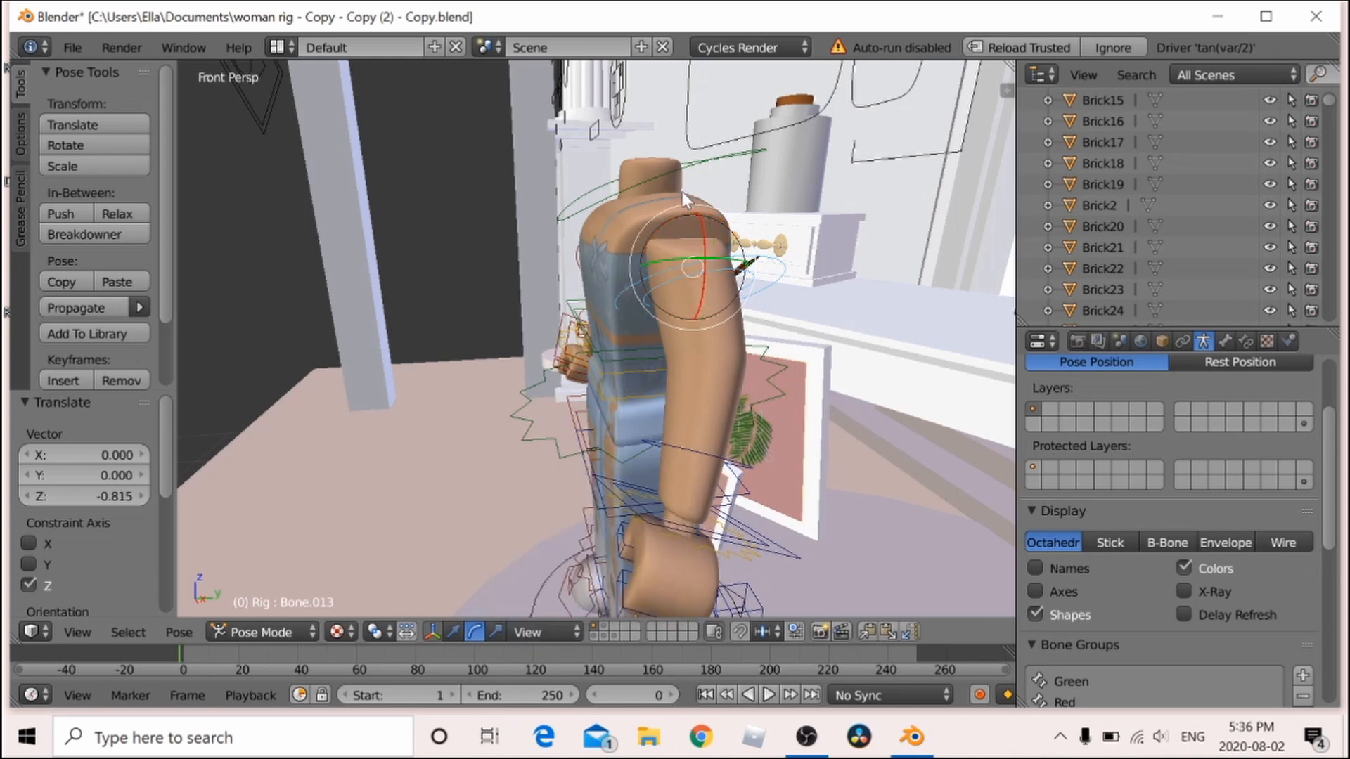
pyautogui.moveTo(689, 205); pyautogui.dragTo(853, 275)
pyautogui.rightClick(853, 275)
pyautogui.click(548, 632)
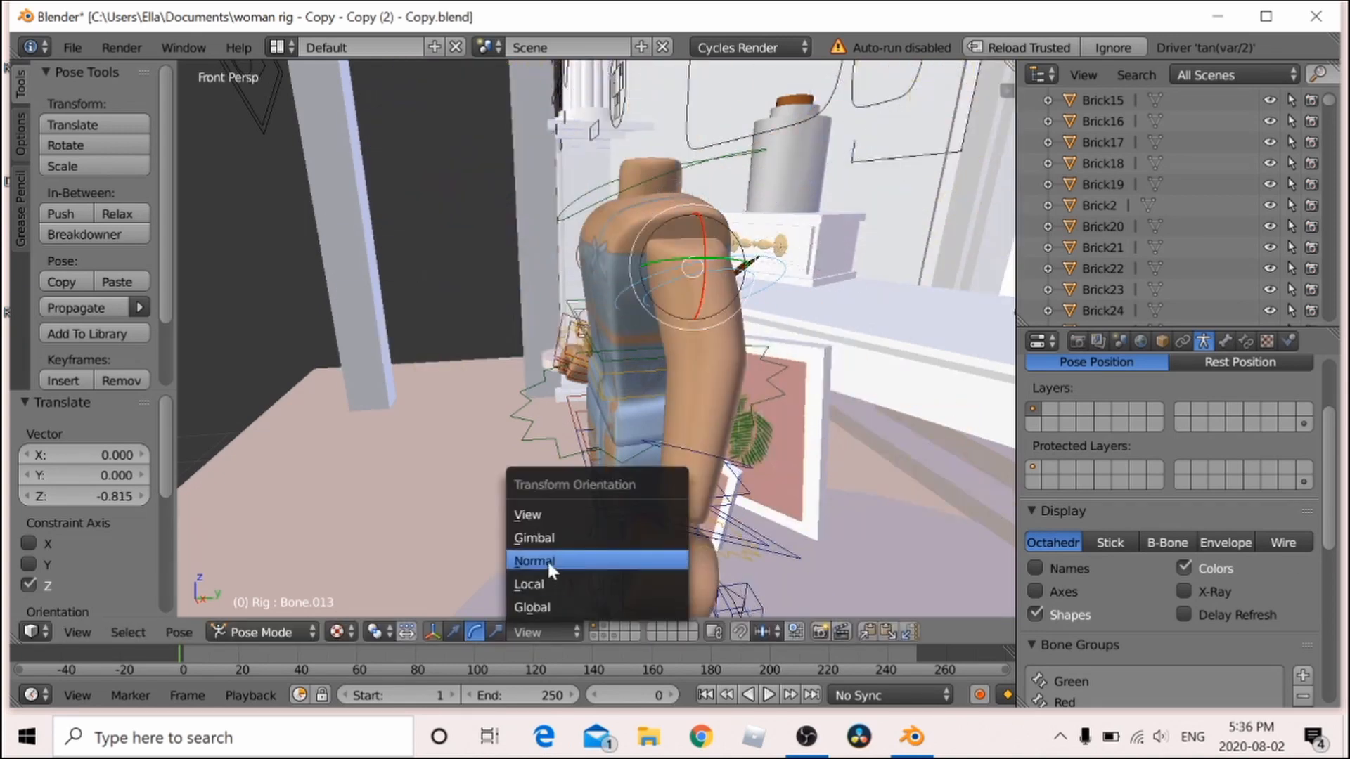
pyautogui.click(542, 538)
pyautogui.moveTo(688, 286); pyautogui.dragTo(762, 343)
pyautogui.rightClick(762, 343)
pyautogui.click(543, 634)
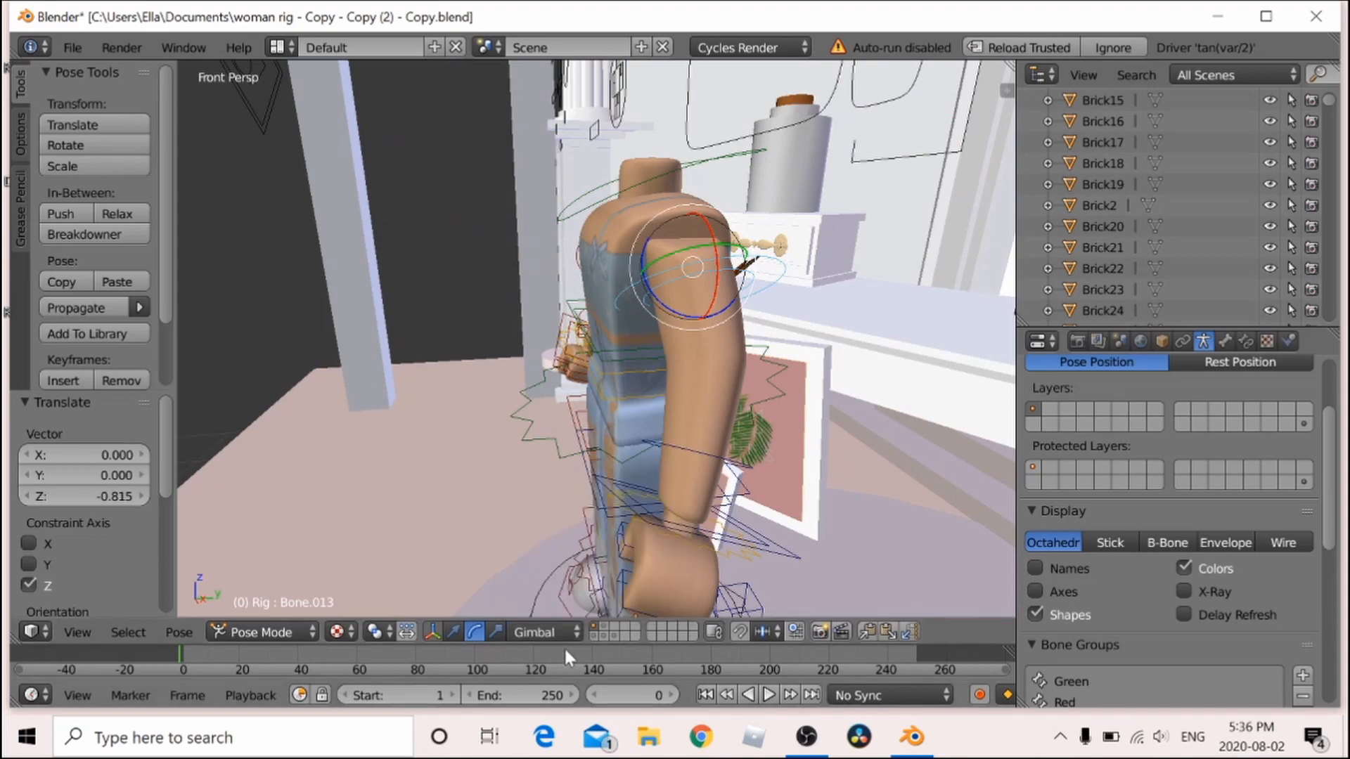
# Try rotating the left forearm bone about its vertical axis
pyautogui.hotkey('shift', 'f')
pyautogui.press('a')
pyautogui.press('s')
pyautogui.press('w')
pyautogui.click(622, 334)
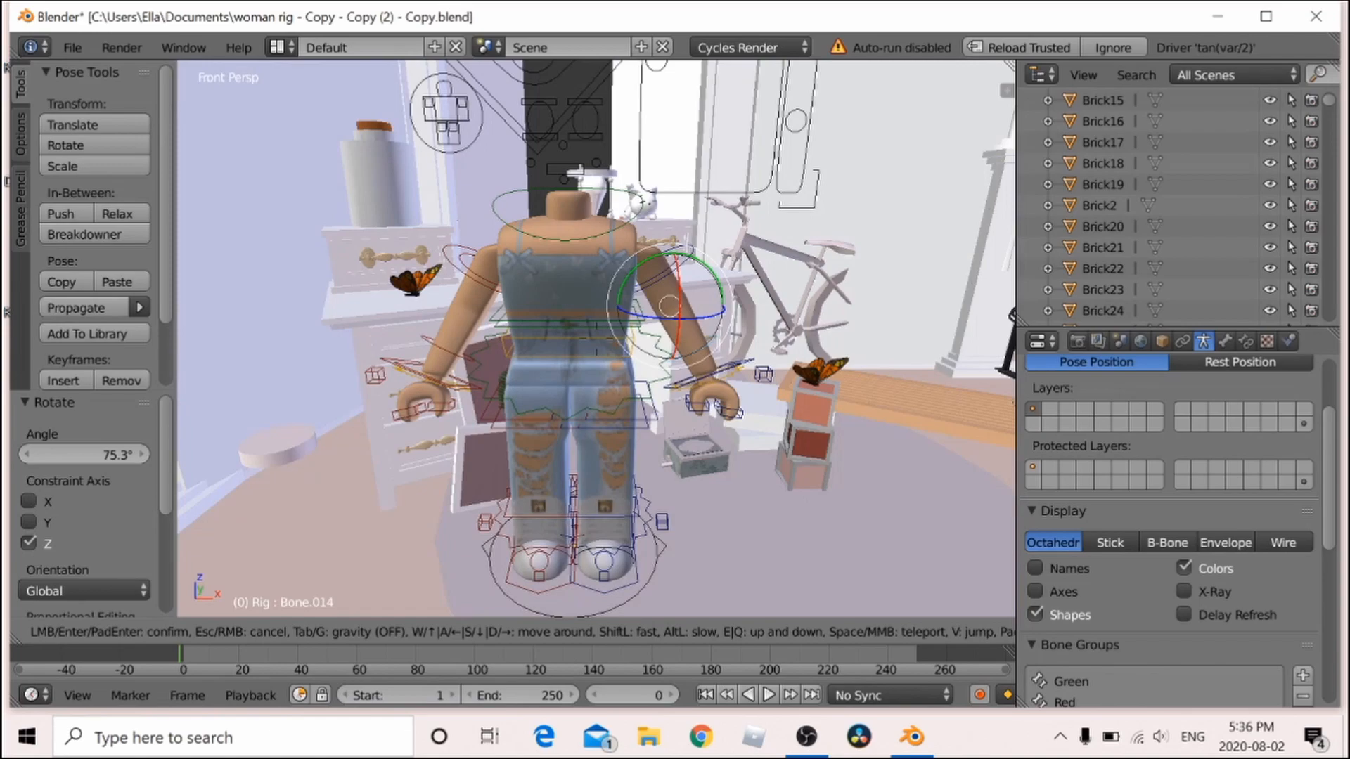
pyautogui.press('d')
pyautogui.click(722, 309)
pyautogui.moveTo(723, 310); pyautogui.dragTo(749, 366)
pyautogui.rightClick(749, 365)
# Raise the character's left upper arm by rotating its bone -116° in the View orientation
pyautogui.hotkey('shift', 'f')
pyautogui.click(714, 348)
pyautogui.rightClick(714, 348)
pyautogui.hotkey('shift', 'f')
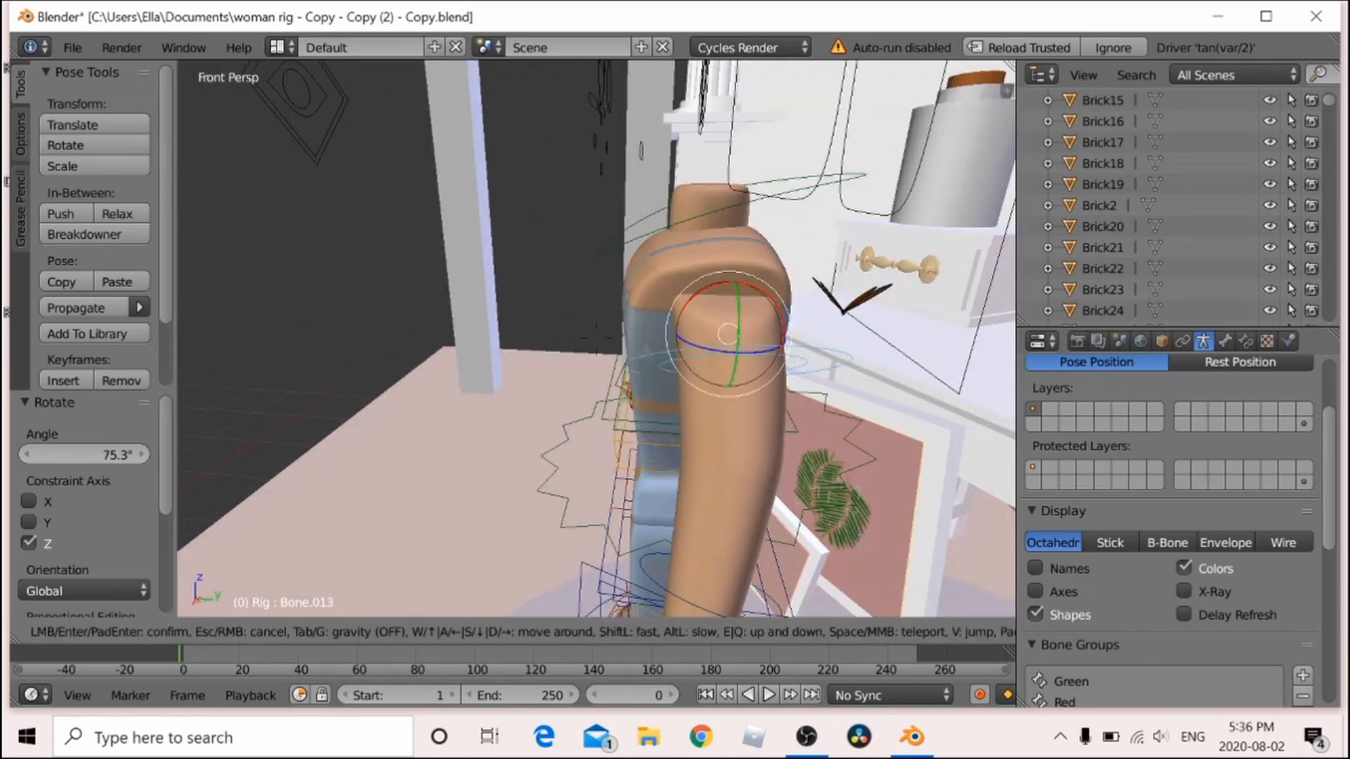
pyautogui.click(596, 338)
pyautogui.click(559, 628)
pyautogui.click(555, 481)
pyautogui.moveTo(727, 249); pyautogui.dragTo(809, 368)
# Bend the raised left forearm upward by 91.5° using the Normal orientation
pyautogui.hotkey('shift', 'f')
pyautogui.press('a')
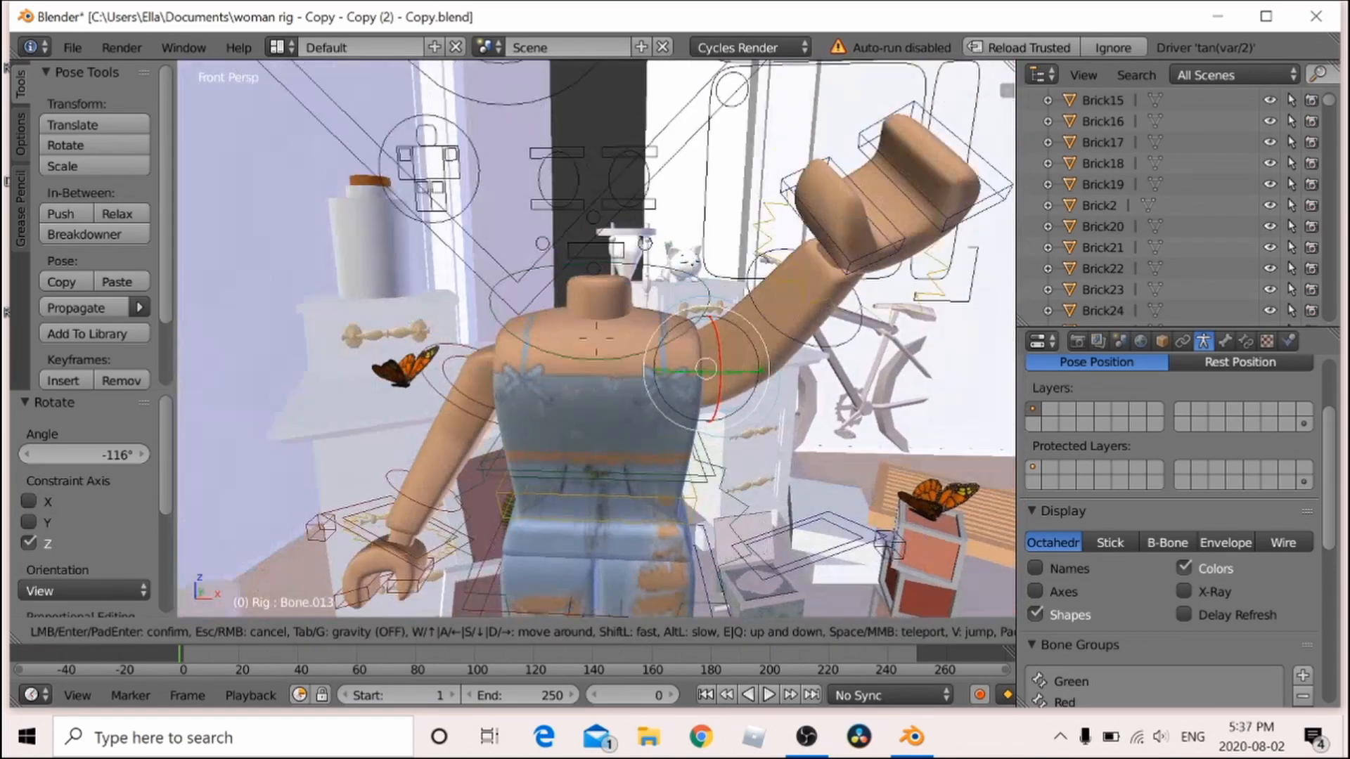
pyautogui.click(596, 338)
pyautogui.rightClick(758, 312)
pyautogui.moveTo(761, 288); pyautogui.dragTo(753, 315)
pyautogui.rightClick(770, 351)
pyautogui.click(560, 627)
pyautogui.click(556, 568)
# Select the character's right upper arm bone and rotate it
pyautogui.hotkey('shift', 'f')
pyautogui.press('w')
pyautogui.press('a')
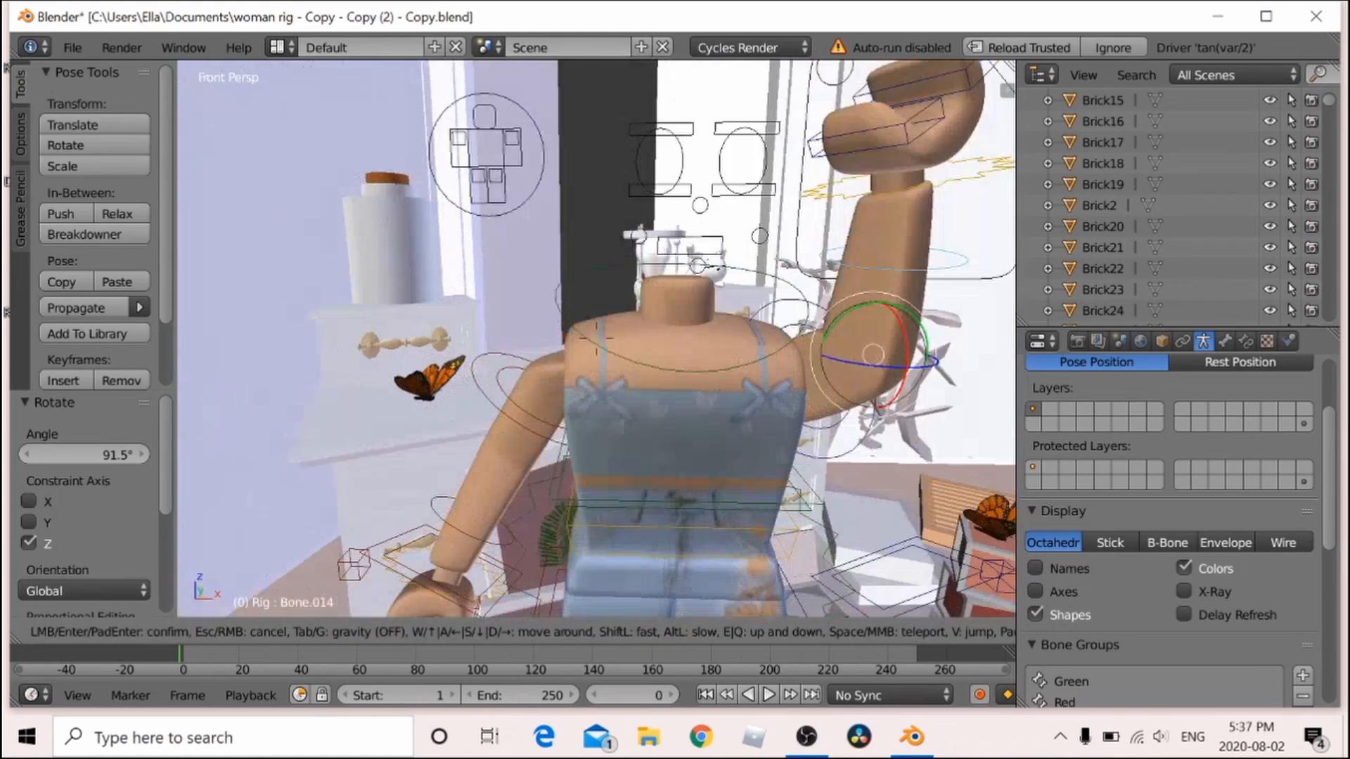
pyautogui.click(596, 338)
pyautogui.rightClick(538, 316)
pyautogui.hotkey('shift', 'f')
pyautogui.press('w')
pyautogui.click(596, 338)
pyautogui.moveTo(521, 306); pyautogui.dragTo(585, 341)
# Bend the right forearm across the waist, finishing with a 3.43° rotation in the View orientation
pyautogui.rightClick(512, 479)
pyautogui.moveTo(504, 405); pyautogui.dragTo(580, 464)
pyautogui.click(547, 627)
pyautogui.click(548, 483)
pyautogui.moveTo(461, 418); pyautogui.dragTo(515, 444)
# Rotate the character's right thigh bone -2.73° in the View orientation
pyautogui.hotkey('shift', 'f')
pyautogui.press('s')
pyautogui.press('w')
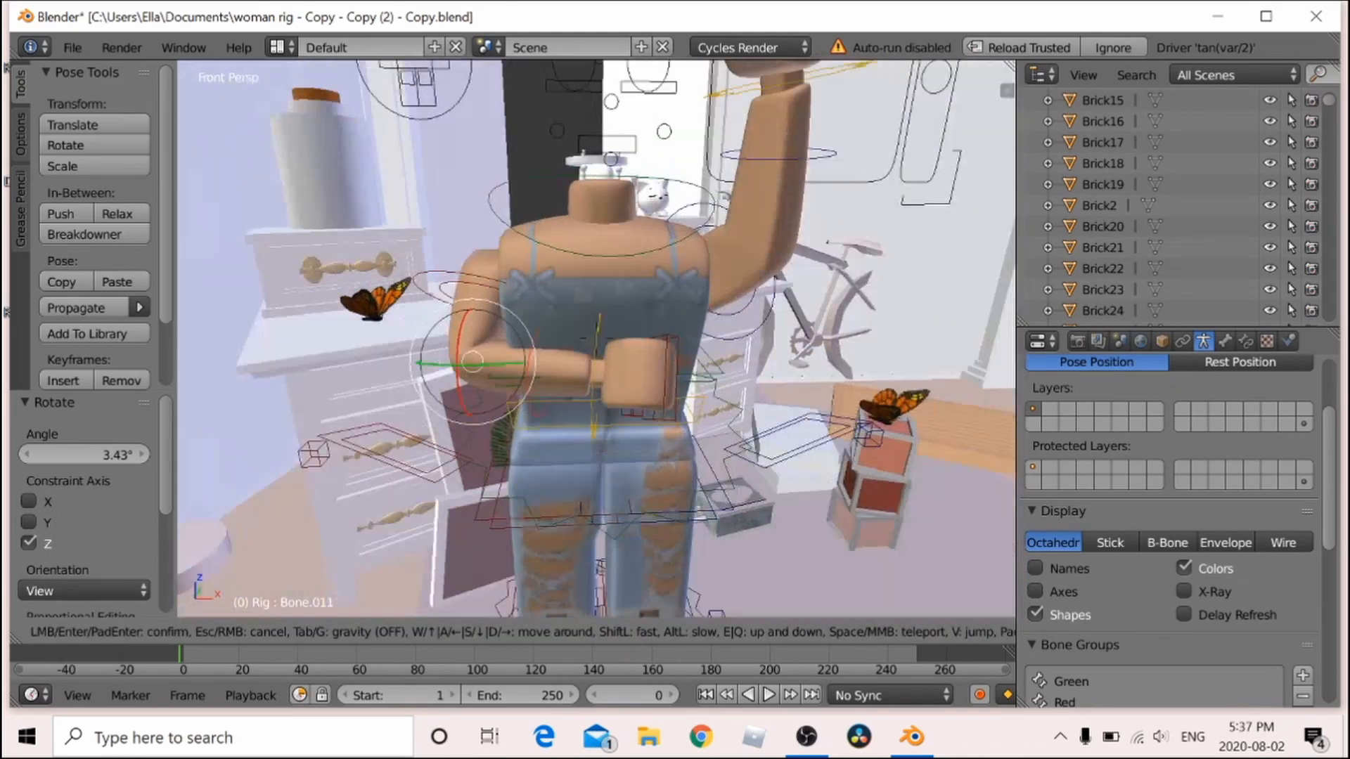
pyautogui.click(596, 338)
pyautogui.rightClick(565, 370)
pyautogui.hotkey('shift', 'f')
pyautogui.press('w')
pyautogui.click(596, 338)
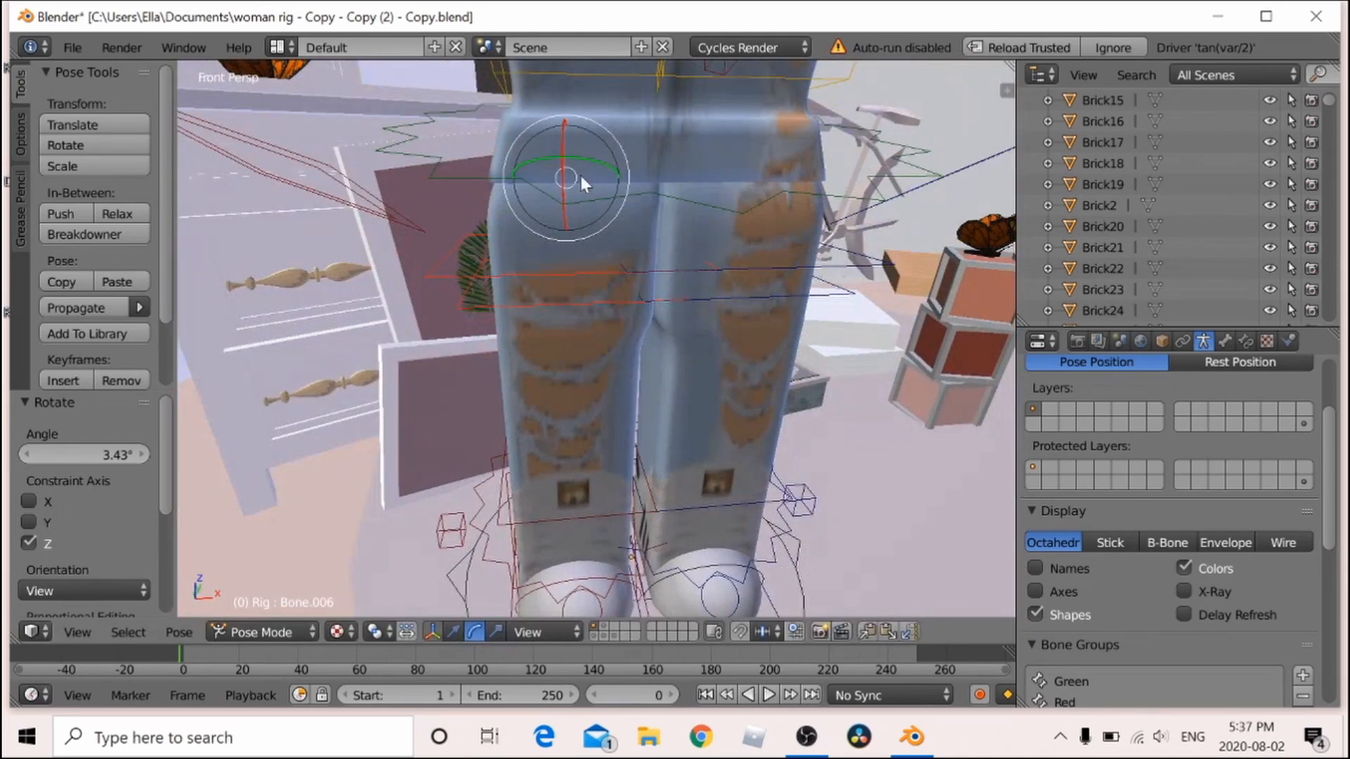
pyautogui.moveTo(606, 204); pyautogui.dragTo(615, 206)
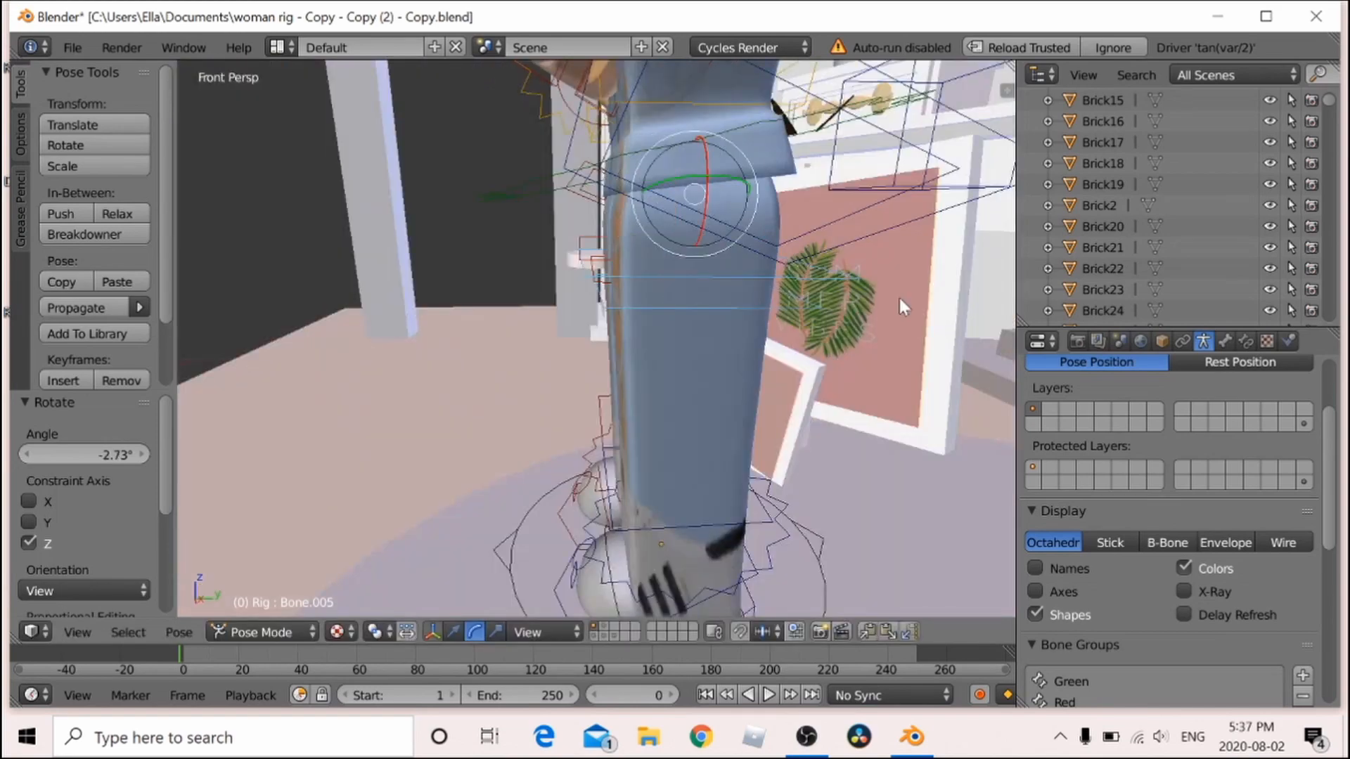
# Swing the character's left thigh backward by rotating its bone 70.5° from the side
pyautogui.hotkey('shift', 'f')
pyautogui.click(597, 338)
pyautogui.moveTo(639, 214); pyautogui.dragTo(562, 230)
# Bend the left lower leg at the knee by rotating its bone 149°
pyautogui.hotkey('shift', 'f')
pyautogui.press('w')
pyautogui.click(596, 338)
pyautogui.rightClick(740, 403)
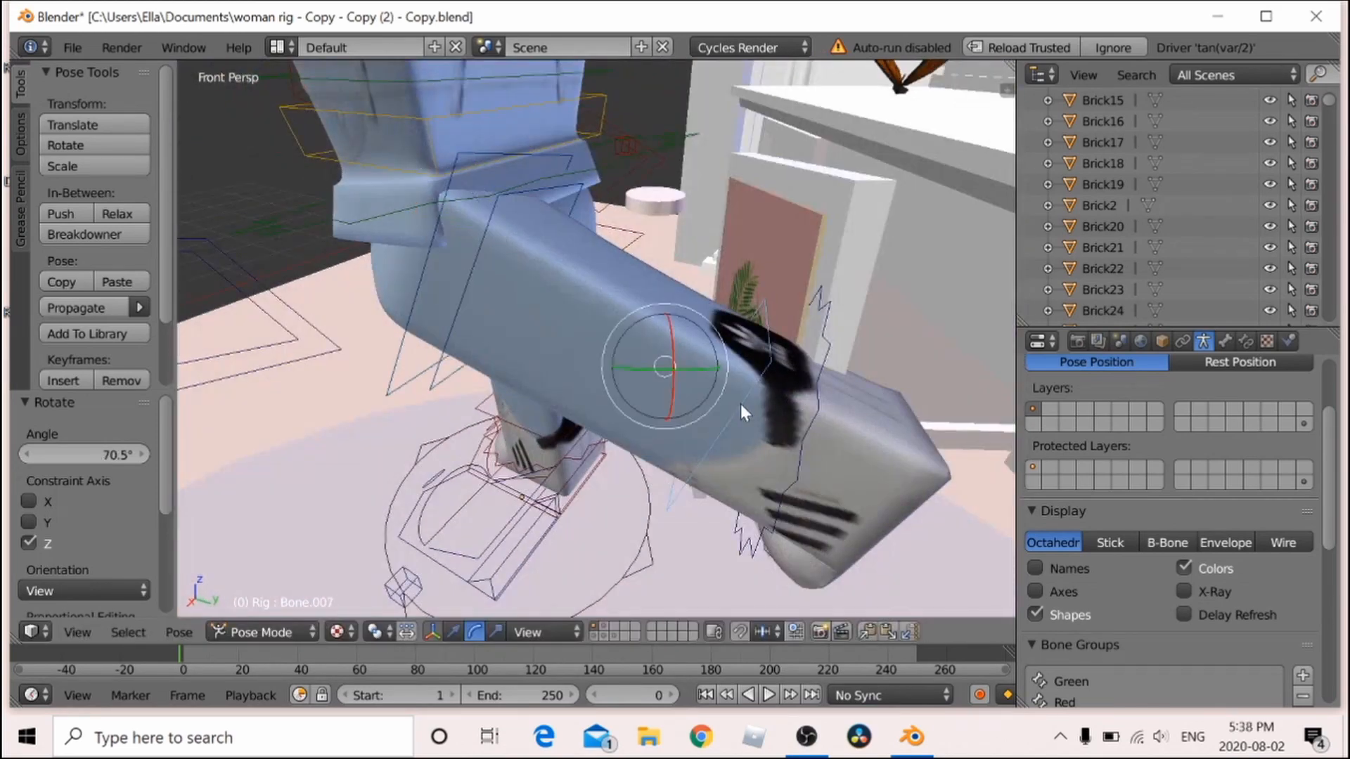
pyautogui.moveTo(712, 391); pyautogui.dragTo(675, 317)
# Adjust the left thigh from behind, finishing with a 13.4° rotation in the View orientation
pyautogui.hotkey('shift', 'f')
pyautogui.press('w')
pyautogui.click(597, 338)
pyautogui.rightClick(701, 302)
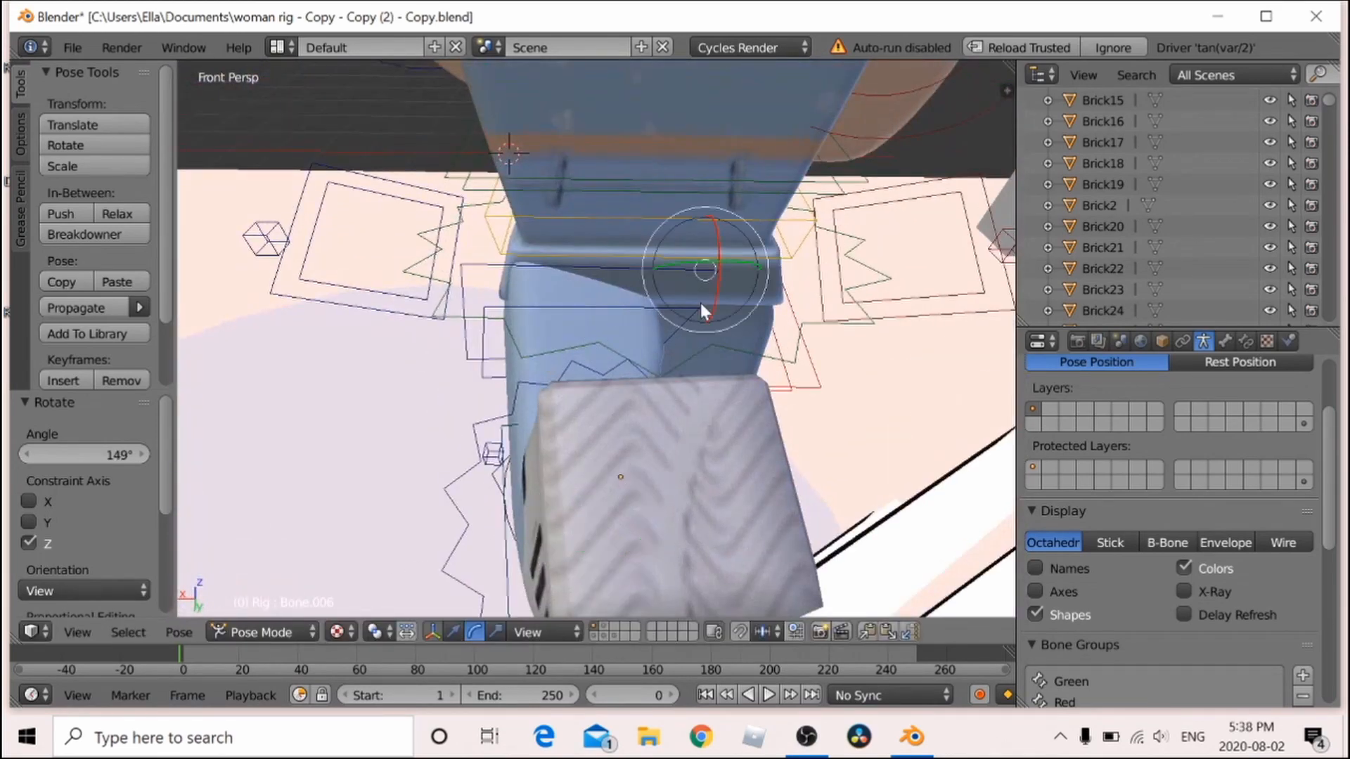
pyautogui.rightClick(571, 309)
pyautogui.click(545, 632)
pyautogui.click(545, 606)
pyautogui.press('r')
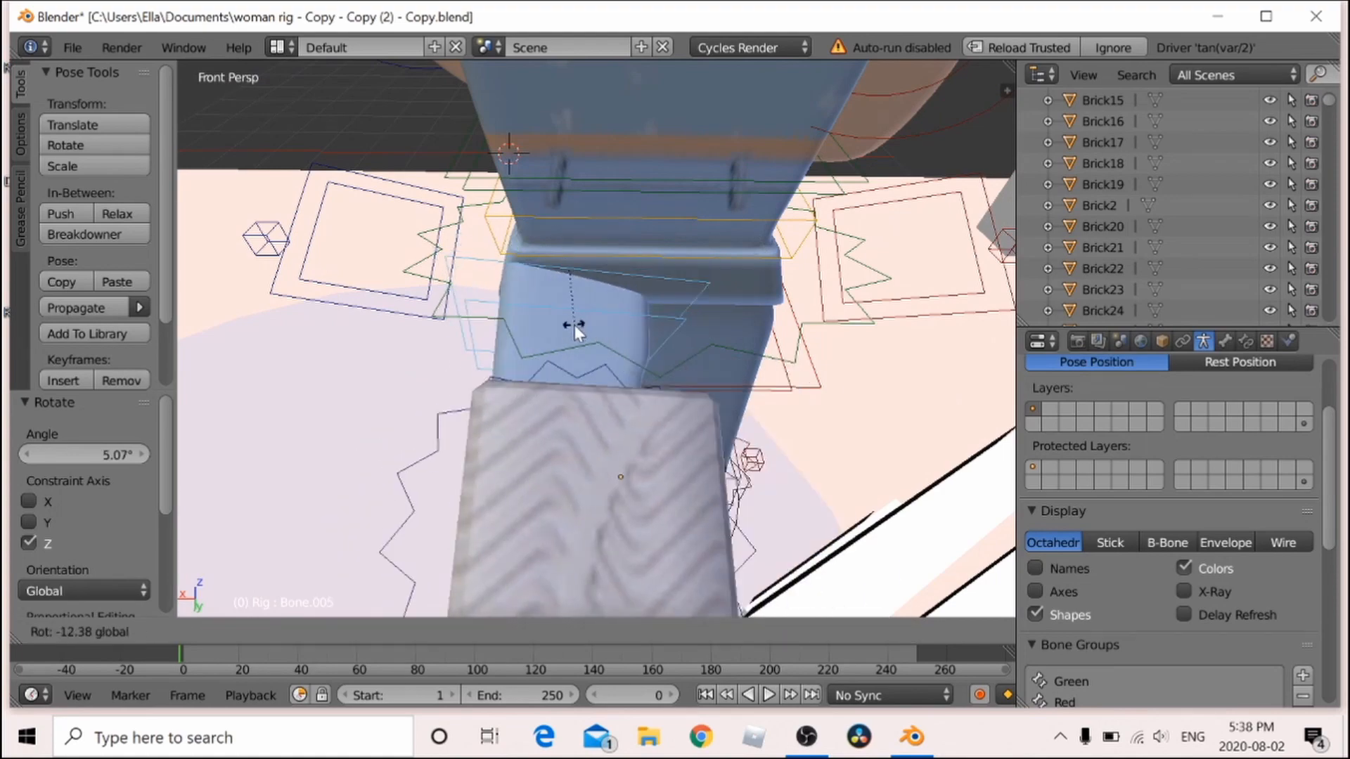
pyautogui.click(593, 327)
pyautogui.moveTo(525, 221); pyautogui.dragTo(522, 215)
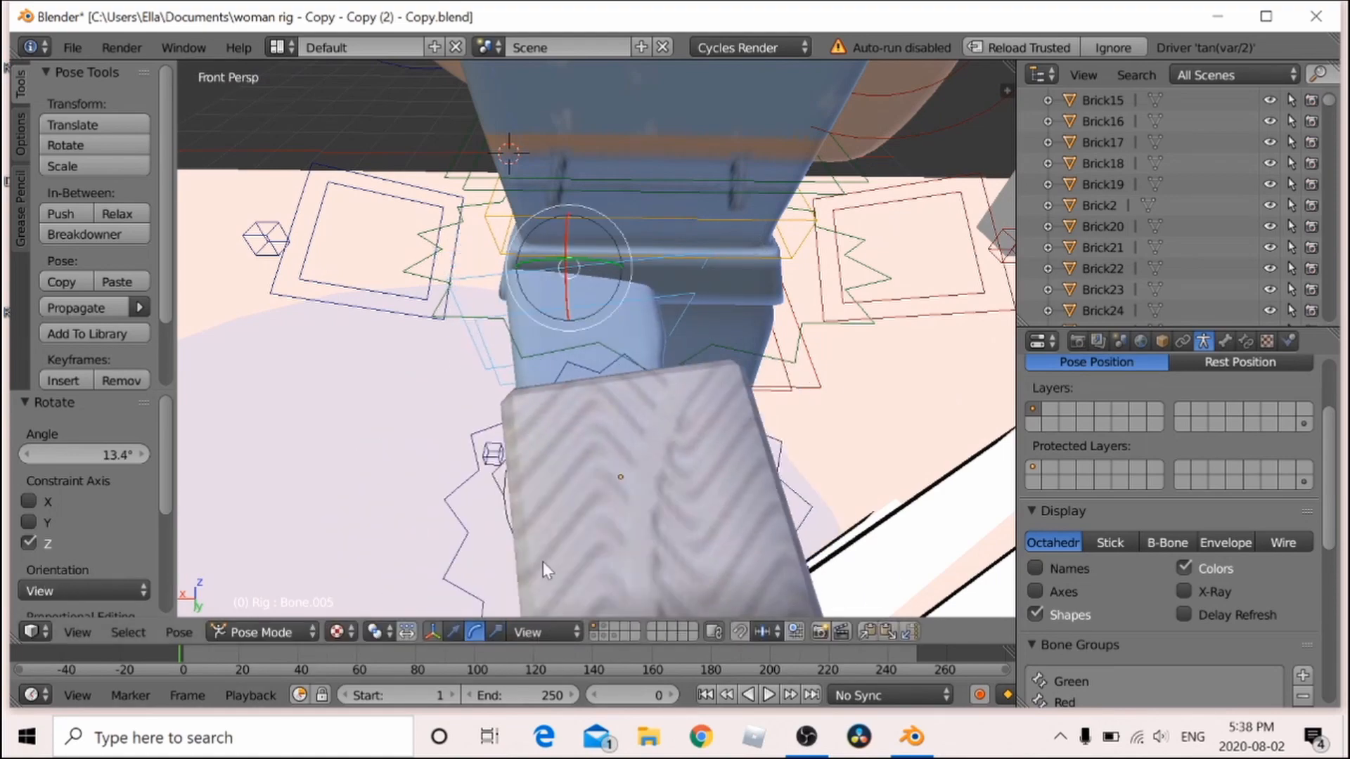
# Rotate the left thigh bone -5.26° in the Global orientation
pyautogui.click(545, 632)
pyautogui.click(545, 606)
pyautogui.moveTo(569, 308)
pyautogui.mouseDown()
pyautogui.moveTo(583, 306)
pyautogui.moveTo(572, 308)
pyautogui.mouseUp()
# Rotate the left thigh bone -59.8° in the View orientation from the side
pyautogui.hotkey('shift', 'f')
pyautogui.press('s')
pyautogui.press('w')
pyautogui.click(596, 339)
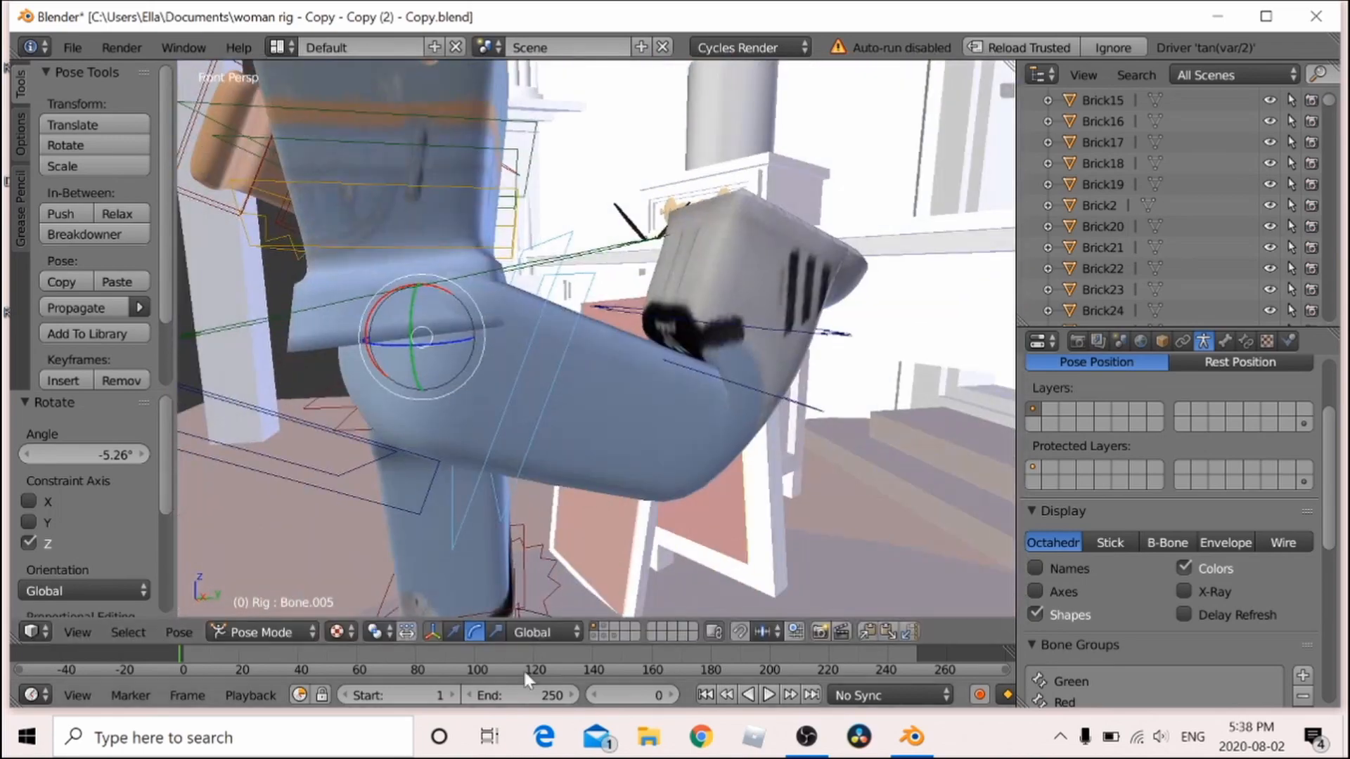
pyautogui.click(538, 632)
pyautogui.click(538, 515)
pyautogui.moveTo(411, 277); pyautogui.dragTo(472, 294)
# Fine-tune the left thigh from the front with a Global rotation and a 7.96° rotation in the View orientation
pyautogui.hotkey('shift', 'f')
pyautogui.press('w')
pyautogui.click(597, 338)
pyautogui.click(537, 632)
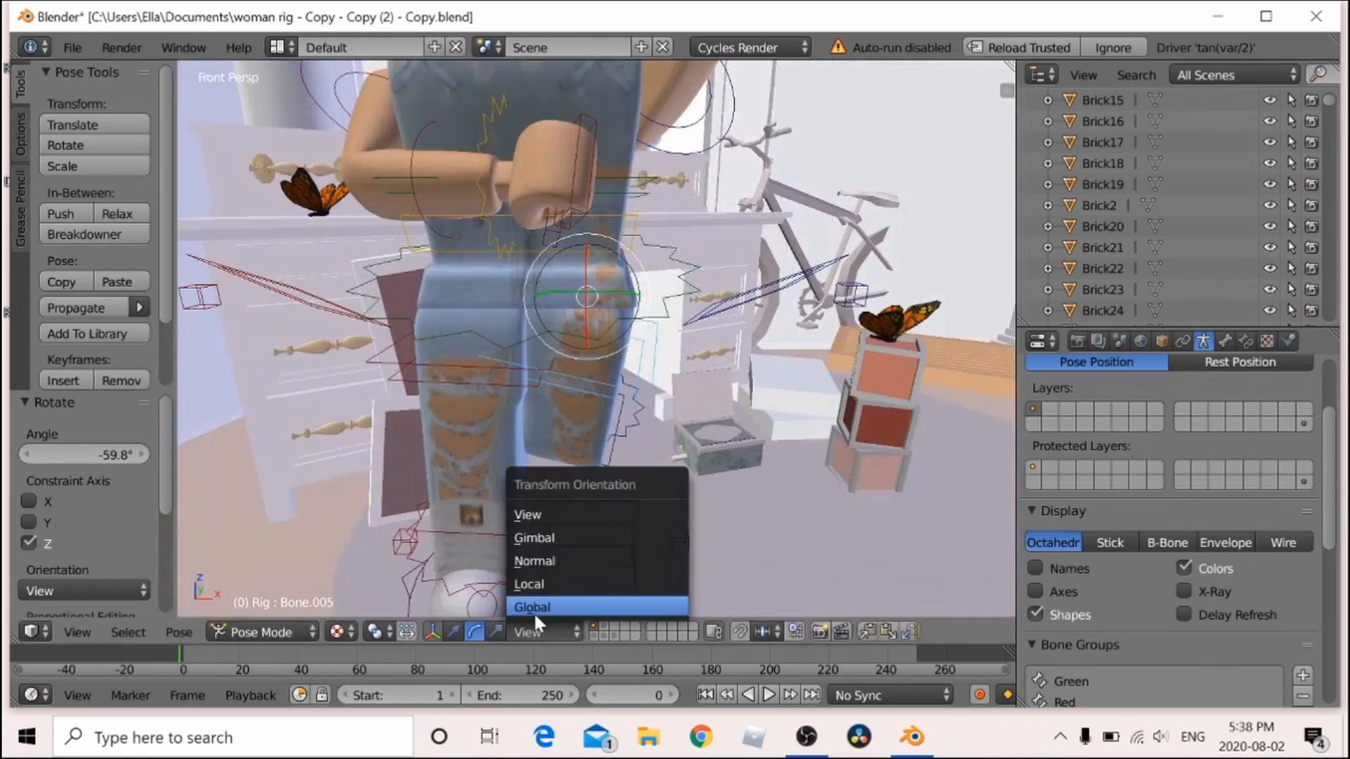
pyautogui.click(536, 609)
pyautogui.moveTo(541, 320); pyautogui.dragTo(546, 326)
pyautogui.click(538, 632)
pyautogui.click(537, 514)
pyautogui.moveTo(625, 255); pyautogui.dragTo(618, 246)
# Examine the posed figure from the front at several distances, checking the raised arm and the bent left leg
pyautogui.hotkey('shift', 'f')
pyautogui.press('s')
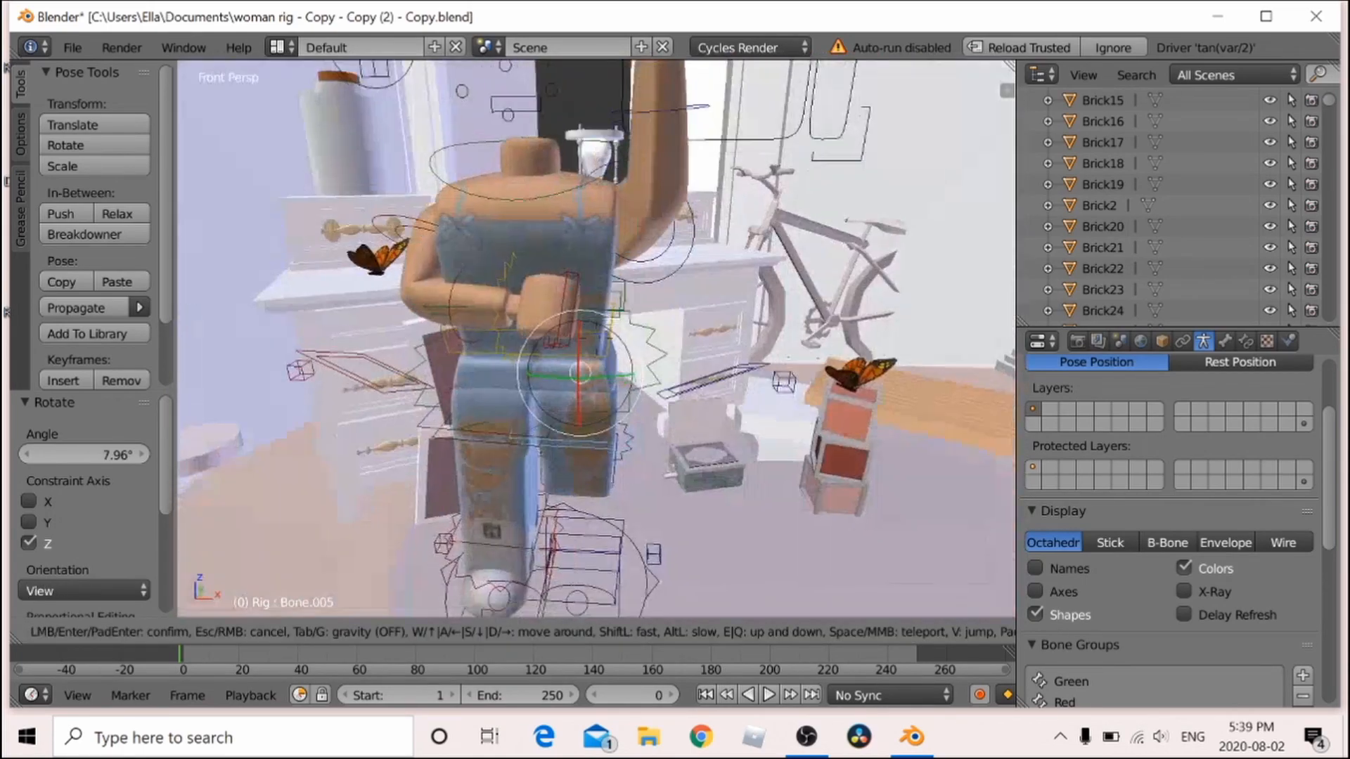
pyautogui.click(269, 426)
pyautogui.hotkey('shift', 'f')
pyautogui.press('w')
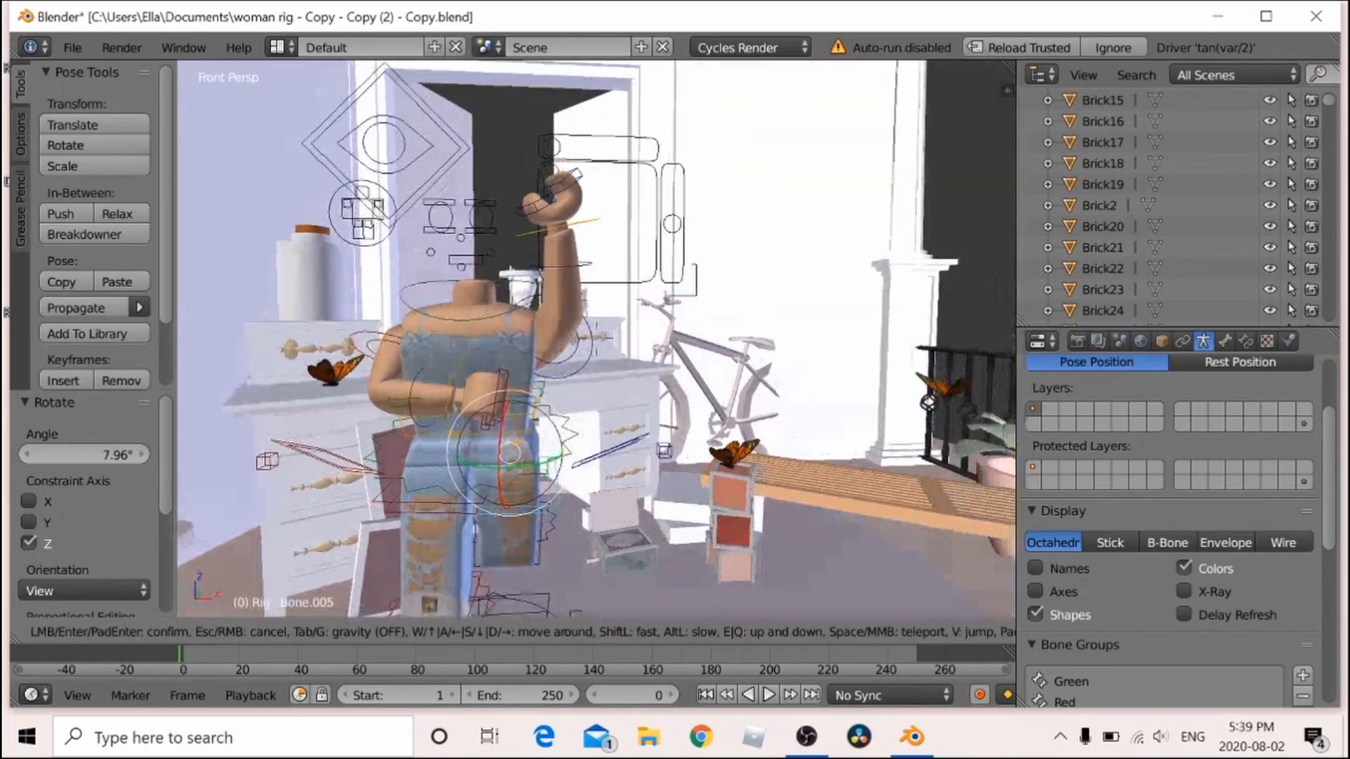
pyautogui.press('w')
pyautogui.press('s')
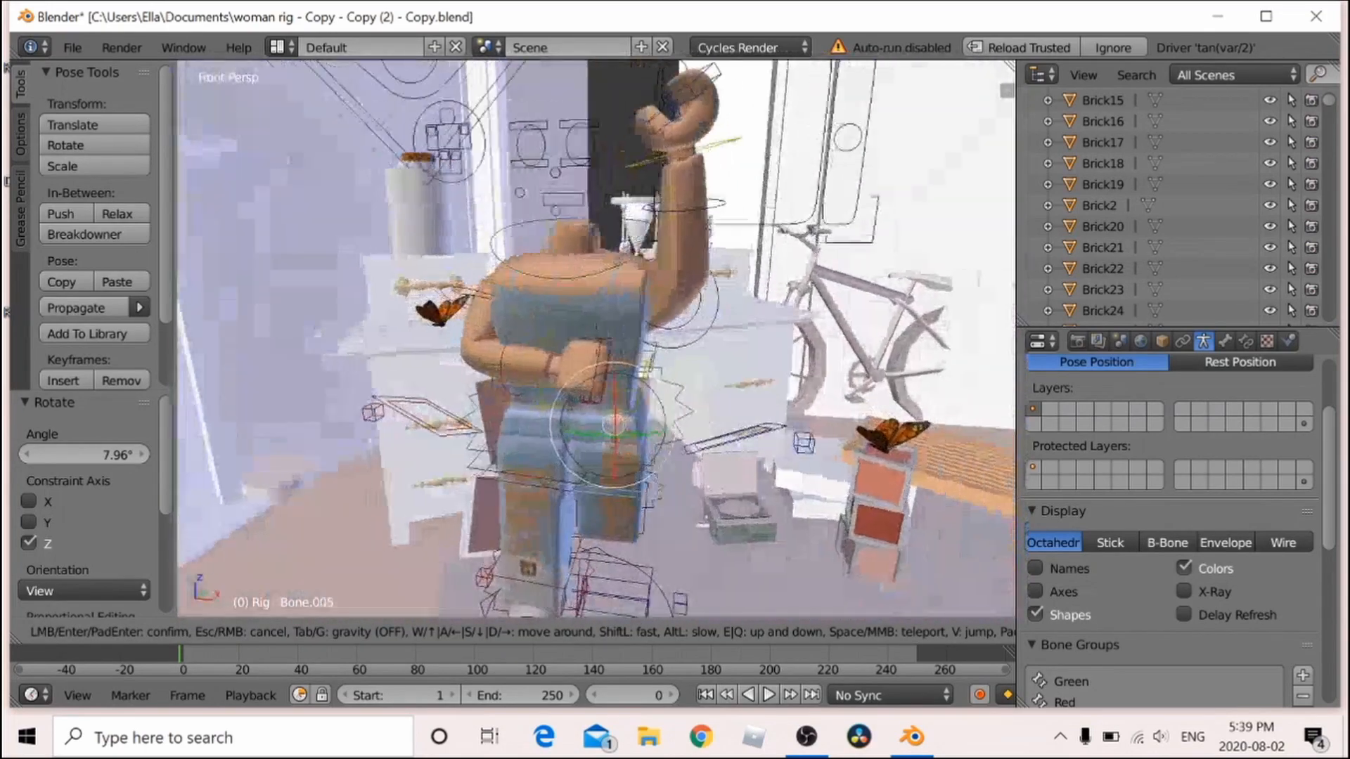
pyautogui.press('Return')
# Set the transform orientation to Global for the selected left thigh bone
pyautogui.click(528, 632)
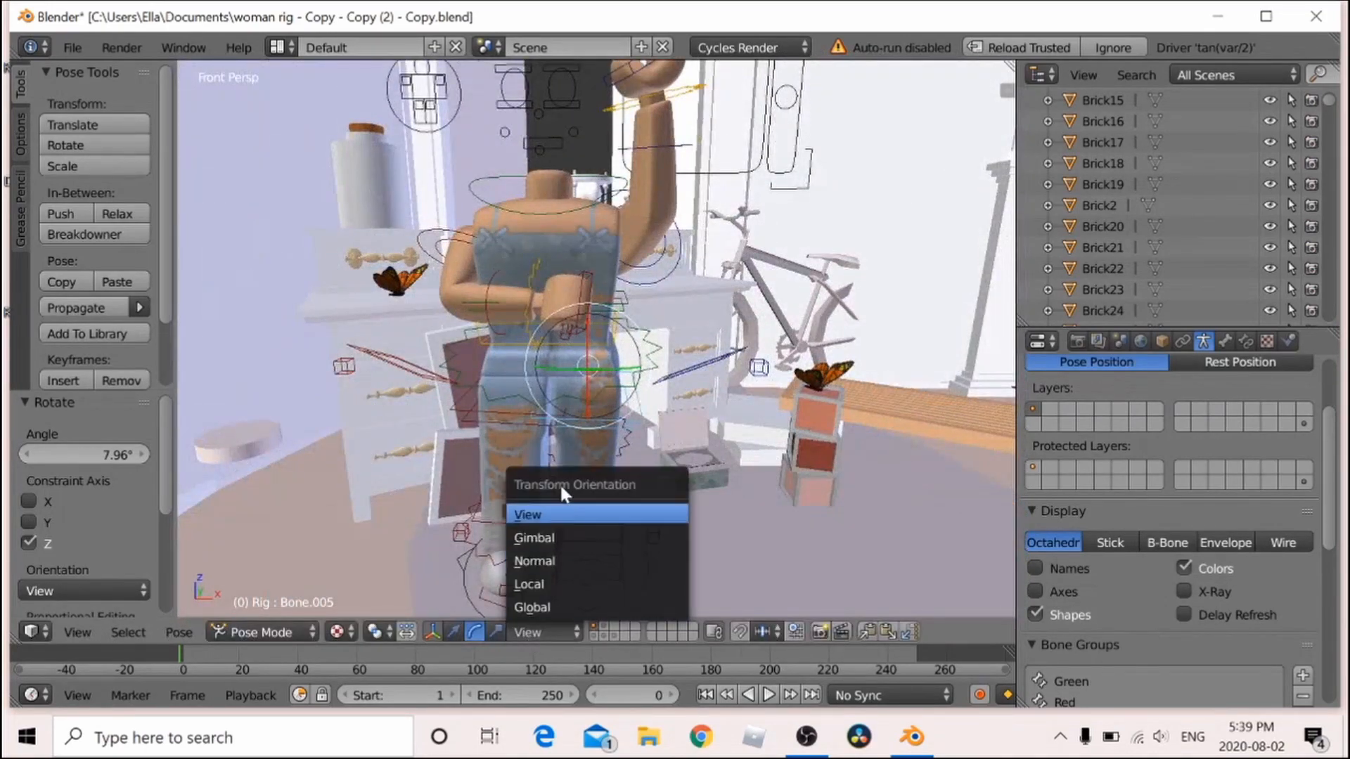
pyautogui.click(554, 637)
pyautogui.click(551, 634)
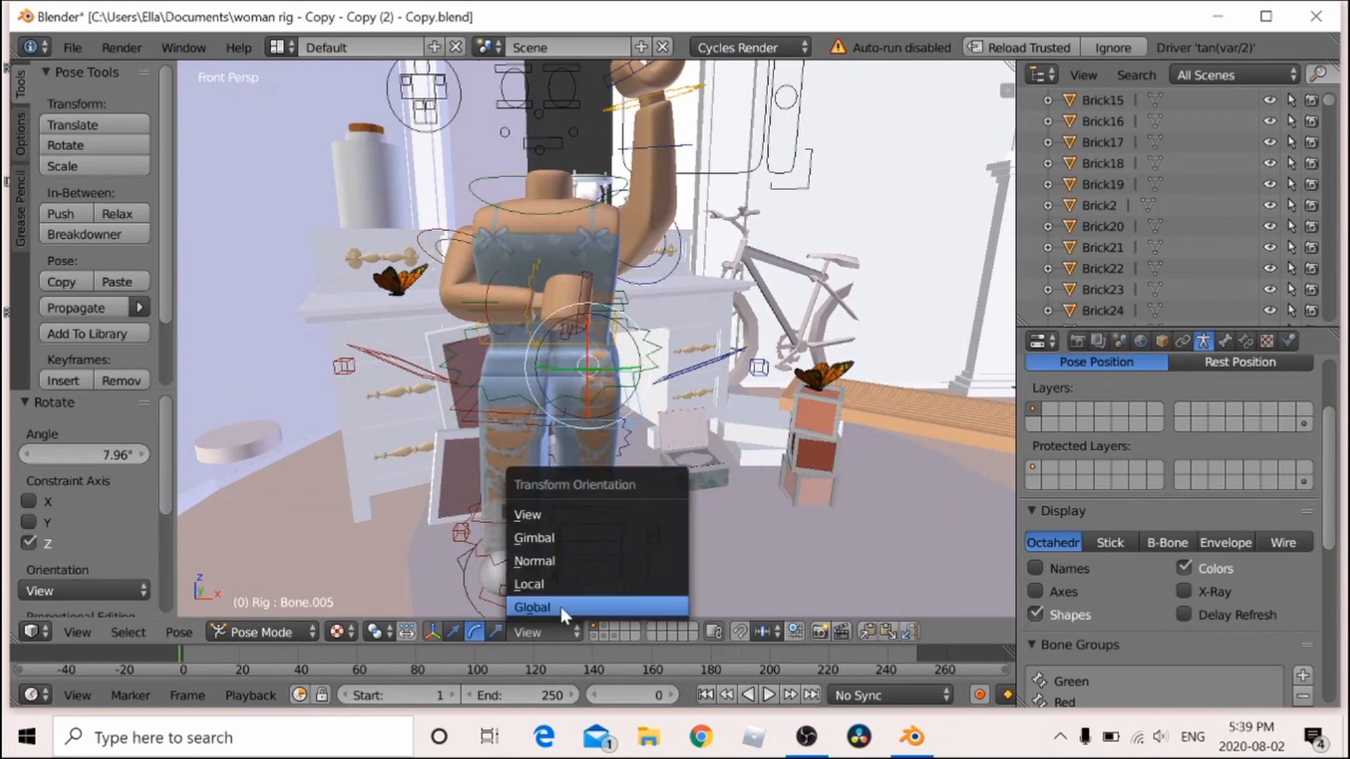
pyautogui.click(559, 606)
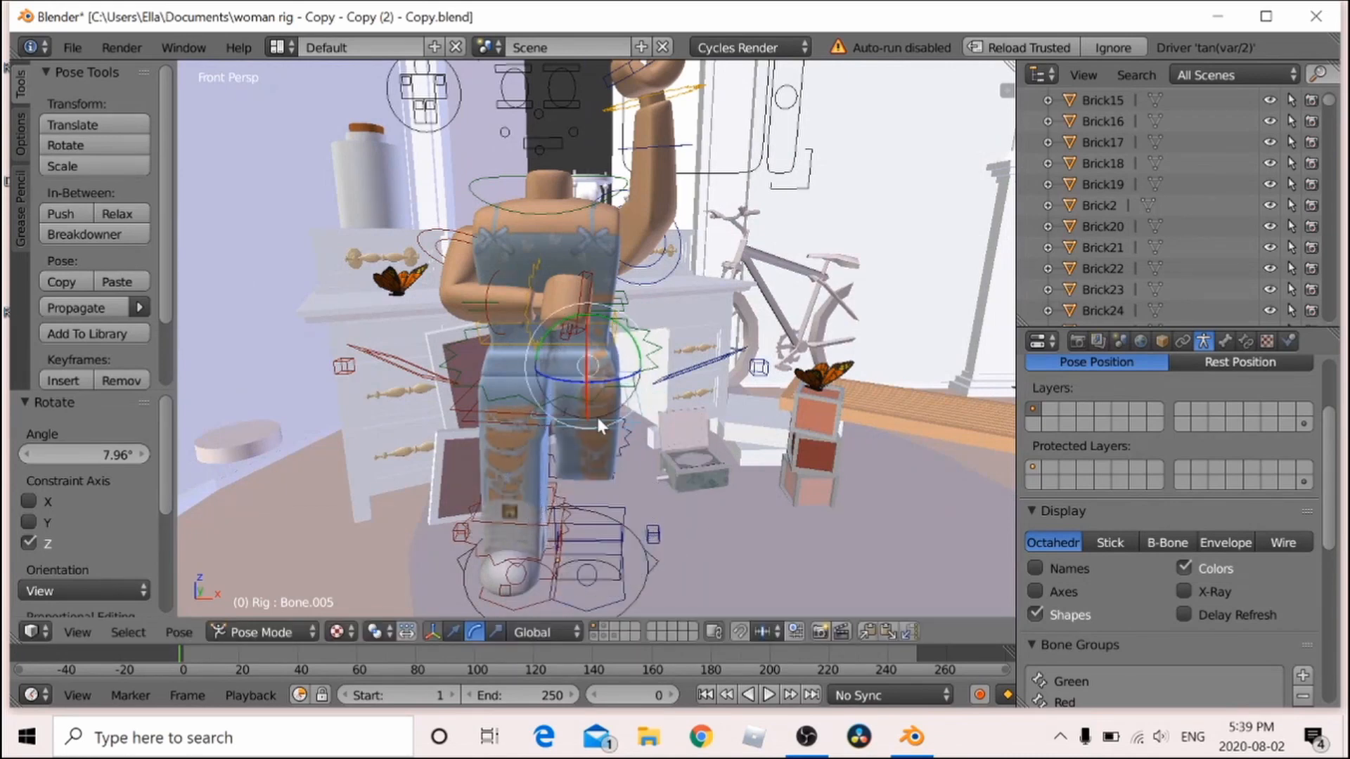
pyautogui.moveTo(590, 414); pyautogui.dragTo(569, 395)
pyautogui.rightClick(566, 398)
pyautogui.moveTo(548, 393); pyautogui.dragTo(658, 462)
pyautogui.rightClick(658, 463)
# Select the whole woman rig in Object Mode and move it 0.638 along the global X axis
pyautogui.hotkey('shift', 'f')
pyautogui.press('w')
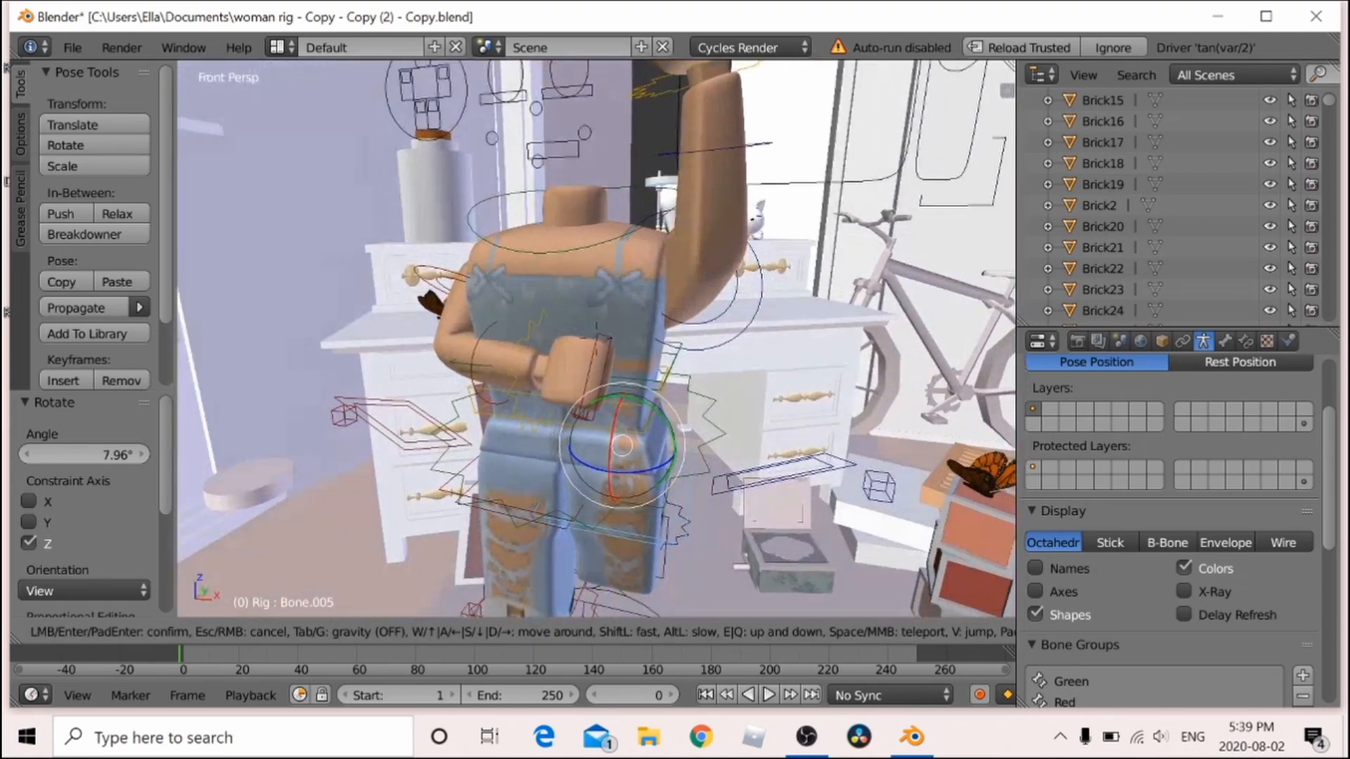
pyautogui.click(589, 329)
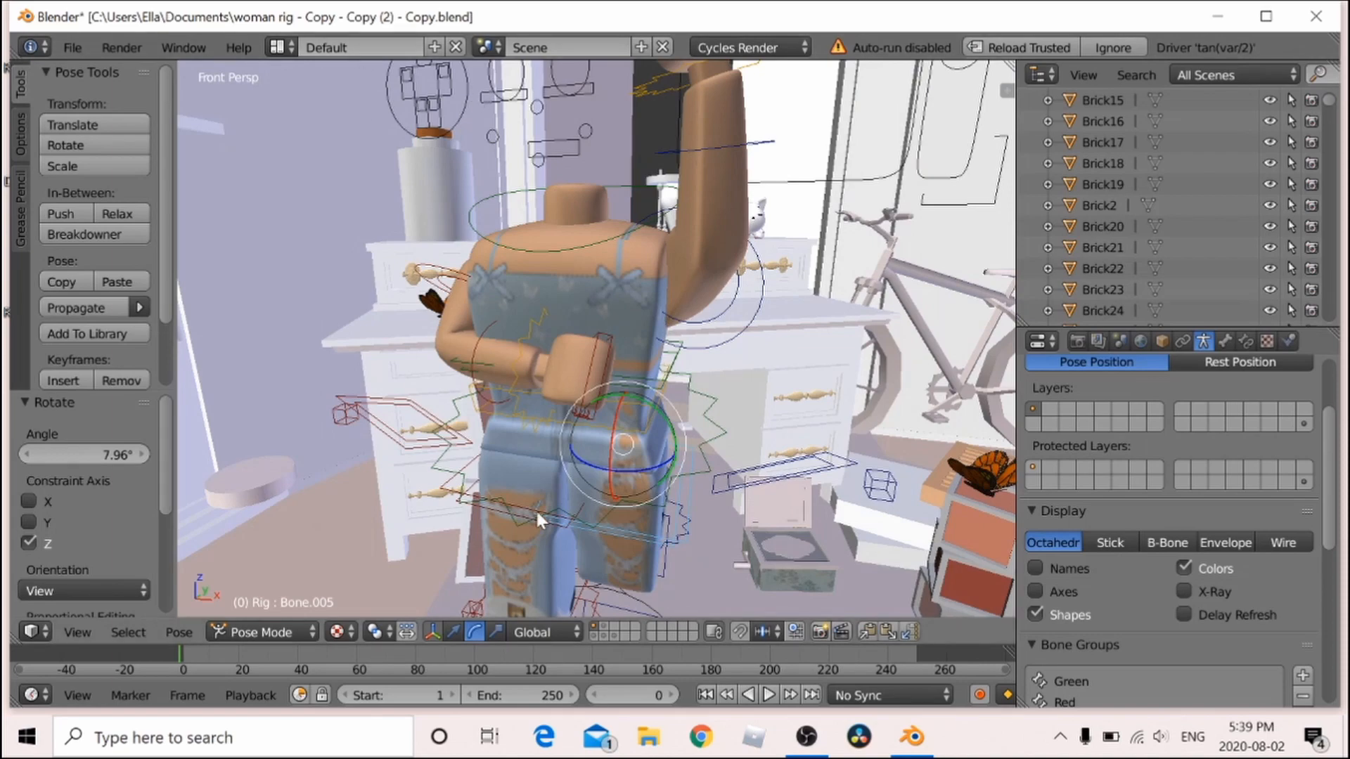
pyautogui.hotkey('shift', 'f')
pyautogui.press('s')
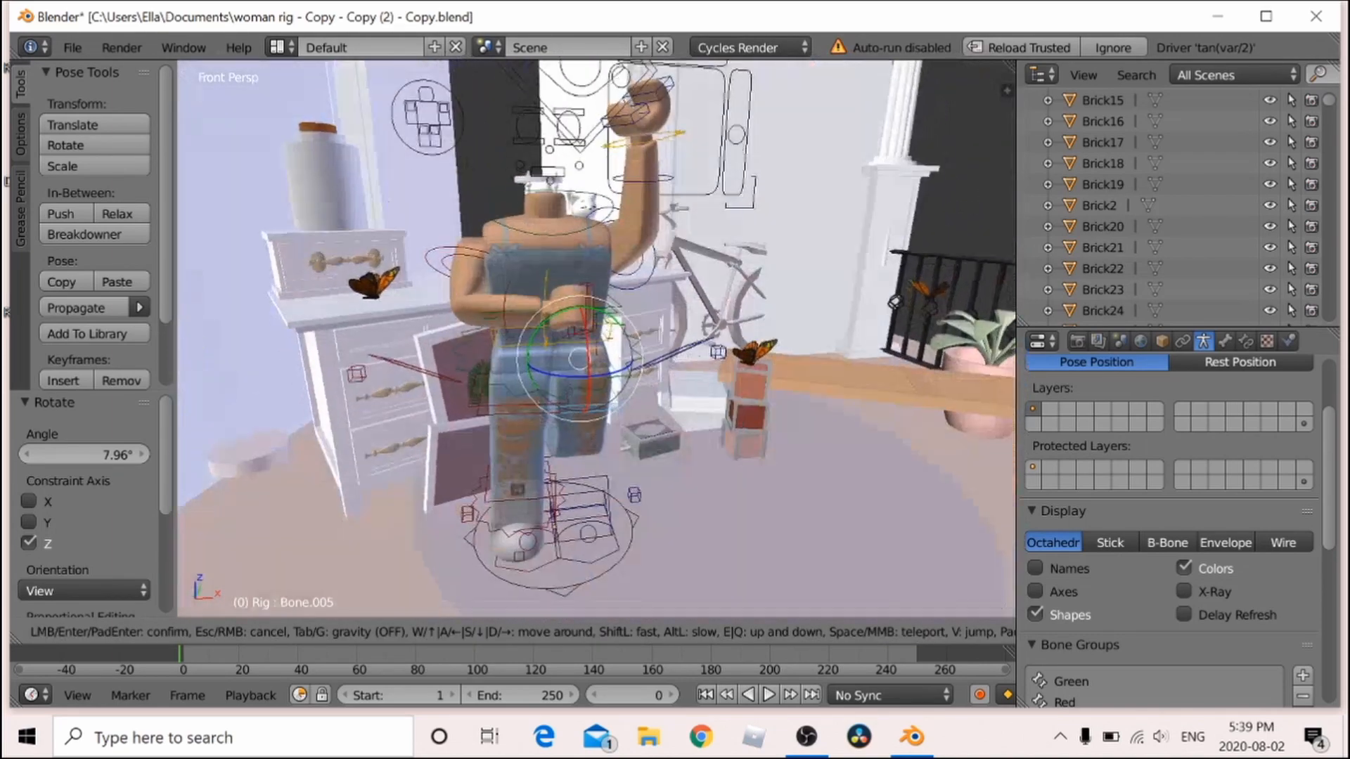
pyautogui.click(563, 471)
pyautogui.rightClick(564, 471)
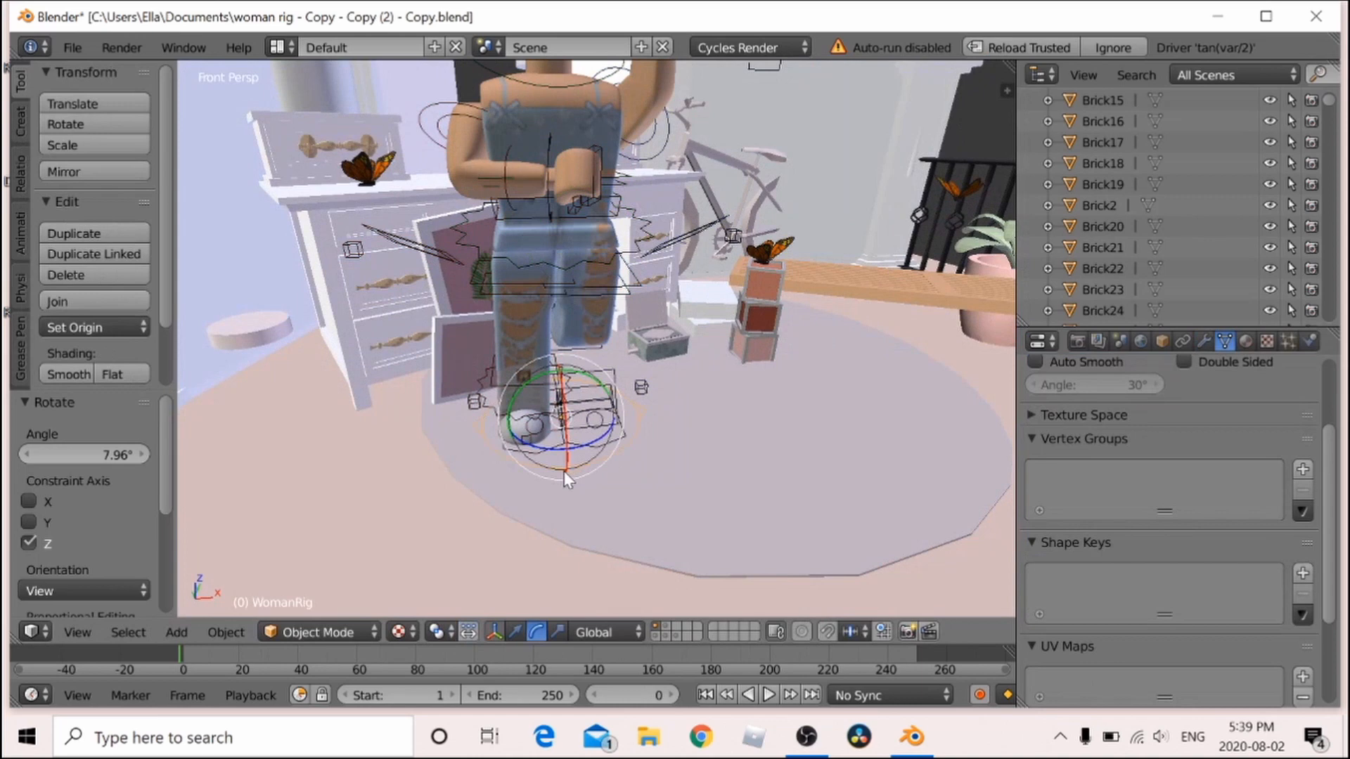
pyautogui.click(516, 632)
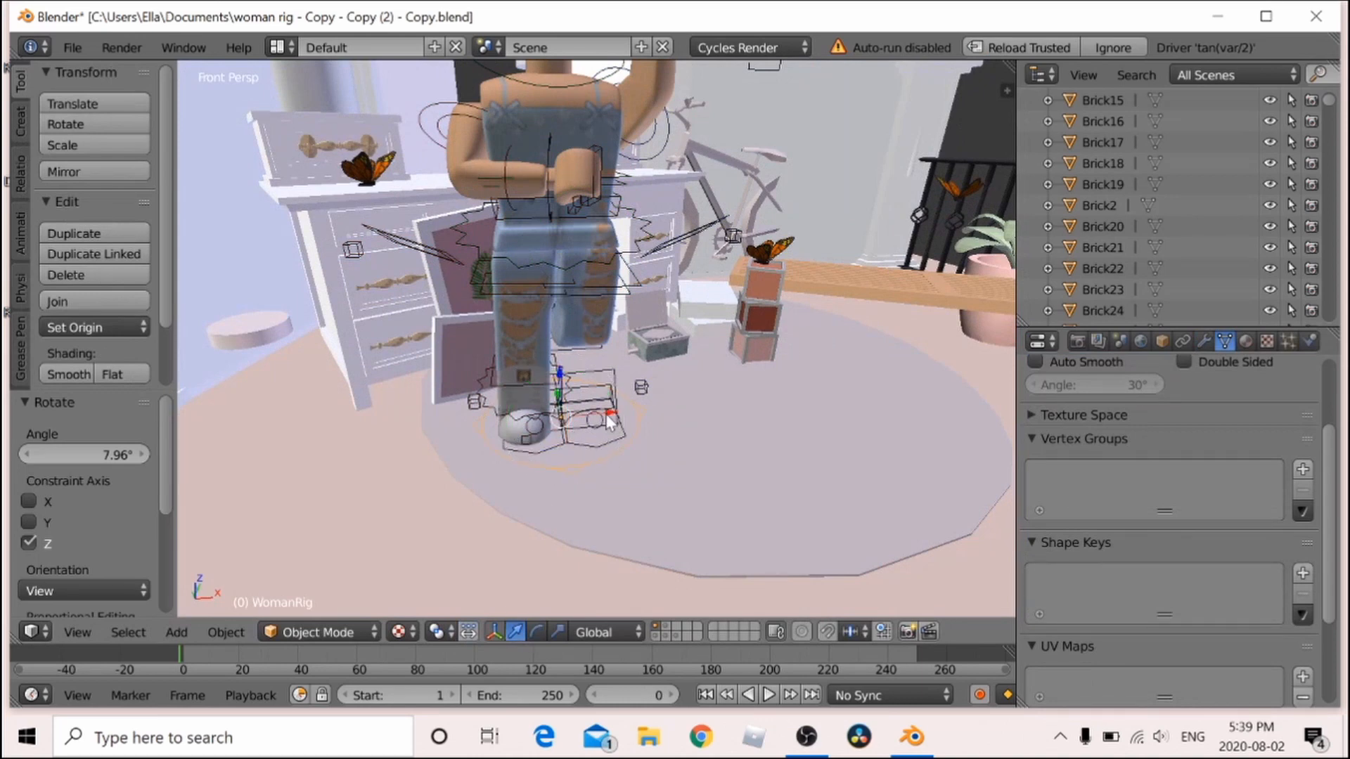
pyautogui.moveTo(608, 419); pyautogui.dragTo(492, 321)
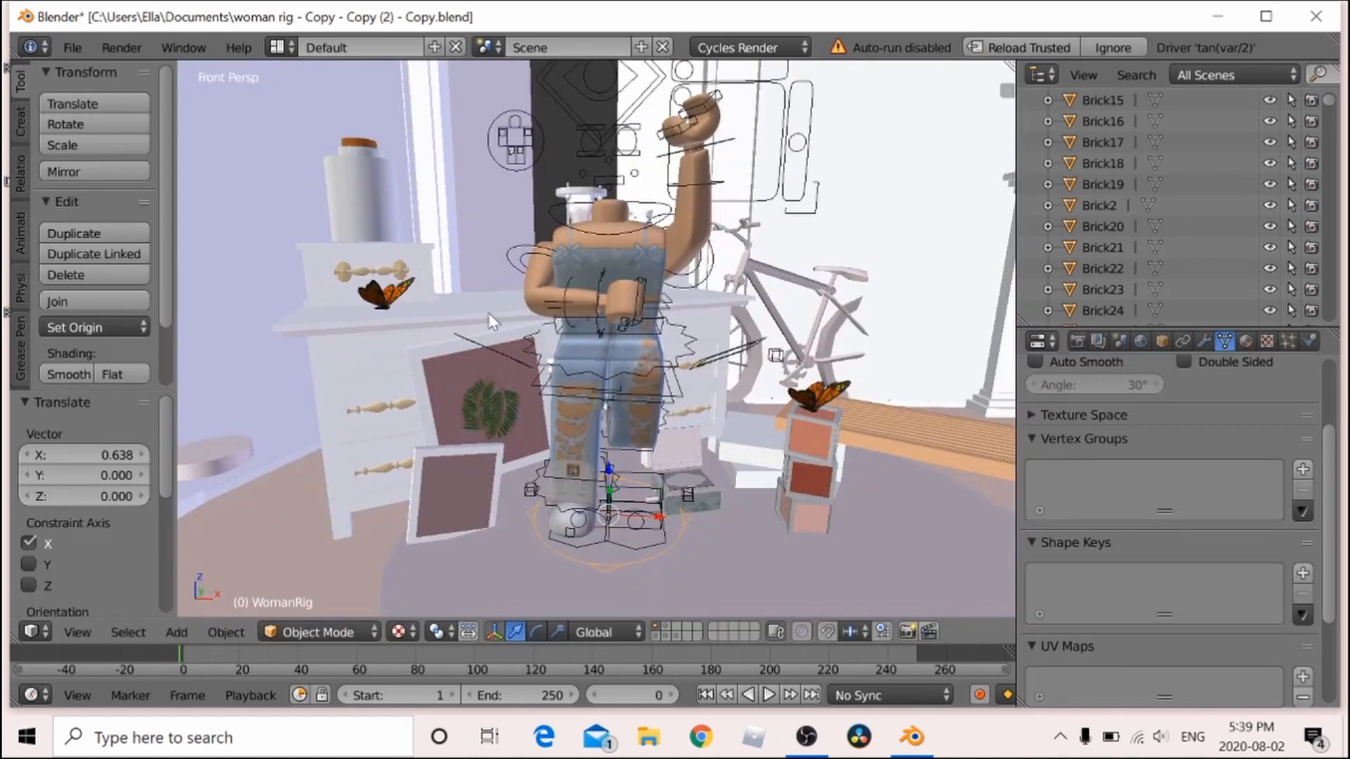
pyautogui.hotkey('shift', 'f')
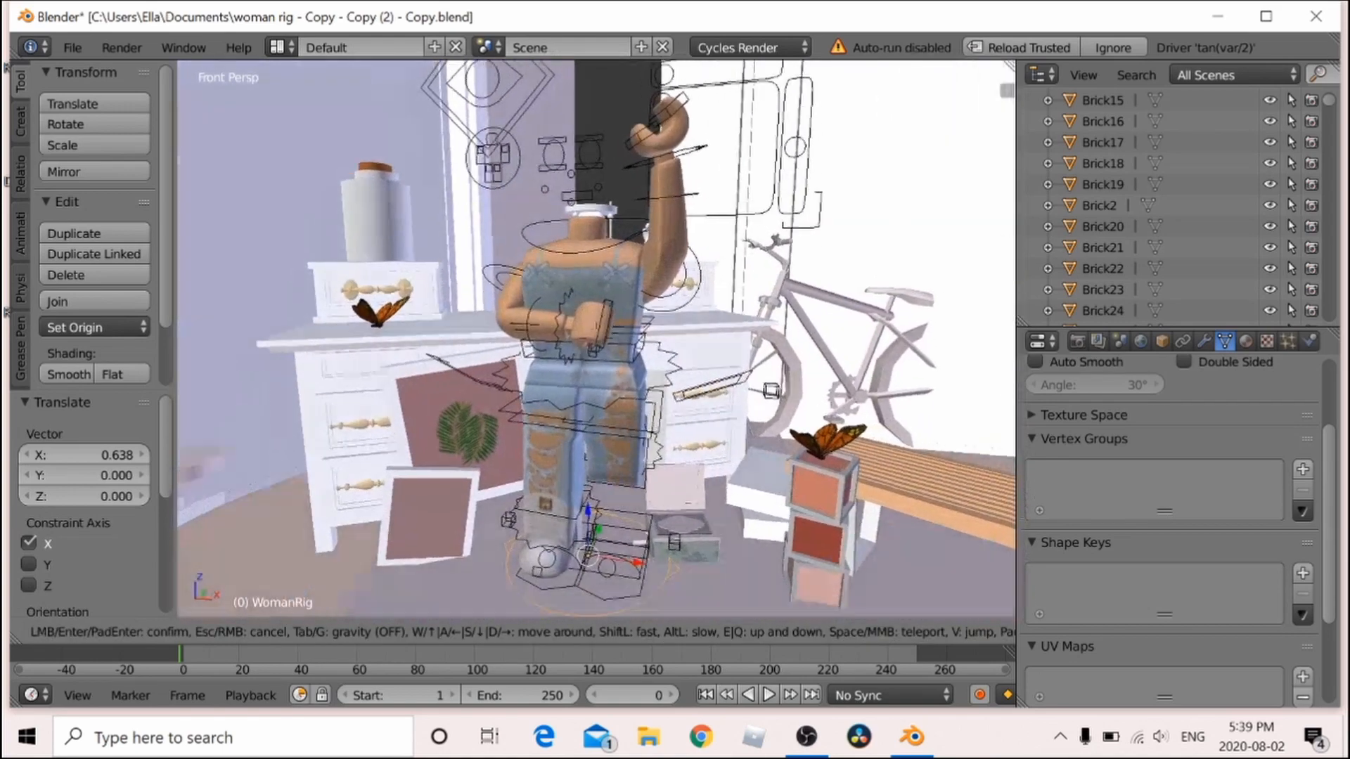
pyautogui.press('e')
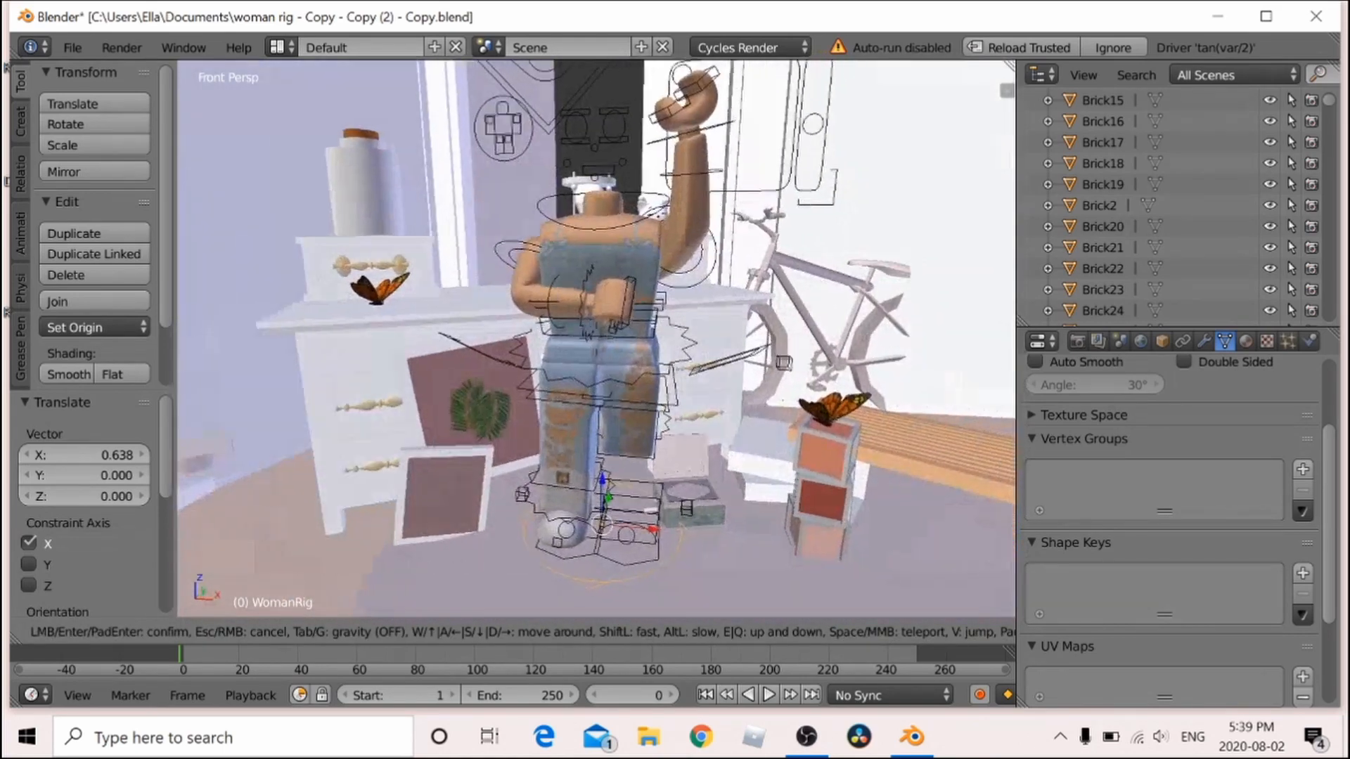
pyautogui.press('Return')
# Import the OBJ file film.obj from the roblox related folder
pyautogui.click(73, 46)
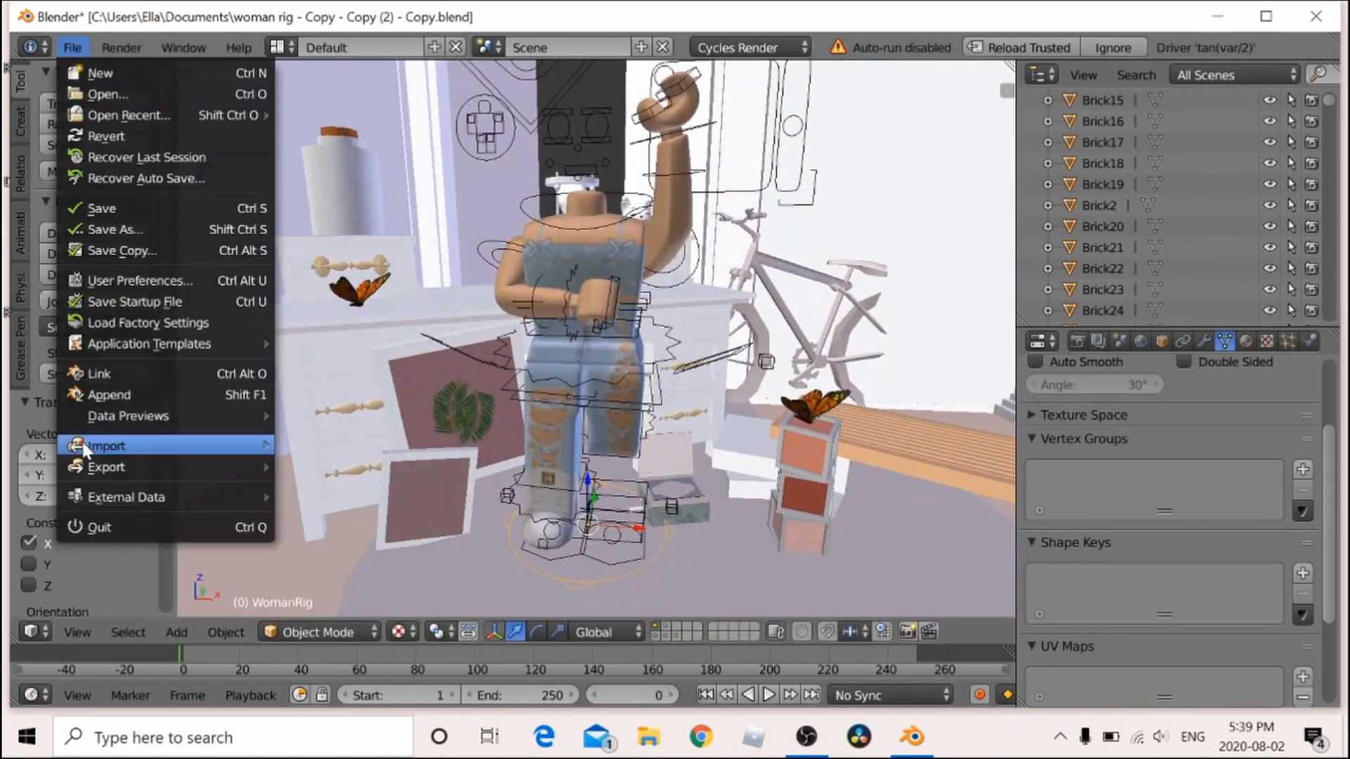
pyautogui.moveTo(86, 450)
pyautogui.click(369, 572)
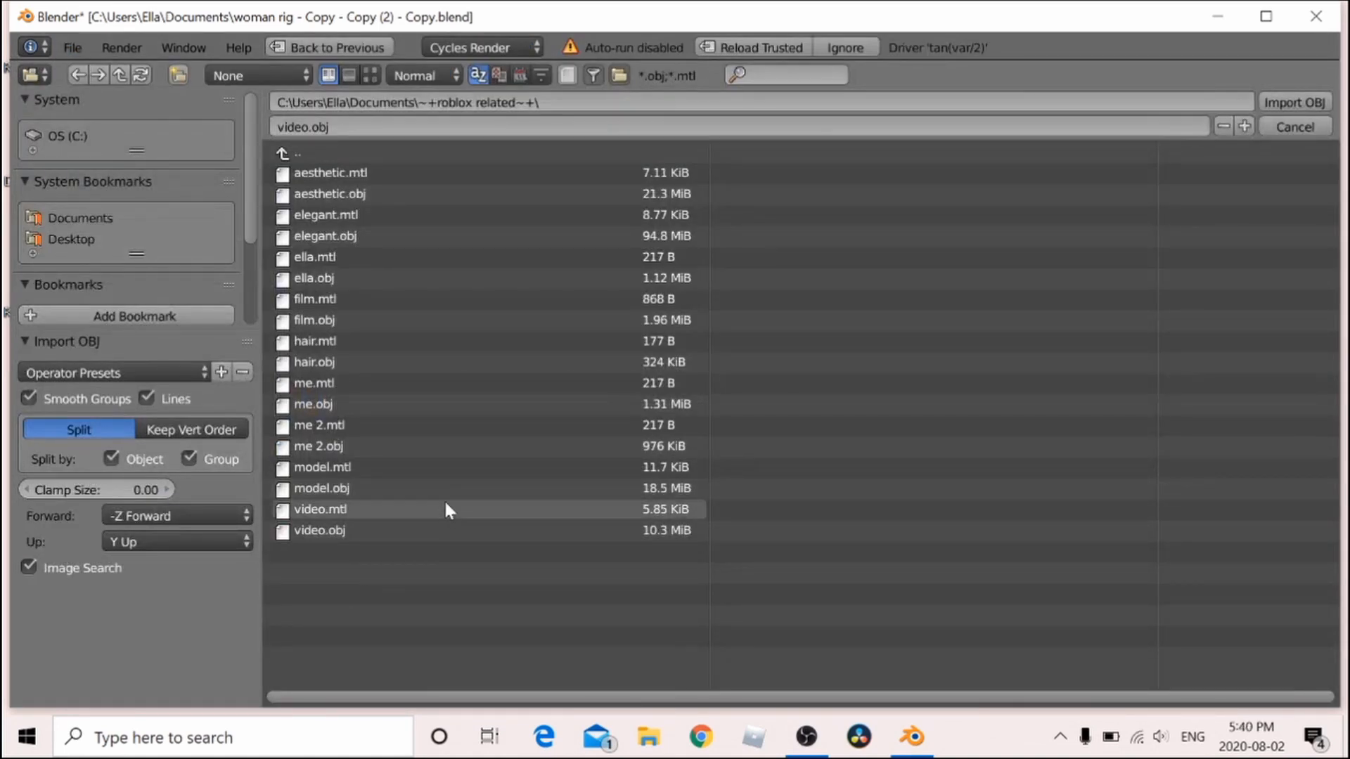
pyautogui.click(413, 321)
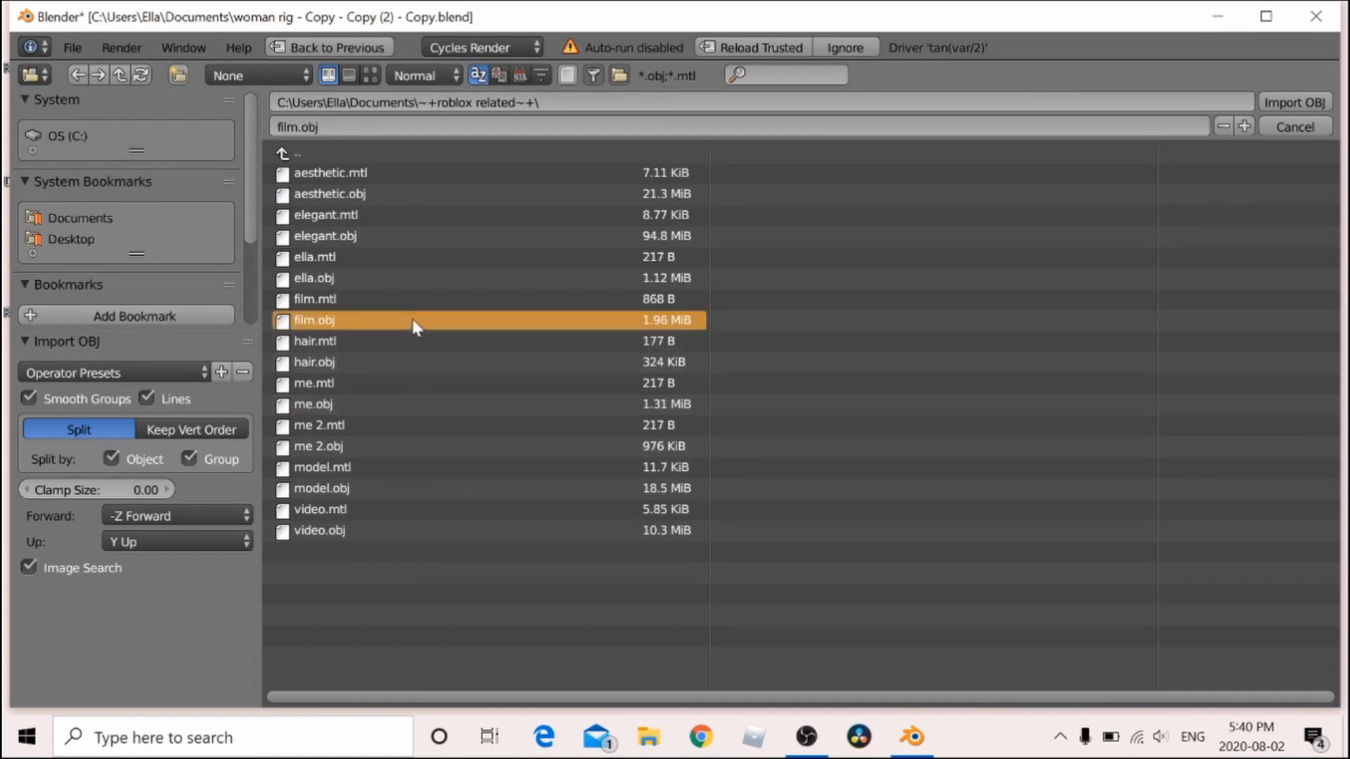
pyautogui.click(1312, 103)
# Delete the imported avatar's torso, both arms and both legs, keeping the head, hair and accessories
pyautogui.hotkey('shift', 'f')
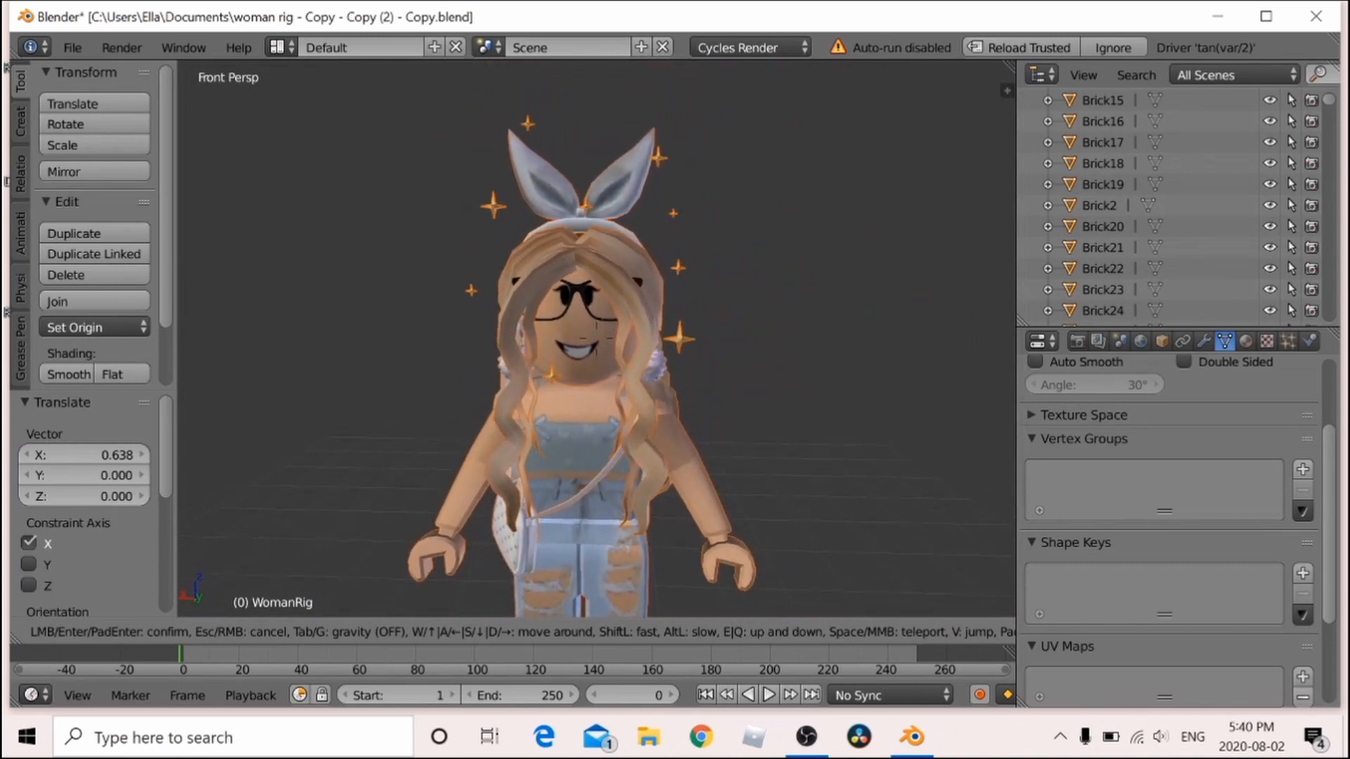
pyautogui.press('w')
pyautogui.click(608, 295)
pyautogui.hotkey('shift', 'f')
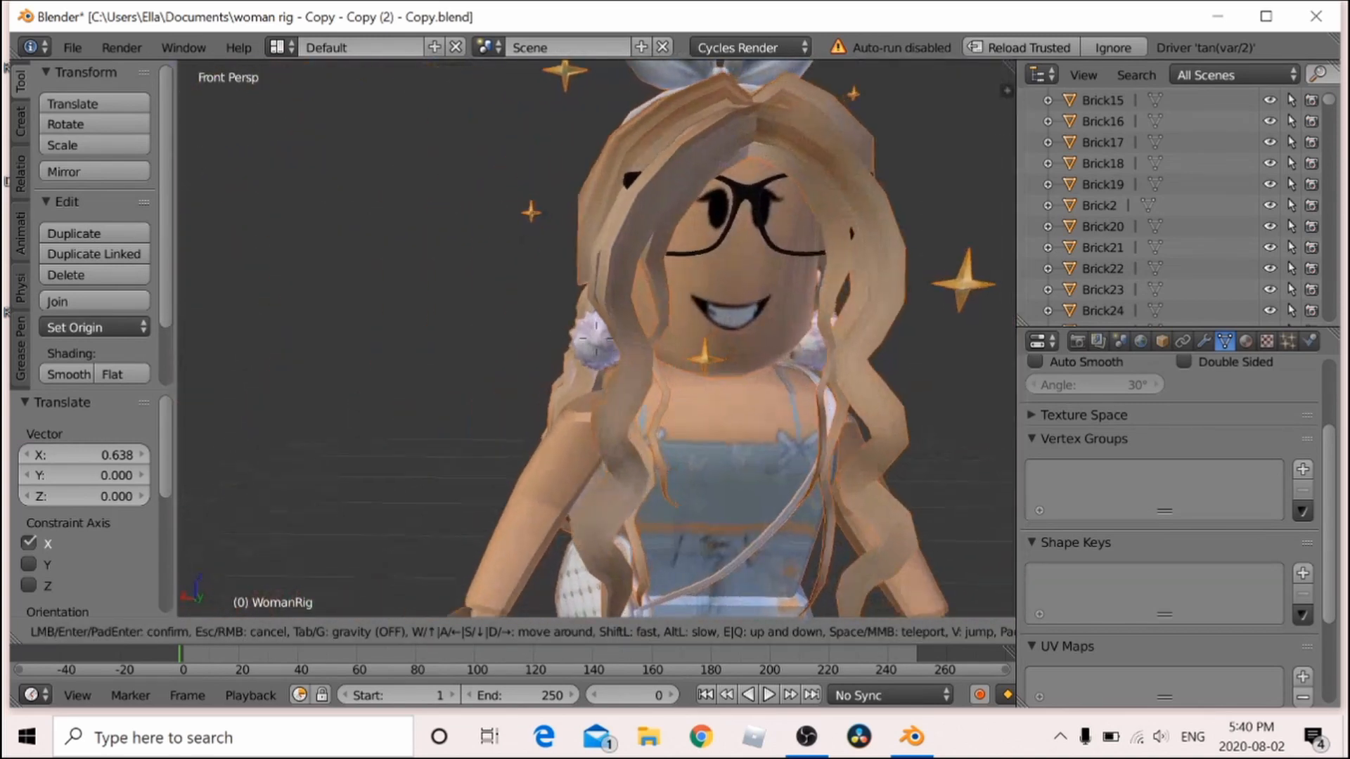
pyautogui.click(596, 337)
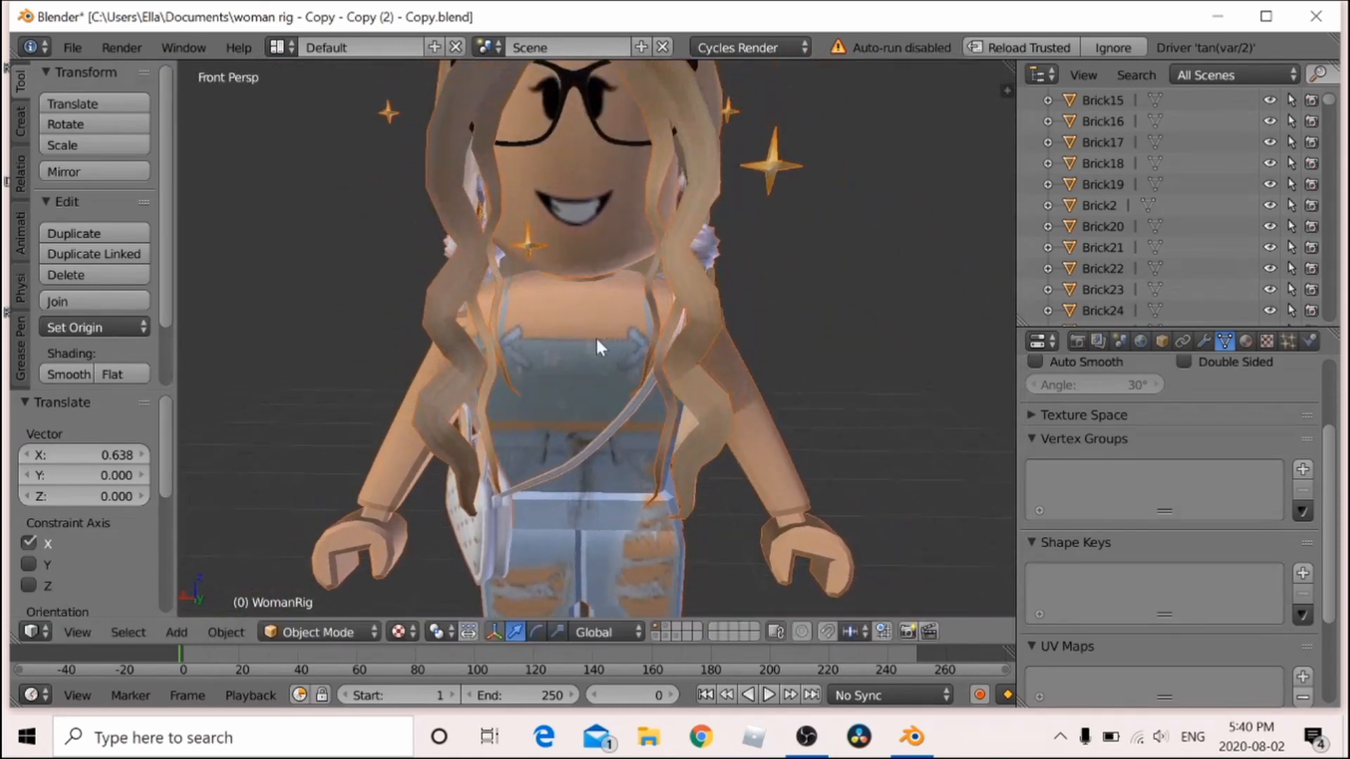
pyautogui.rightClick(561, 359)
pyautogui.rightClick(370, 487)
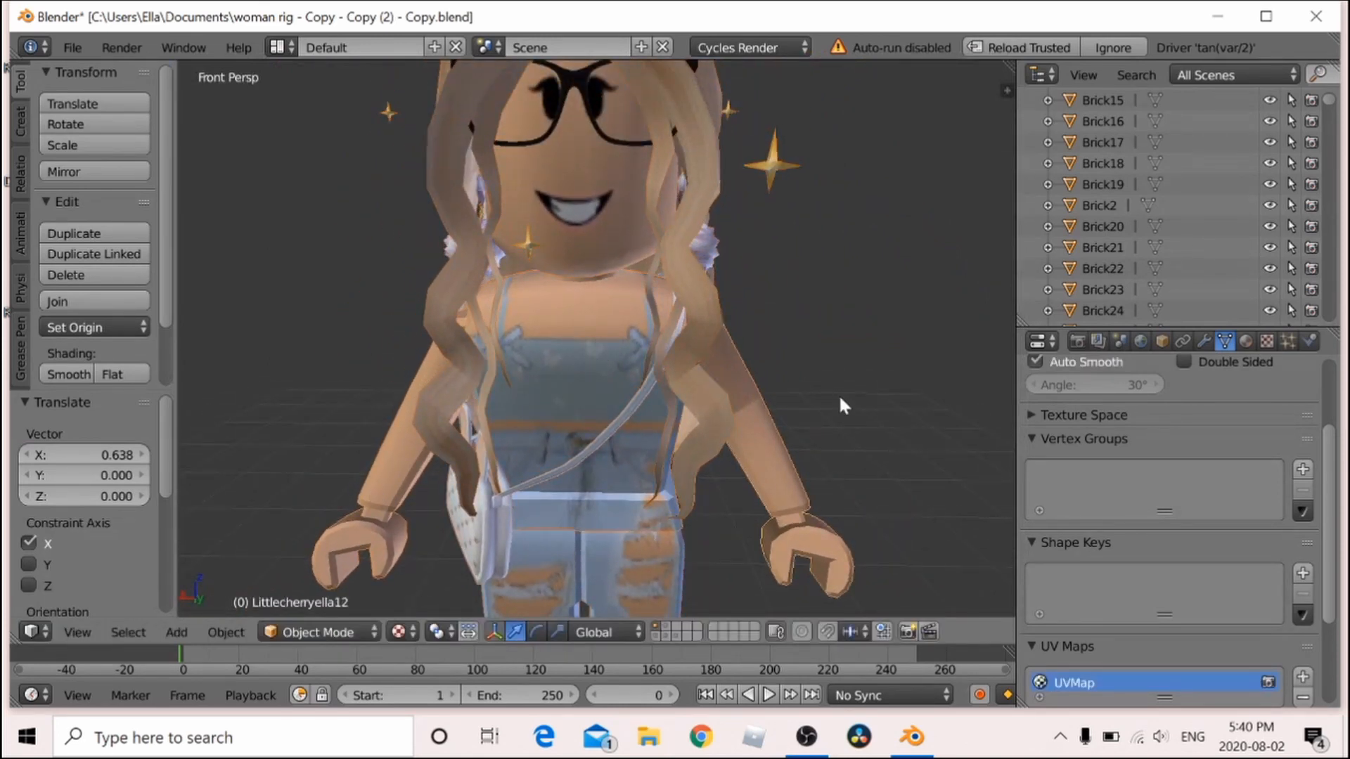
pyautogui.rightClick(570, 335)
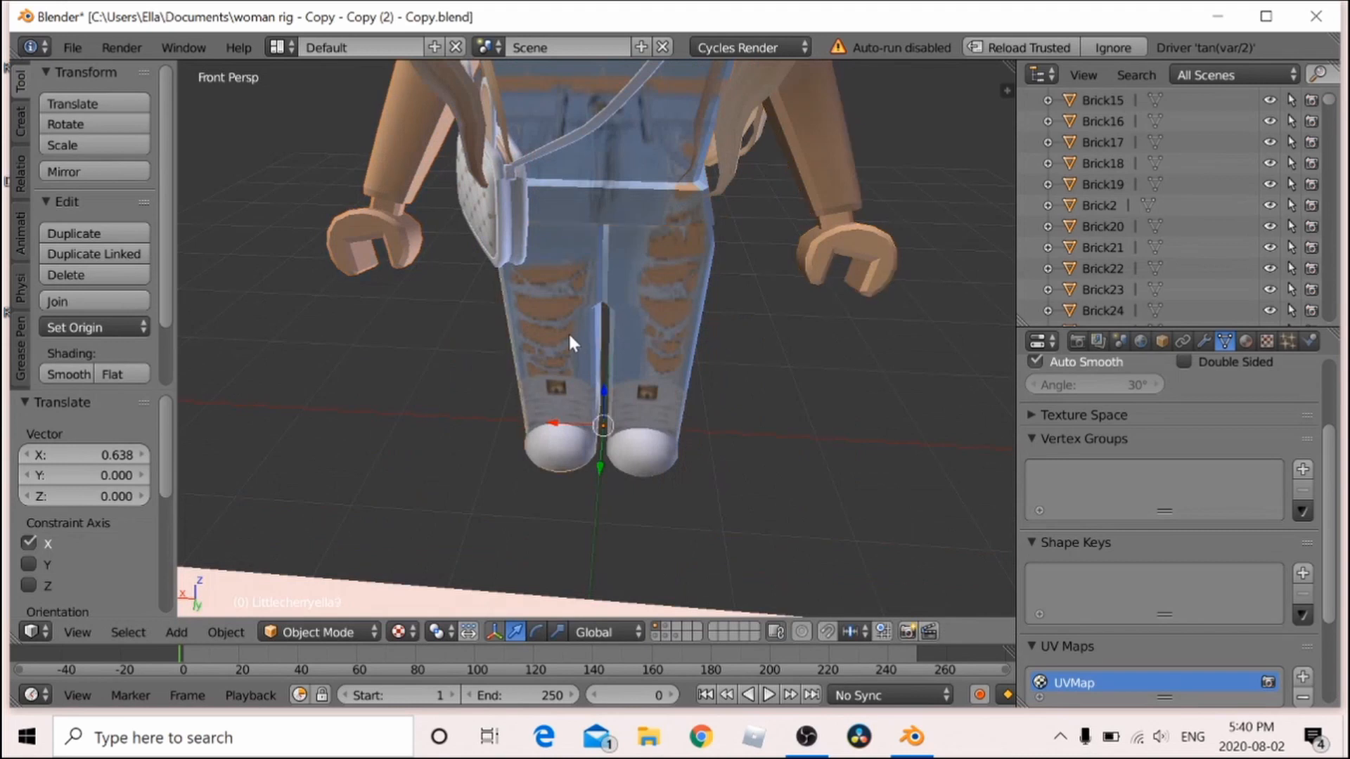
pyautogui.keyDown('shift'); pyautogui.rightClick(673, 338); pyautogui.keyUp('shift')
pyautogui.keyDown('shift'); pyautogui.rightClick(842, 152); pyautogui.keyUp('shift')
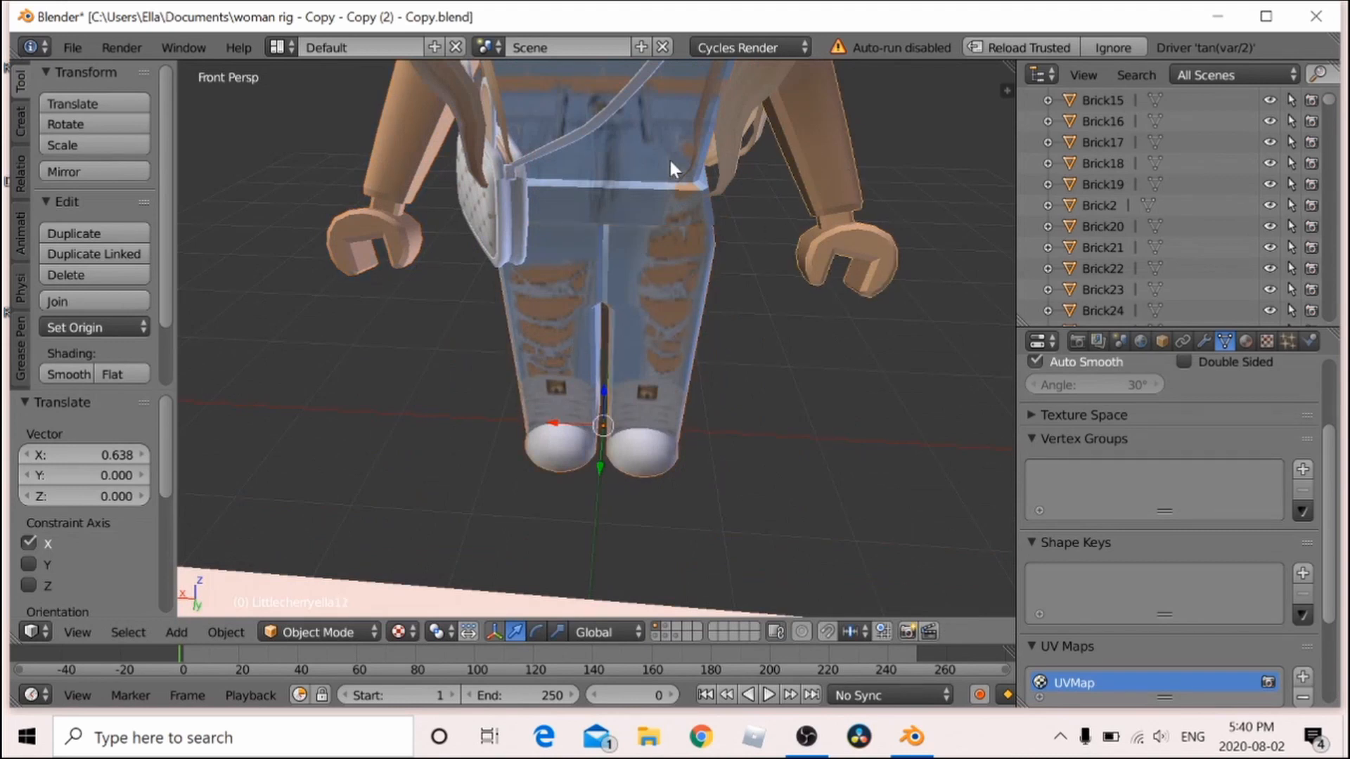
pyautogui.keyDown('shift'); pyautogui.rightClick(621, 151); pyautogui.keyUp('shift')
pyautogui.hotkey('shift', 'f')
pyautogui.press('s')
pyautogui.press('Return')
pyautogui.press('x')
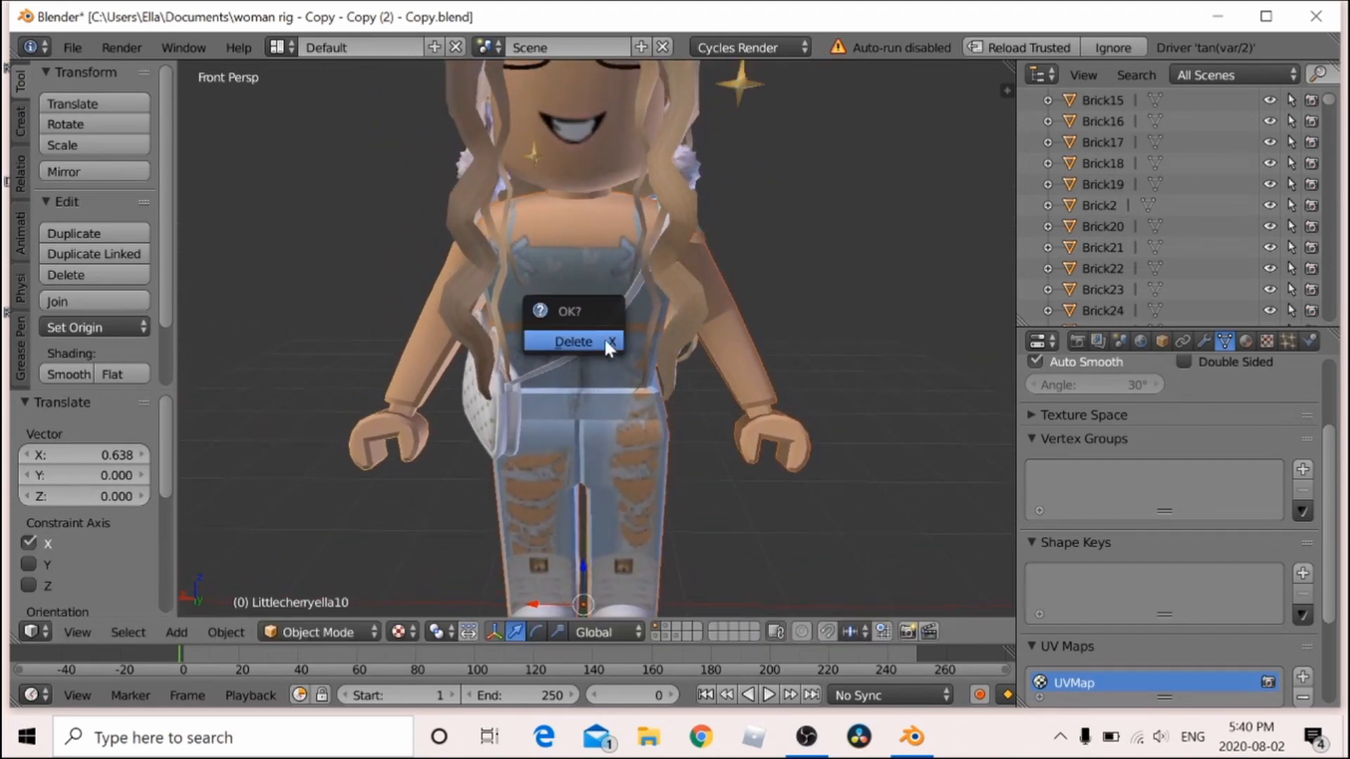
pyautogui.click(605, 337)
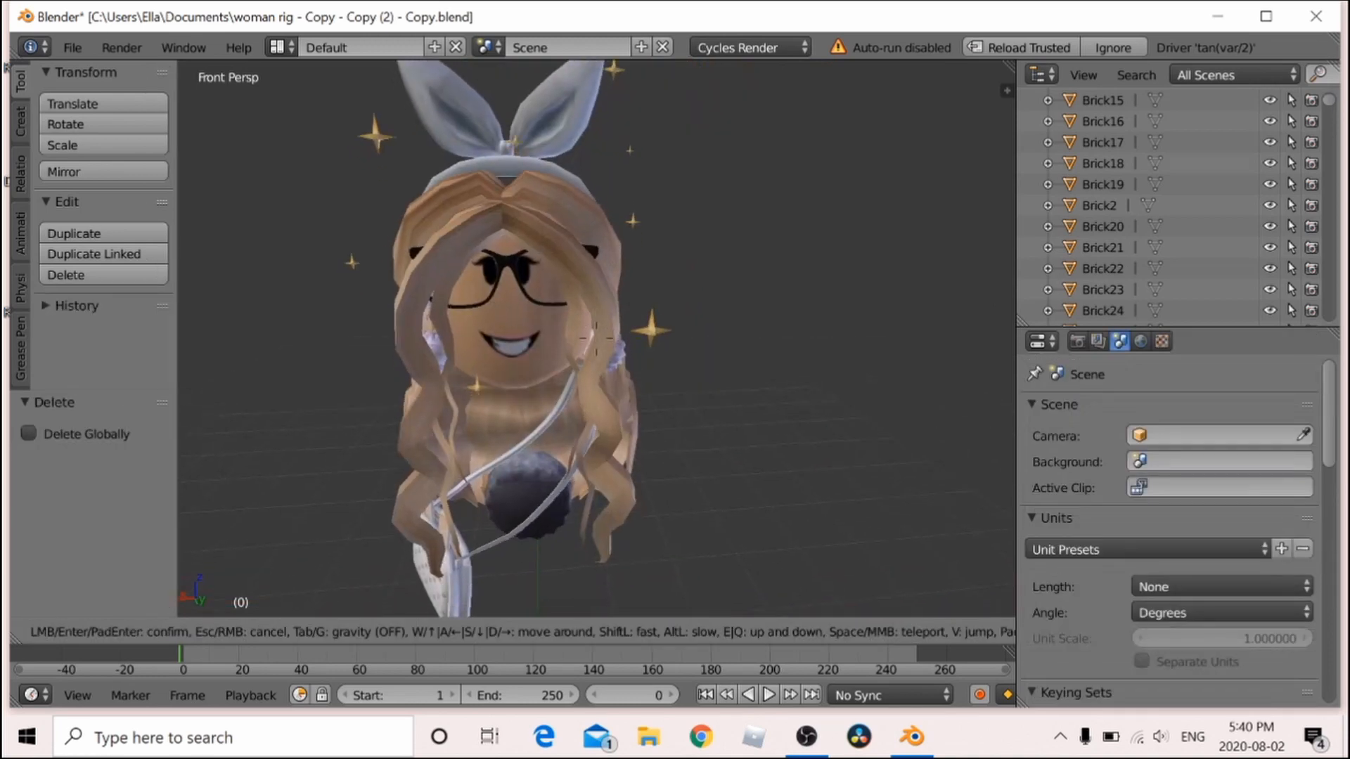
# Delete the imported avatar's shoulder bag and the dark fluffy ball below the hair
pyautogui.click(597, 339)
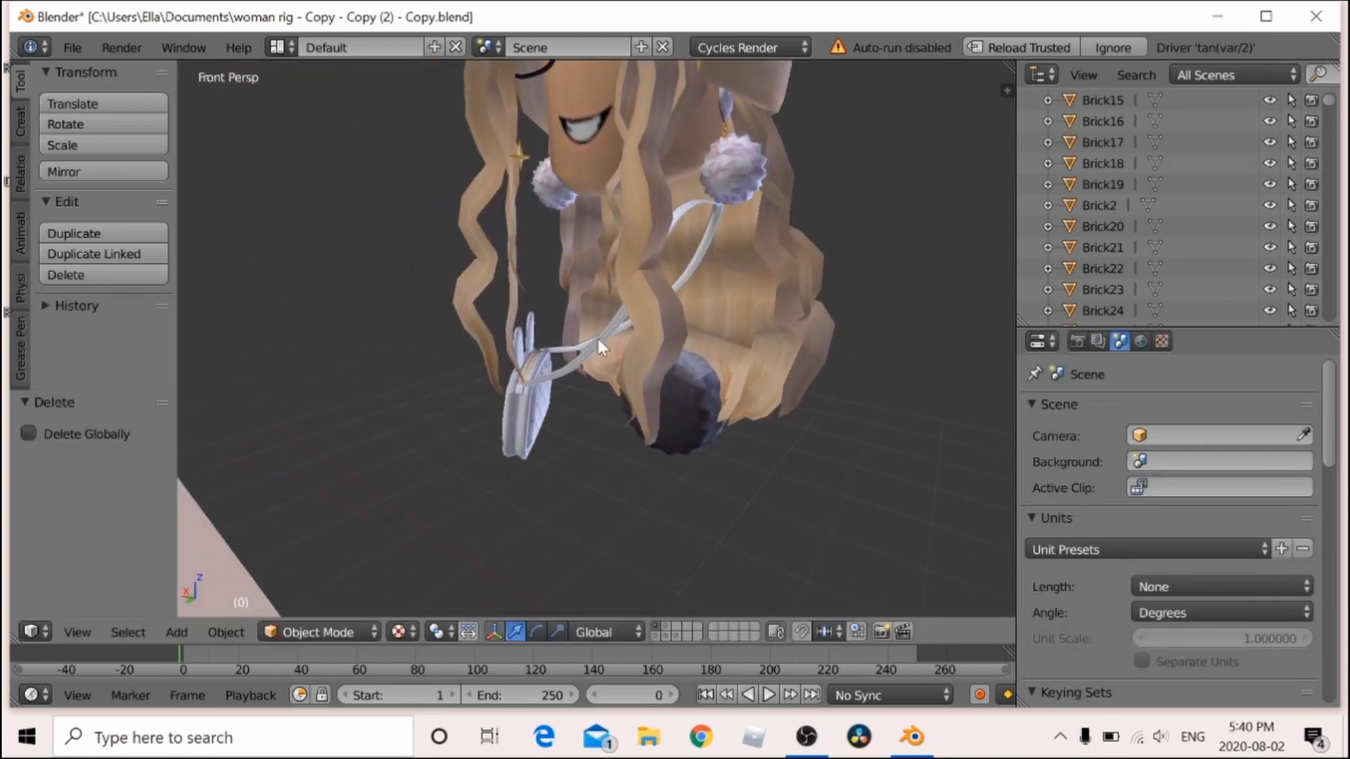
pyautogui.rightClick(528, 381)
pyautogui.rightClick(702, 428)
pyautogui.press('x')
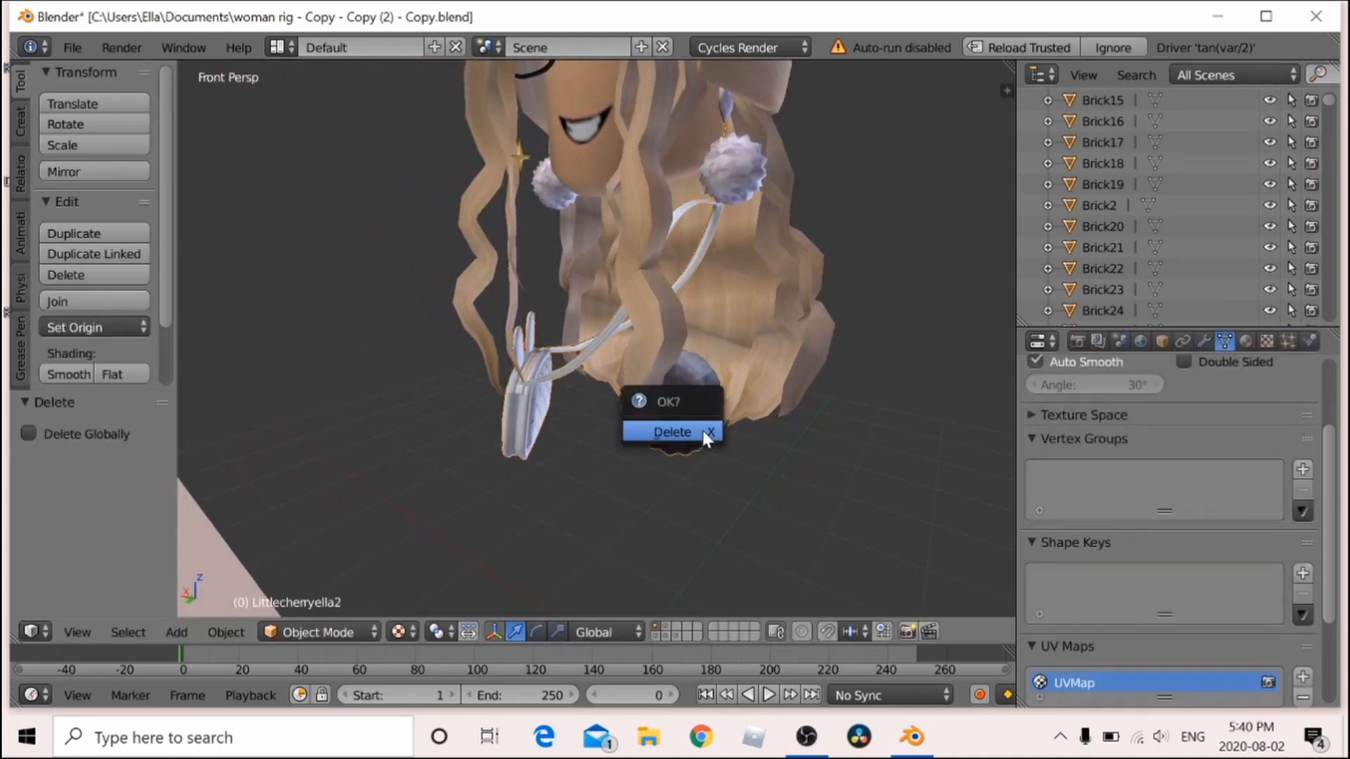
pyautogui.click(700, 431)
# Select the imported hair, sparkles and bunny ears together and set their origins to geometry
pyautogui.hotkey('shift', 'f')
pyautogui.press('s')
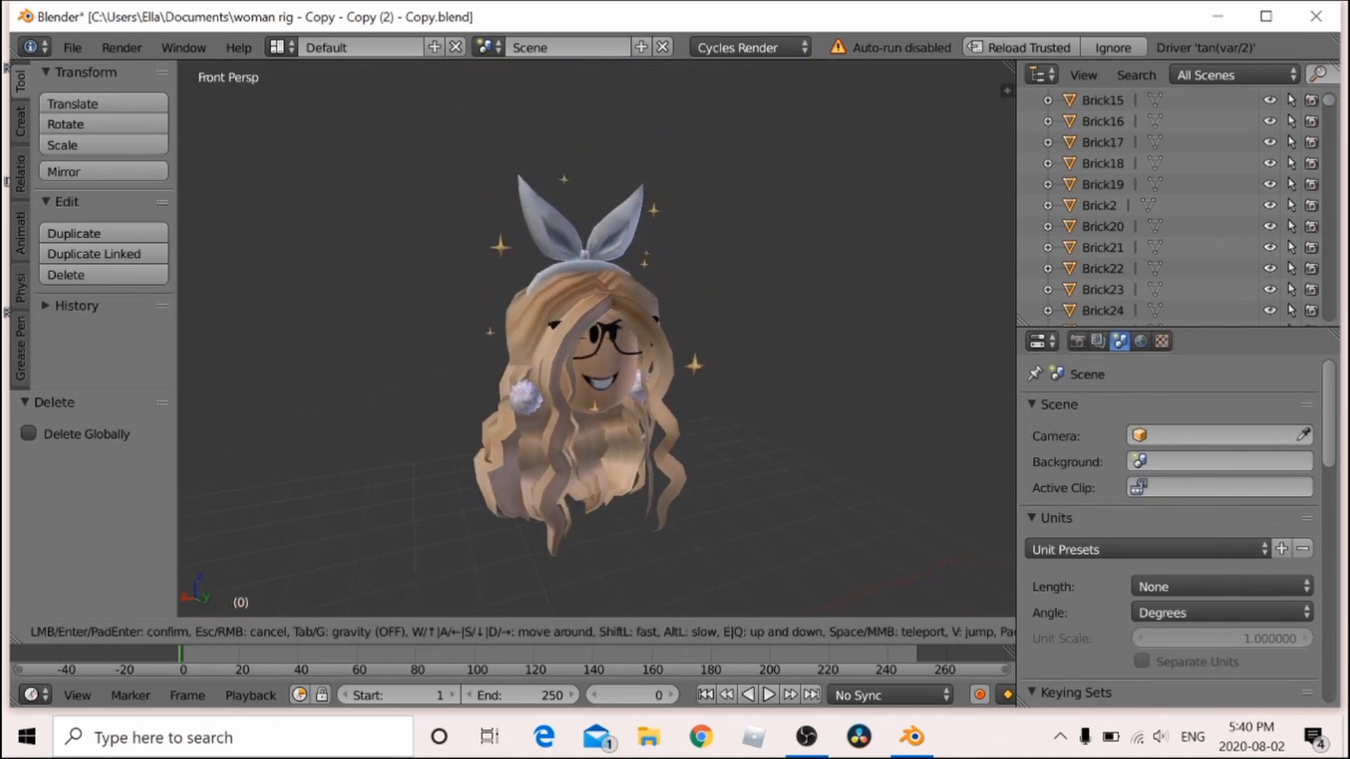
pyautogui.press('w')
pyautogui.press('a')
pyautogui.click(613, 346)
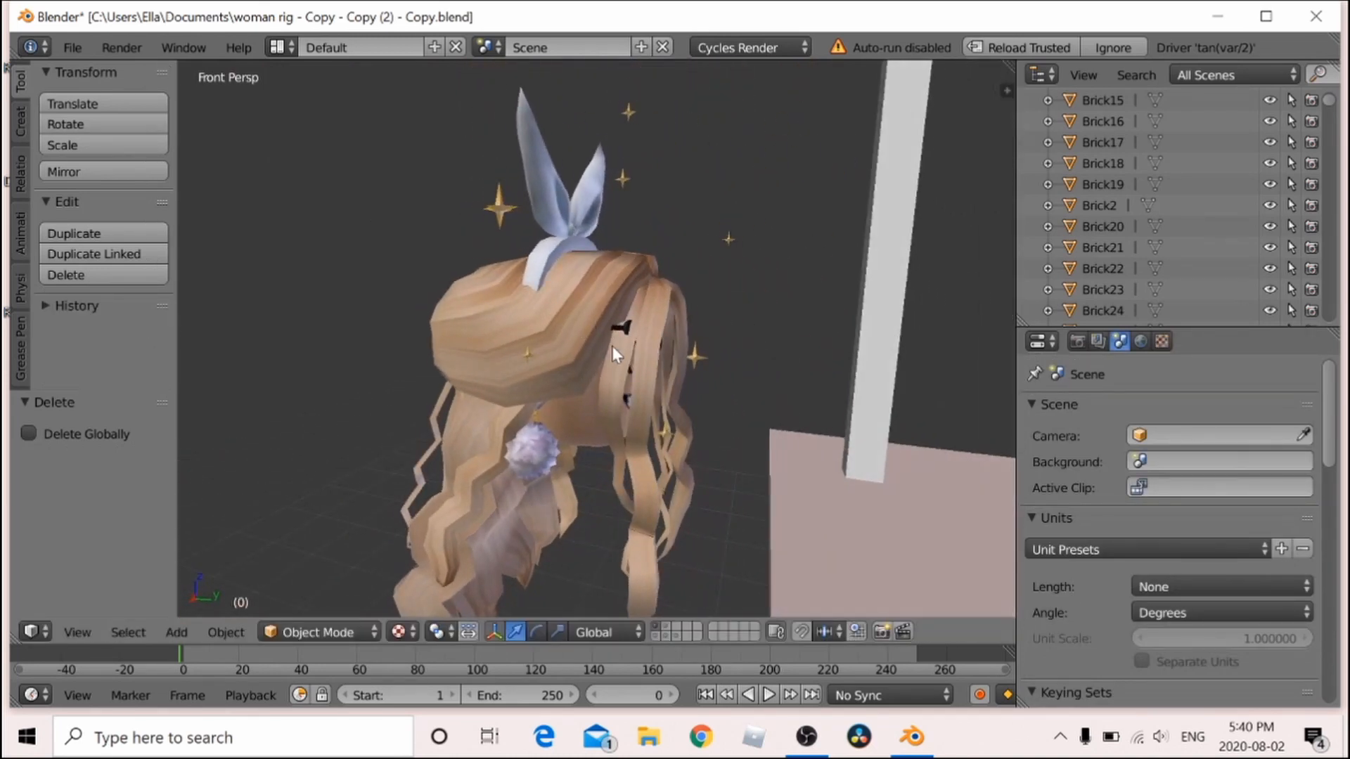
pyautogui.rightClick(580, 308)
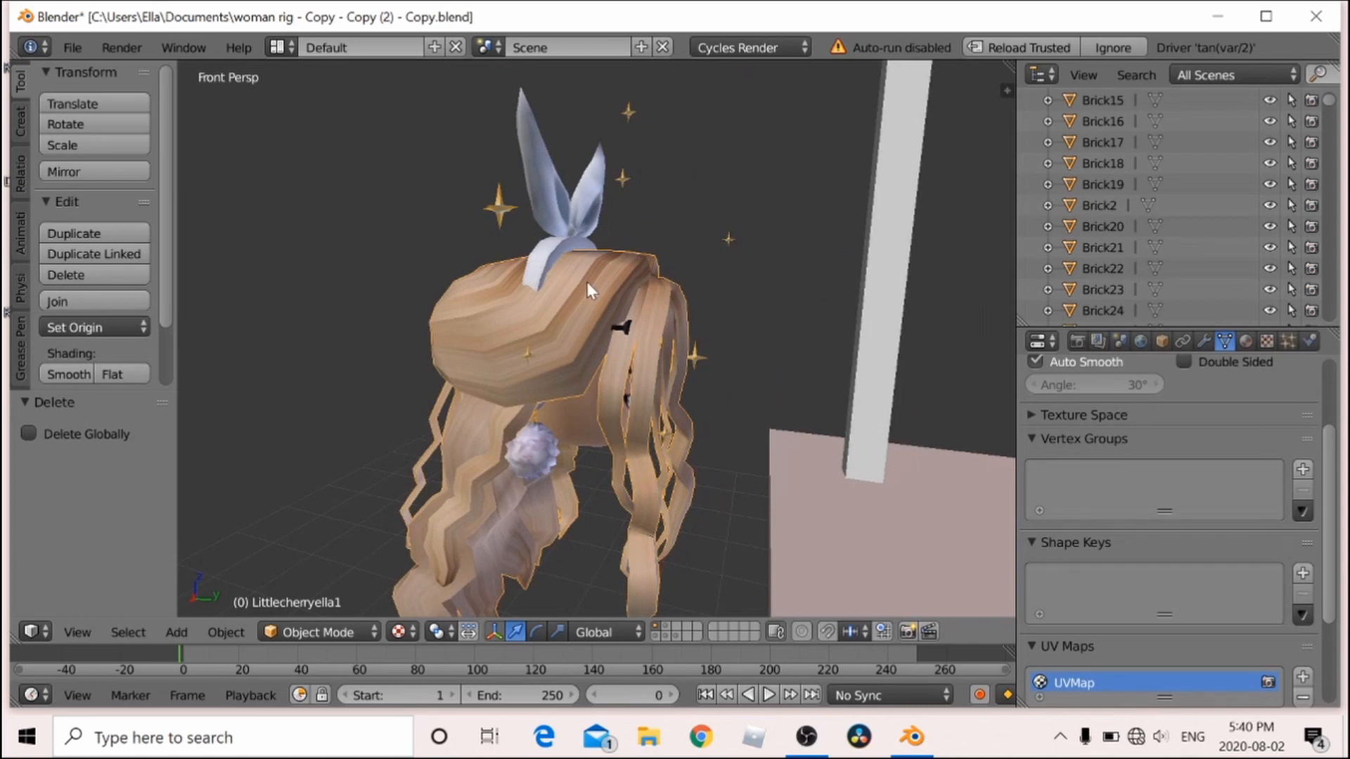
pyautogui.rightClick(492, 206)
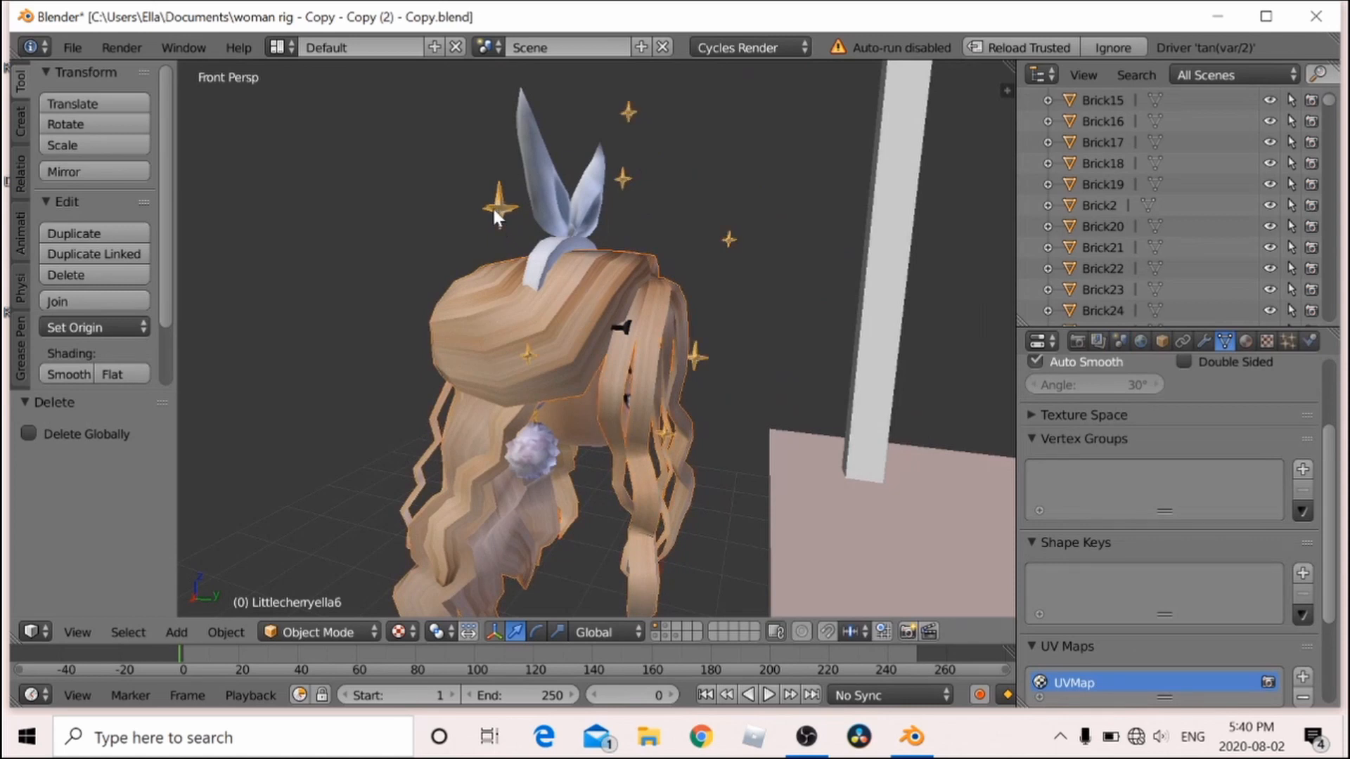
pyautogui.rightClick(517, 121)
pyautogui.hotkey('shift', 'f')
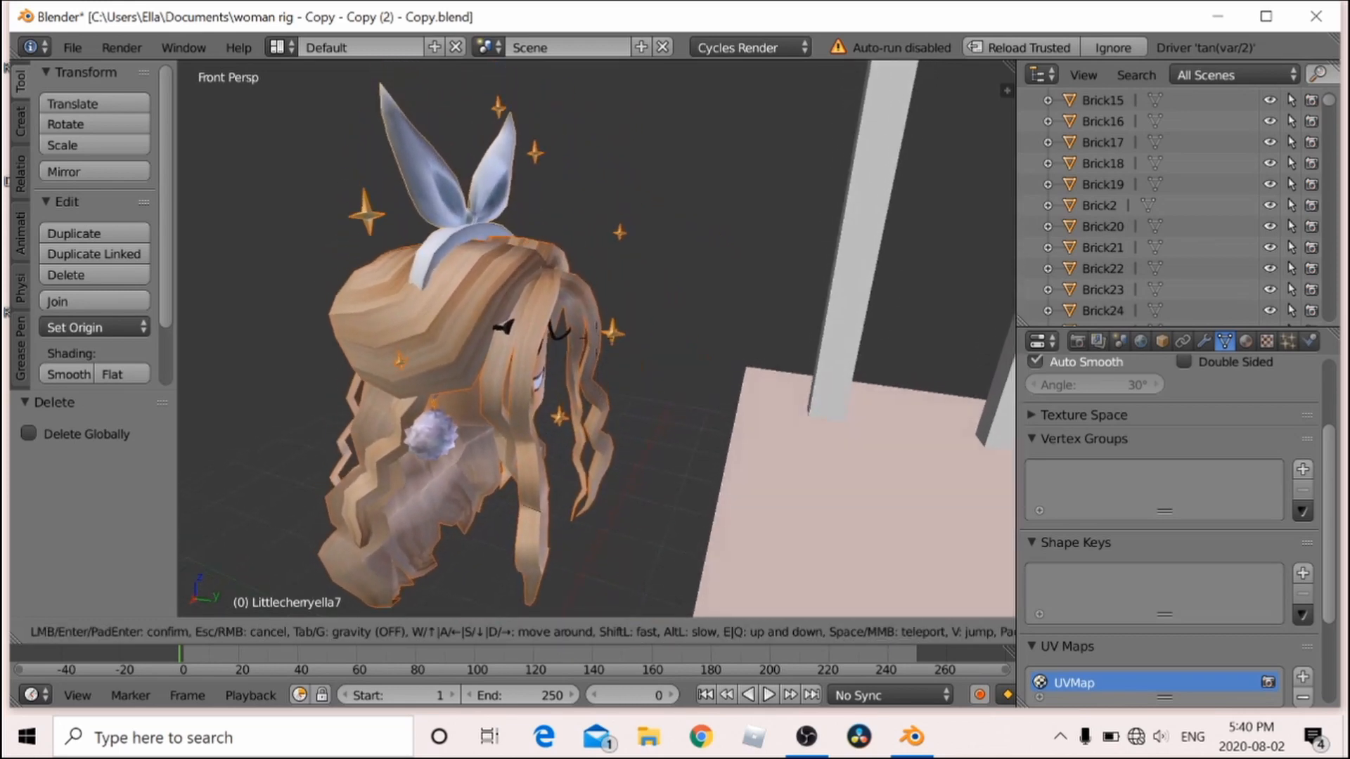
pyautogui.press('w')
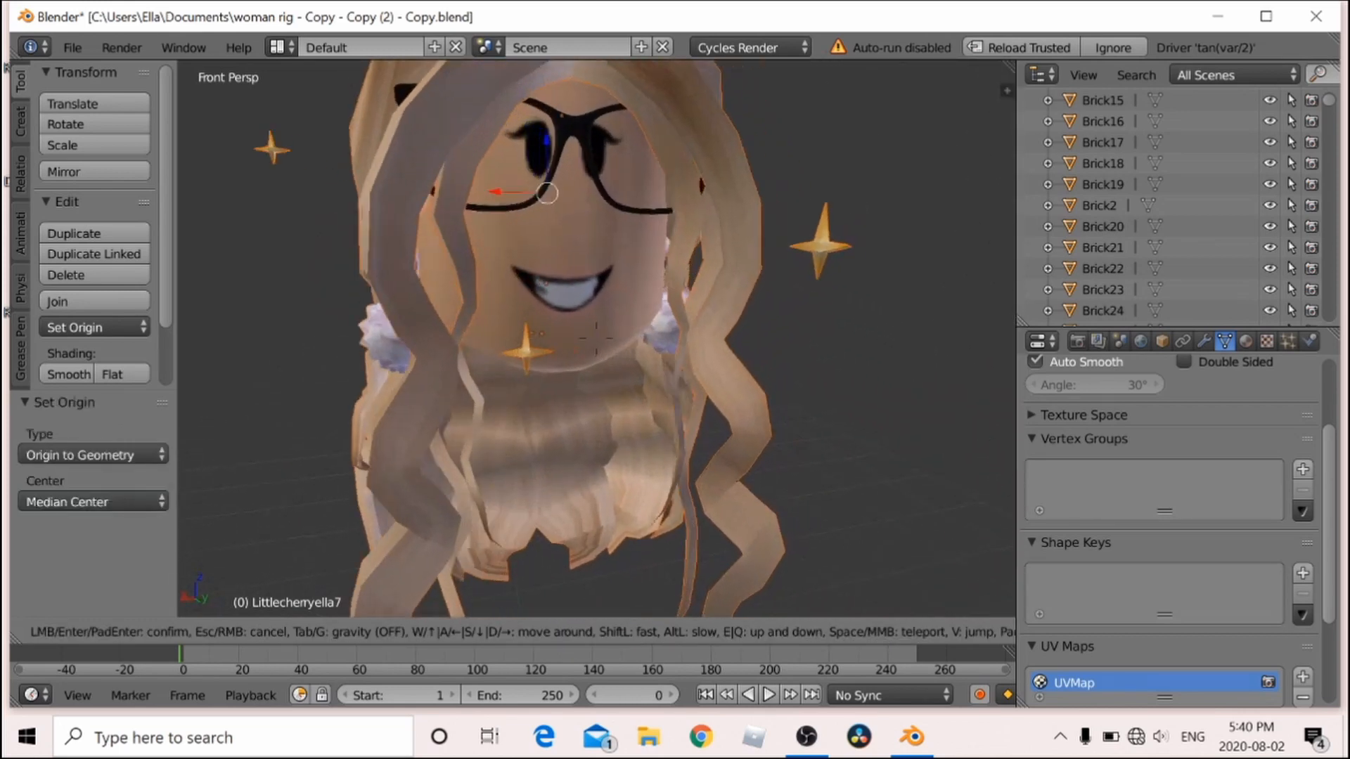
# Join the imported avatar's head, hair, bunny ears, sparkles and other accessories into one object
pyautogui.click(672, 325)
pyautogui.rightClick(655, 291)
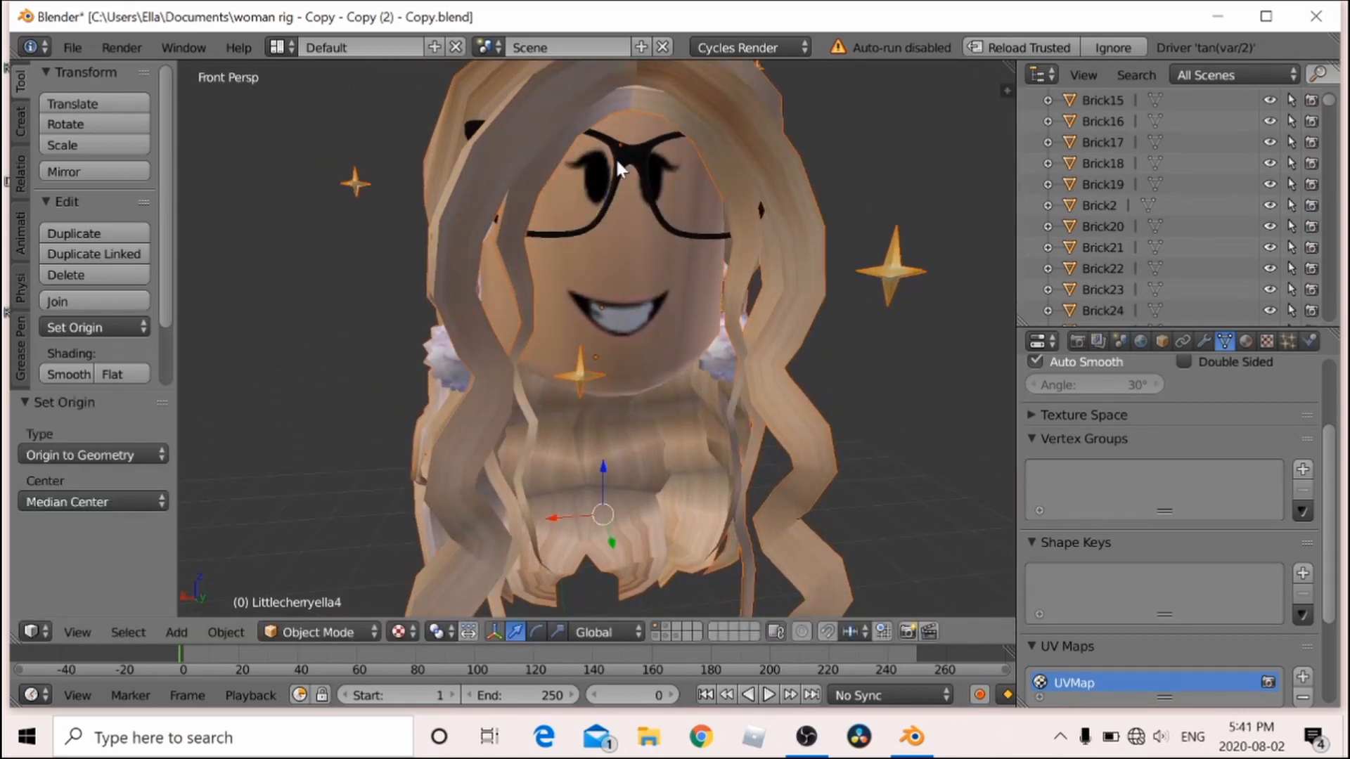
pyautogui.hotkey('shift', 'f')
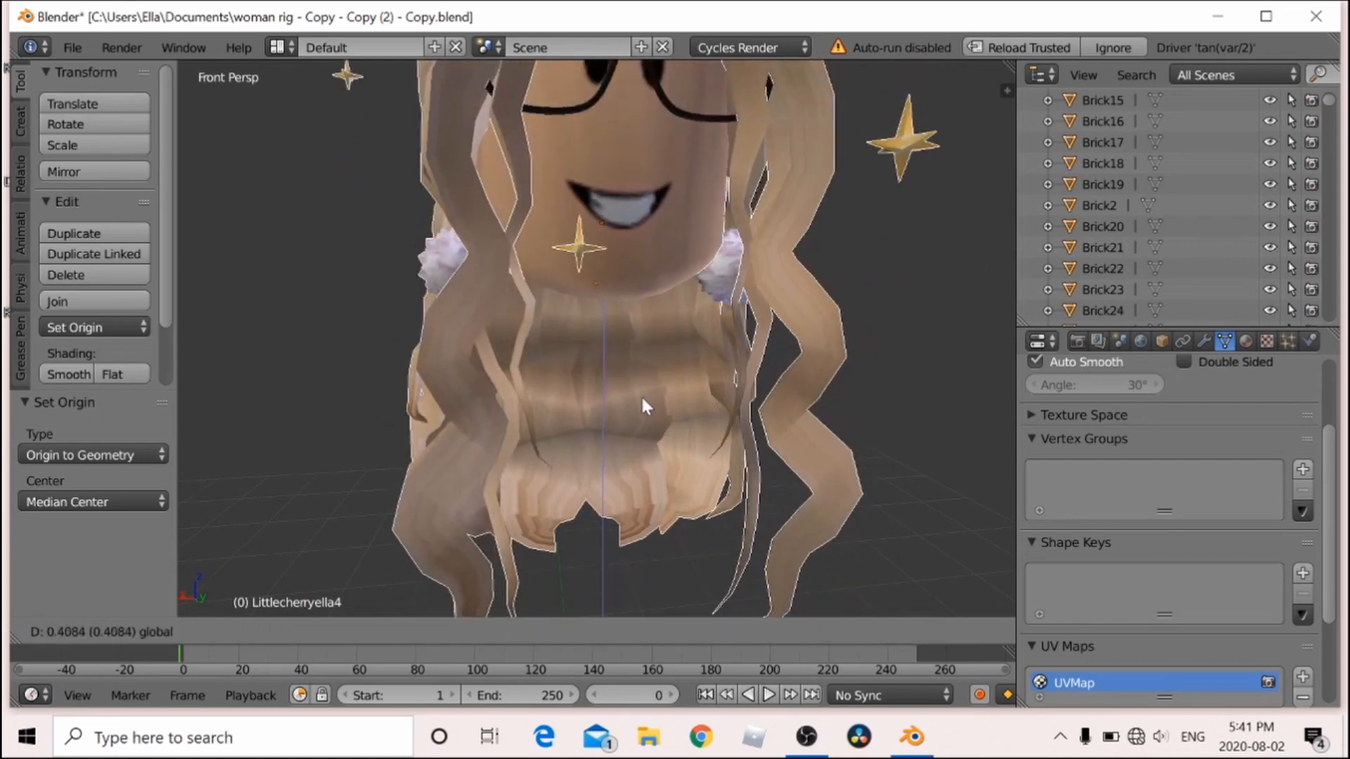
pyautogui.press('s')
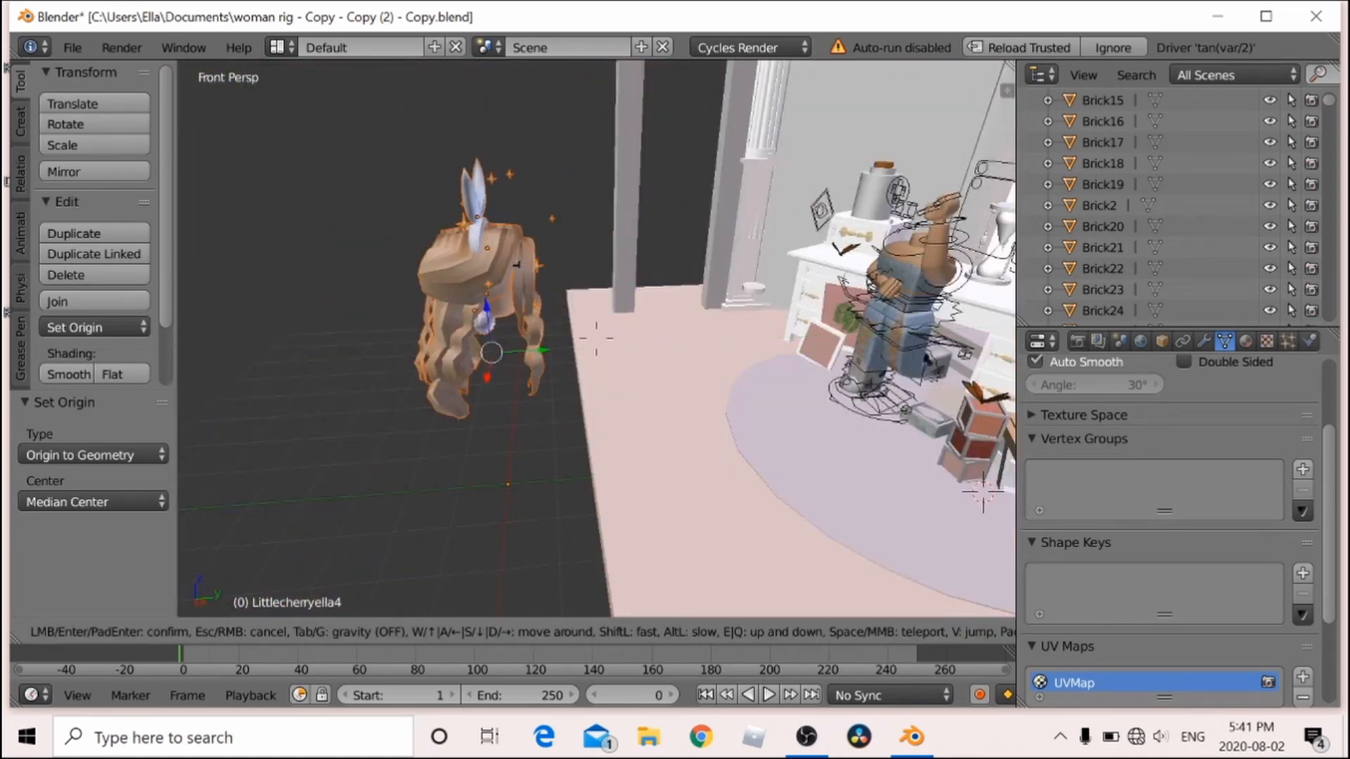
pyautogui.press('Escape')
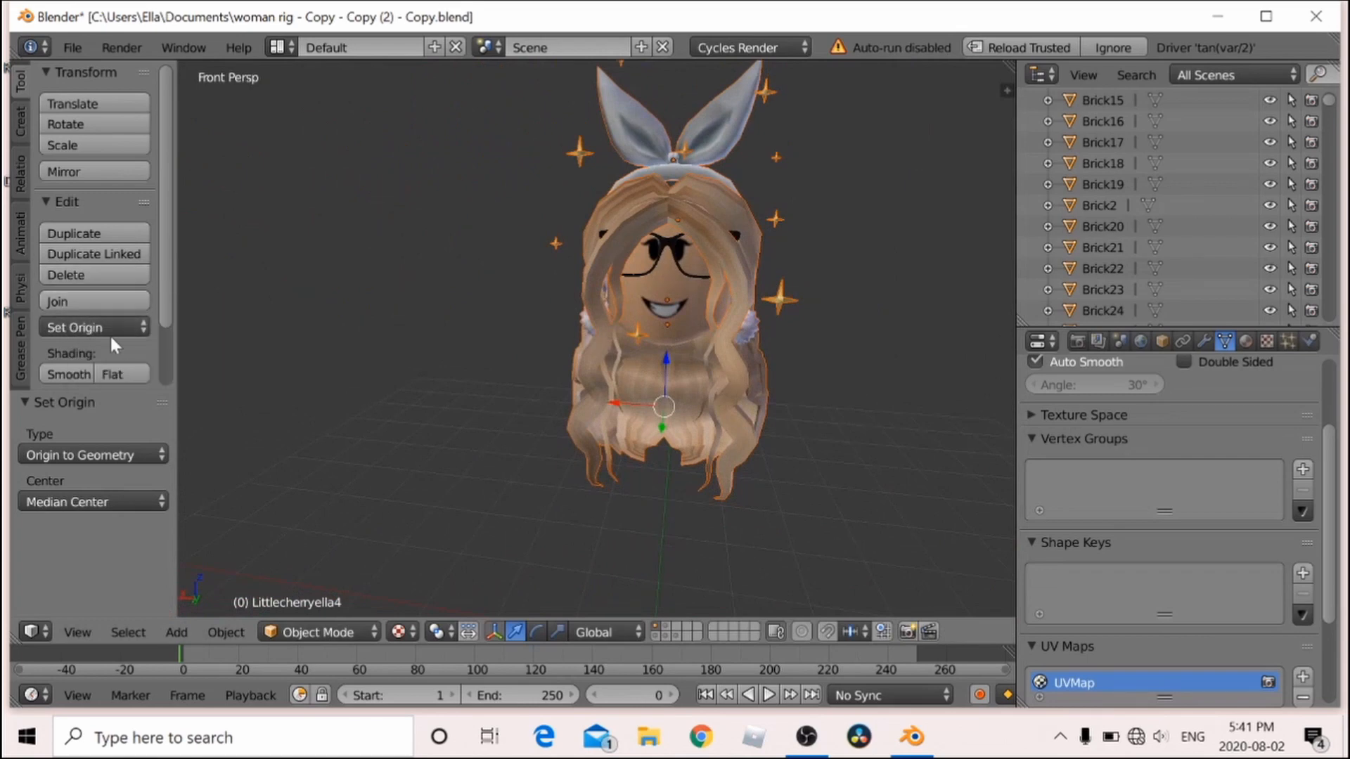
pyautogui.click(95, 303)
# Move the joined avatar head and hair about 6.9 along Y and -2.6 along X, and seat them on the woman rig's neck
pyautogui.hotkey('shift', 'f')
pyautogui.press('w')
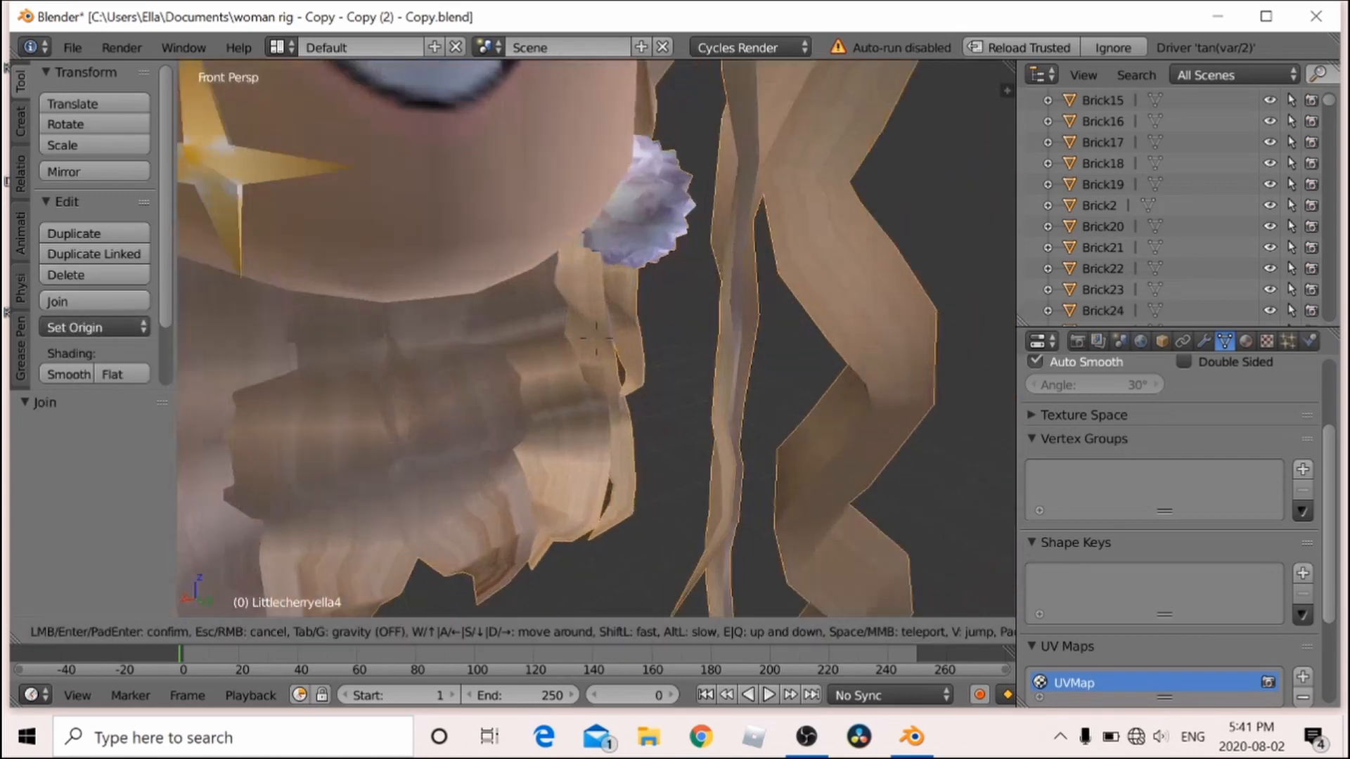
pyautogui.press('s')
pyautogui.press('w')
pyautogui.press('s')
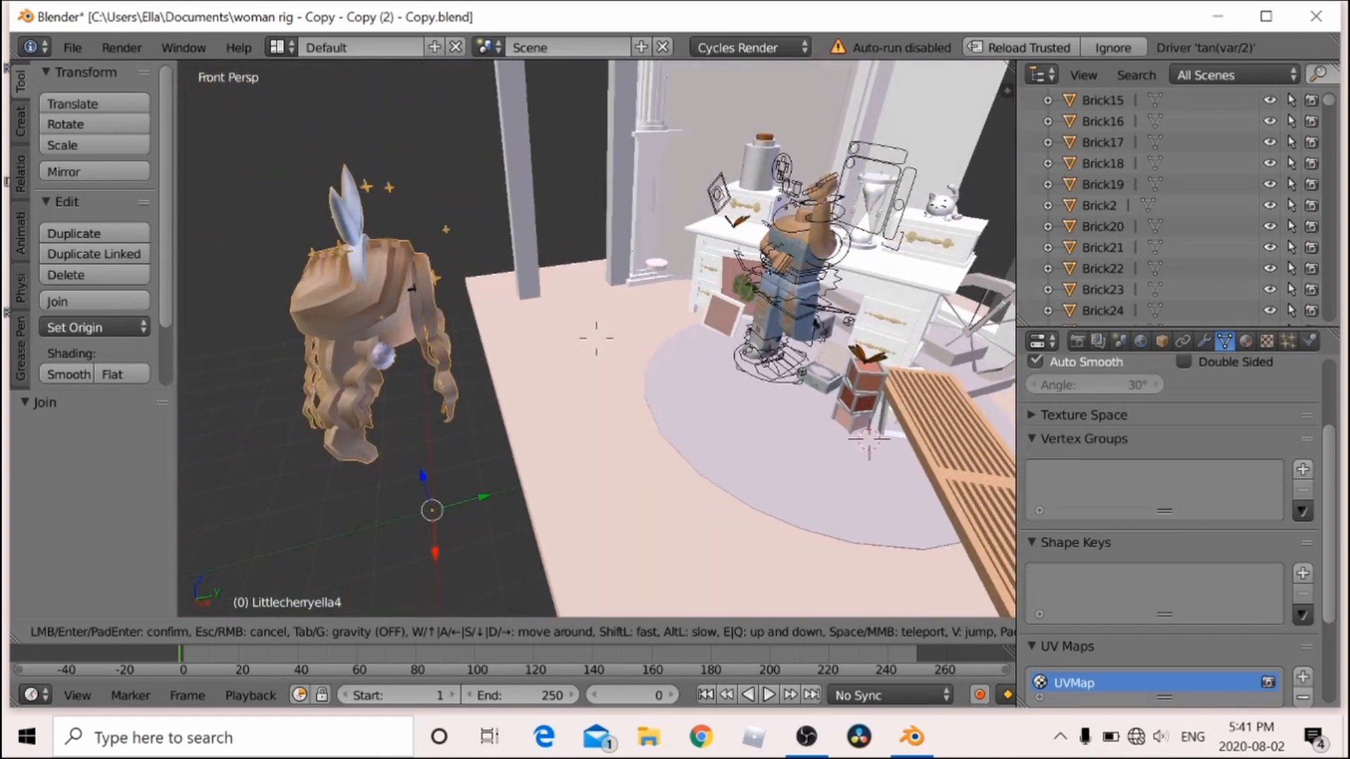
pyautogui.click(597, 339)
pyautogui.moveTo(472, 495); pyautogui.dragTo(531, 481)
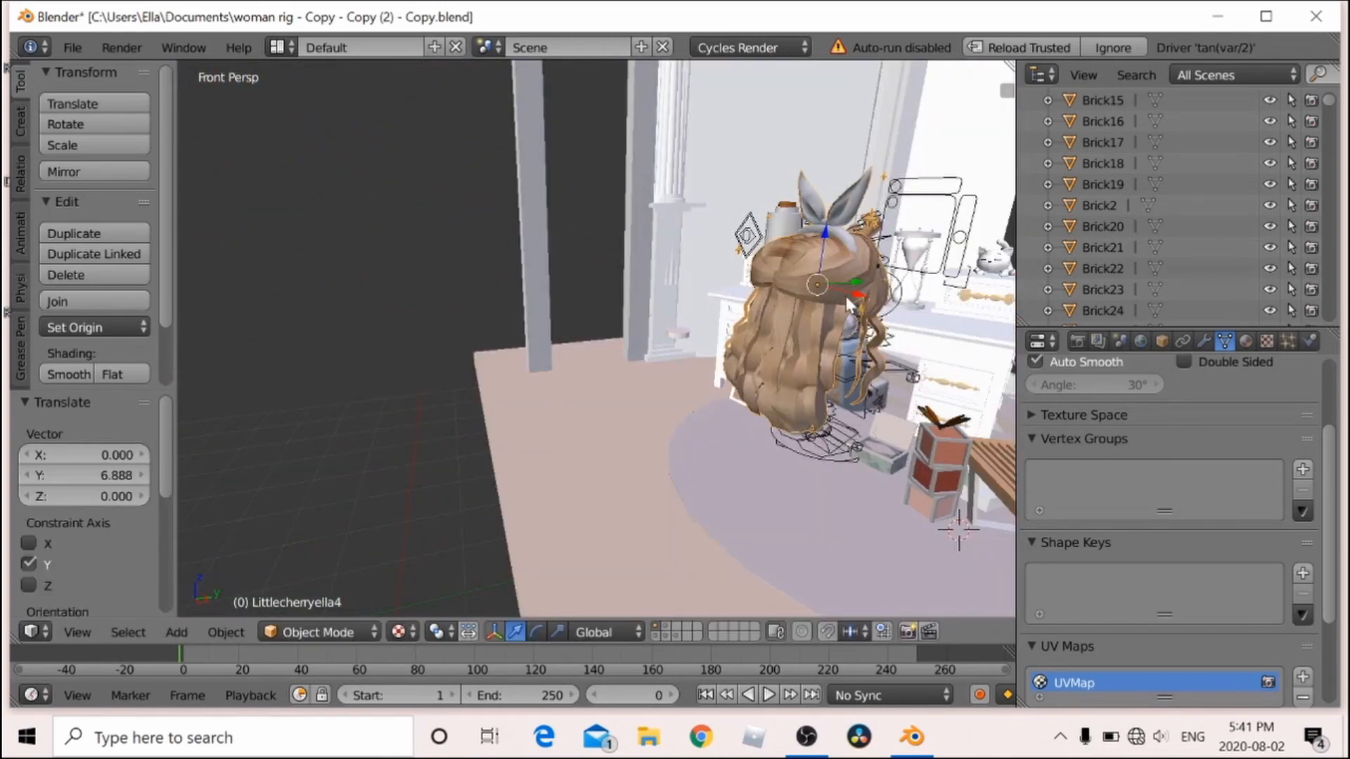
pyautogui.moveTo(853, 294); pyautogui.dragTo(766, 285)
pyautogui.hotkey('shift', 'f')
pyautogui.press('w')
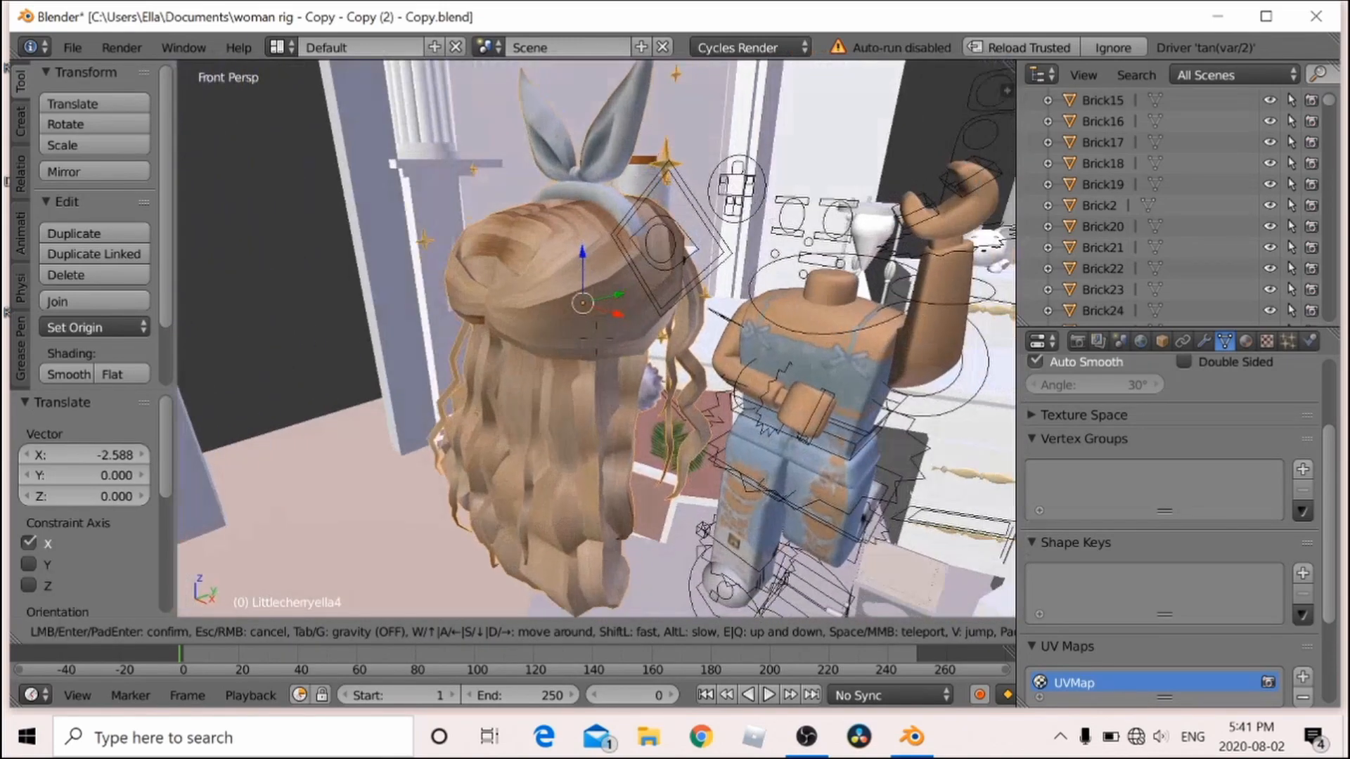
pyautogui.press('s')
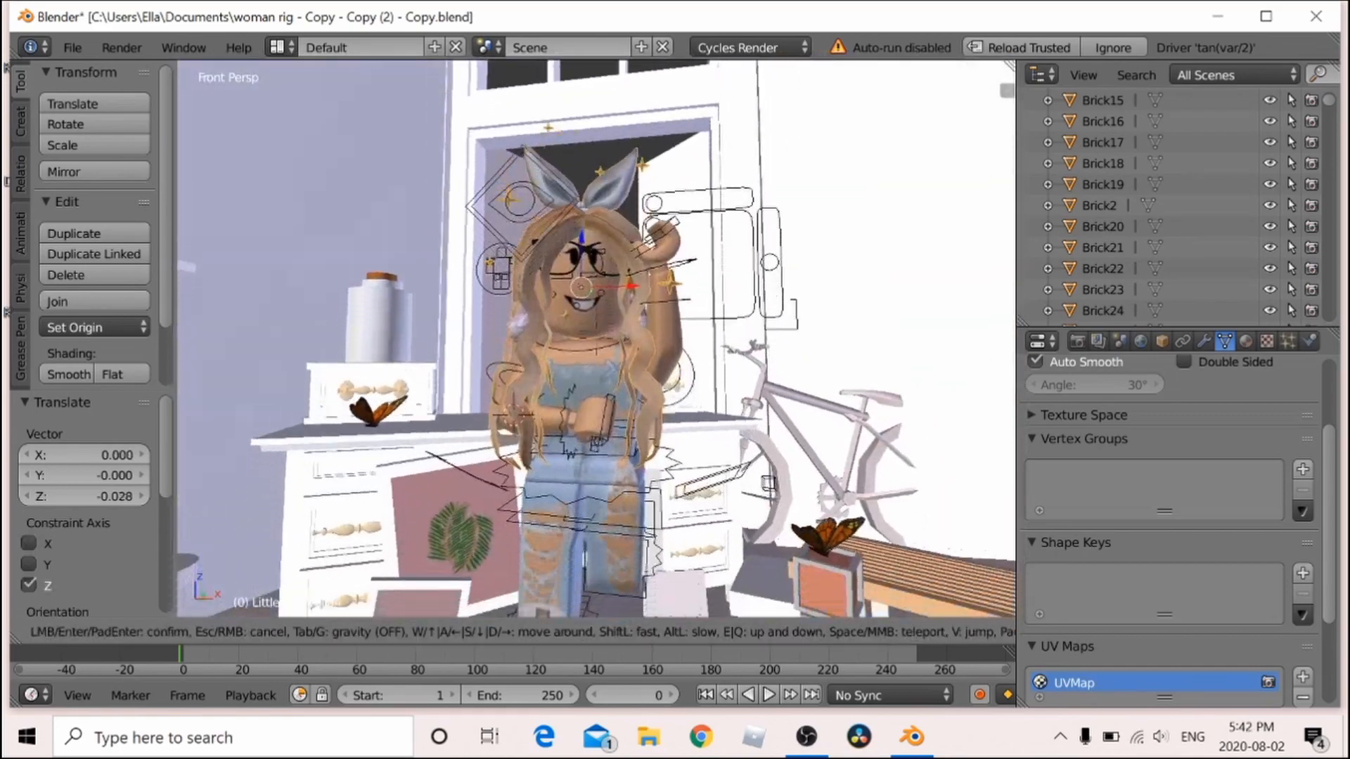
pyautogui.click(596, 338)
# Examine the posed character with its attached head and hair in front of the white dresser
pyautogui.rightClick(842, 206)
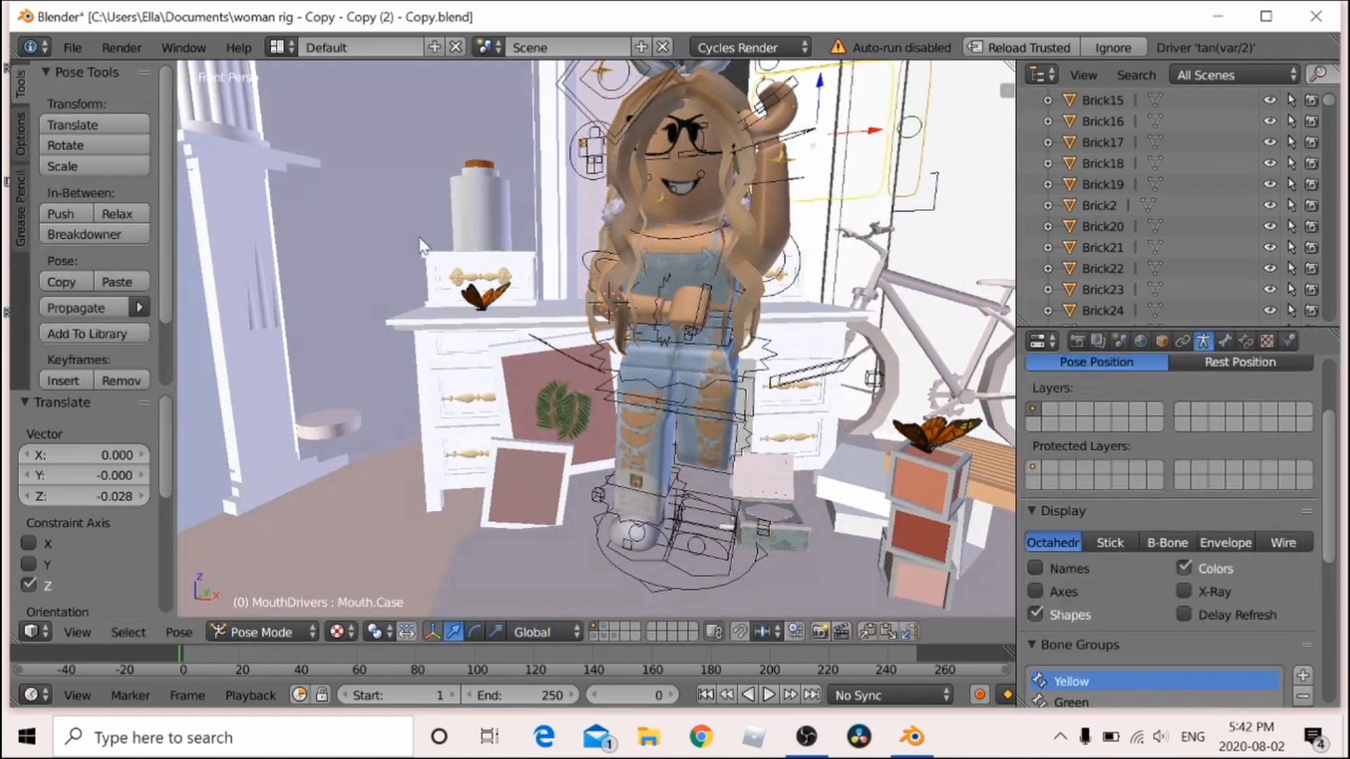
pyautogui.rightClick(382, 237)
pyautogui.hotkey('shift', 'f')
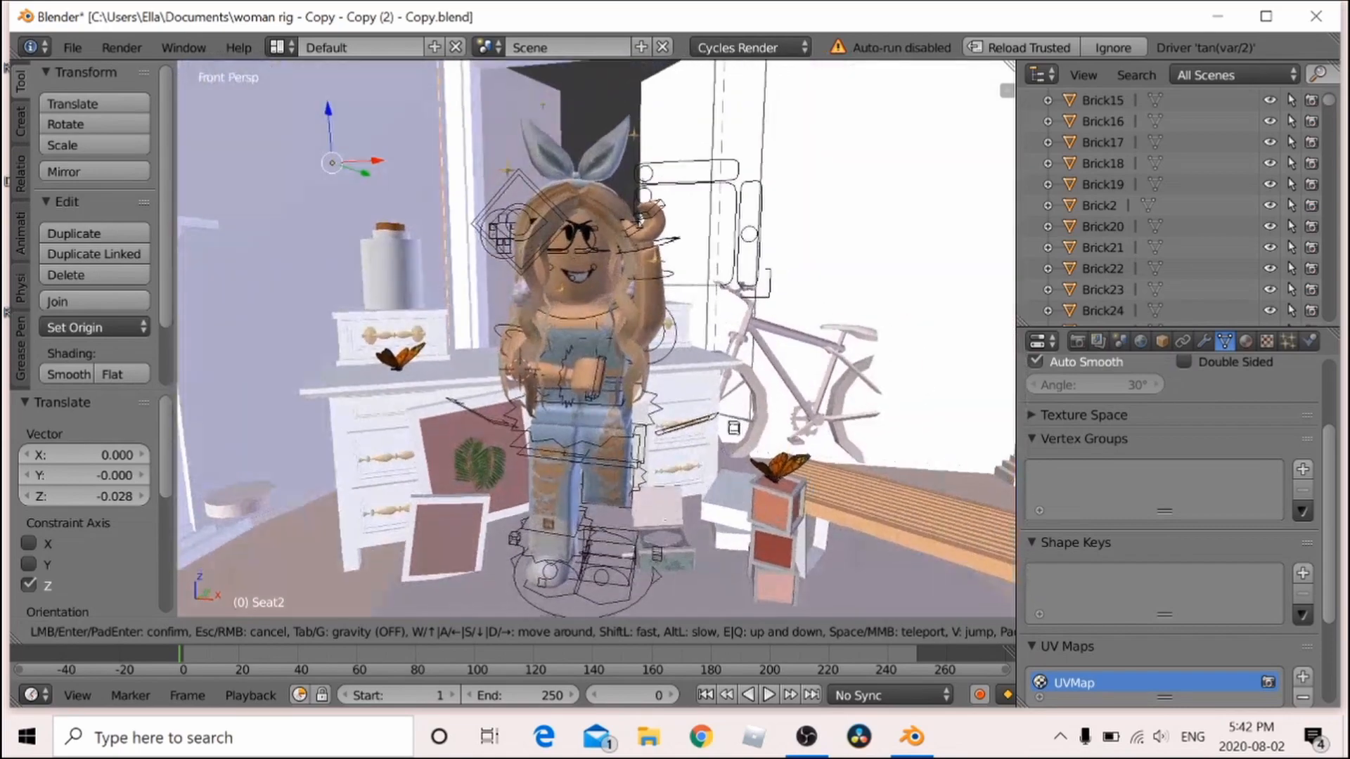
pyautogui.press('w')
pyautogui.click(596, 339)
pyautogui.rightClick(561, 277)
pyautogui.hotkey('shift', 'f')
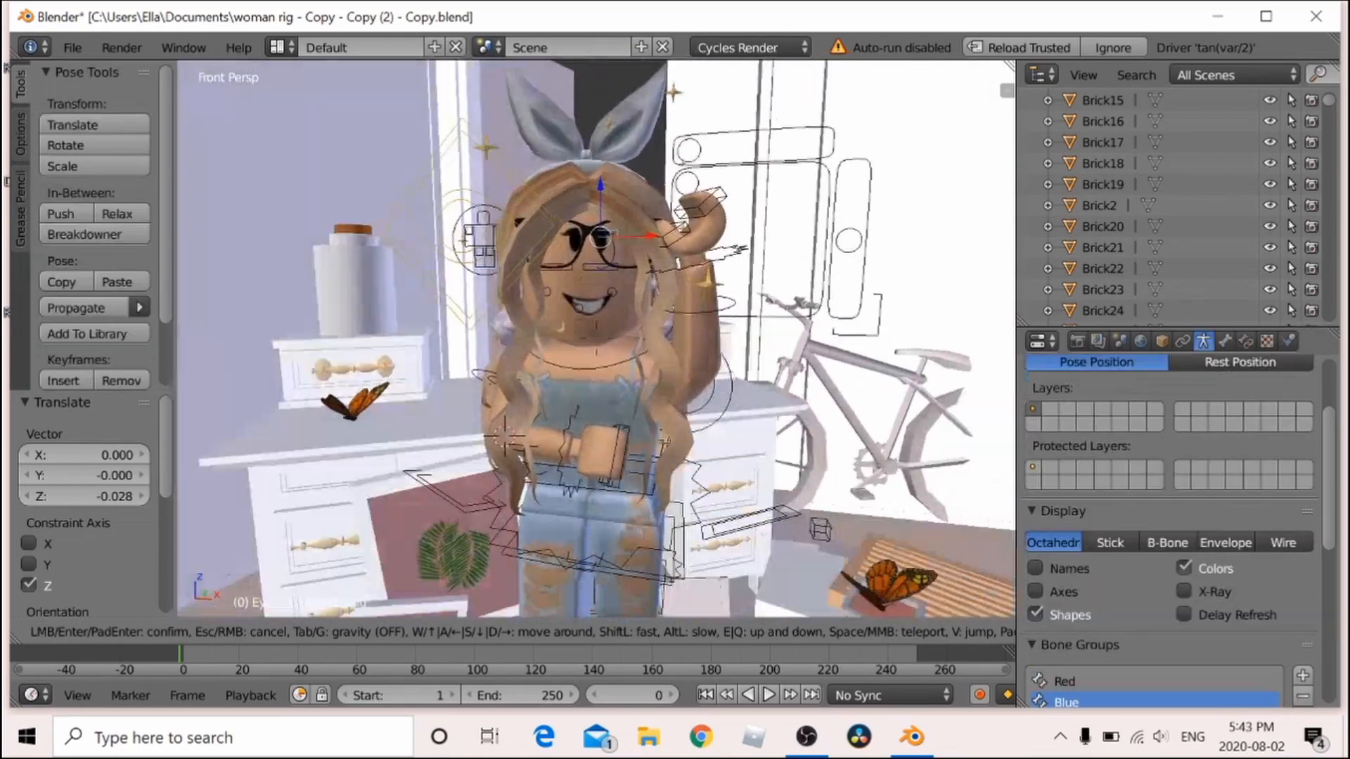
pyautogui.press('s')
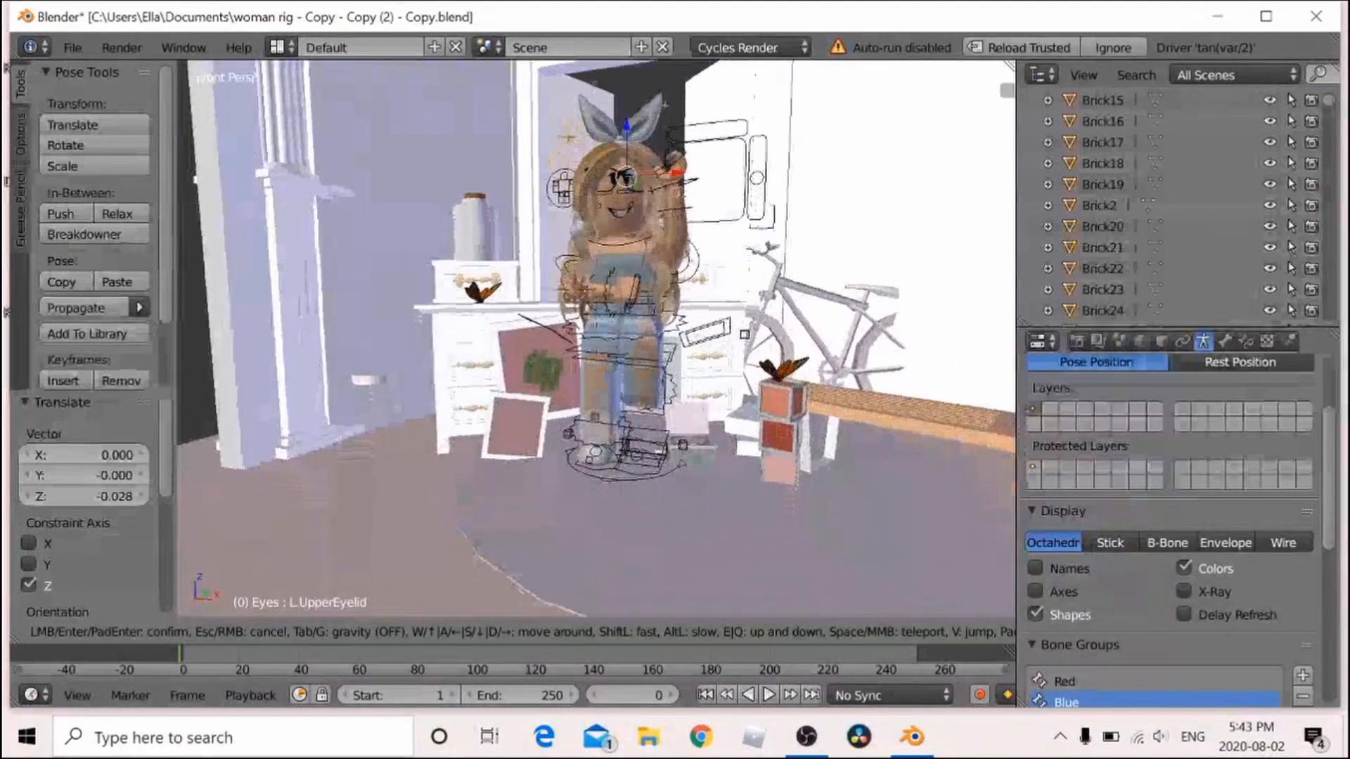
pyautogui.press('w')
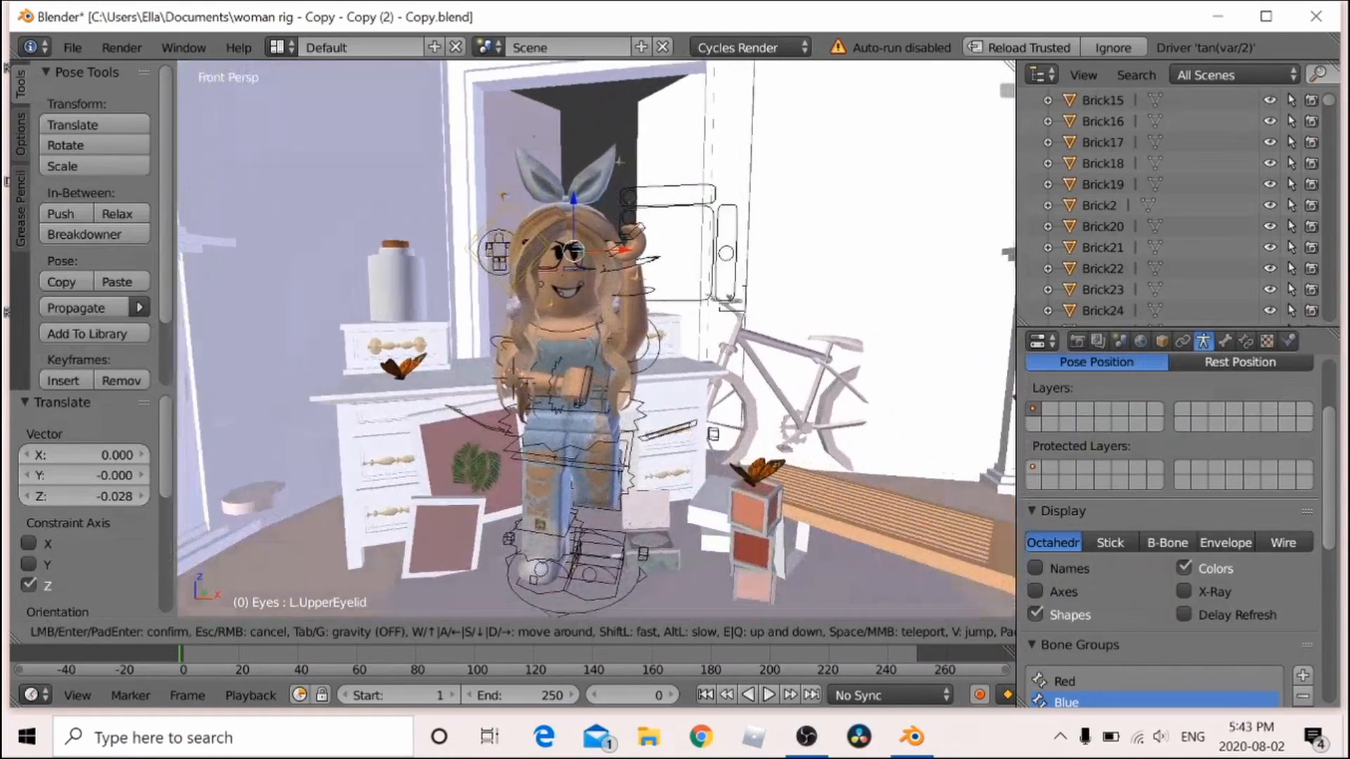
pyautogui.click(596, 336)
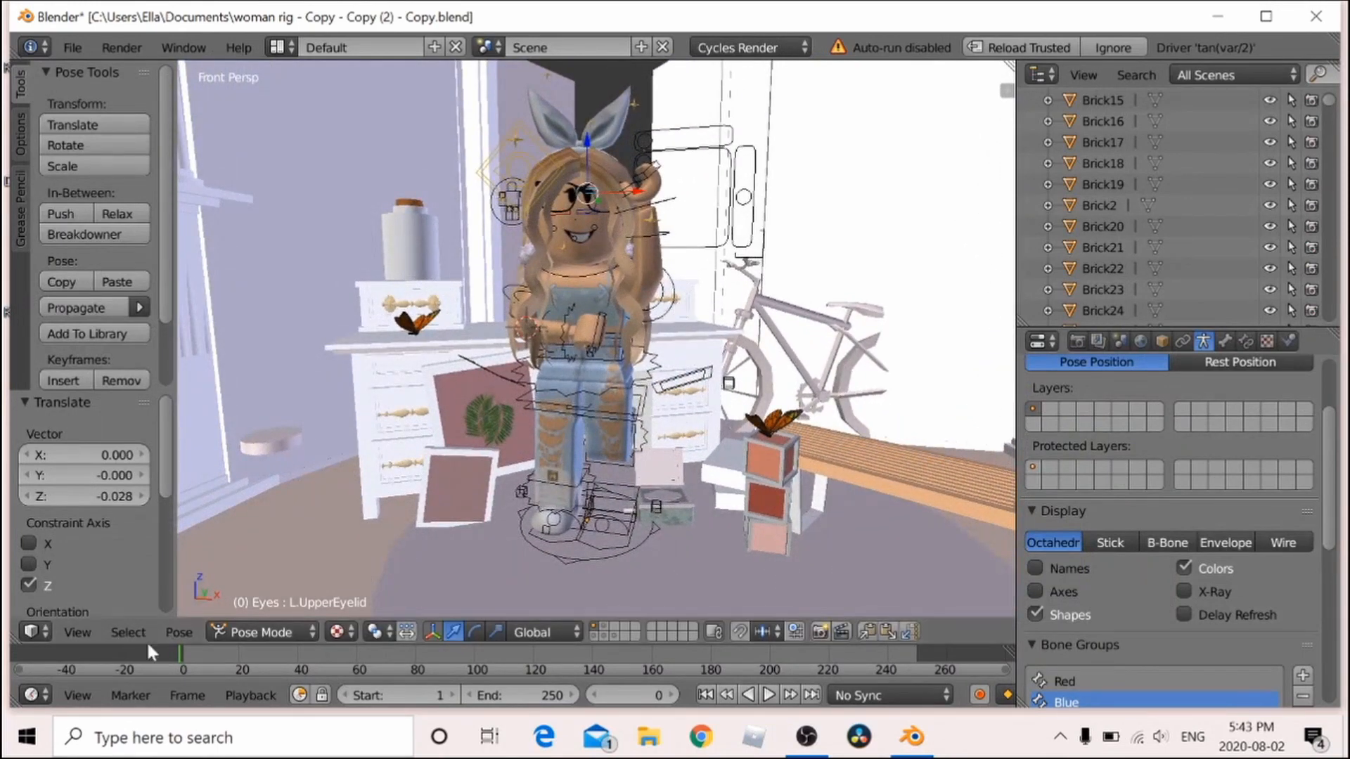
# Add a Hemi lamp and move it about 2.218 up along Z and 2.229 along X, beside the character's head
pyautogui.hotkey('ctrl', 'Tab')
pyautogui.click(169, 630)
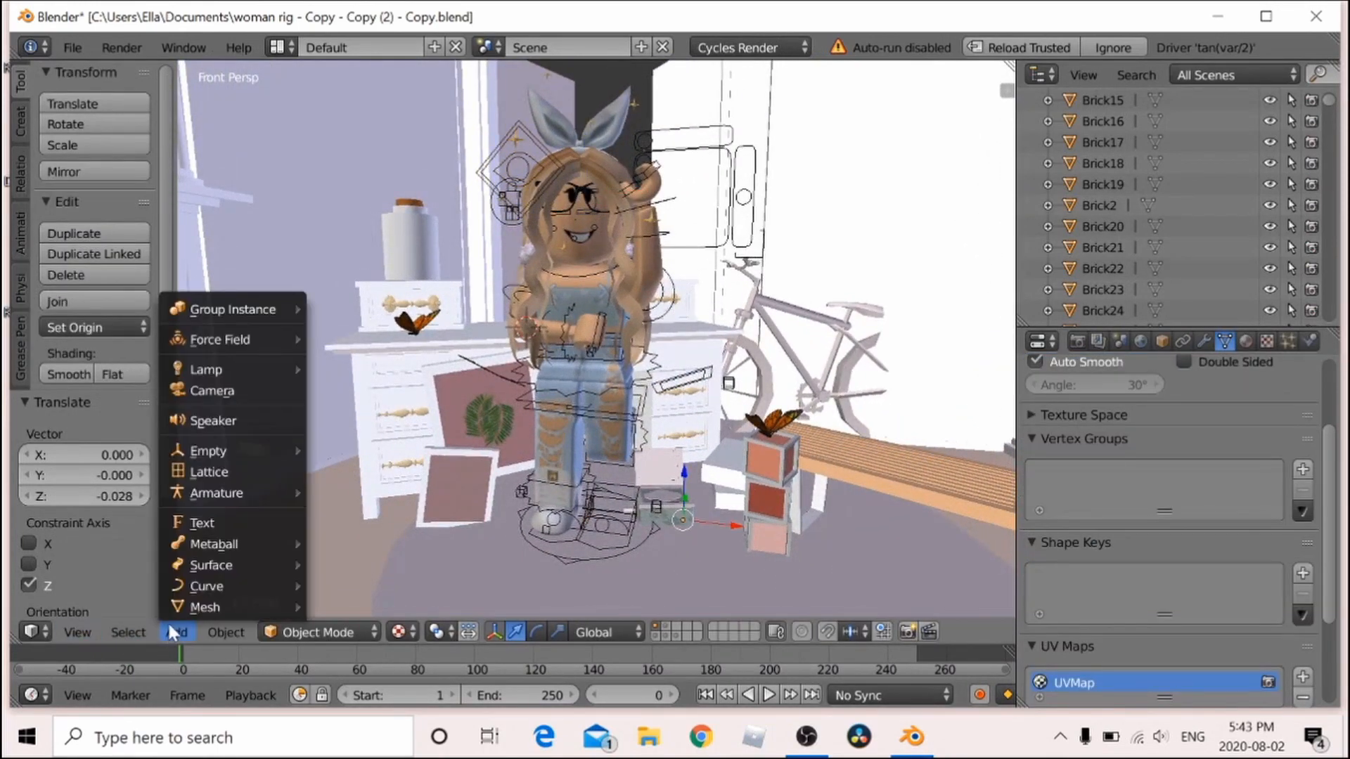
pyautogui.moveTo(247, 370)
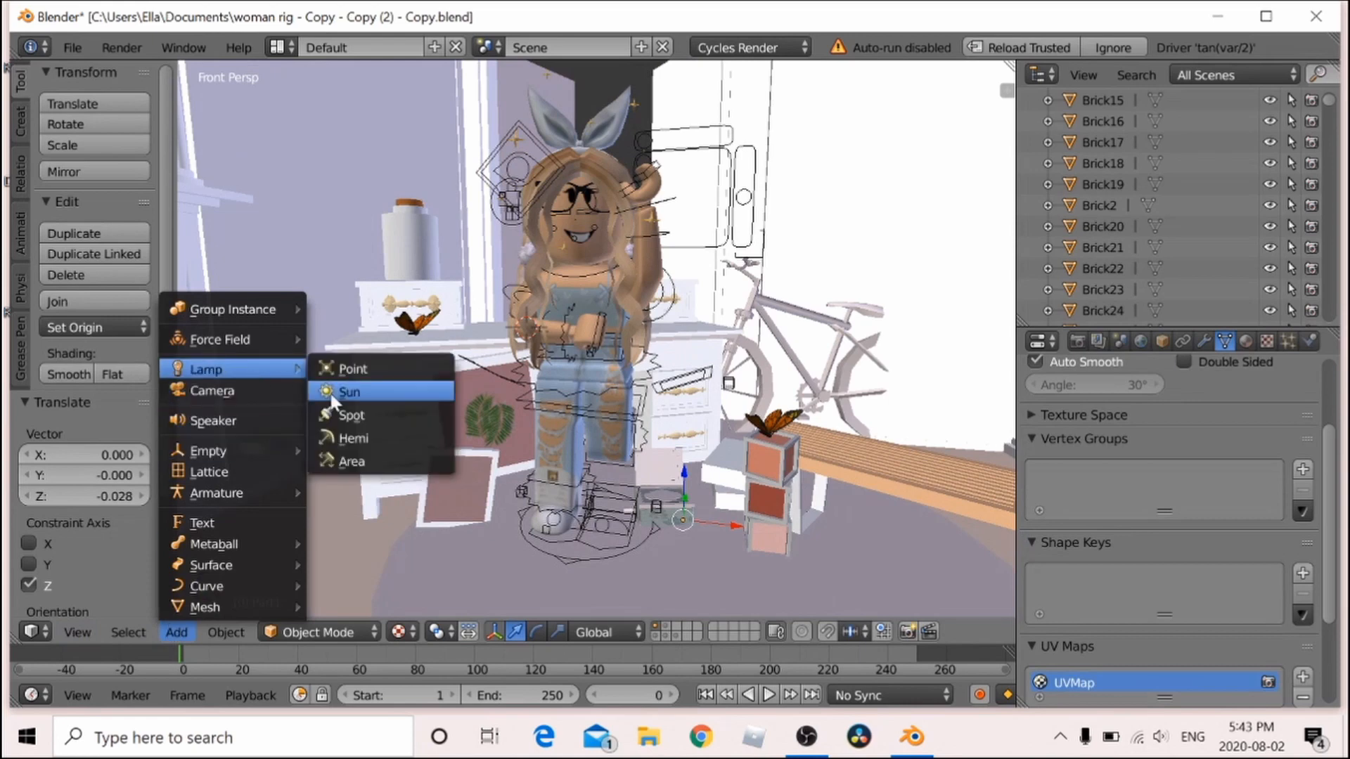
pyautogui.click(377, 436)
pyautogui.press('g')
pyautogui.press('z')
pyautogui.click(539, 139)
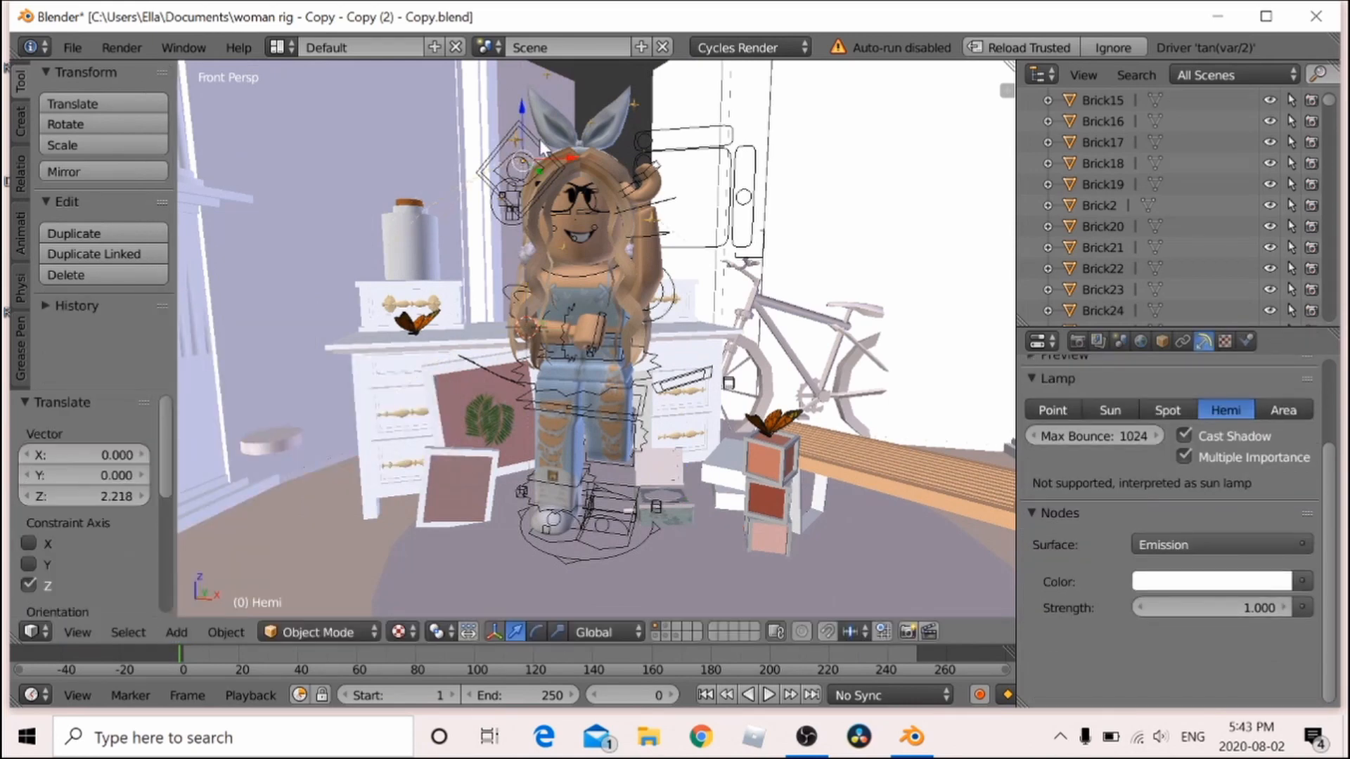
pyautogui.press('g')
pyautogui.press('x')
pyautogui.click(731, 167)
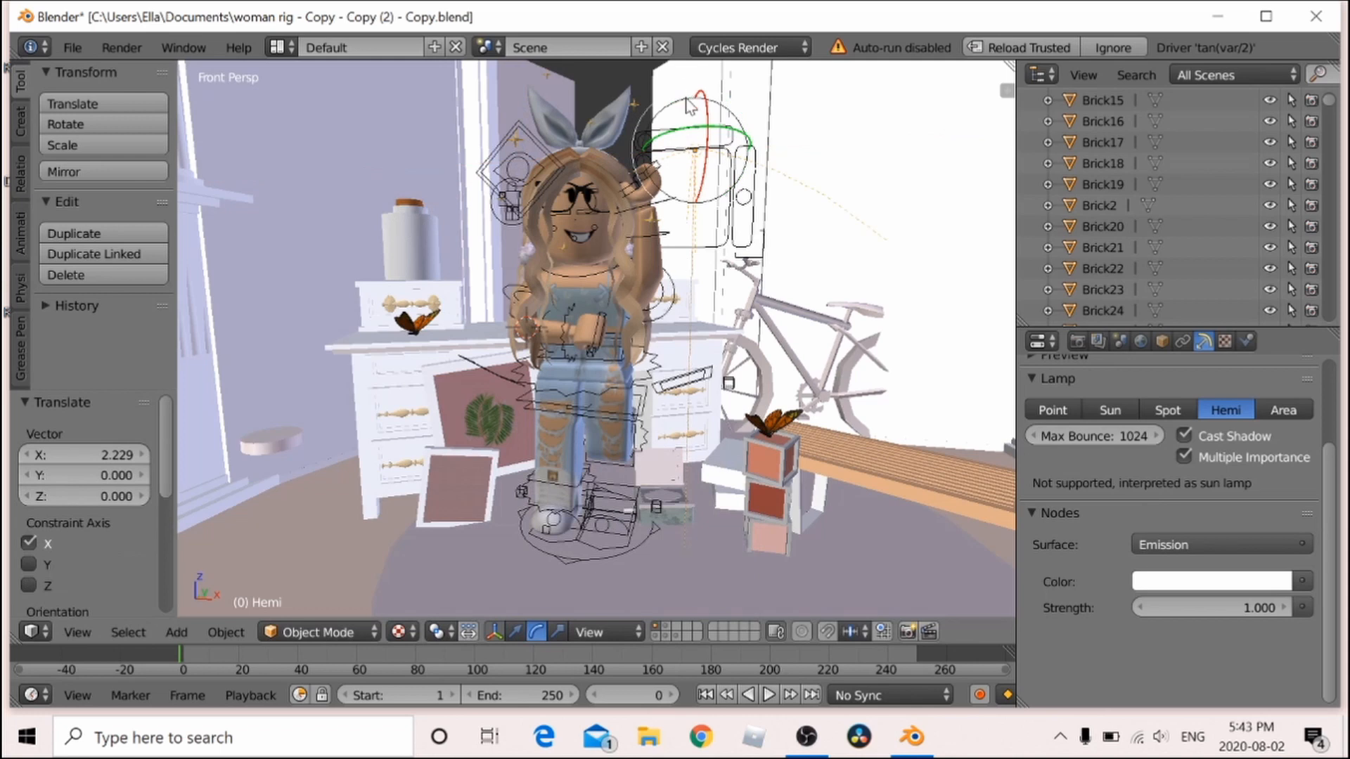
# Rotate the Hemi lamp about 10.5° around the view's Z axis and nudge it about 0.026 along the view's X axis
pyautogui.moveTo(689, 105); pyautogui.dragTo(371, 552)
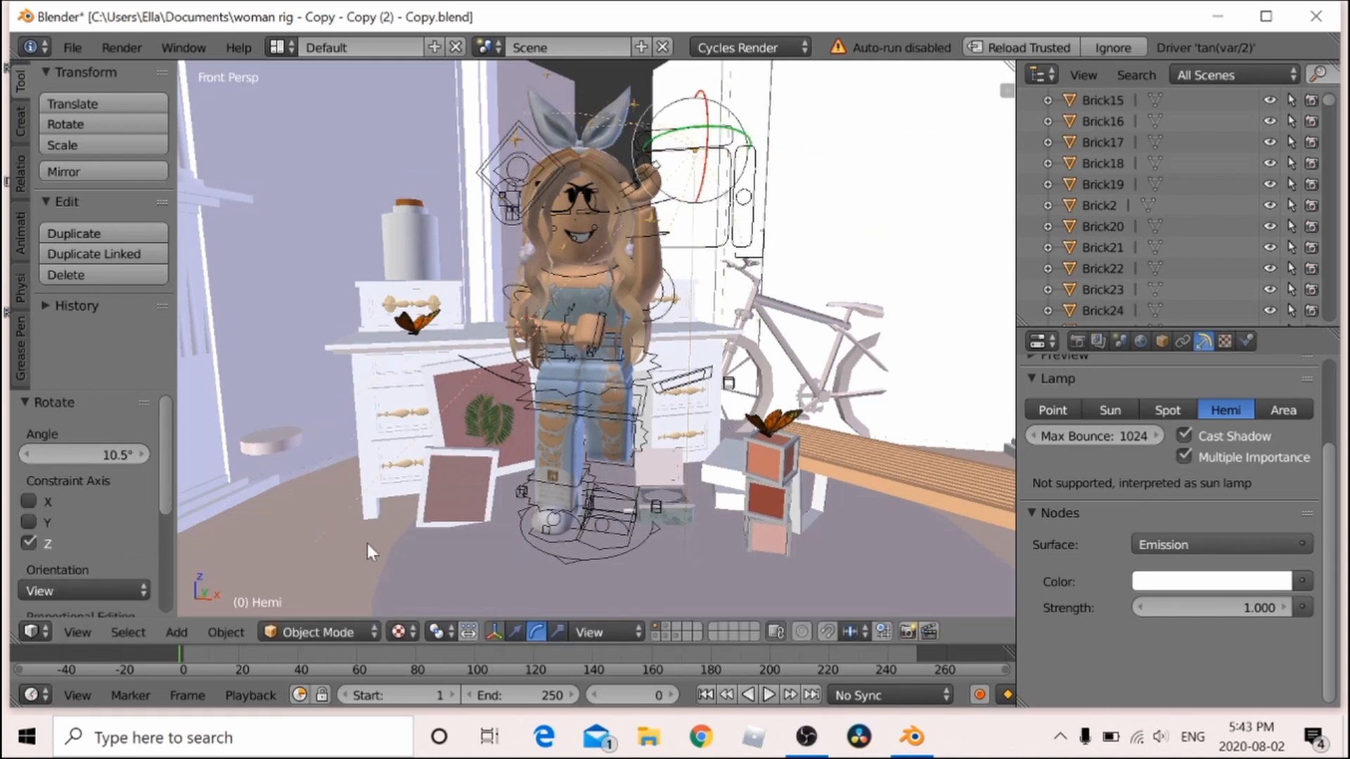
pyautogui.click(515, 632)
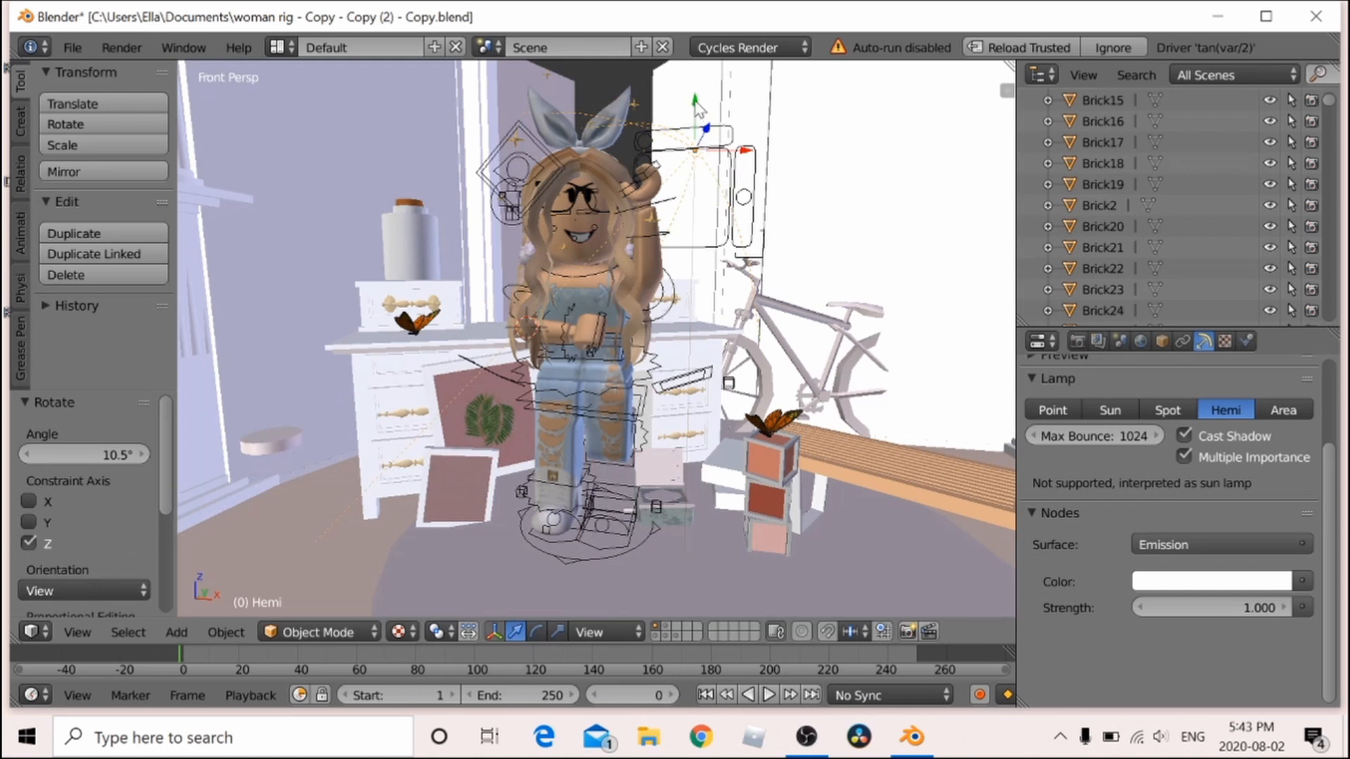
pyautogui.moveTo(694, 106); pyautogui.dragTo(739, 152)
# Add a camera and frame the character and the bicycle in the camera view
pyautogui.click(176, 632)
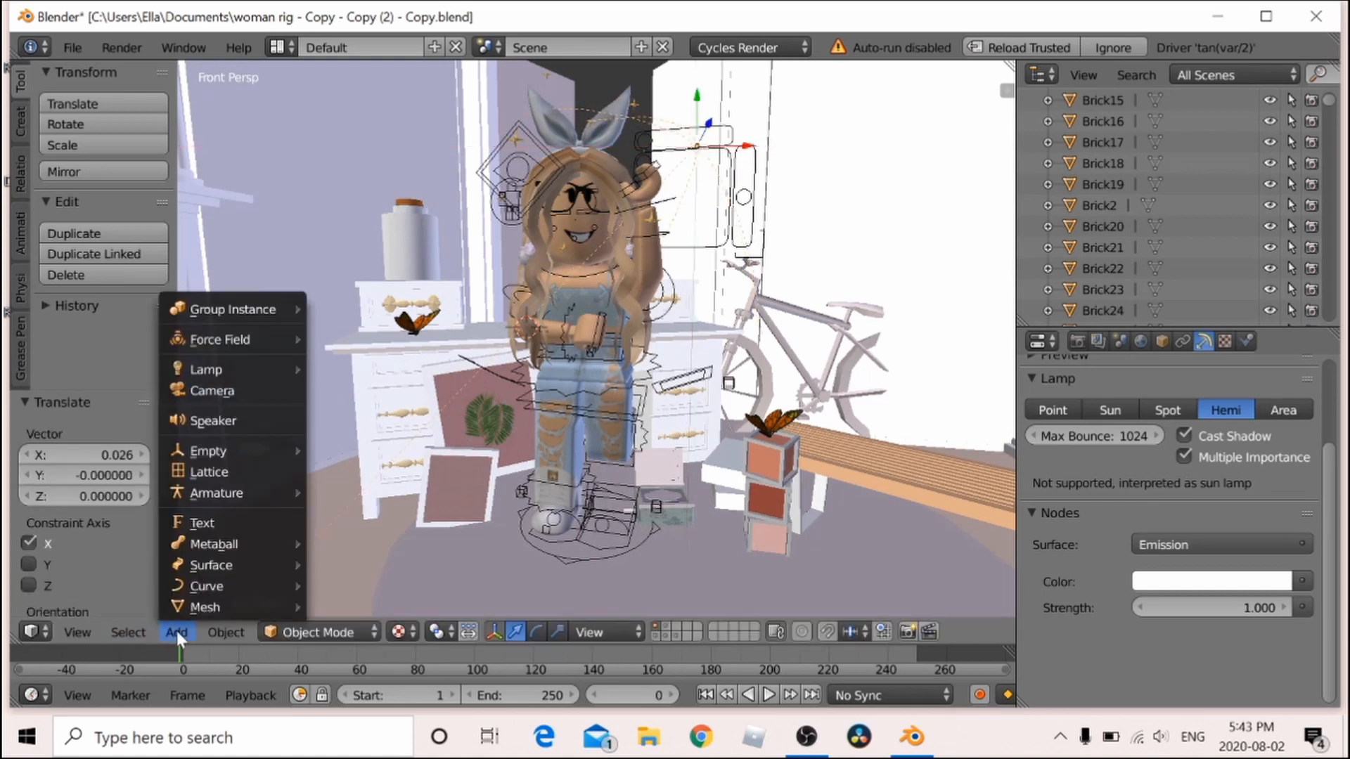
pyautogui.click(234, 403)
pyautogui.click(78, 632)
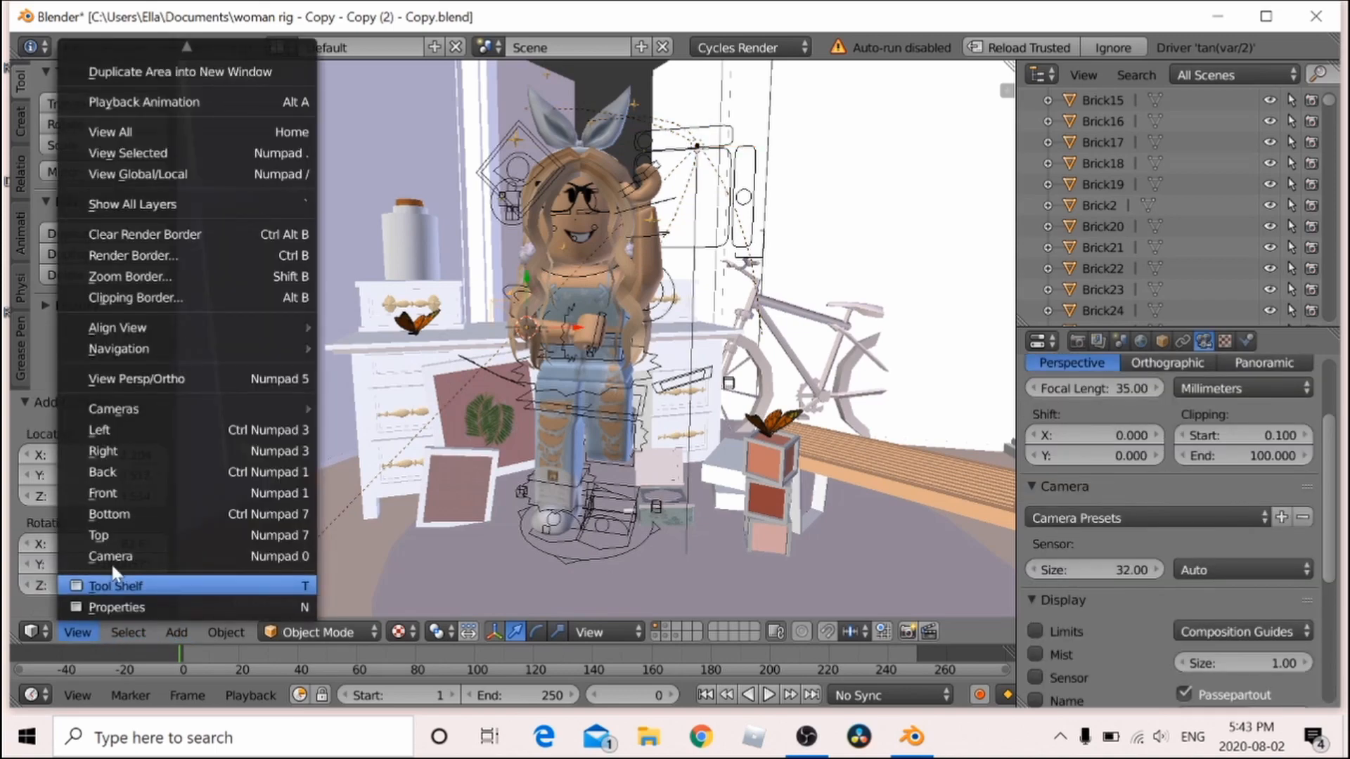
pyautogui.click(112, 562)
pyautogui.hotkey('shift', 'f')
pyautogui.press('s')
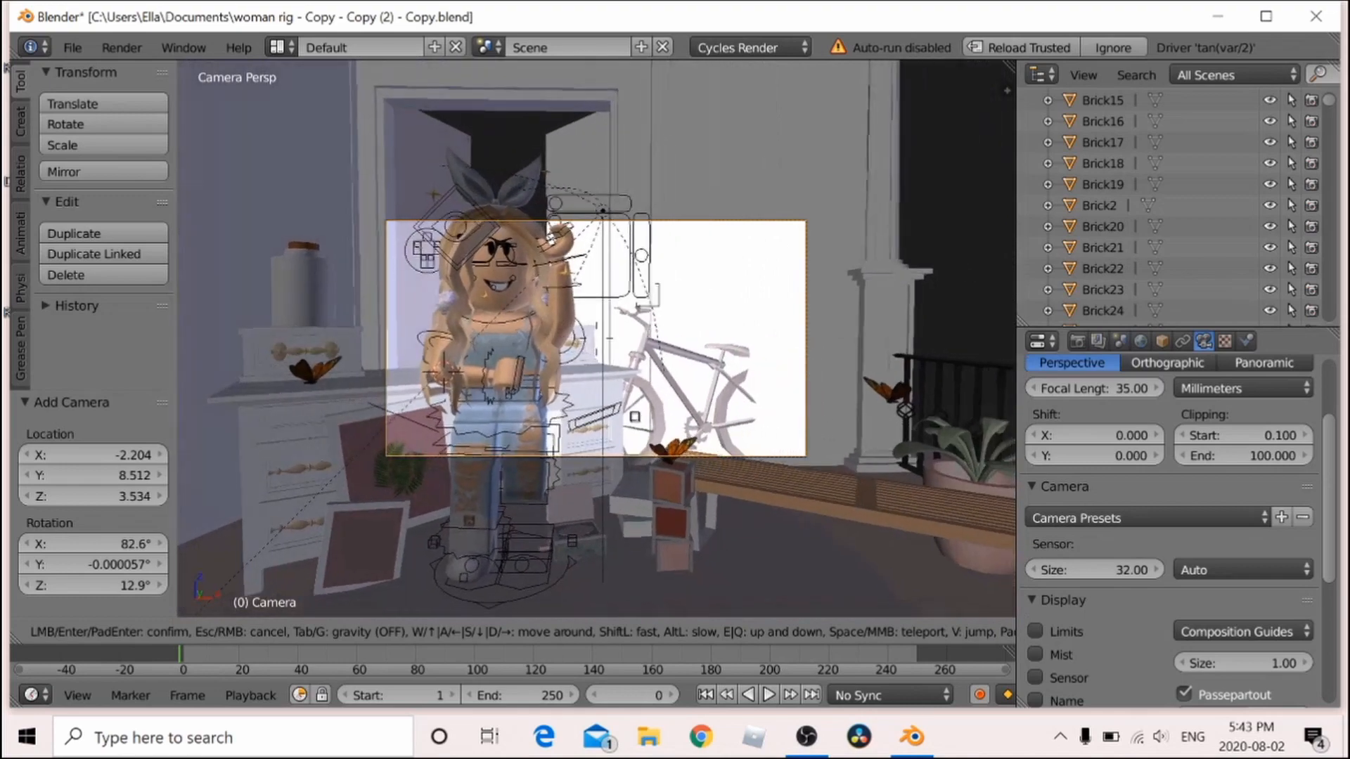
pyautogui.press('s')
pyautogui.press('w')
pyautogui.click(352, 188)
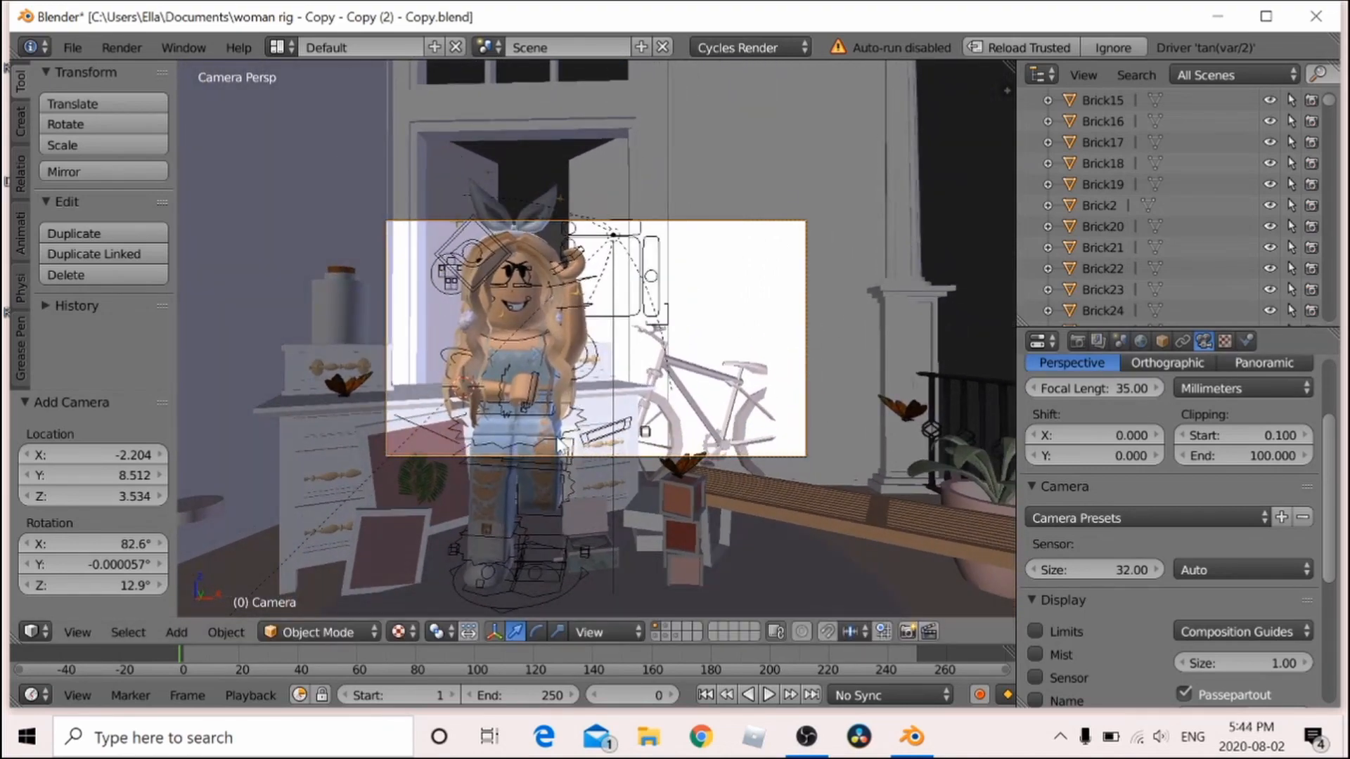
# Select the Hemi lamp from outside the camera view and return to the camera view
pyautogui.click(73, 631)
pyautogui.click(125, 558)
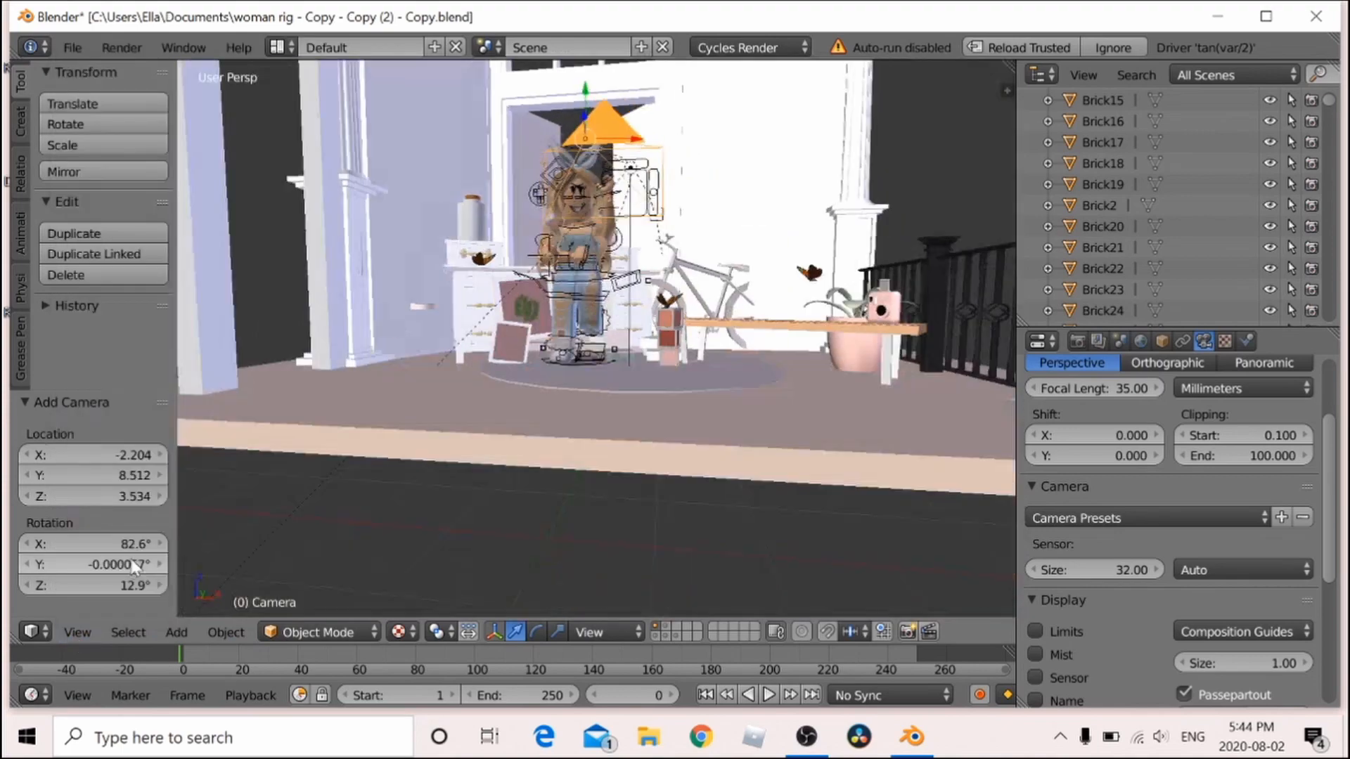
pyautogui.hotkey('shift', 'f')
pyautogui.press('w')
pyautogui.press('Escape')
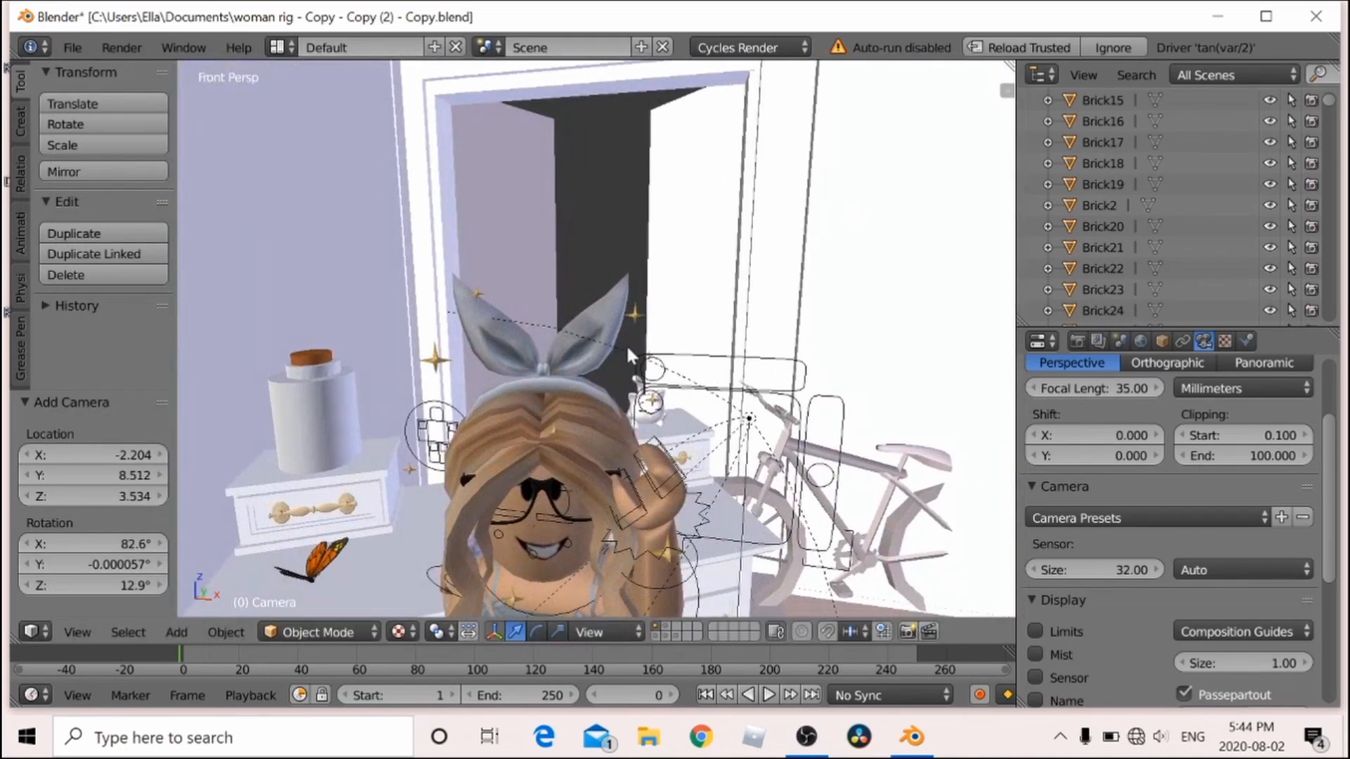
pyautogui.rightClick(749, 421)
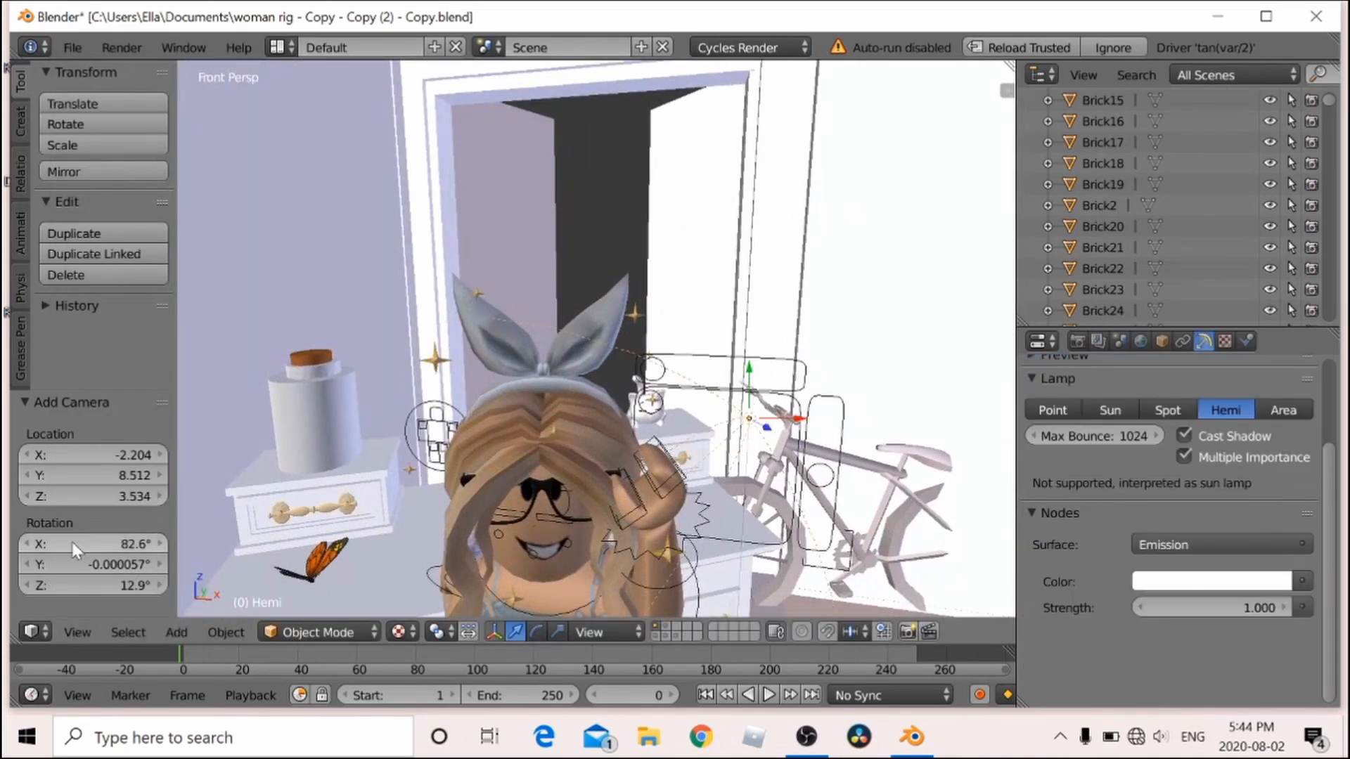
pyautogui.click(79, 631)
pyautogui.click(115, 584)
pyautogui.press('KP_0')
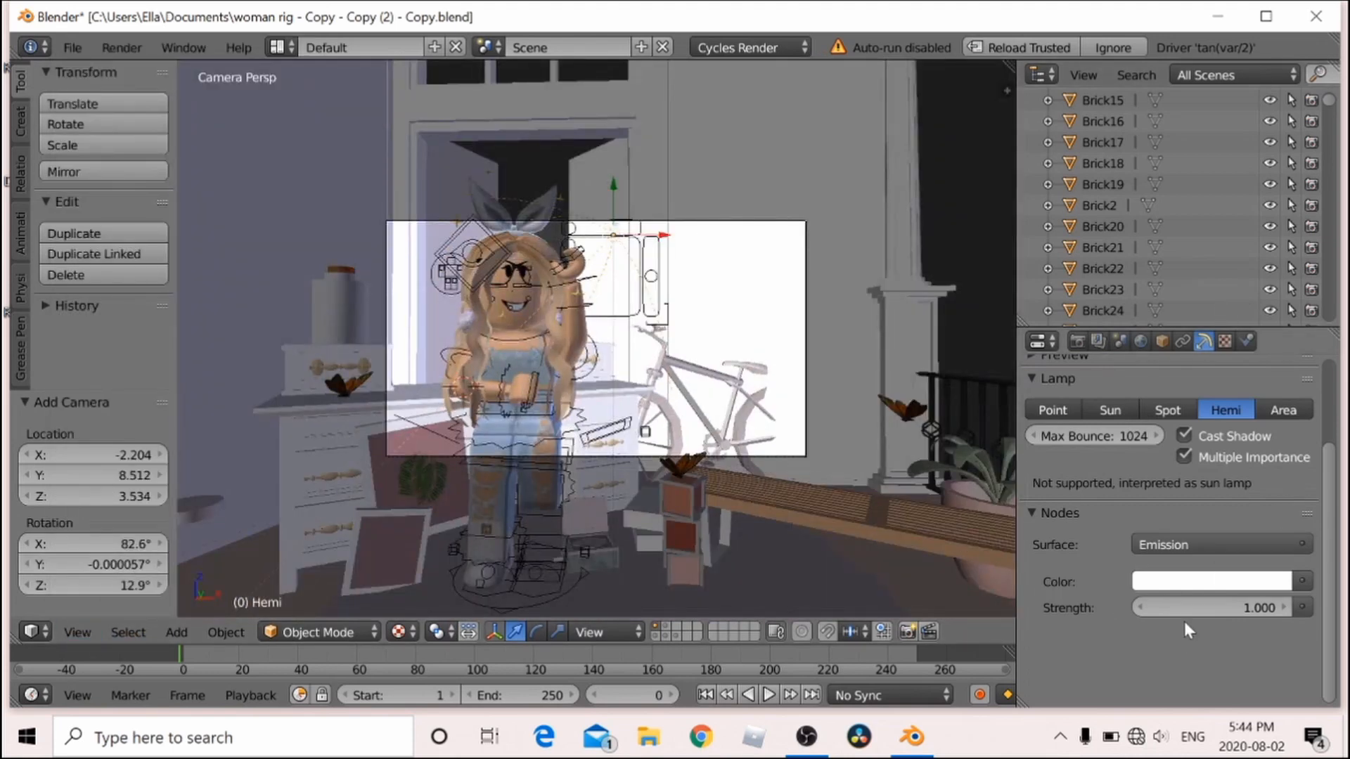
# Set the Hemi lamp's color to light orange (R 1.000, G 0.680, B 0.471) and its strength to 7.5
pyautogui.click(1194, 581)
pyautogui.click(1171, 376)
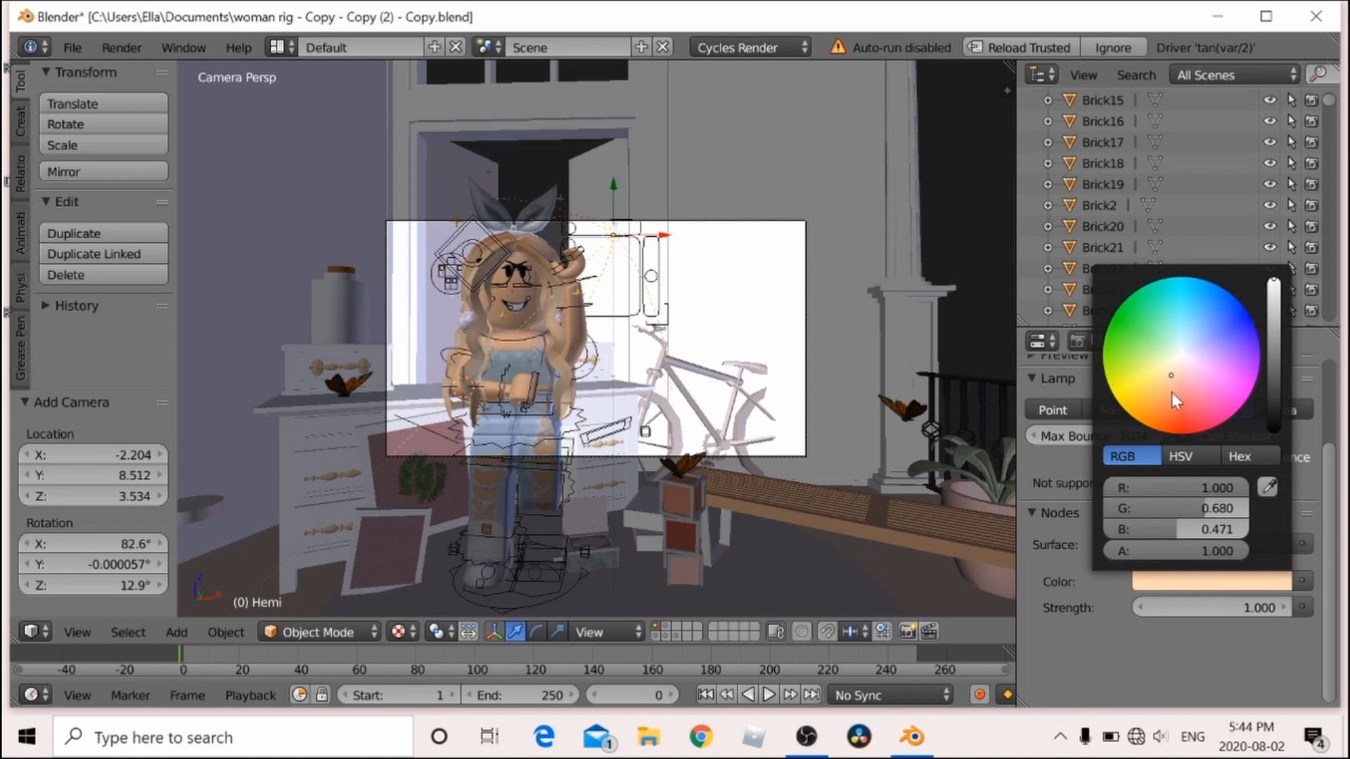
pyautogui.click(1249, 598)
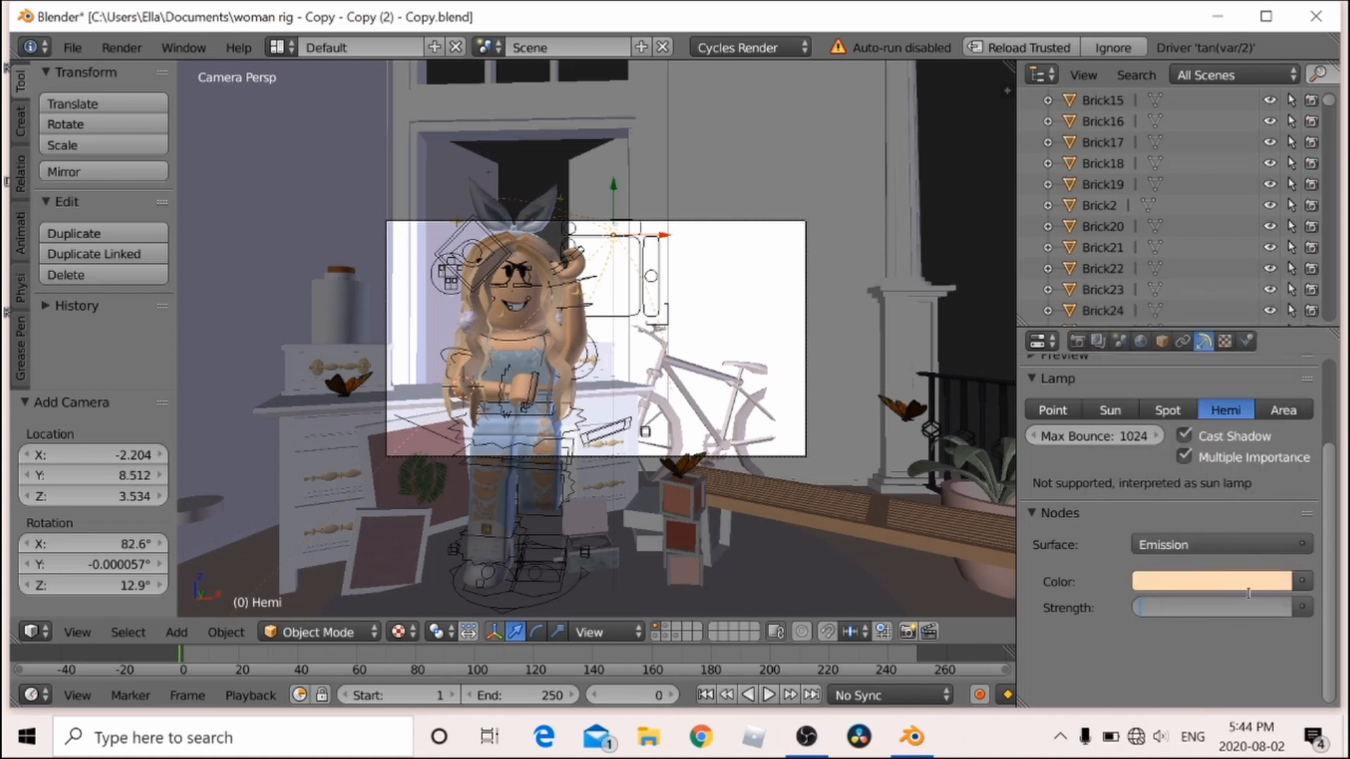
pyautogui.write('7.5')
pyautogui.press('Return')
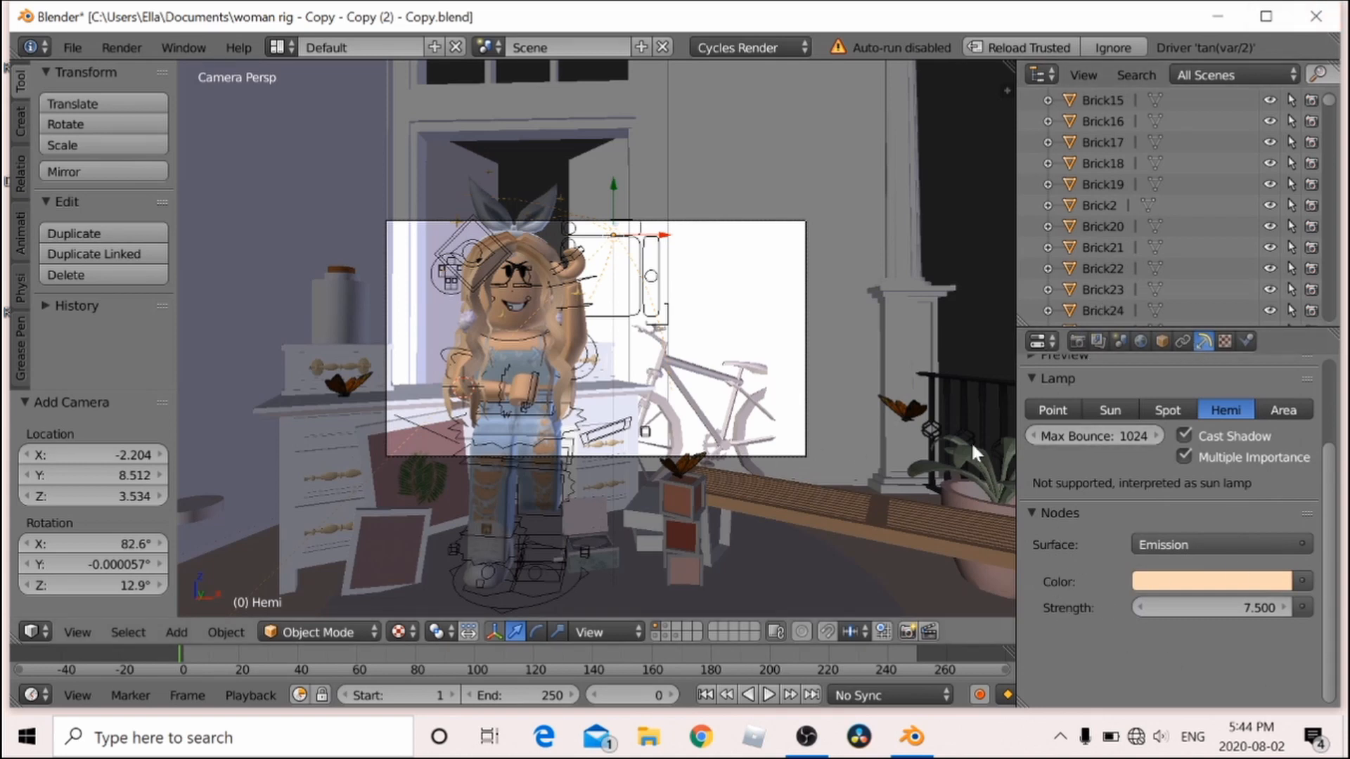
# Set the render output file format to PNG with RGBA color
pyautogui.click(1077, 340)
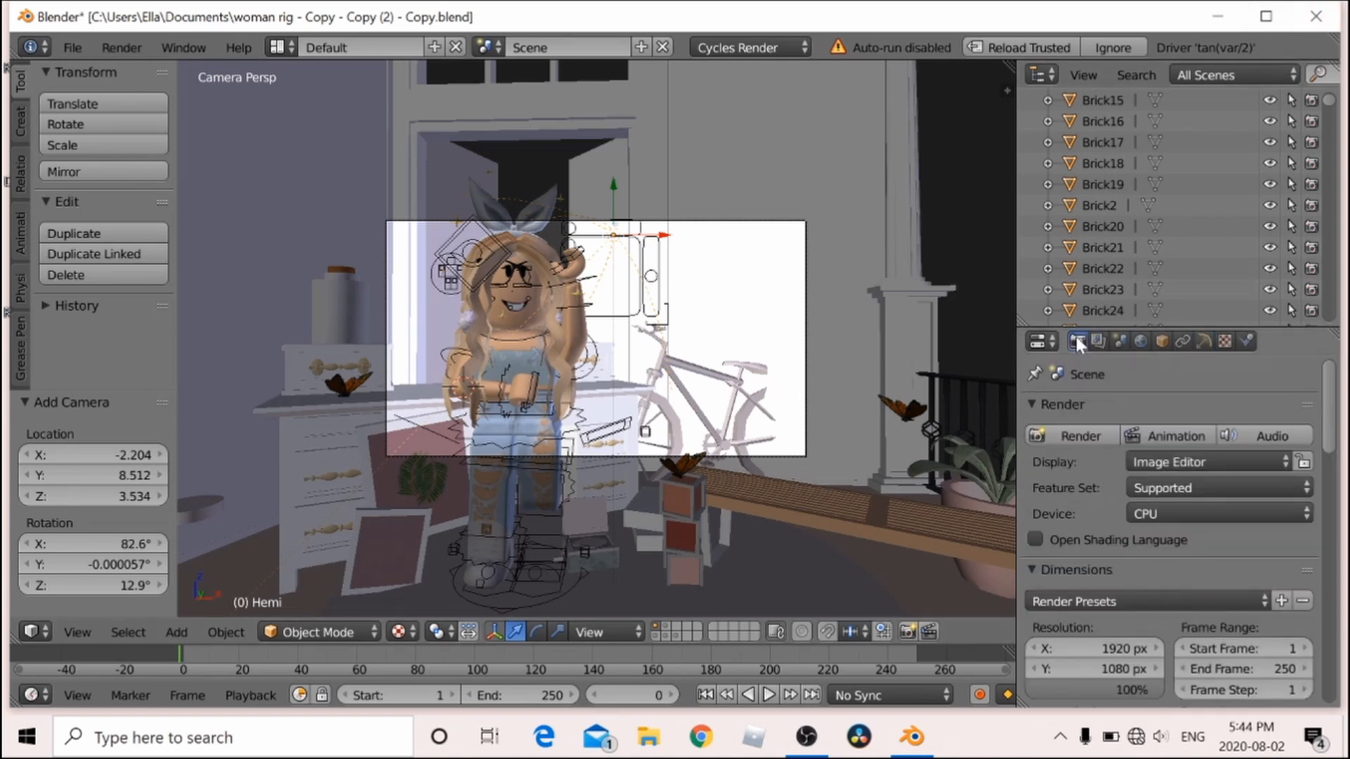
pyautogui.scroll(-2, 1103, 589)
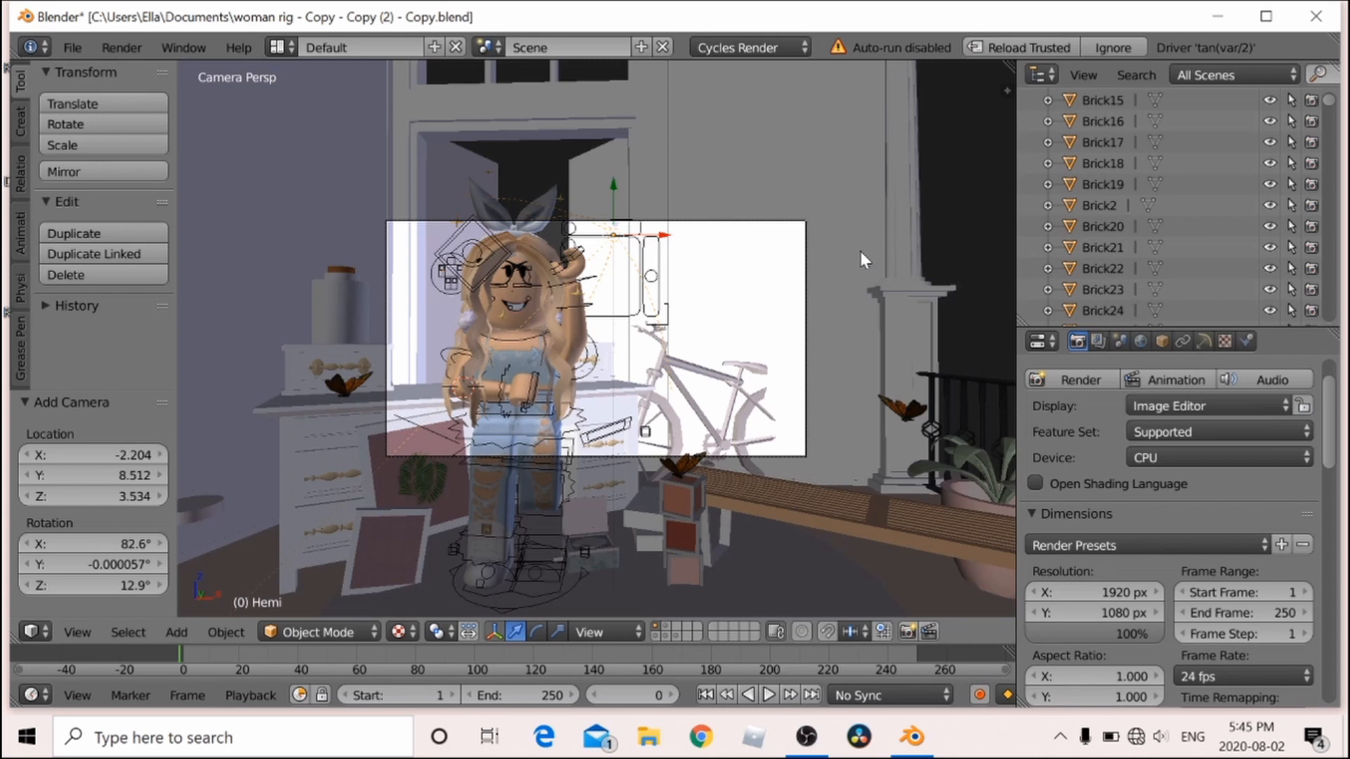
pyautogui.scroll(-10, 1091, 474)
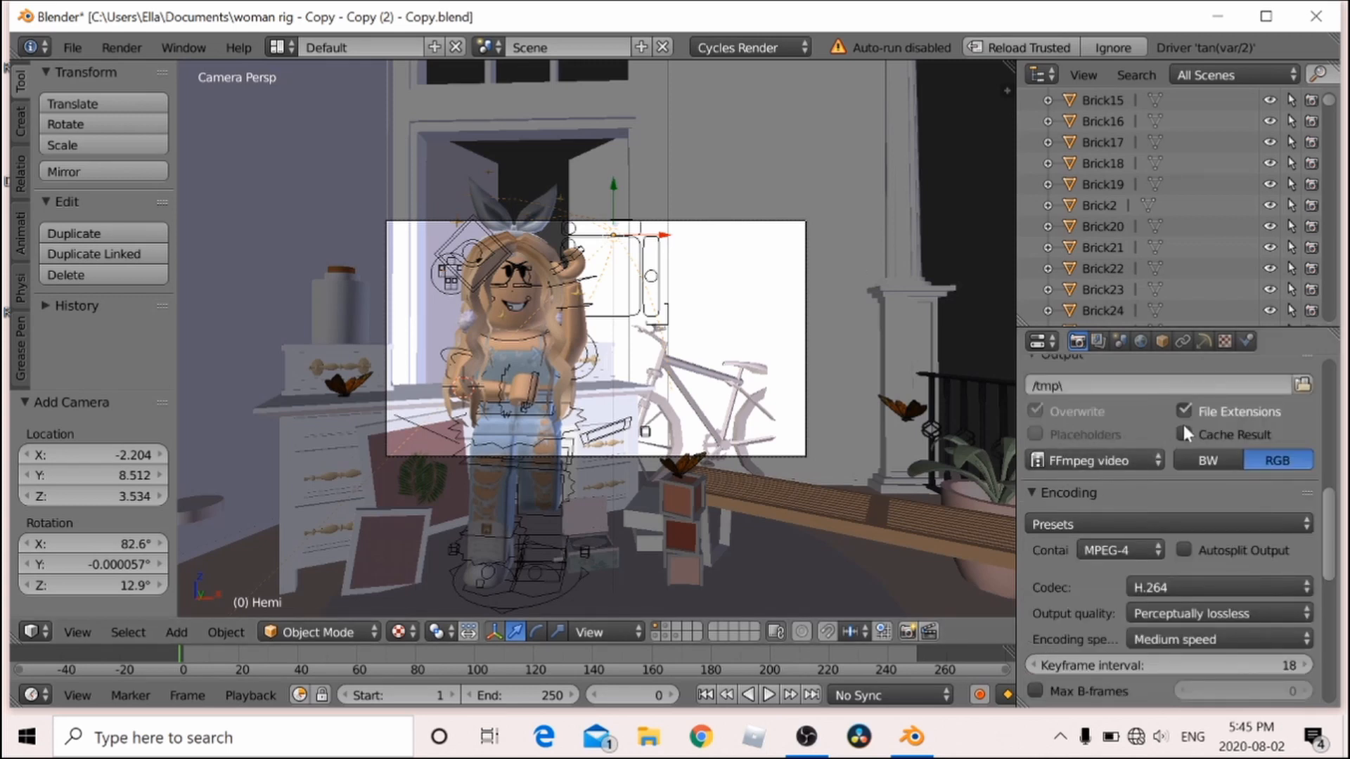
pyautogui.click(1110, 460)
pyautogui.click(816, 348)
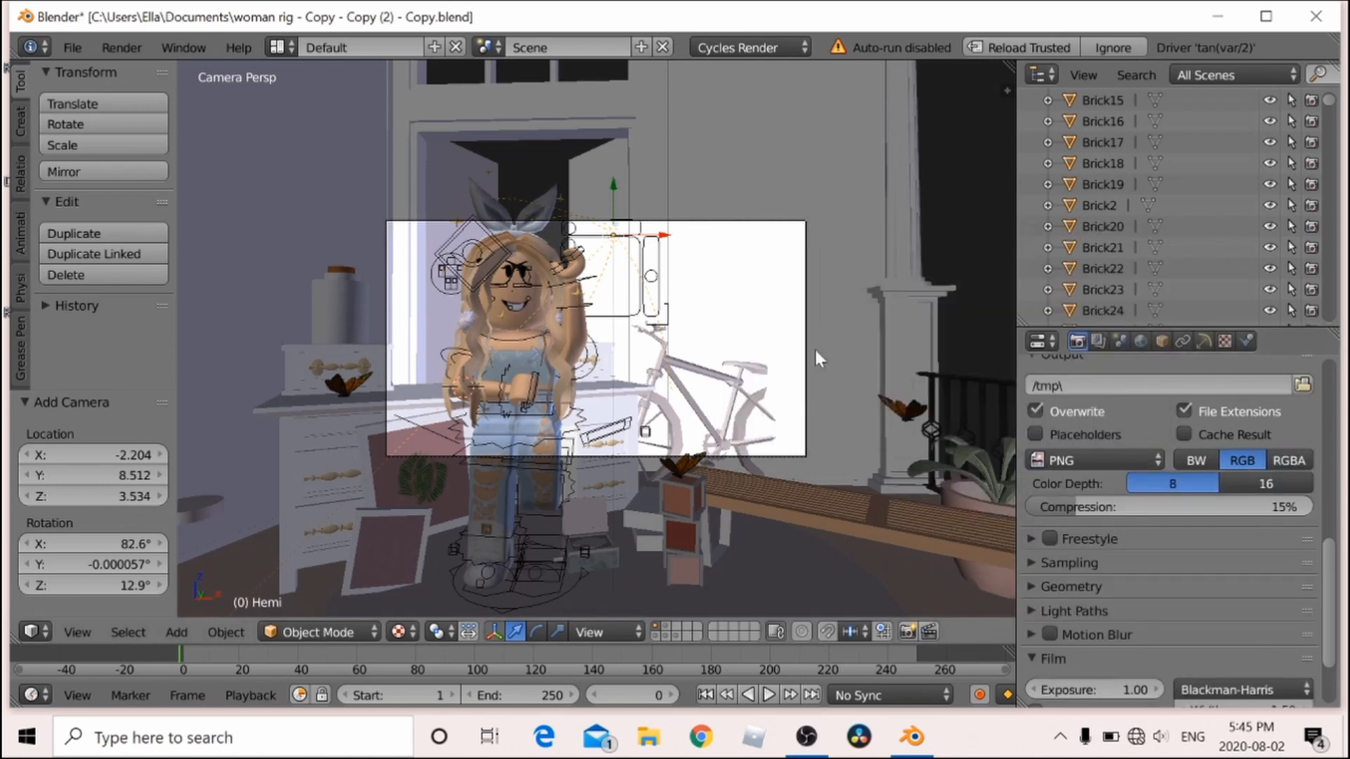
pyautogui.click(1289, 460)
pyautogui.scroll(-3, 1153, 483)
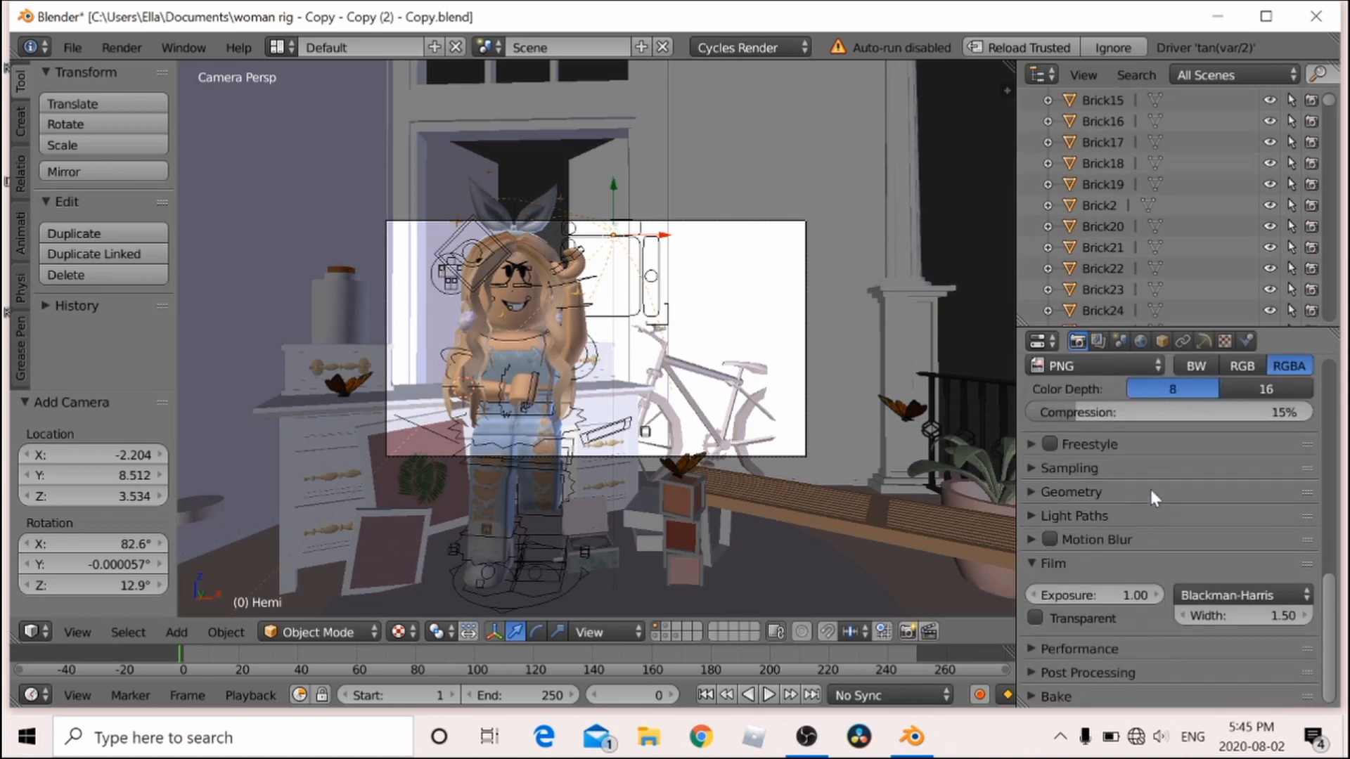
# Enable Denoising for the scene's RenderLayer
pyautogui.click(1098, 341)
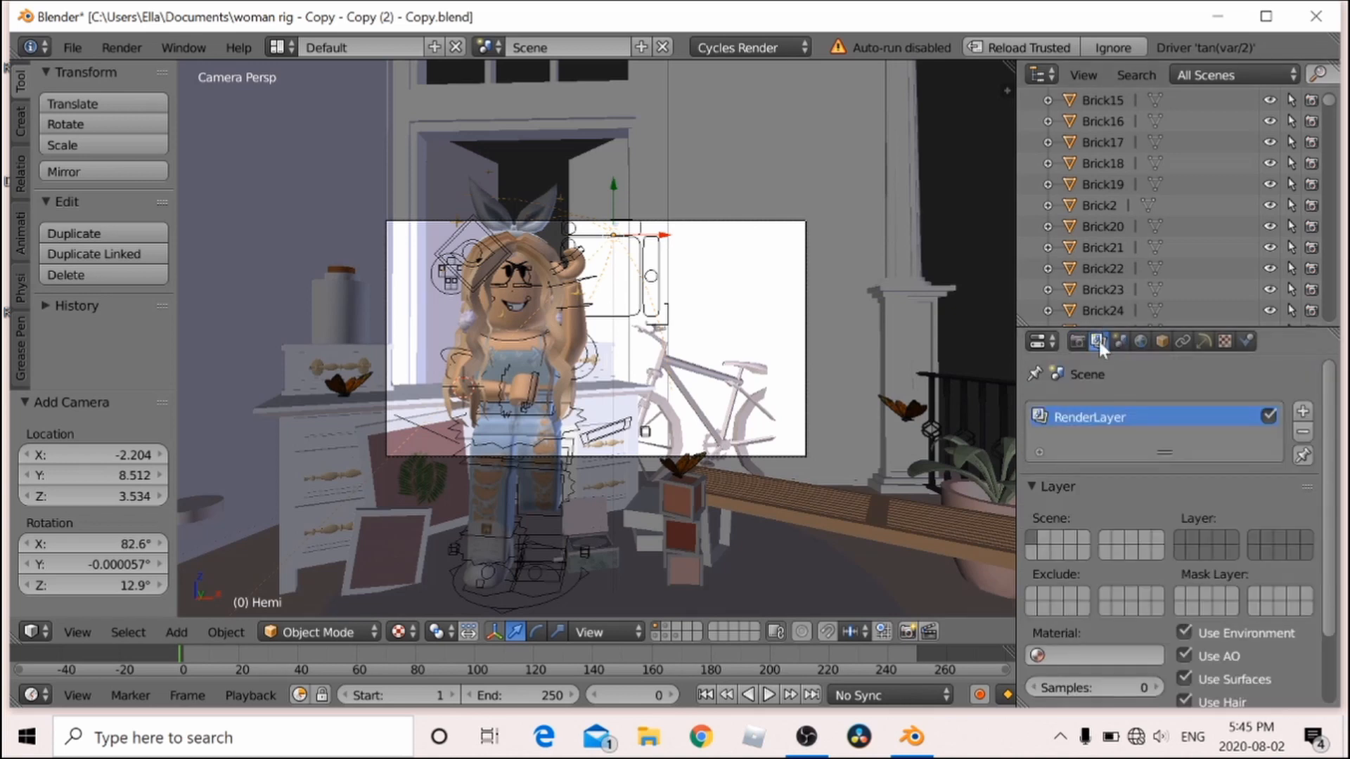
pyautogui.scroll(-3, 1153, 574)
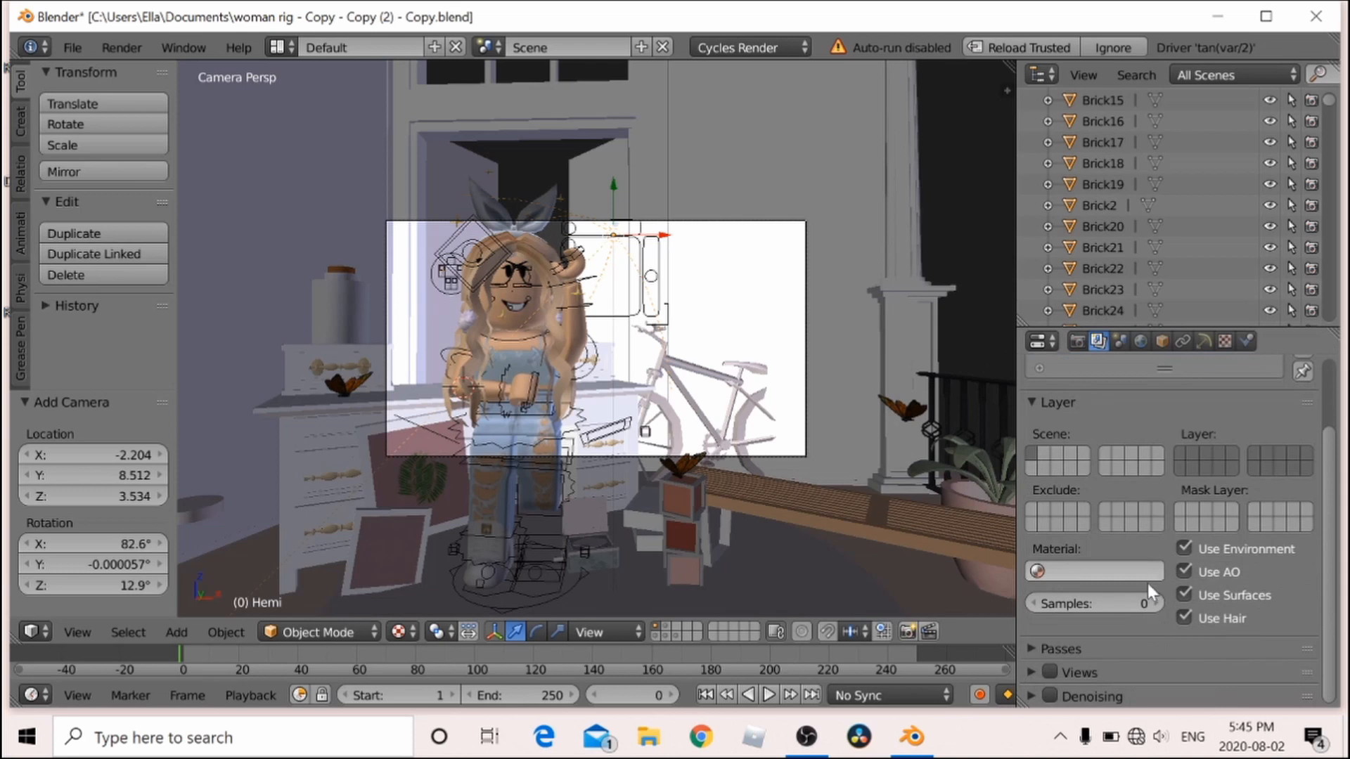
pyautogui.click(1049, 696)
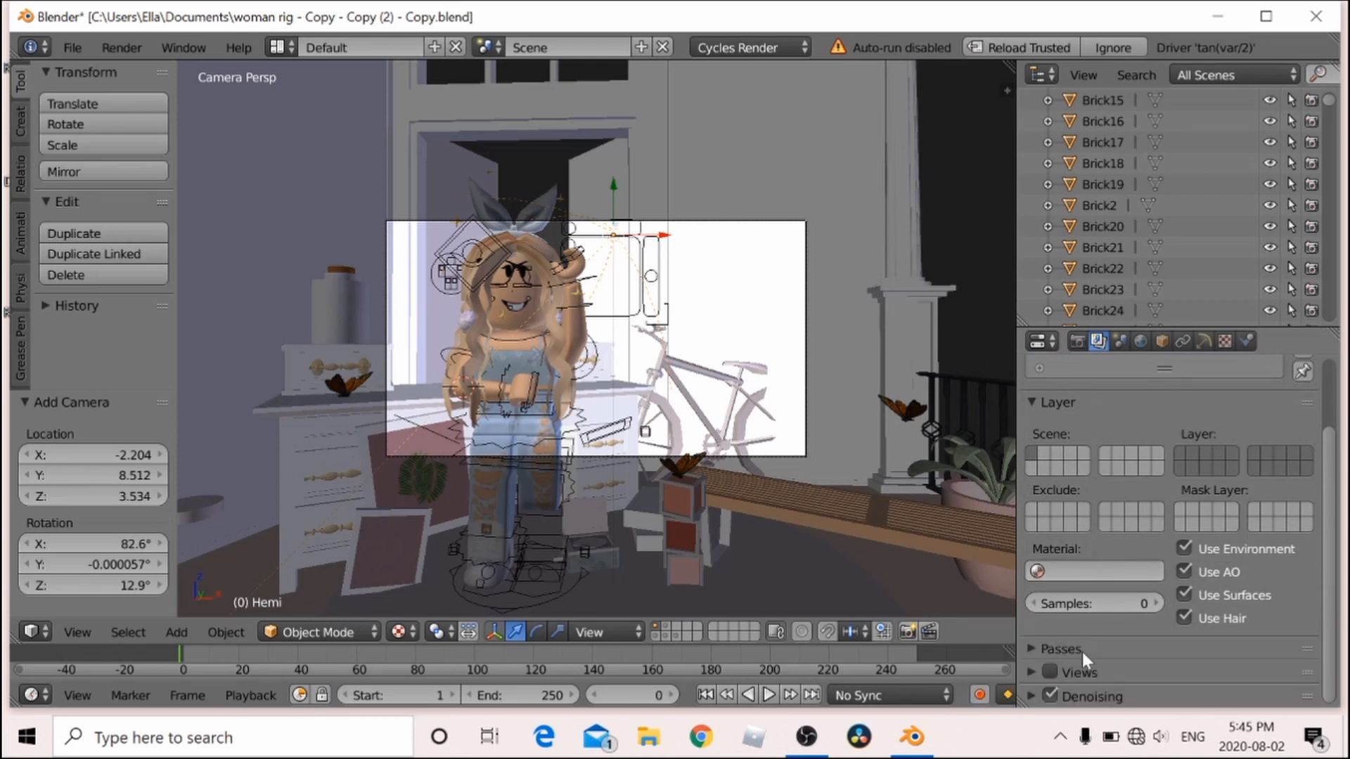
# Enable nodes for the World surface and use 240_F_364289482_yllsBVPC24t7ZH5RTPTWPccmtXffdWmR.jpg as an Environment Texture for the background color
pyautogui.click(1141, 342)
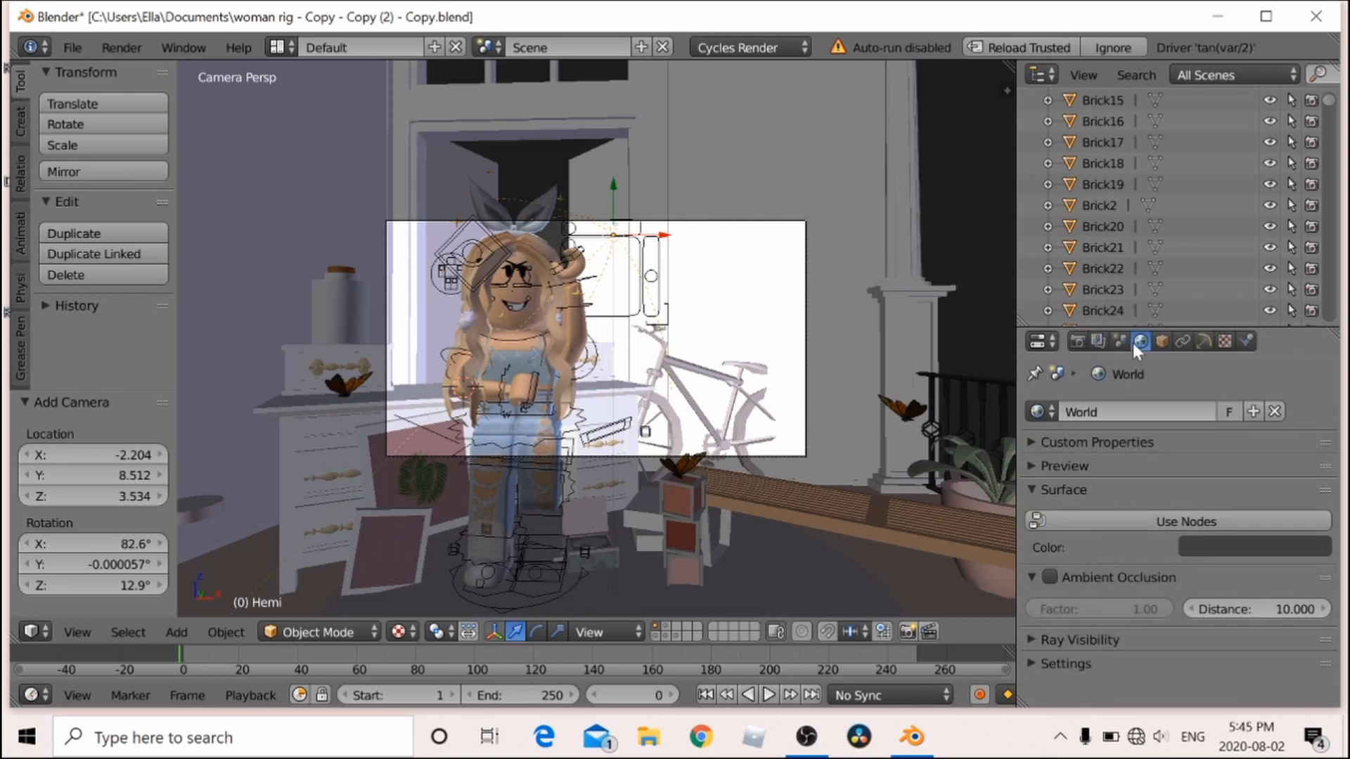
pyautogui.click(1183, 520)
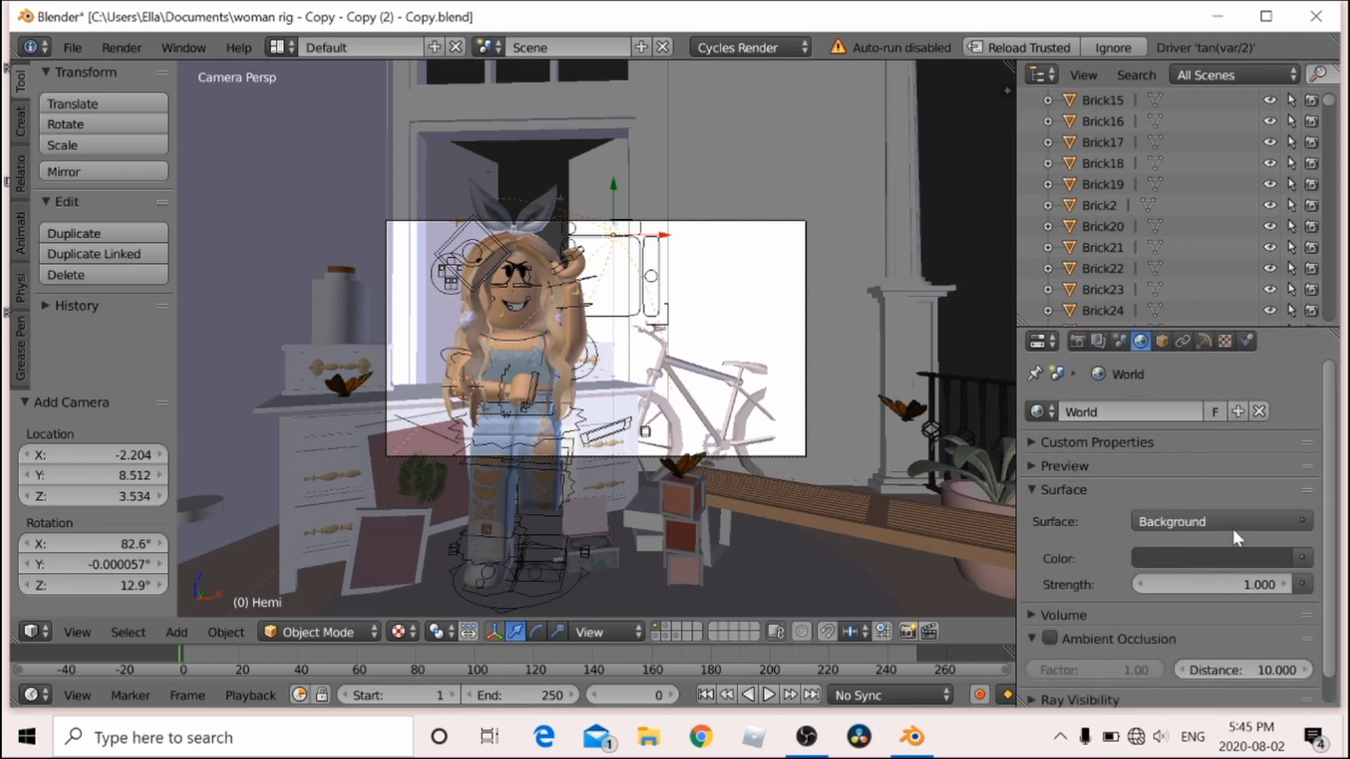
pyautogui.click(1300, 559)
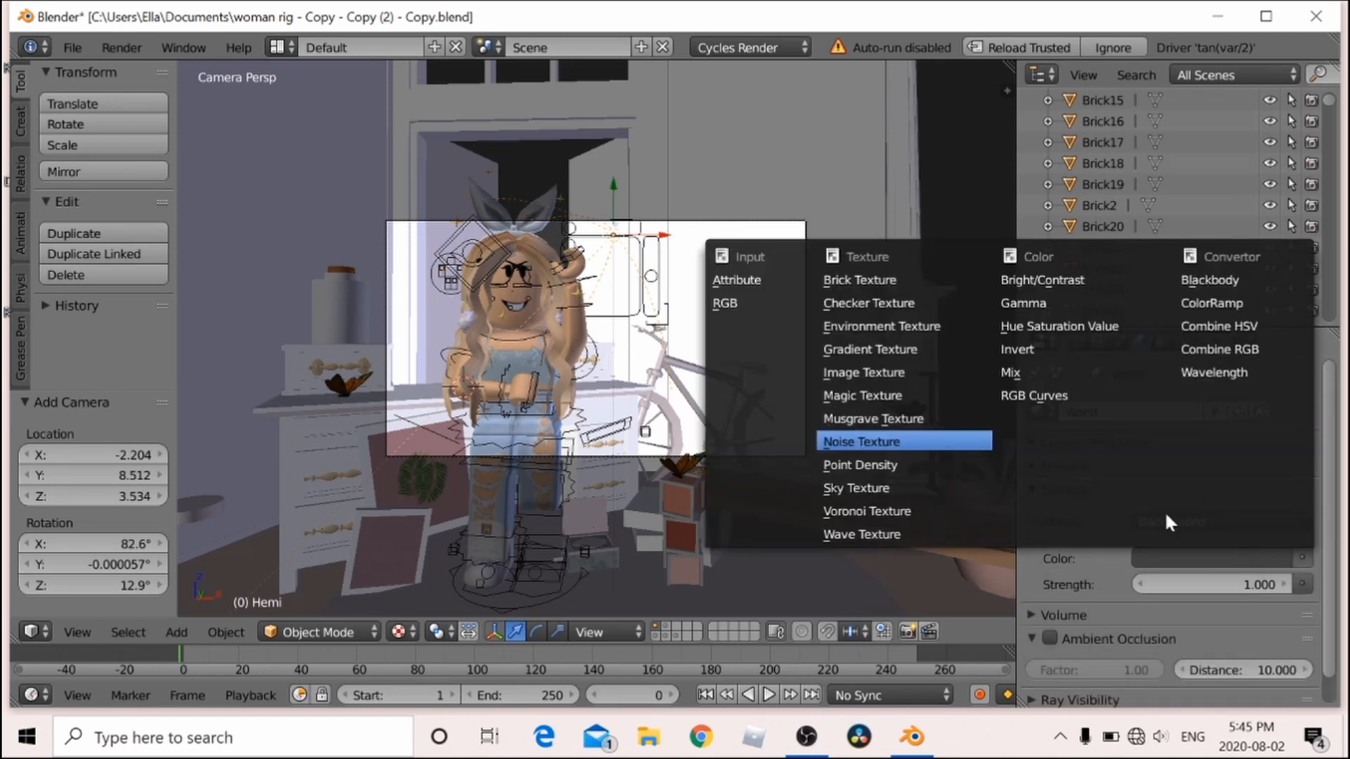
pyautogui.click(880, 325)
pyautogui.click(1231, 579)
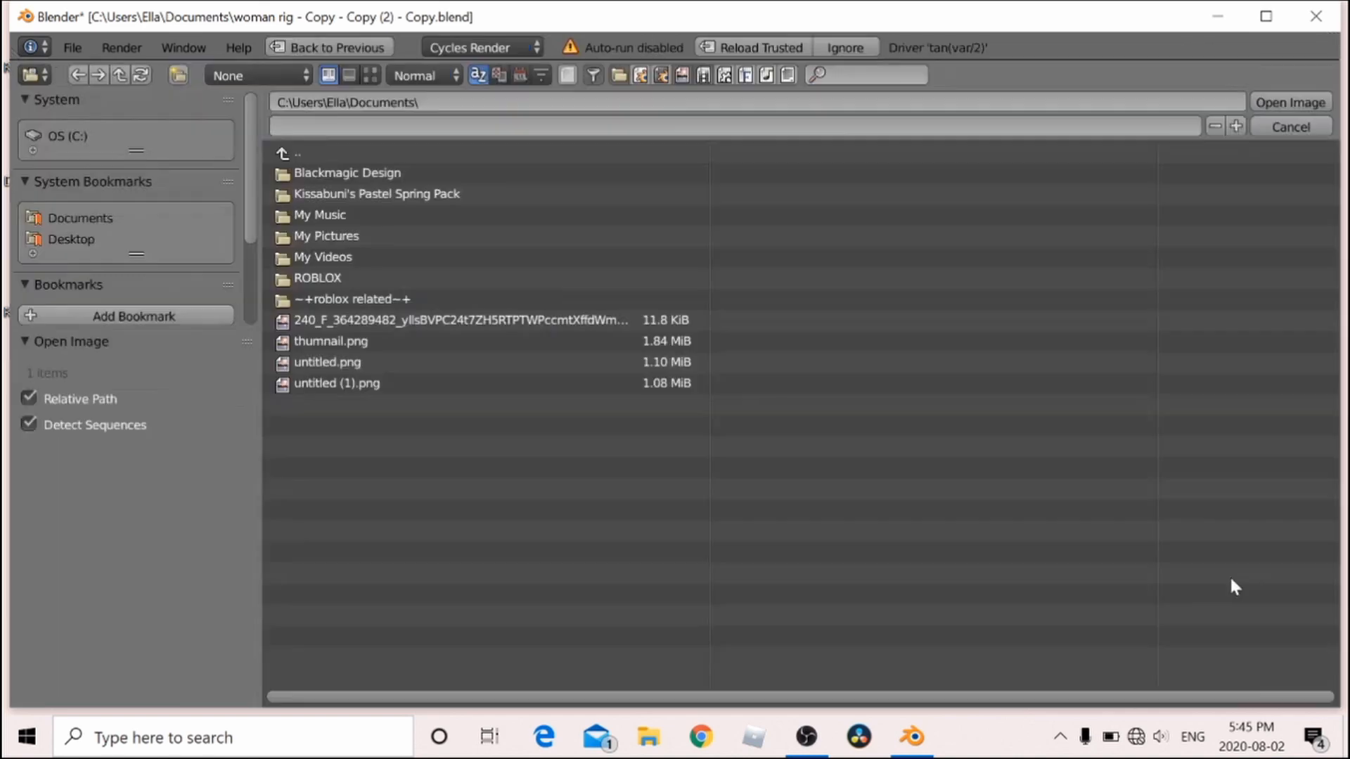
pyautogui.click(355, 320)
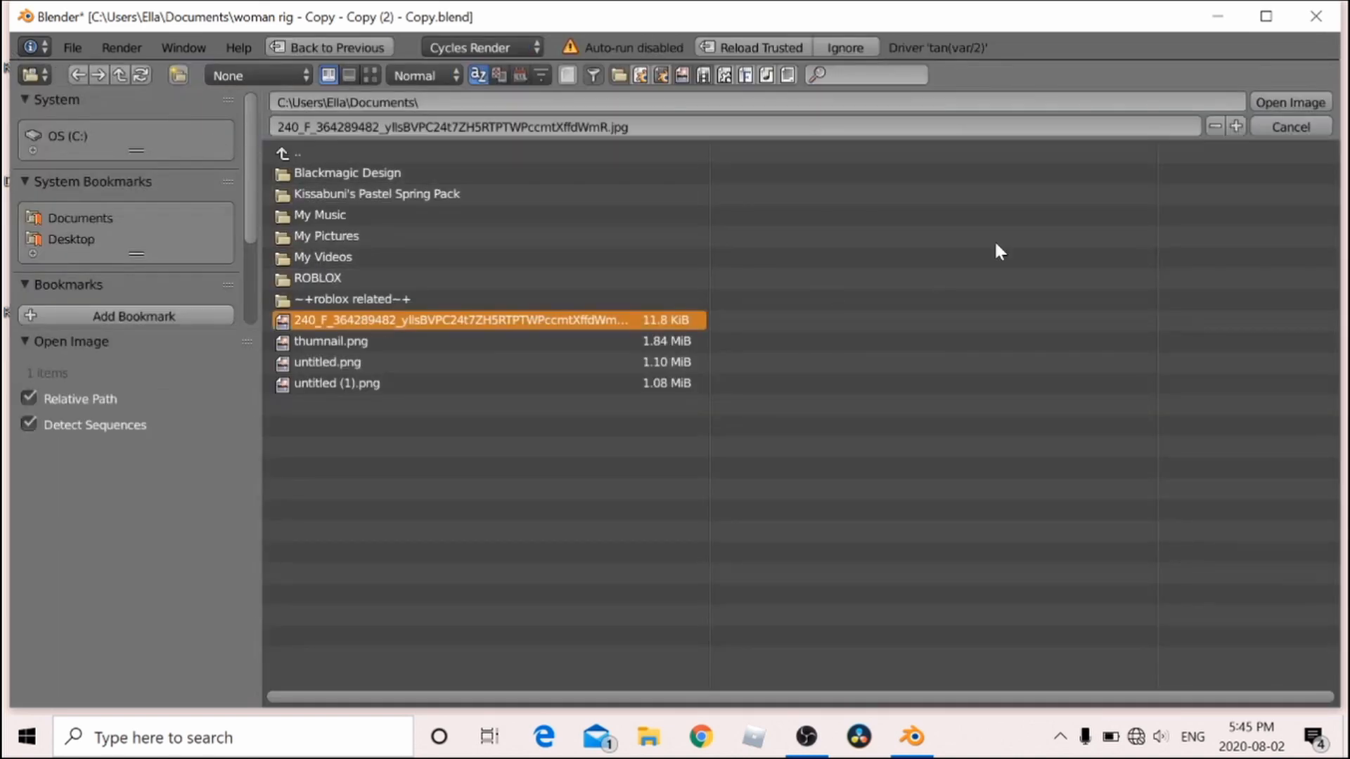
pyautogui.click(1264, 106)
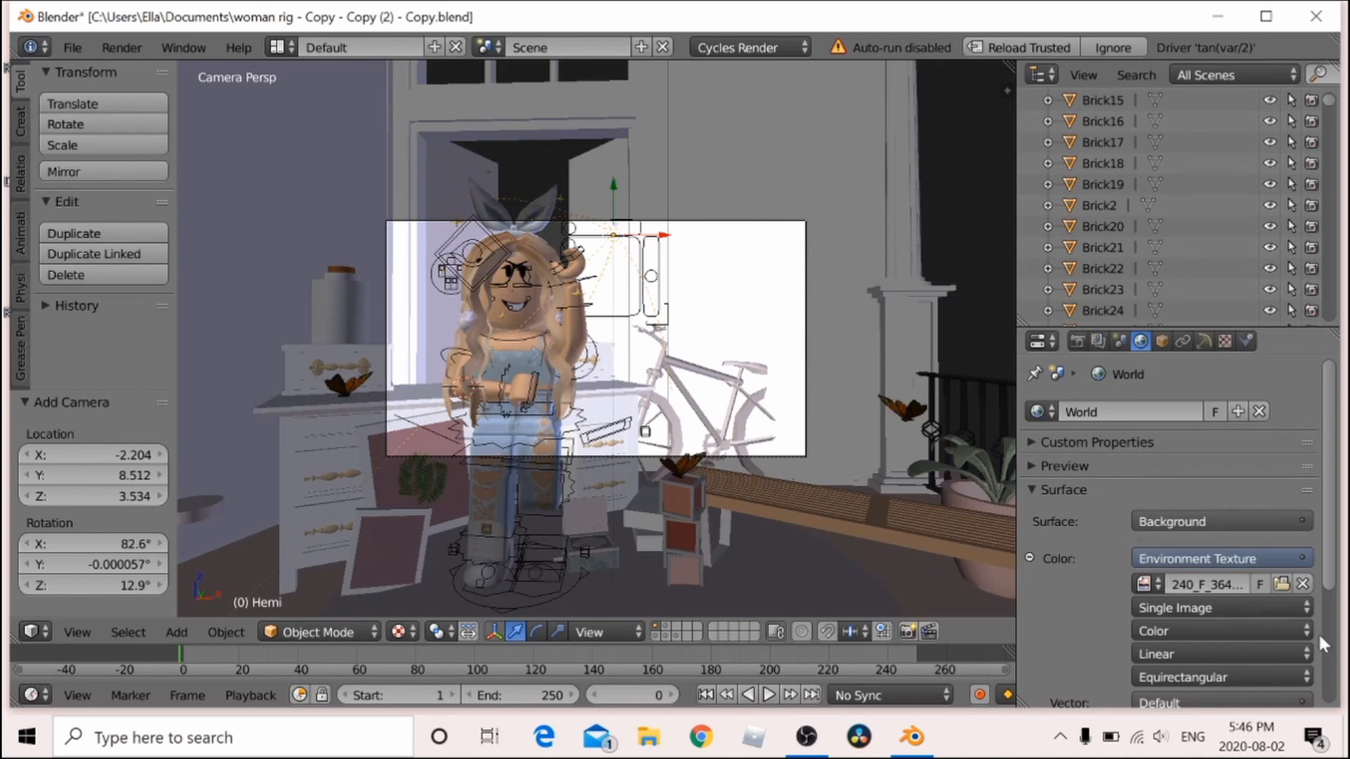
# Reframe the camera slightly on the character and bicycle using fly navigation, and preview the scene in Rendered viewport shading
pyautogui.hotkey('shift', 'f')
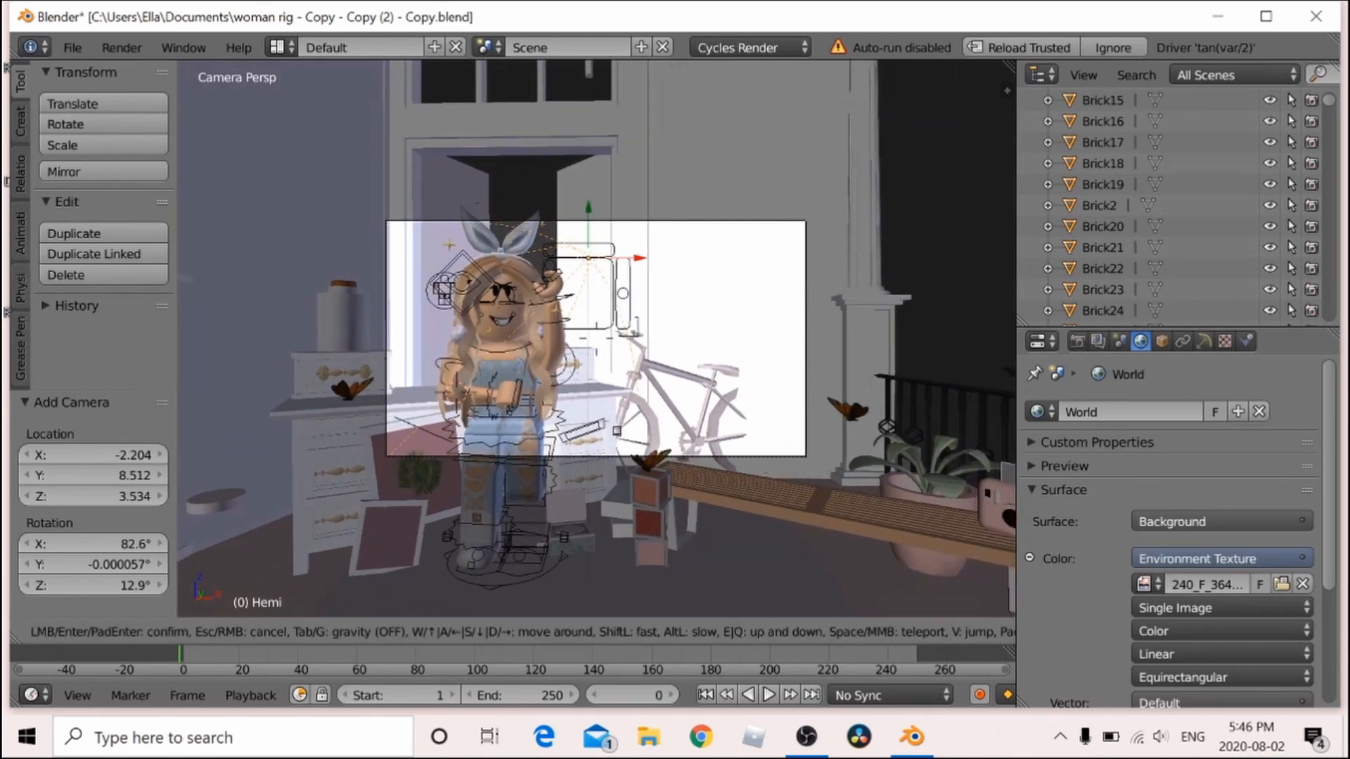
pyautogui.click(733, 415)
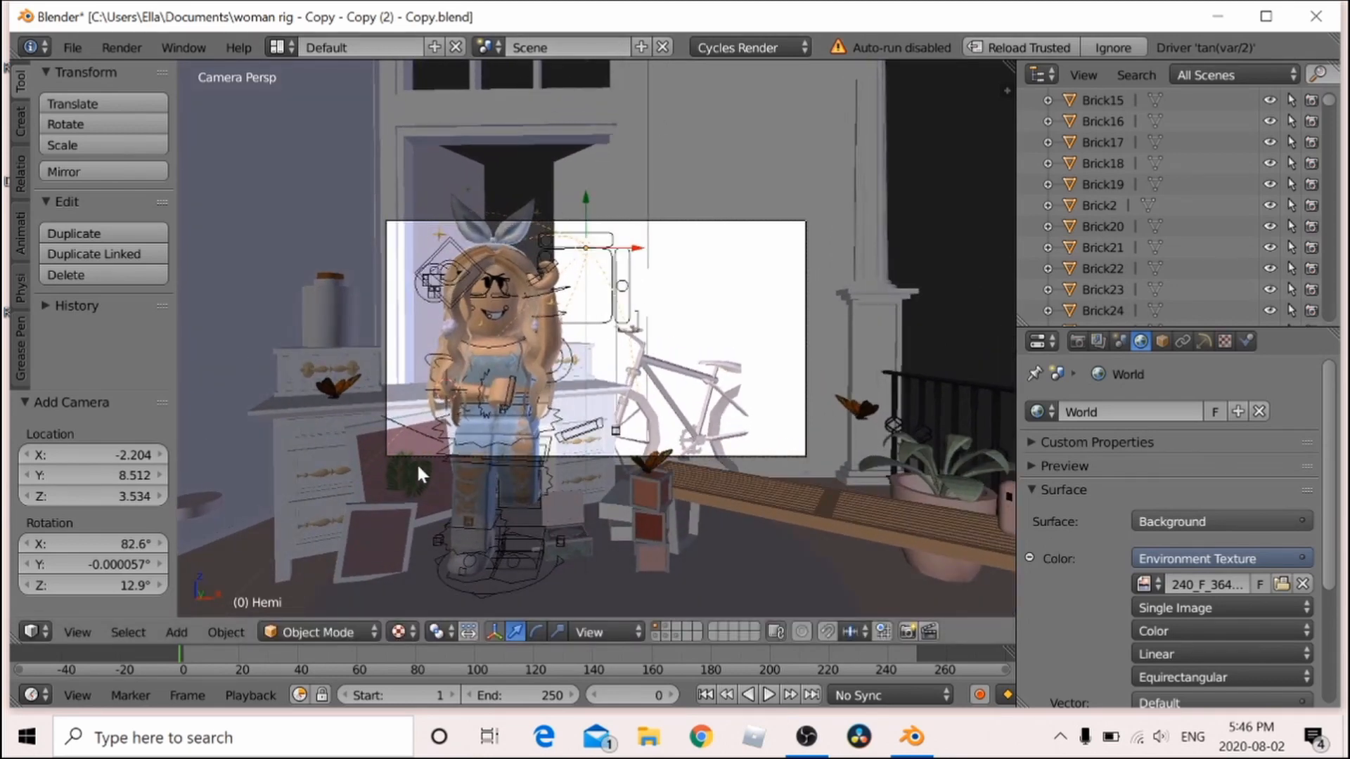
pyautogui.click(399, 631)
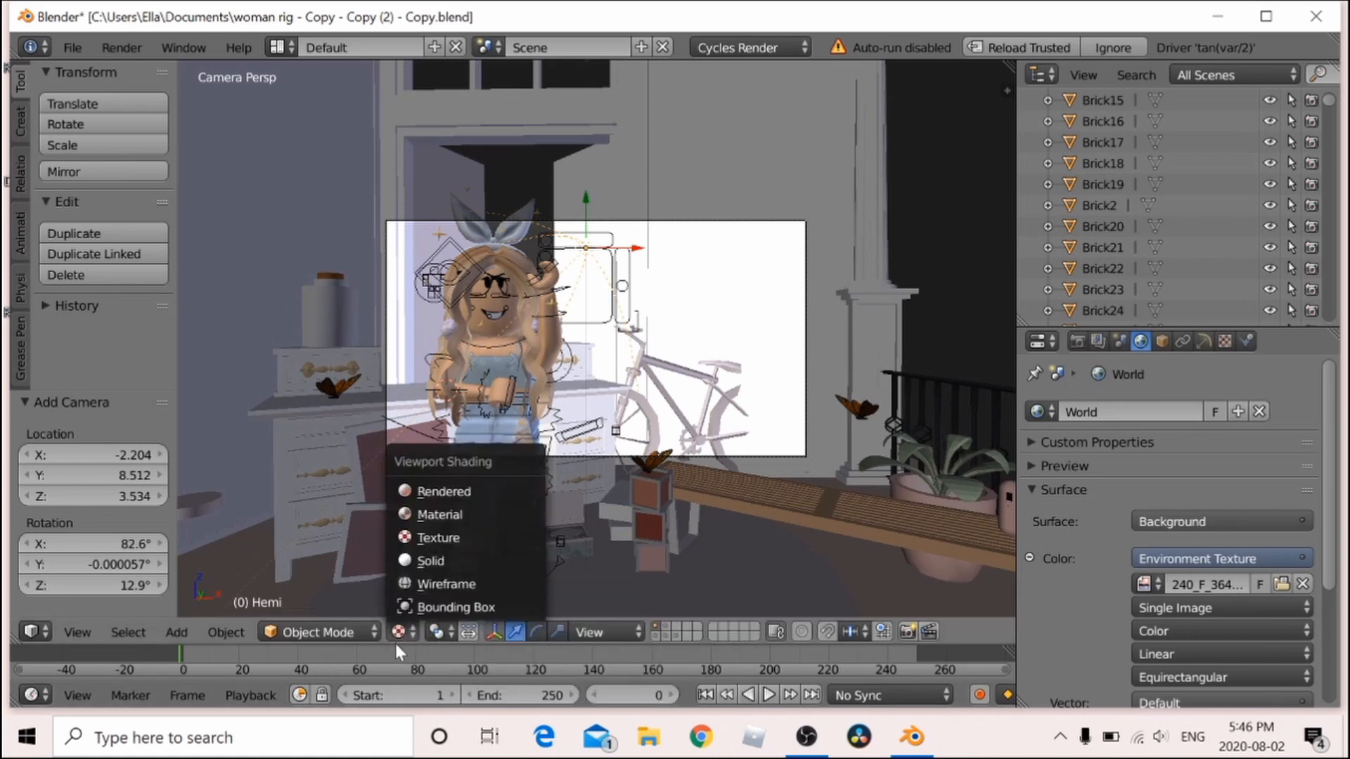
pyautogui.click(397, 633)
pyautogui.click(398, 631)
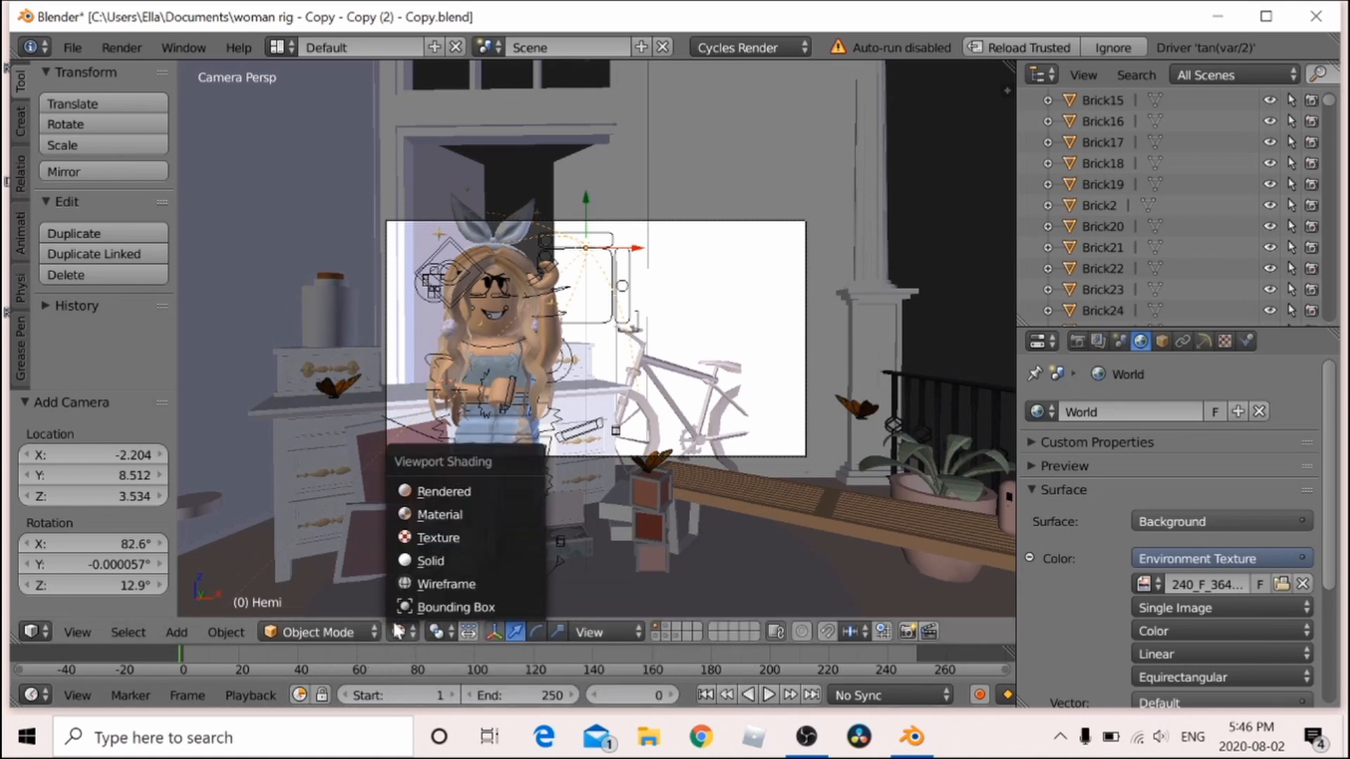
pyautogui.click(424, 489)
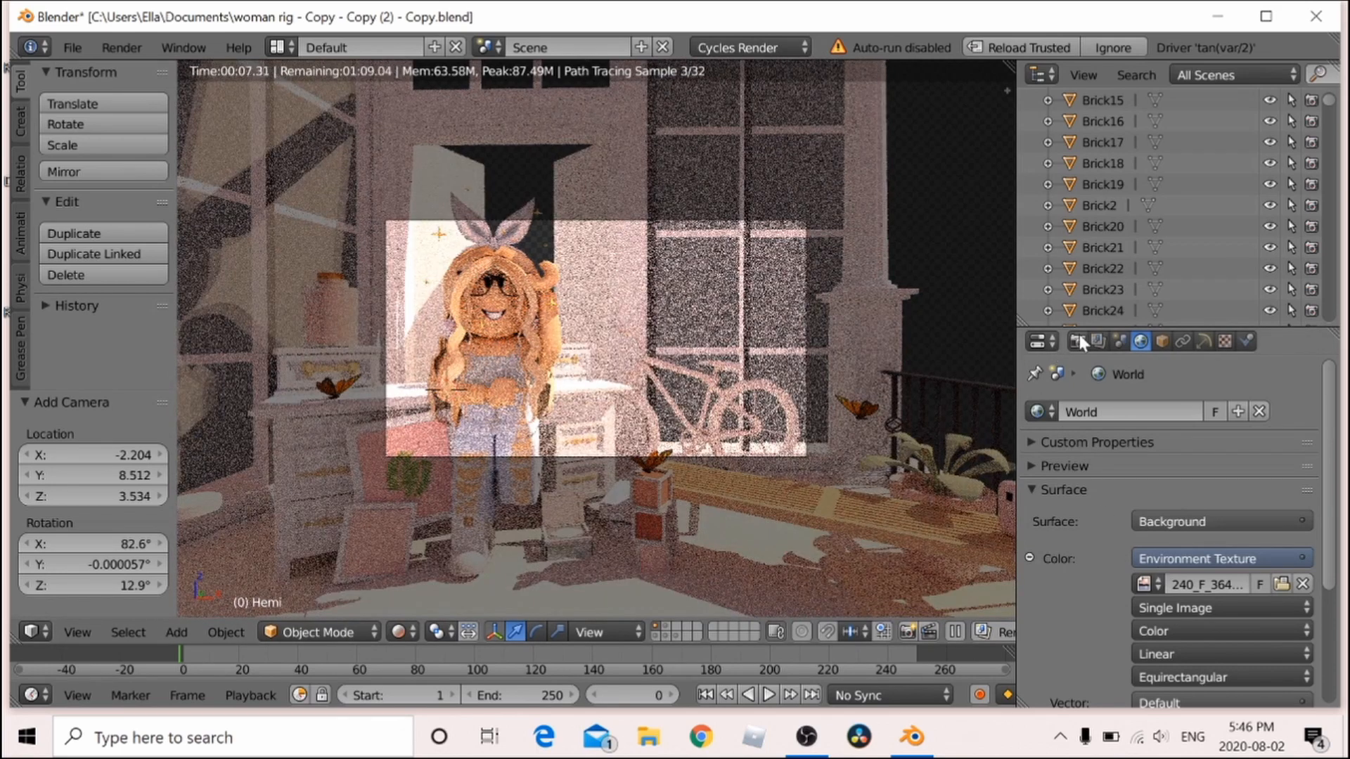
# Turn off the Transparent film option so the environment image is rendered as the background
pyautogui.click(1078, 340)
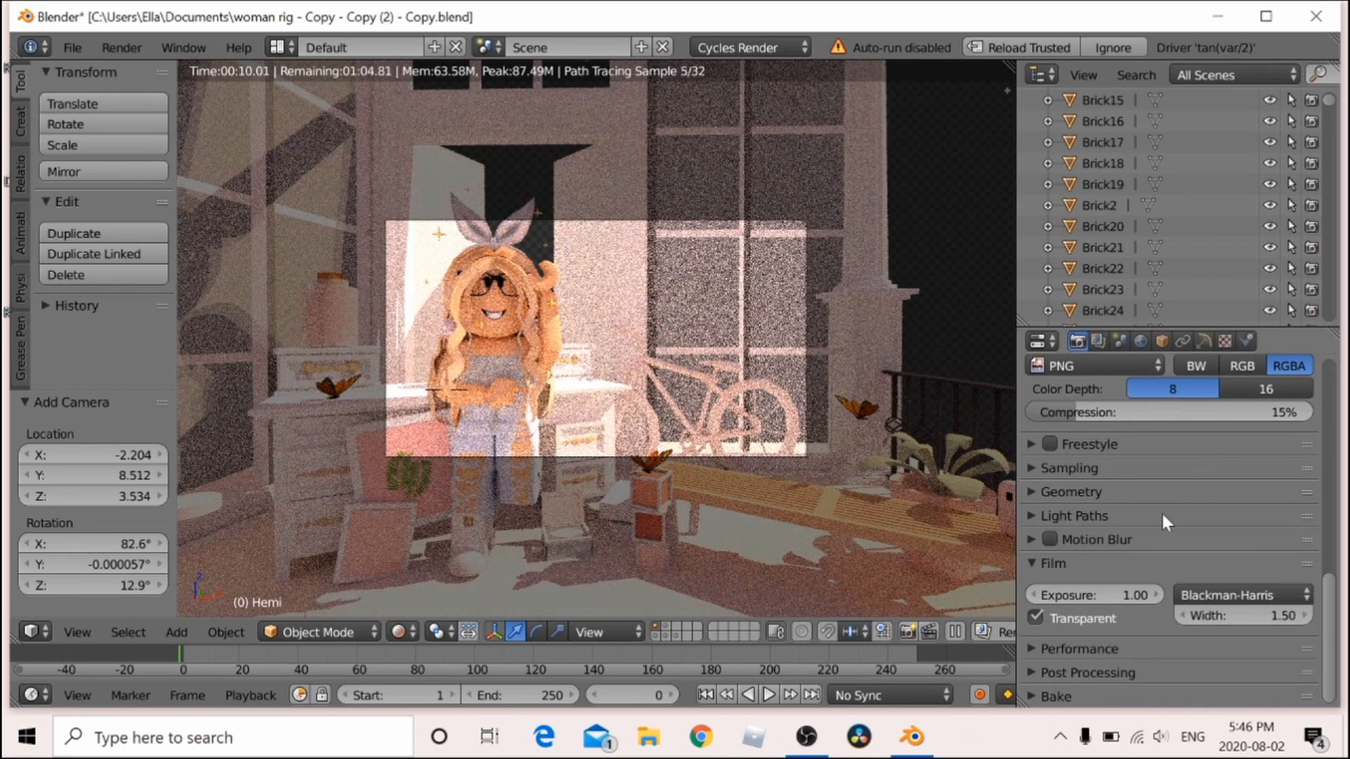
pyautogui.click(1034, 617)
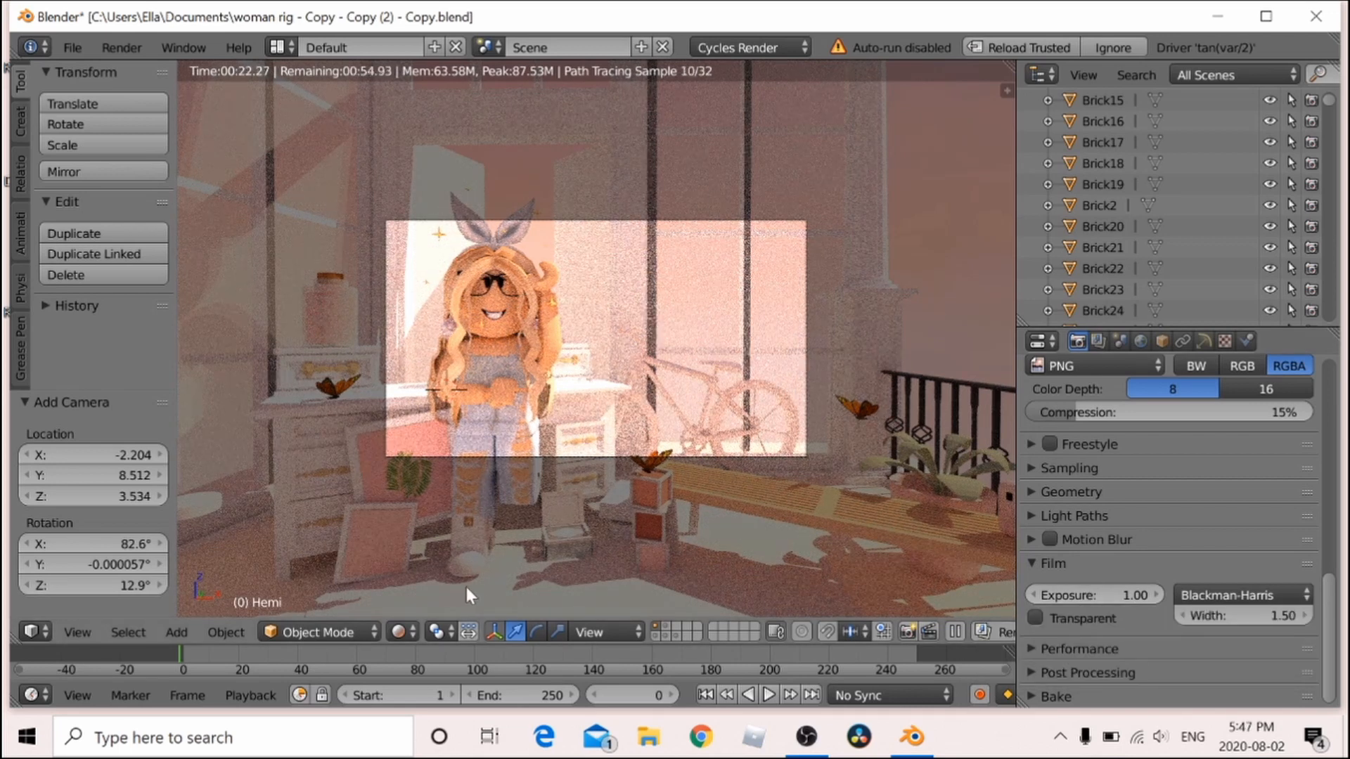
# Move the avatar mesh piece -0.021 along the Y axis and render the image
pyautogui.rightClick(600, 293)
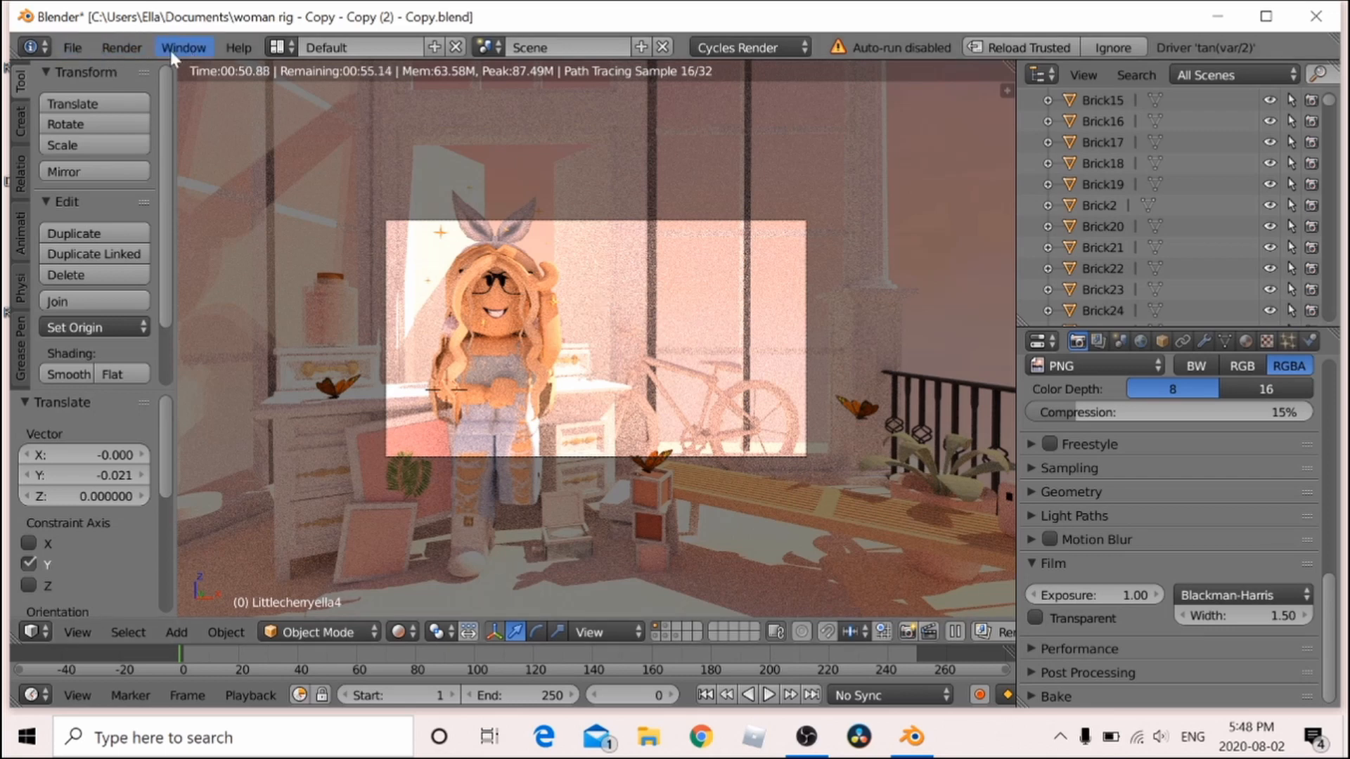
pyautogui.click(124, 46)
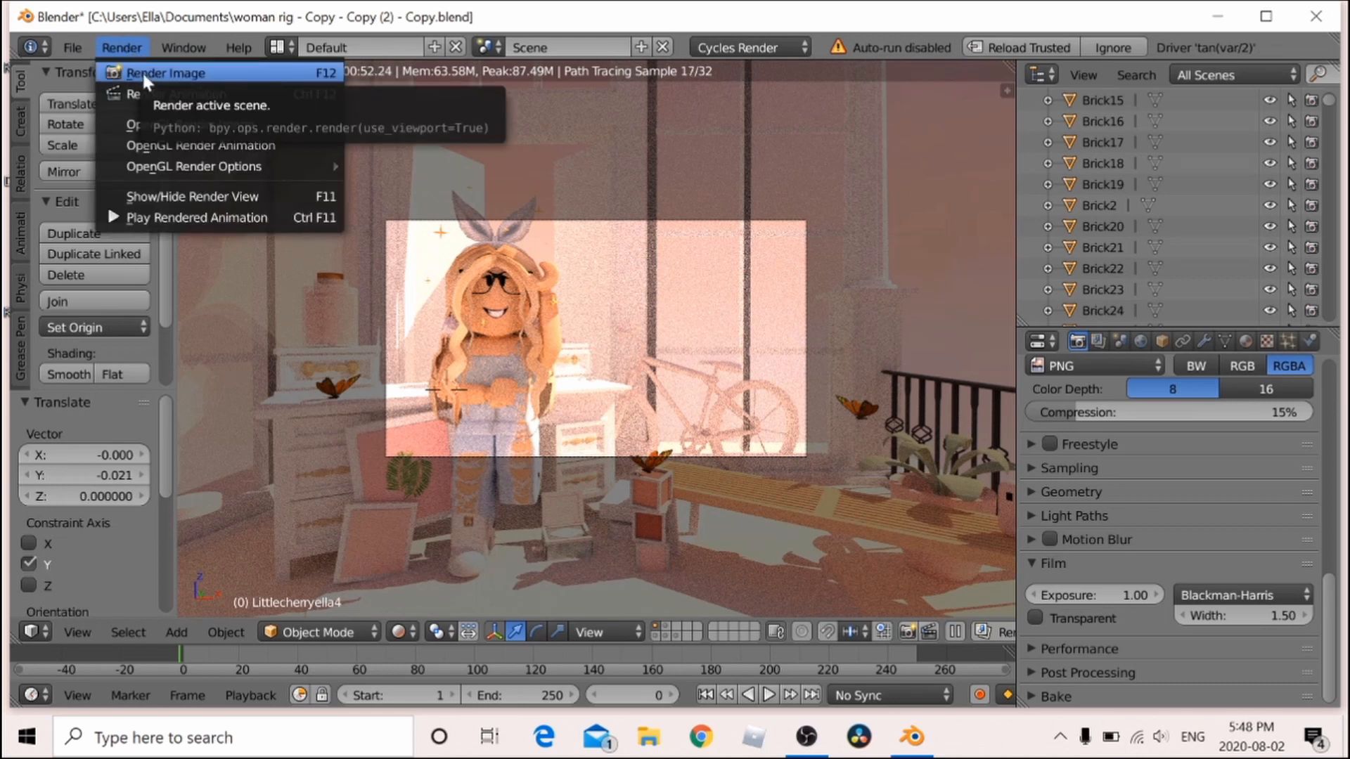
pyautogui.click(142, 72)
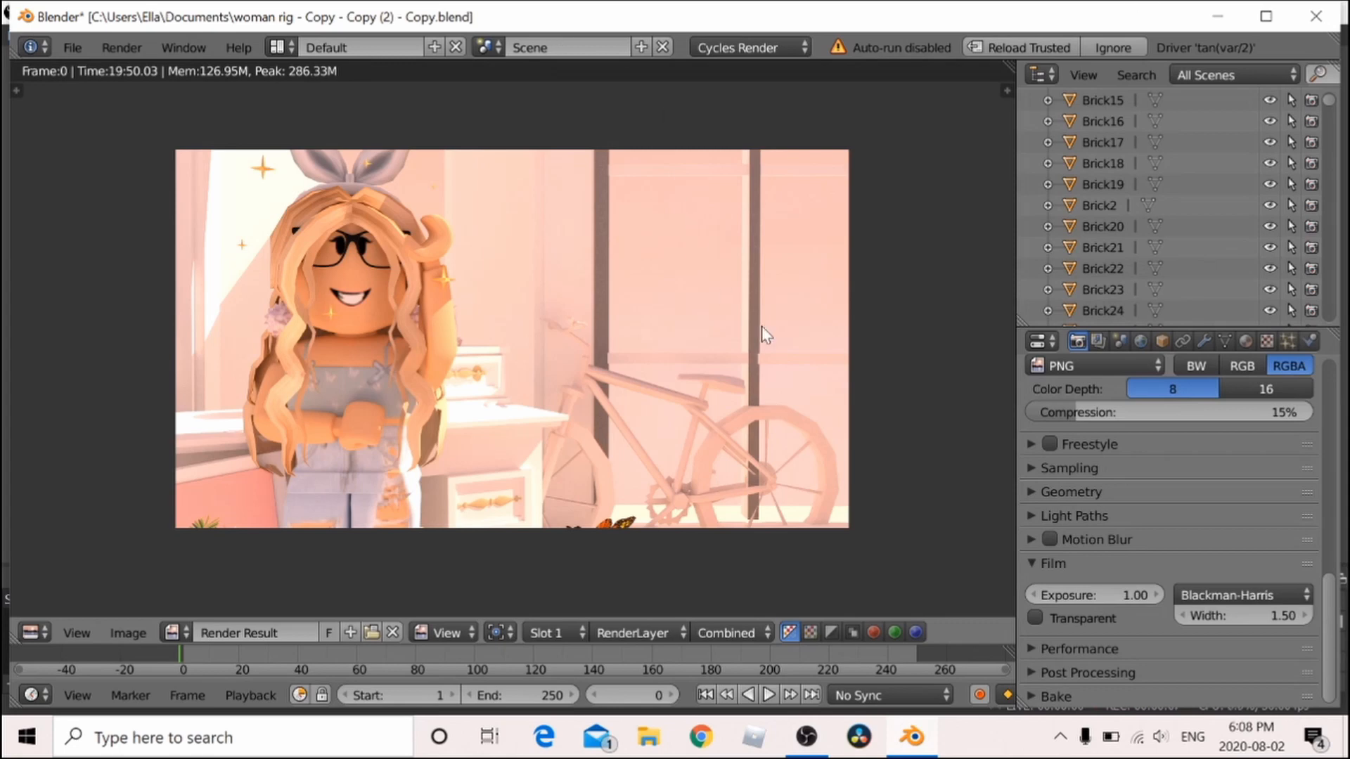
# Save the finished render as untitled.png in the Documents folder, overwriting the existing file
pyautogui.scroll(-3, 768, 345)
pyautogui.scroll(7, 769, 345)
pyautogui.scroll(-6, 771, 345)
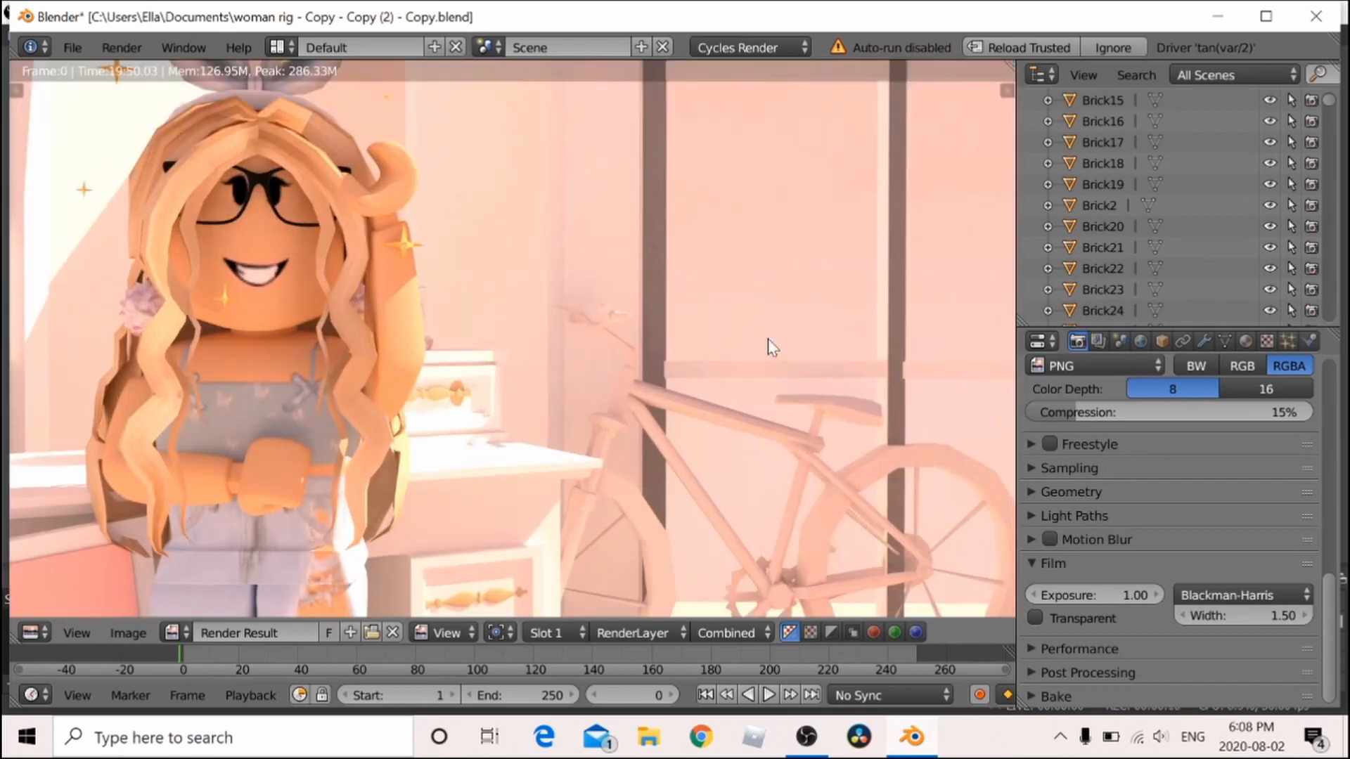
pyautogui.scroll(1, 771, 351)
pyautogui.scroll(2, 772, 349)
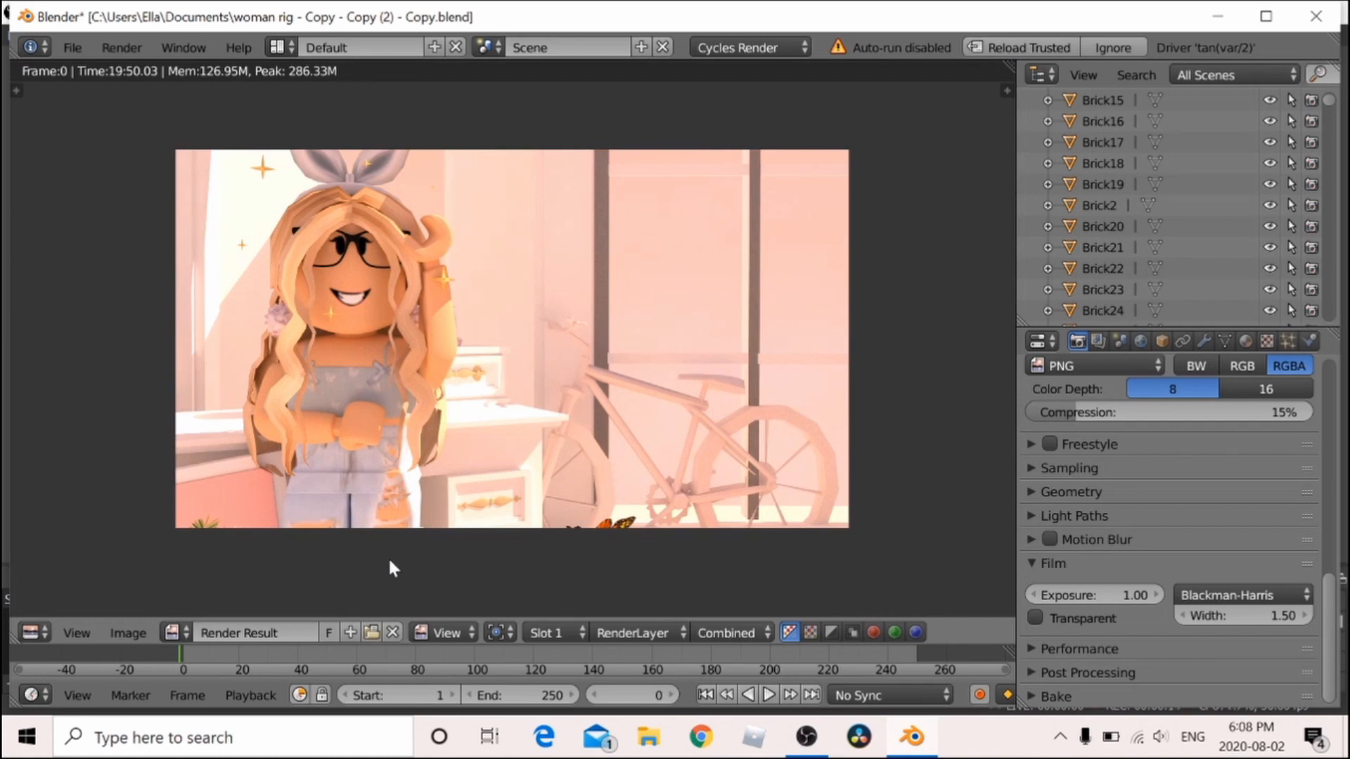
pyautogui.click(128, 633)
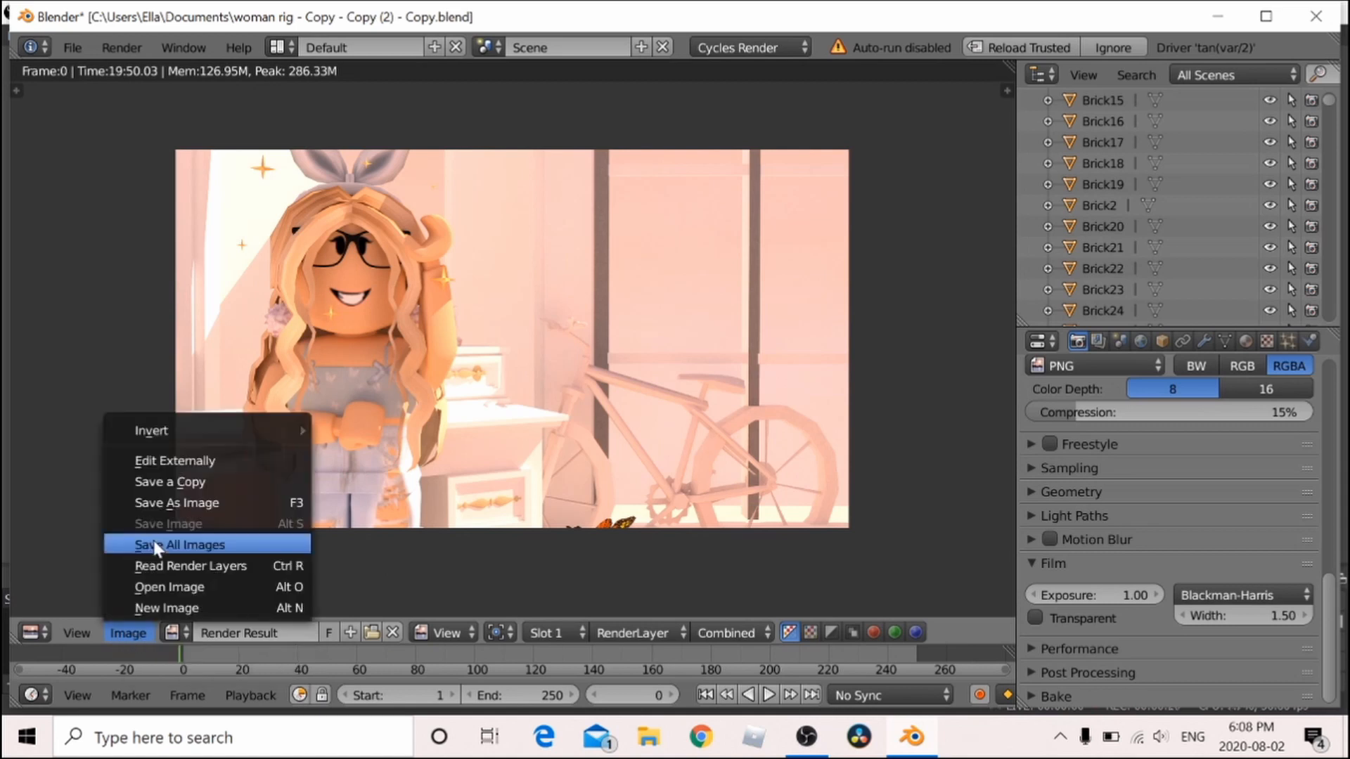
pyautogui.click(170, 500)
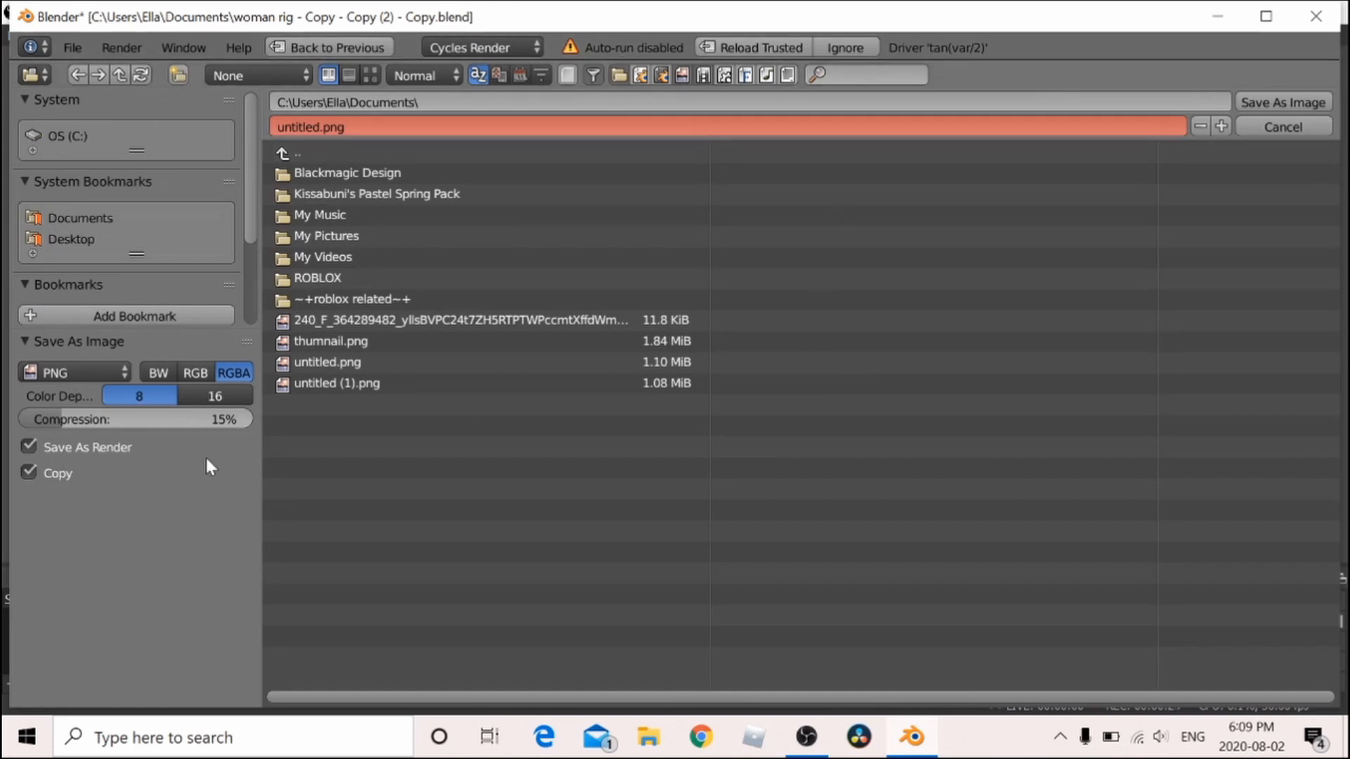
pyautogui.click(1305, 104)
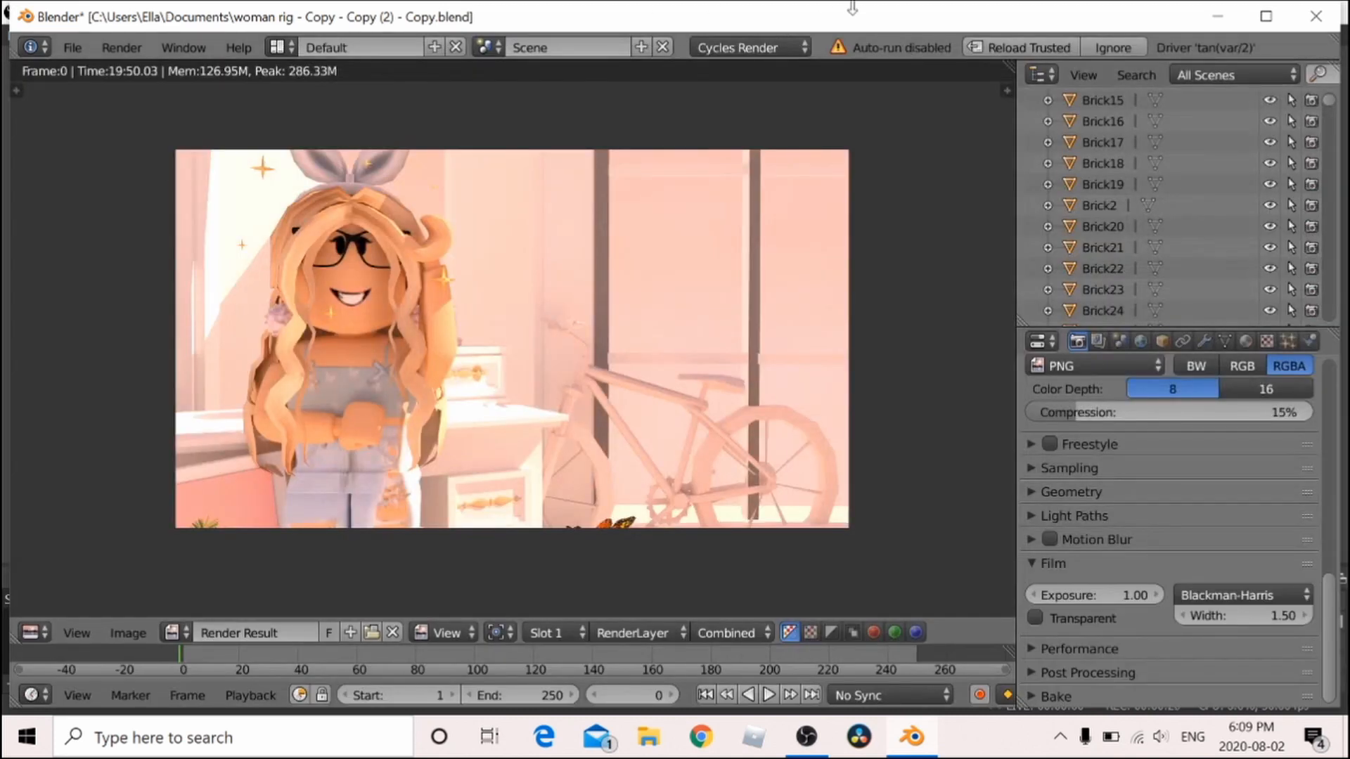
# Switch to File Explorer and open the saved untitled PNG from the Documents folder to view it
pyautogui.click(664, 750)
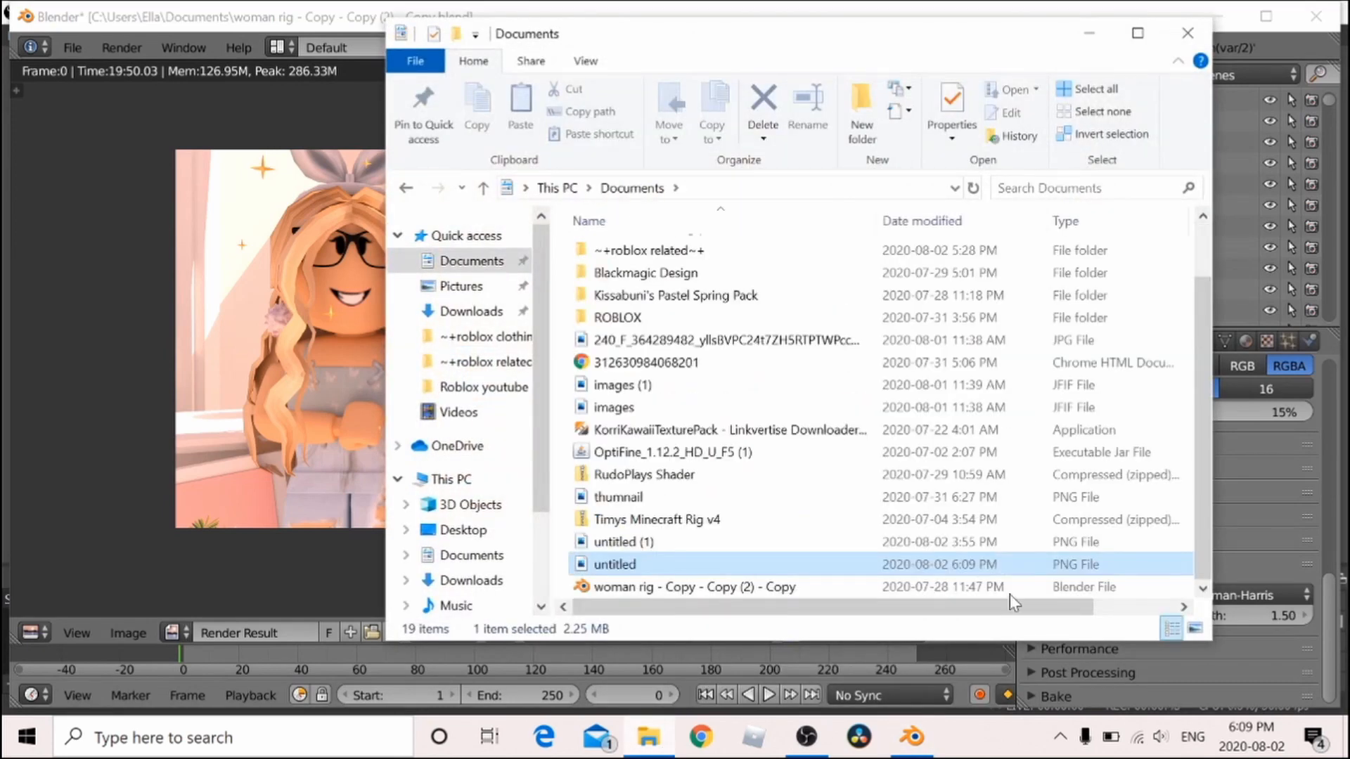
pyautogui.doubleClick(1010, 566)
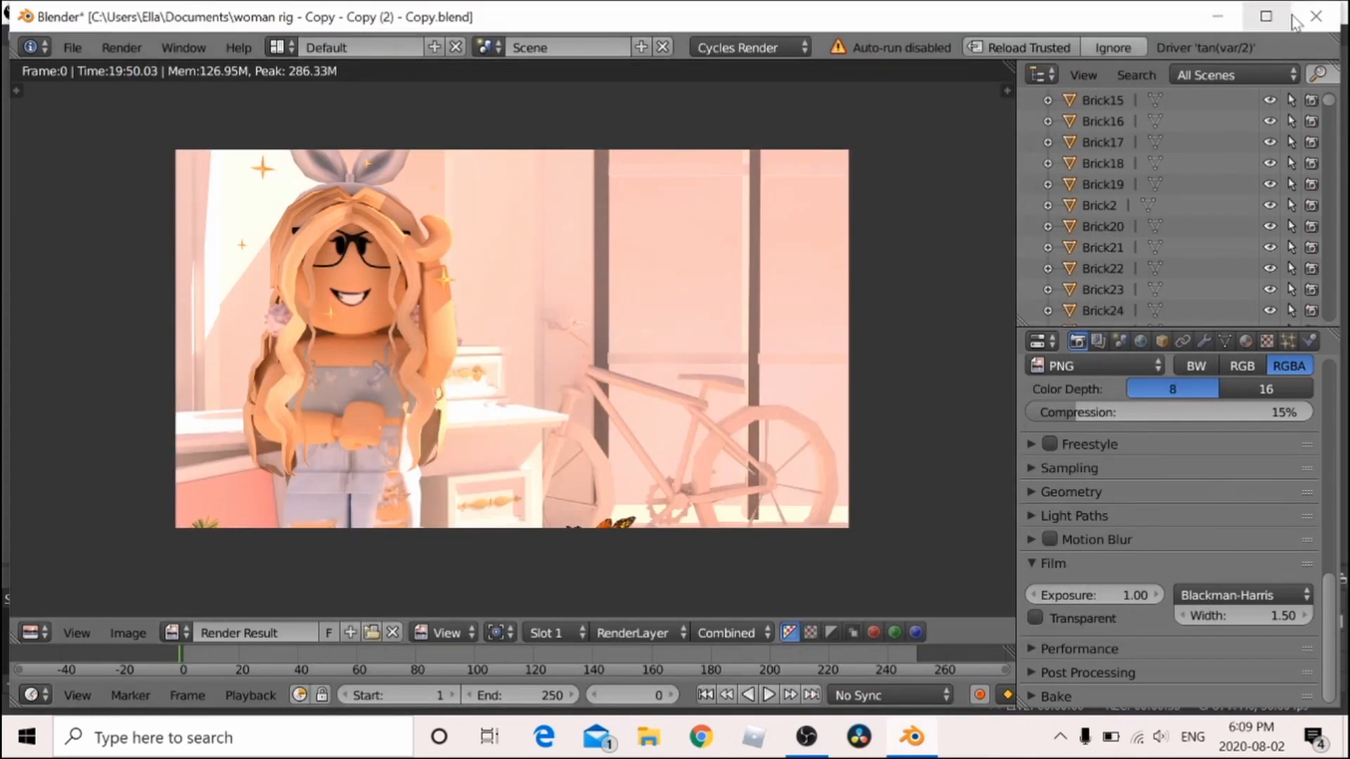
pyautogui.click(1316, 16)
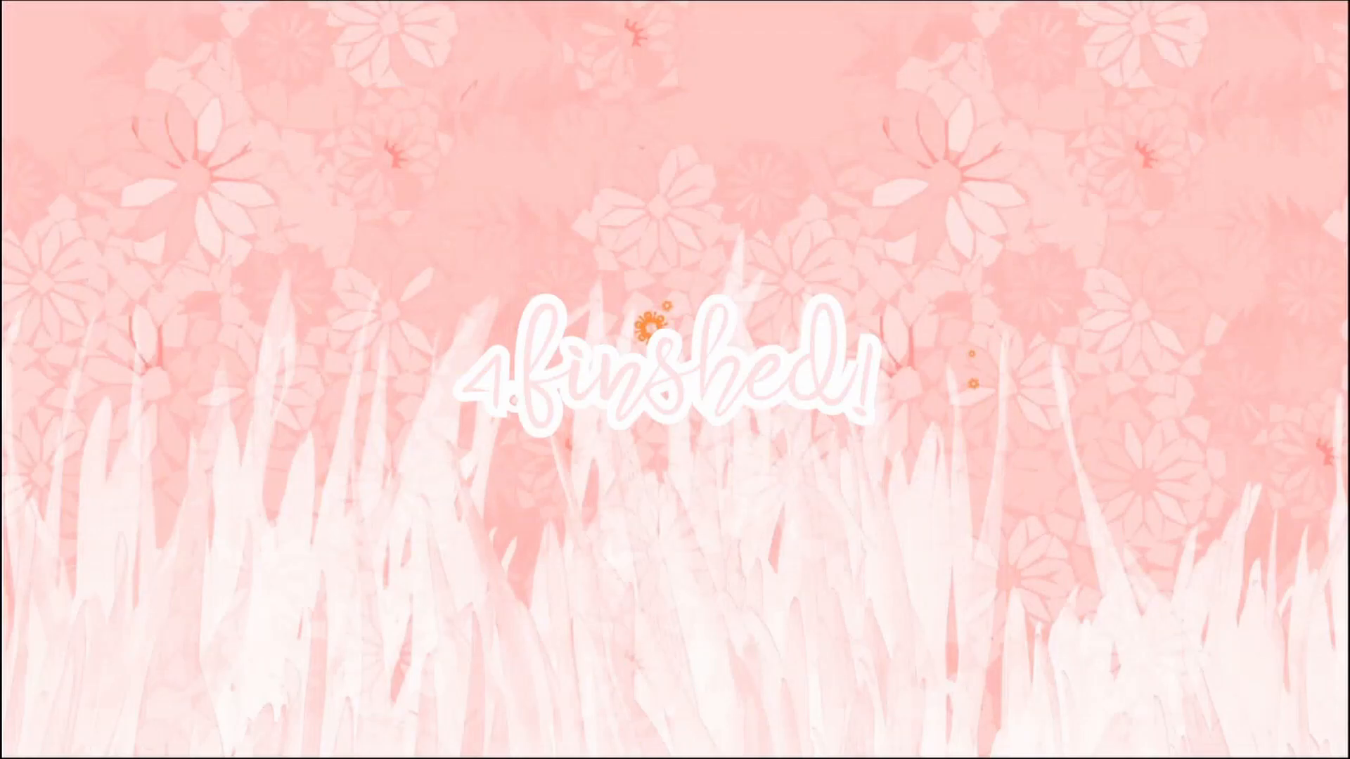